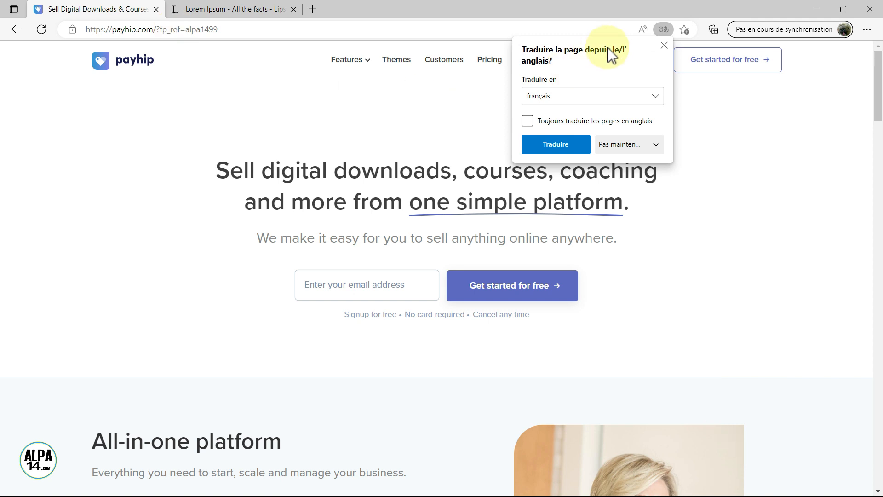
- Dismiss the Edge translation popup and scroll the homepage down to the All-in-one platform section and back
{"action": "left_click", "coordinate": [665, 46]}
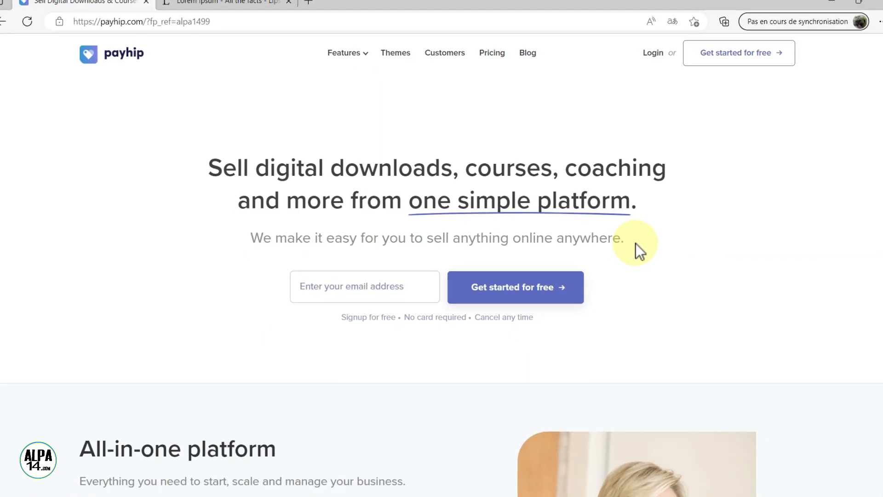
{"action": "scroll", "coordinate": [698, 254], "scroll_direction": "down", "scroll_amount": 4}
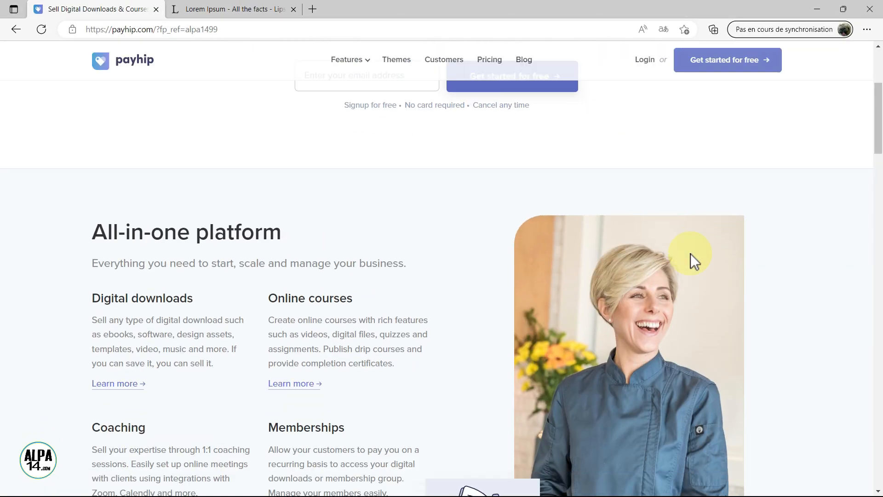
{"action": "scroll", "coordinate": [691, 254], "scroll_direction": "down", "scroll_amount": 3}
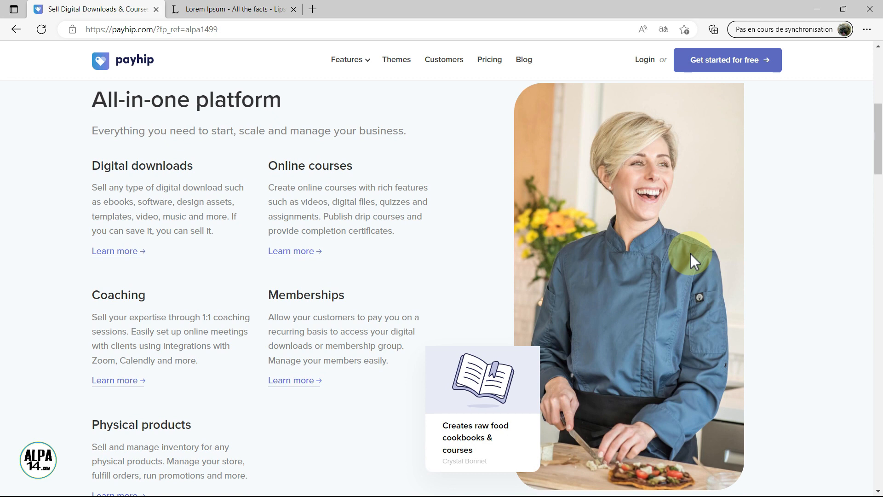
{"action": "scroll", "coordinate": [691, 253], "scroll_direction": "down", "scroll_amount": 8}
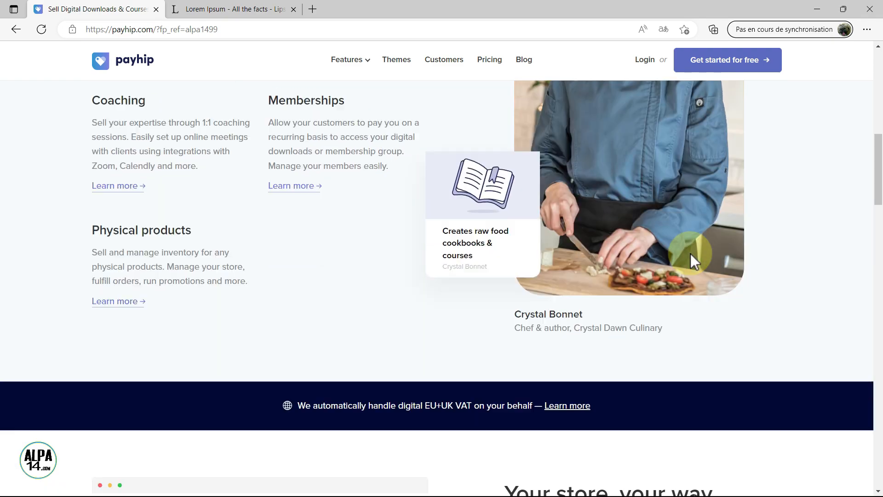
{"action": "scroll", "coordinate": [690, 254], "scroll_direction": "down", "scroll_amount": 6}
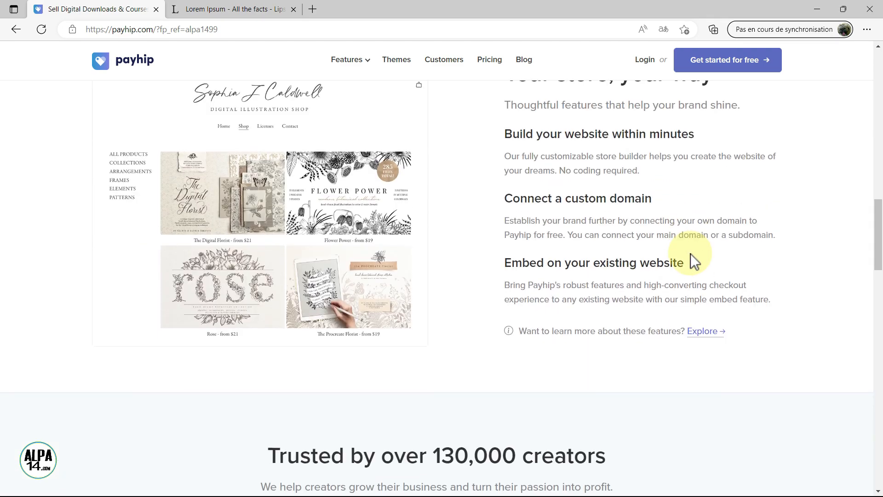
{"action": "scroll", "coordinate": [691, 254], "scroll_direction": "up", "scroll_amount": 10}
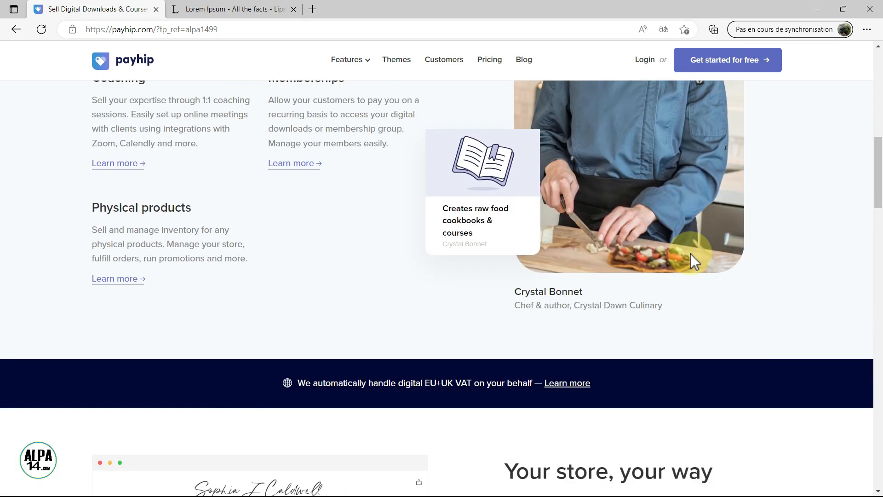
{"action": "scroll", "coordinate": [691, 253], "scroll_direction": "up", "scroll_amount": 4}
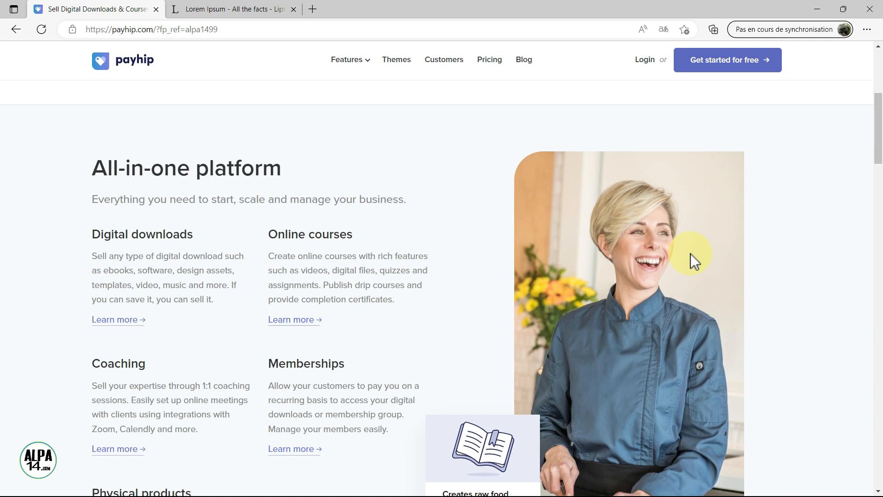
{"action": "mouse_move", "coordinate": [339, 74]}
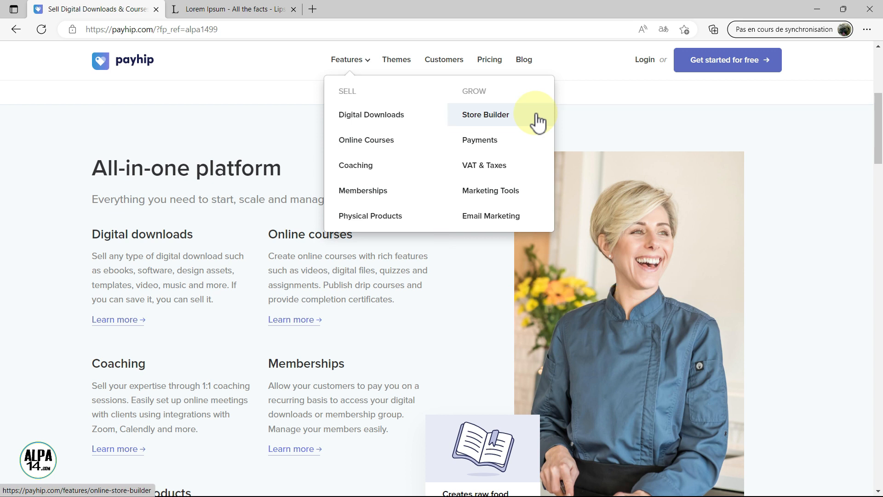
- Go to the Payments feature page and skim its PayPal and Stripe gateway sections
{"action": "left_click", "coordinate": [520, 149]}
{"action": "scroll", "coordinate": [608, 227], "scroll_direction": "down", "scroll_amount": 7}
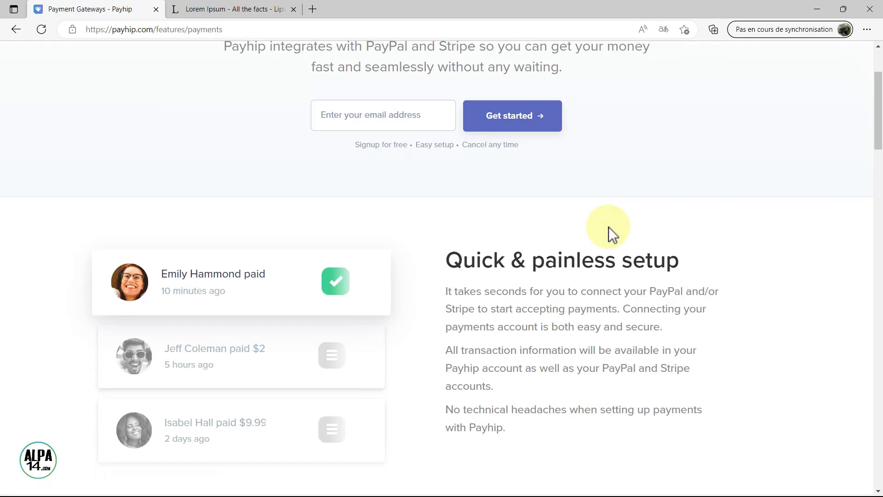
{"action": "scroll", "coordinate": [611, 228], "scroll_direction": "down", "scroll_amount": 3}
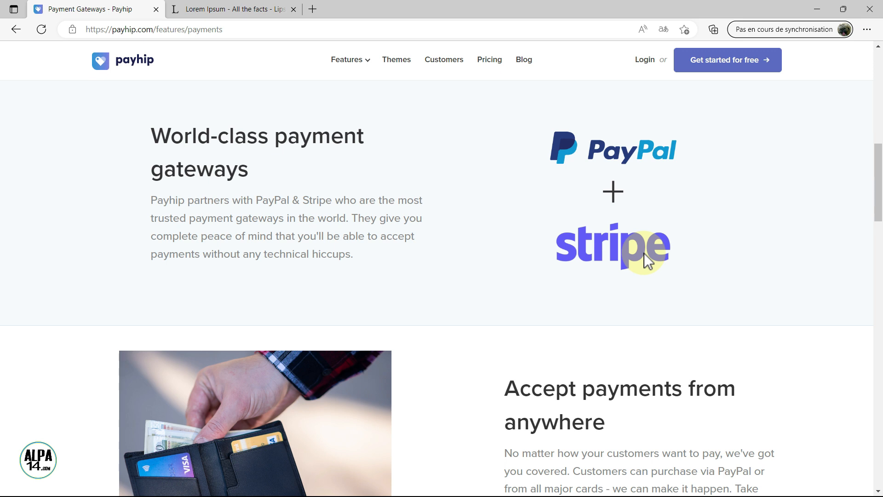
{"action": "scroll", "coordinate": [645, 255], "scroll_direction": "up", "scroll_amount": 1}
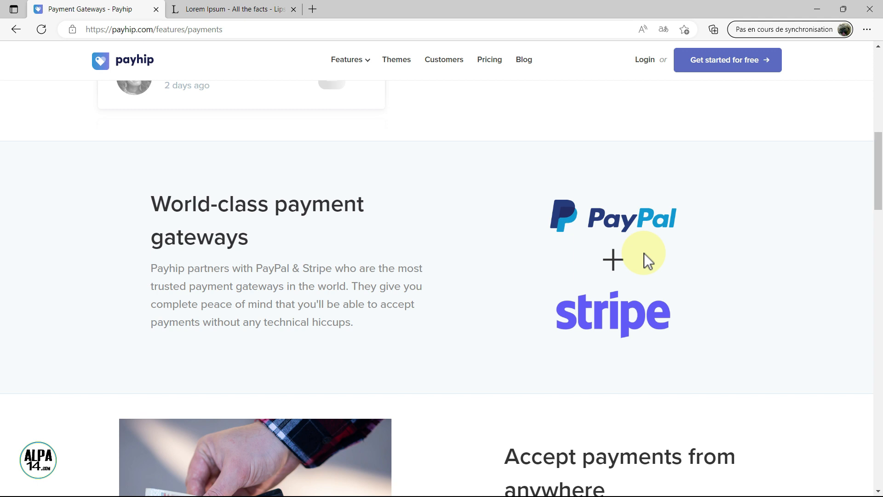
{"action": "scroll", "coordinate": [644, 253], "scroll_direction": "up", "scroll_amount": 3}
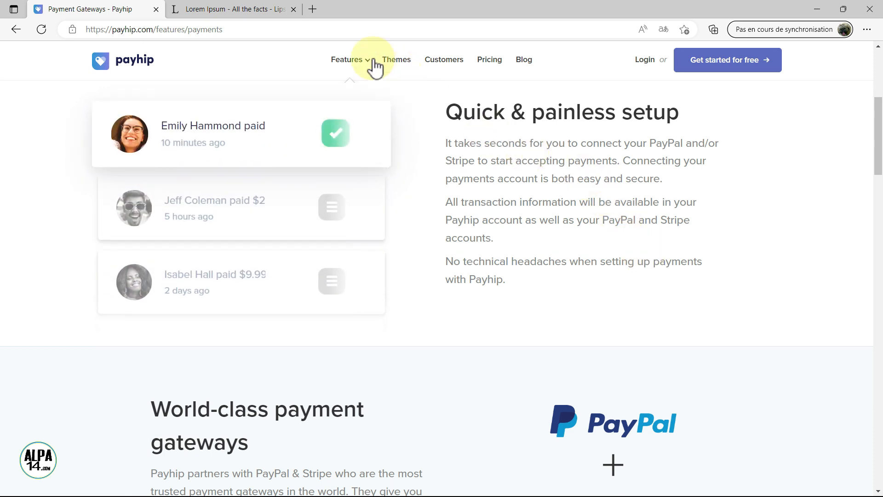
{"action": "mouse_move", "coordinate": [375, 65]}
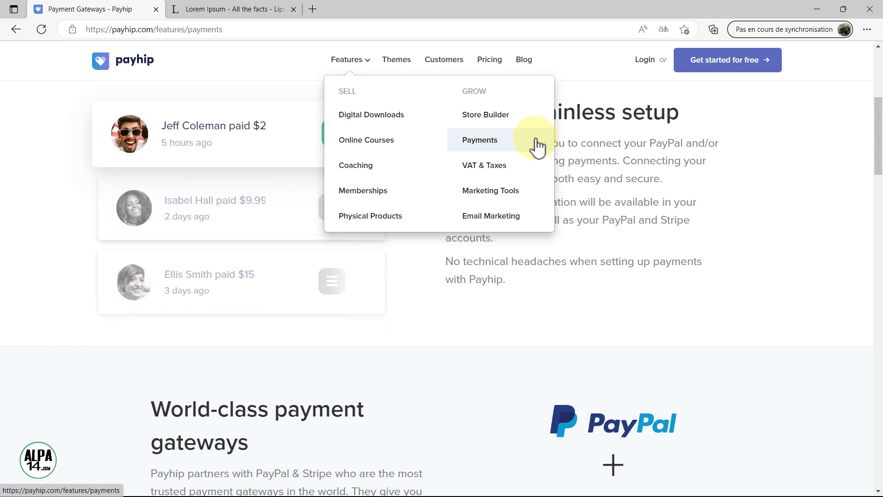
- Go to the VAT & Taxes feature page and scroll down to 'How does Payhip help?'
{"action": "left_click", "coordinate": [531, 165]}
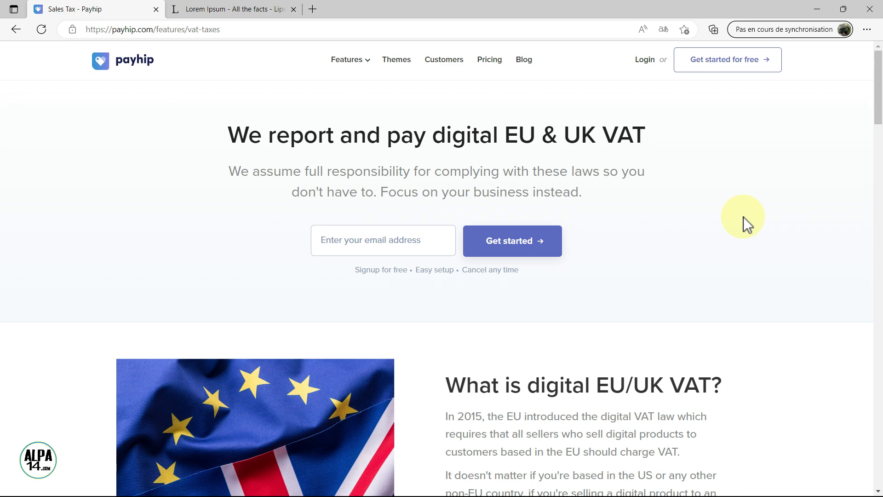
{"action": "scroll", "coordinate": [743, 217], "scroll_direction": "down", "scroll_amount": 4}
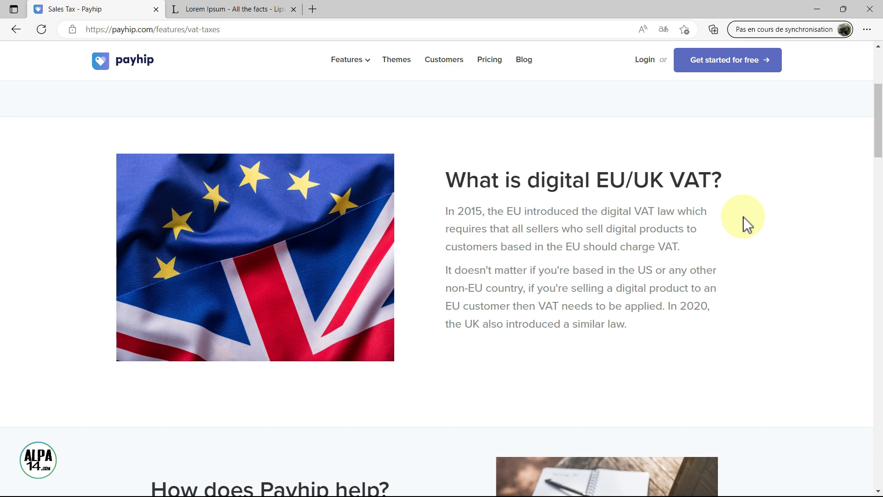
{"action": "scroll", "coordinate": [743, 217], "scroll_direction": "down", "scroll_amount": 5}
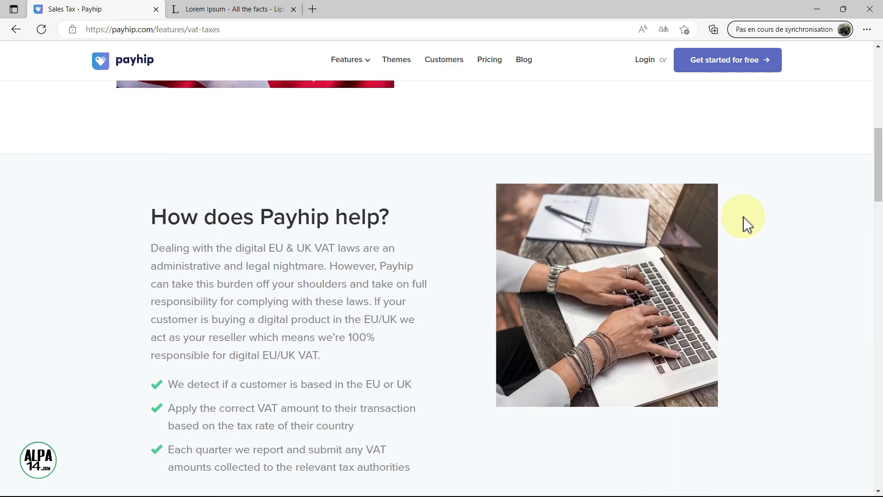
{"action": "scroll", "coordinate": [743, 217], "scroll_direction": "down", "scroll_amount": 2}
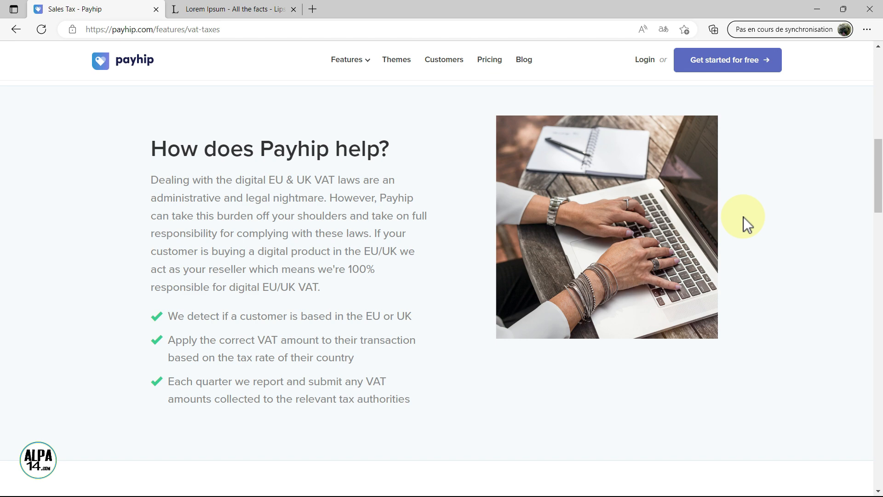
- Scroll down to 'What about other taxes?', then back to the 'We report and pay digital EU & UK VAT' headline
{"action": "scroll", "coordinate": [744, 216], "scroll_direction": "down", "scroll_amount": 3}
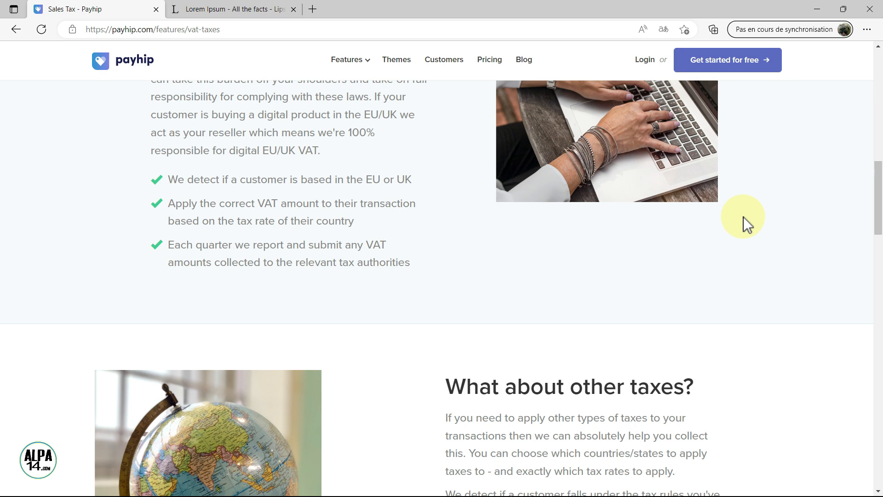
{"action": "scroll", "coordinate": [743, 216], "scroll_direction": "down", "scroll_amount": 4}
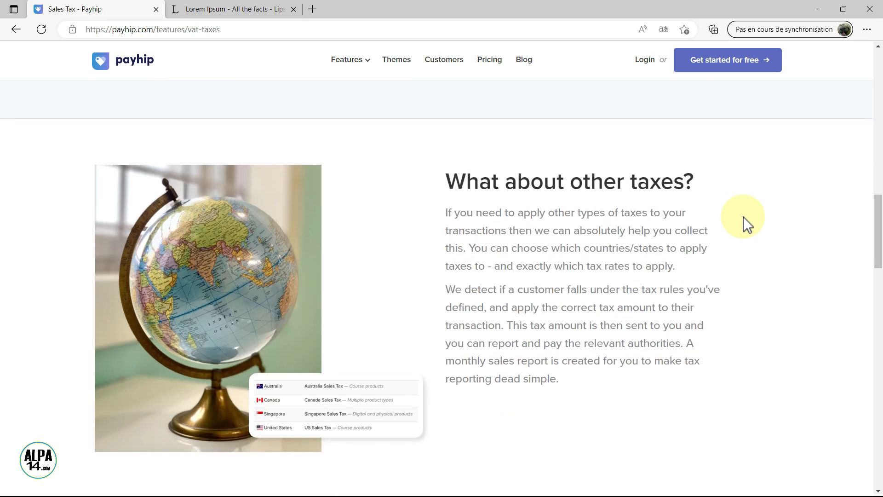
{"action": "scroll", "coordinate": [743, 217], "scroll_direction": "down", "scroll_amount": 1}
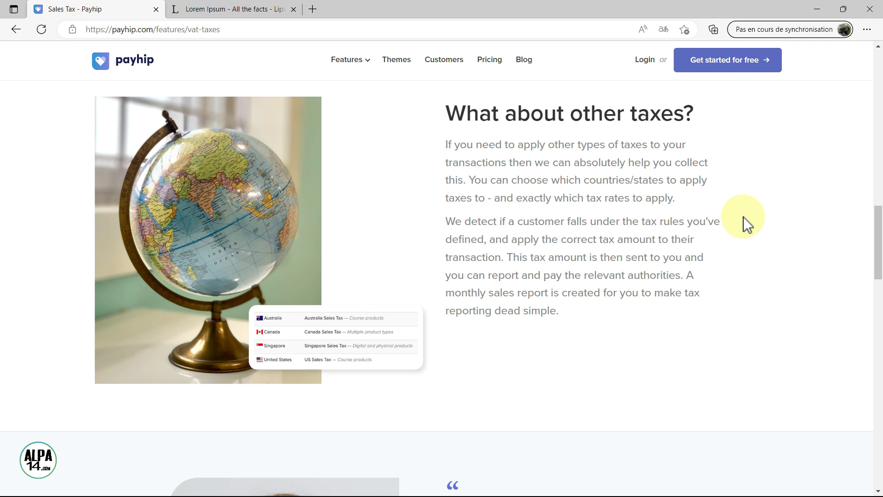
{"action": "scroll", "coordinate": [743, 217], "scroll_direction": "up", "scroll_amount": 2}
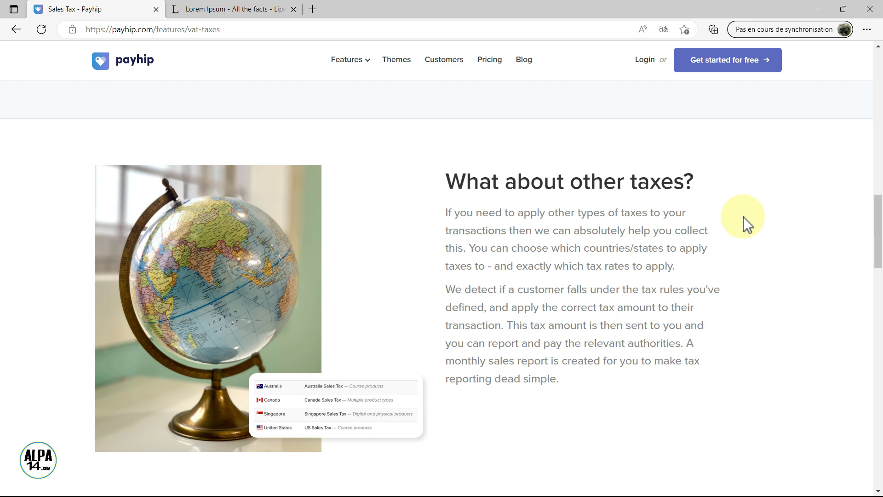
{"action": "scroll", "coordinate": [743, 217], "scroll_direction": "up", "scroll_amount": 5}
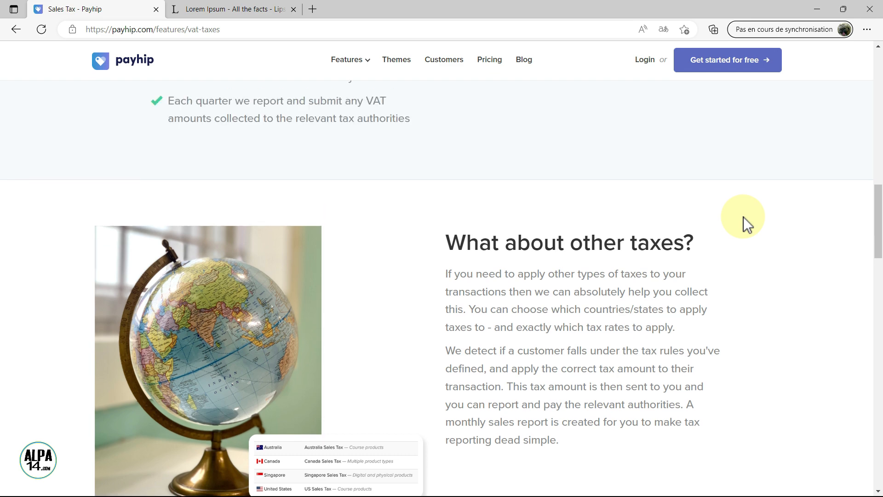
{"action": "scroll", "coordinate": [743, 216], "scroll_direction": "up", "scroll_amount": 10}
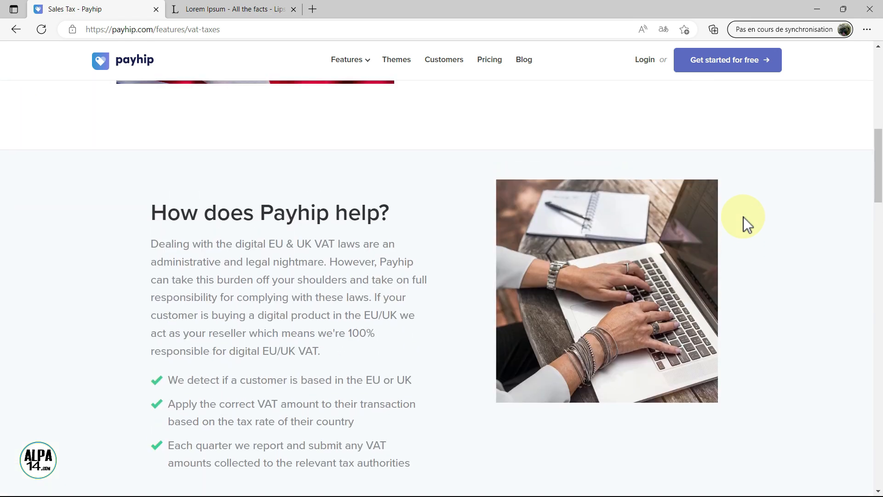
{"action": "scroll", "coordinate": [744, 217], "scroll_direction": "up", "scroll_amount": 2}
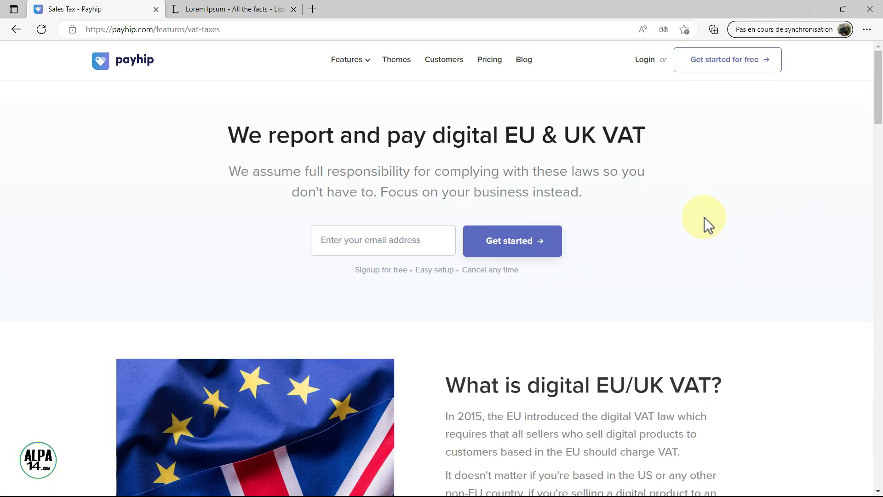
{"action": "mouse_move", "coordinate": [371, 61]}
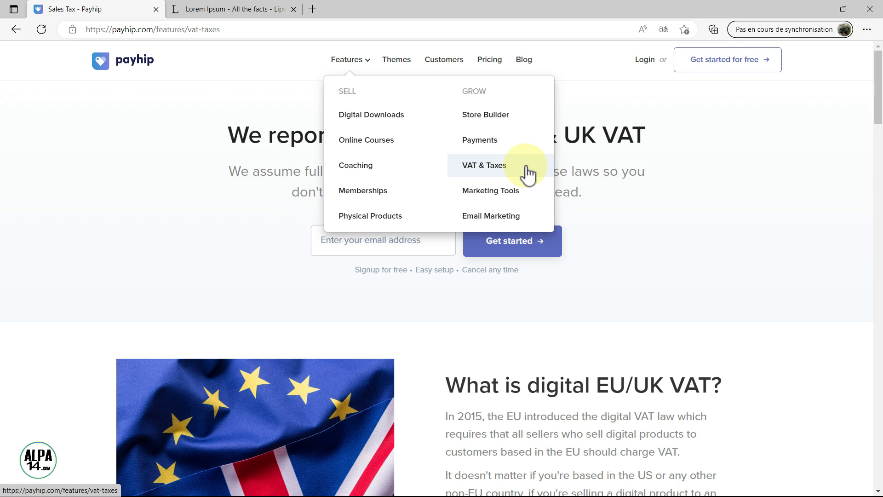
{"action": "left_click", "coordinate": [530, 197]}
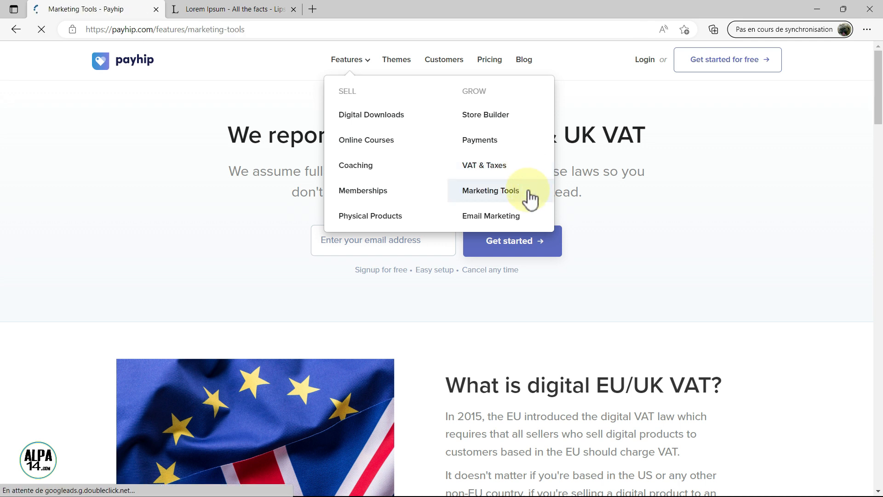
{"action": "scroll", "coordinate": [739, 281], "scroll_direction": "down", "scroll_amount": 4}
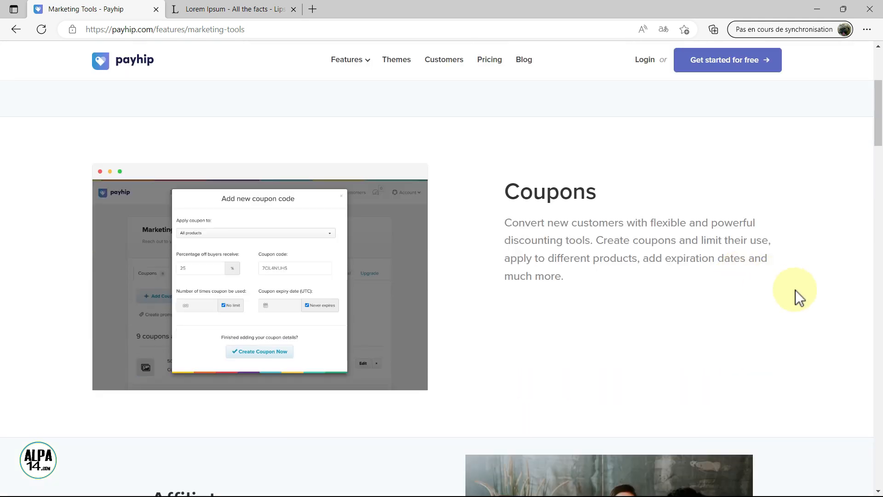
{"action": "scroll", "coordinate": [799, 295], "scroll_direction": "down", "scroll_amount": 5}
{"action": "scroll", "coordinate": [800, 301], "scroll_direction": "down", "scroll_amount": 2}
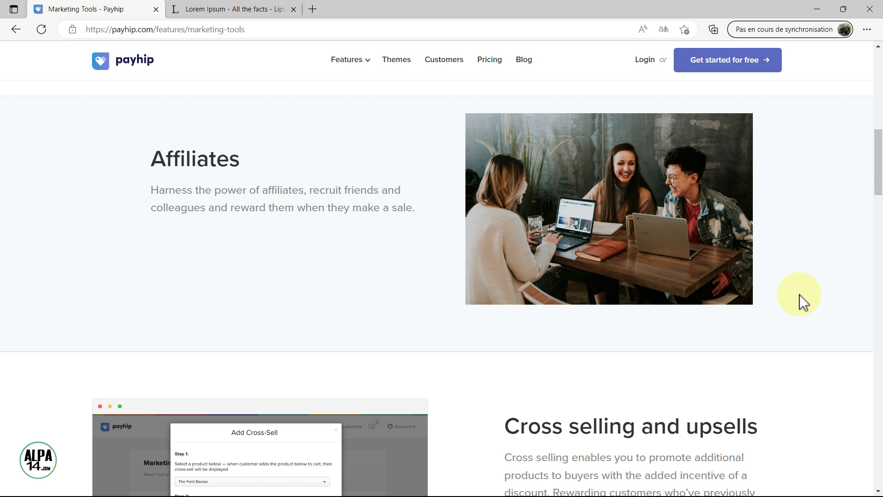
{"action": "scroll", "coordinate": [800, 297], "scroll_direction": "down", "scroll_amount": 6}
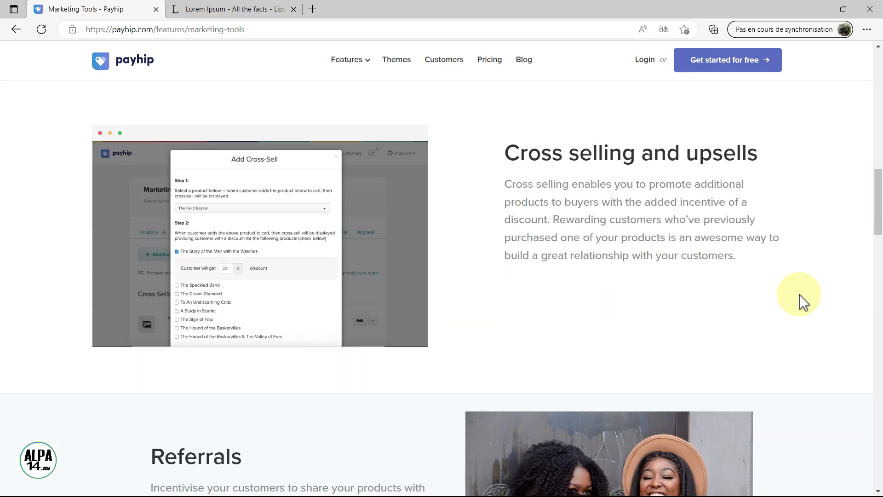
{"action": "scroll", "coordinate": [799, 294], "scroll_direction": "down", "scroll_amount": 1}
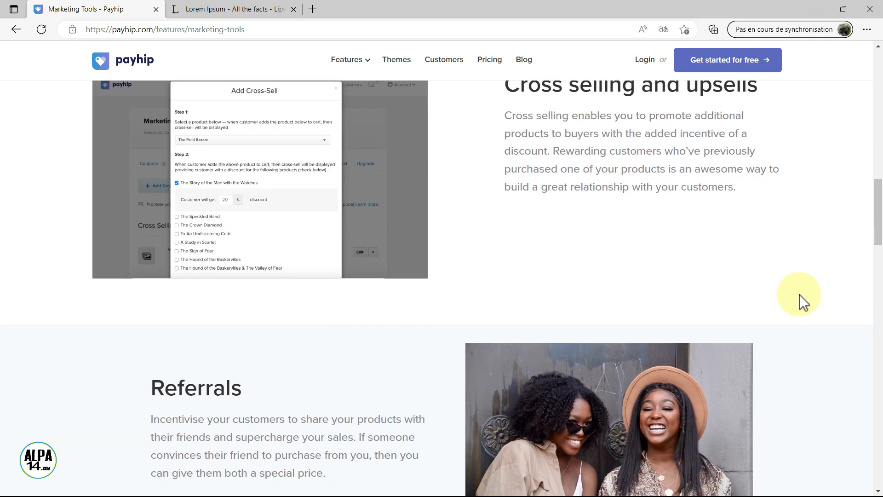
{"action": "scroll", "coordinate": [799, 294], "scroll_direction": "down", "scroll_amount": 3}
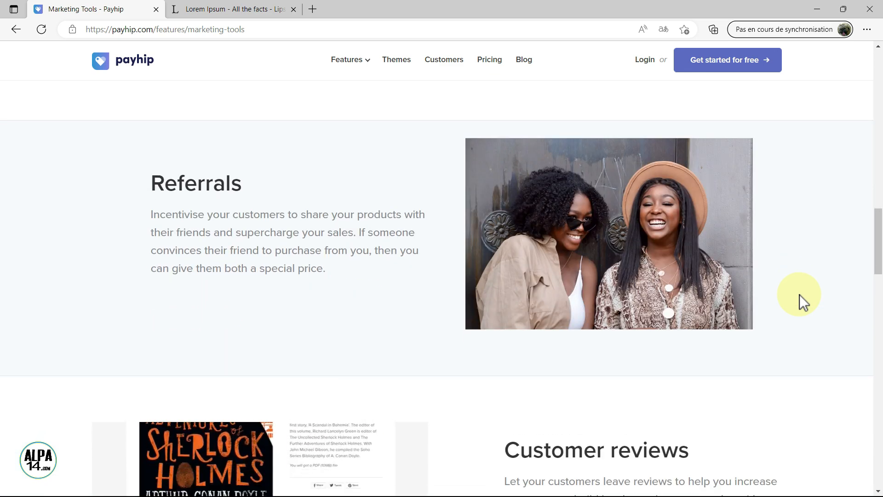
{"action": "scroll", "coordinate": [799, 294], "scroll_direction": "down", "scroll_amount": 1}
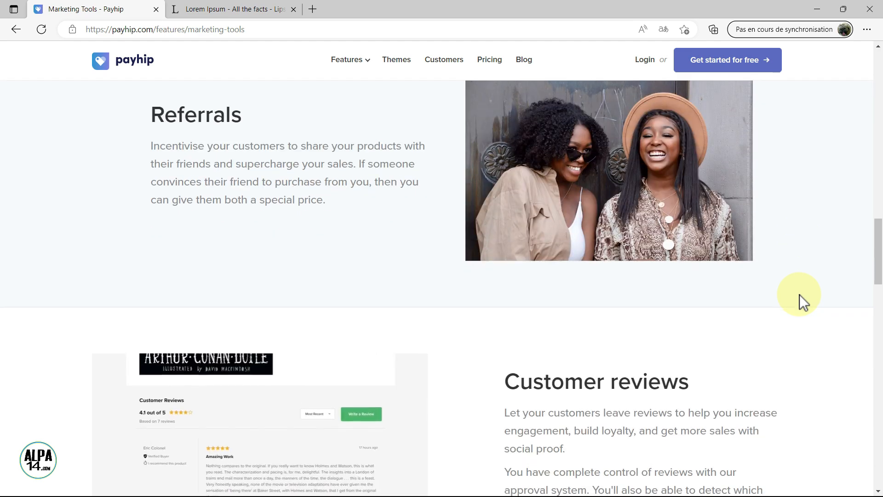
{"action": "scroll", "coordinate": [799, 294], "scroll_direction": "down", "scroll_amount": 1}
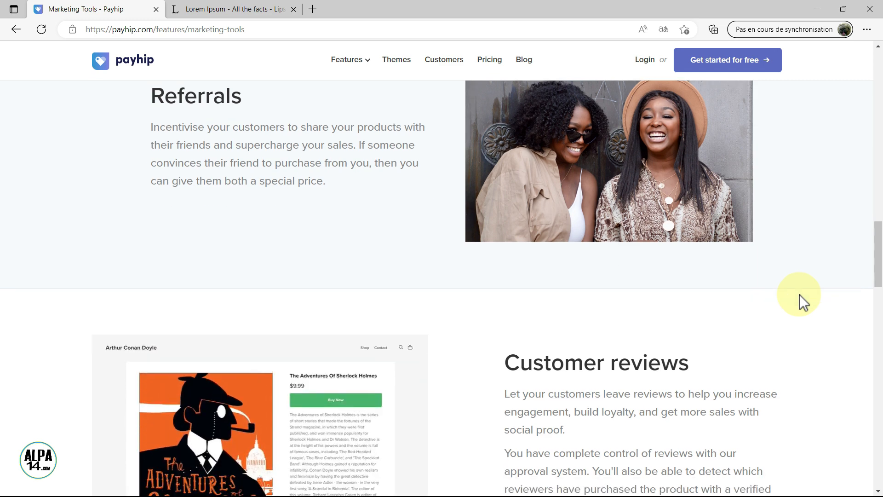
{"action": "scroll", "coordinate": [799, 295], "scroll_direction": "down", "scroll_amount": 2}
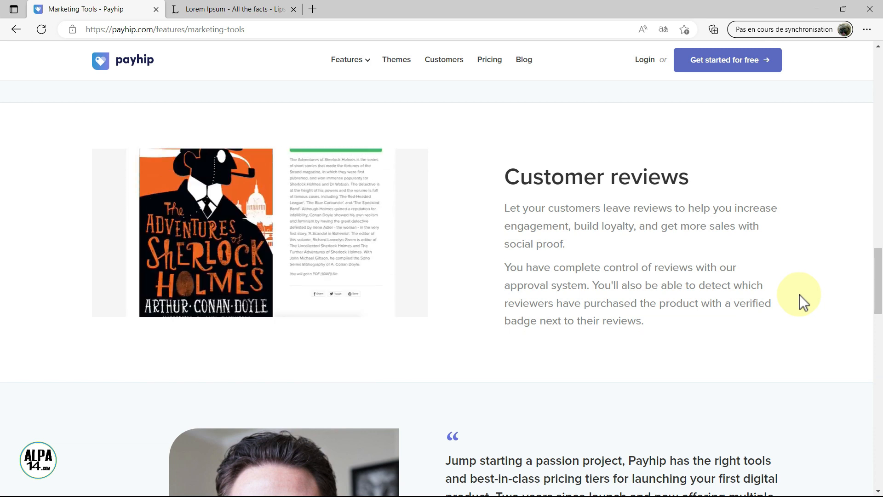
{"action": "mouse_move", "coordinate": [368, 68]}
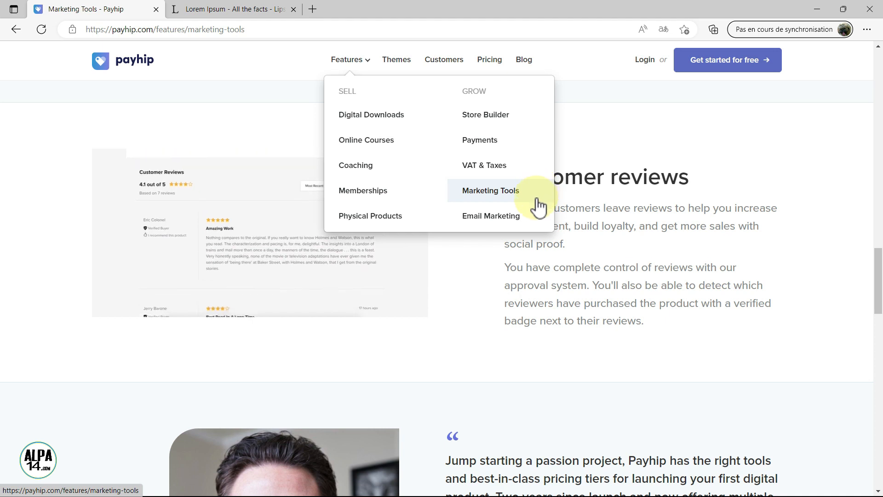
- Go to the Email Marketing feature page and skim its mailing-list and GDPR sections
{"action": "left_click", "coordinate": [528, 216]}
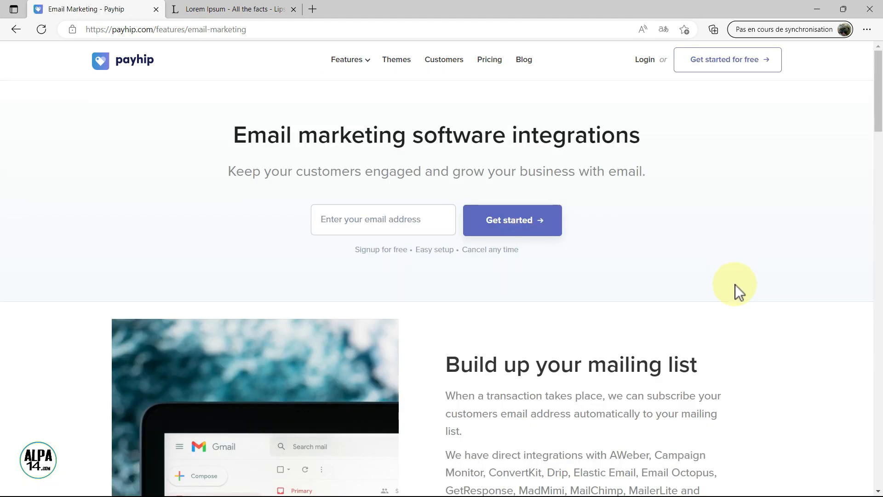
{"action": "scroll", "coordinate": [735, 290], "scroll_direction": "down", "scroll_amount": 3}
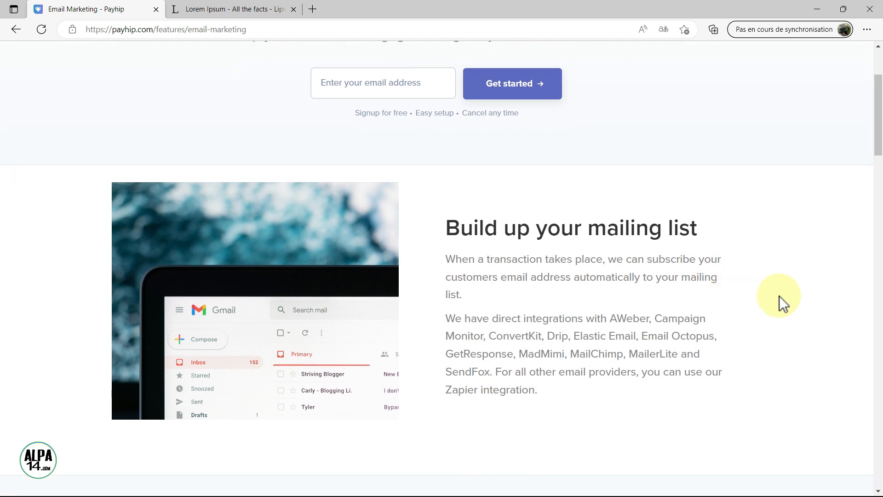
{"action": "scroll", "coordinate": [779, 296], "scroll_direction": "down", "scroll_amount": 4}
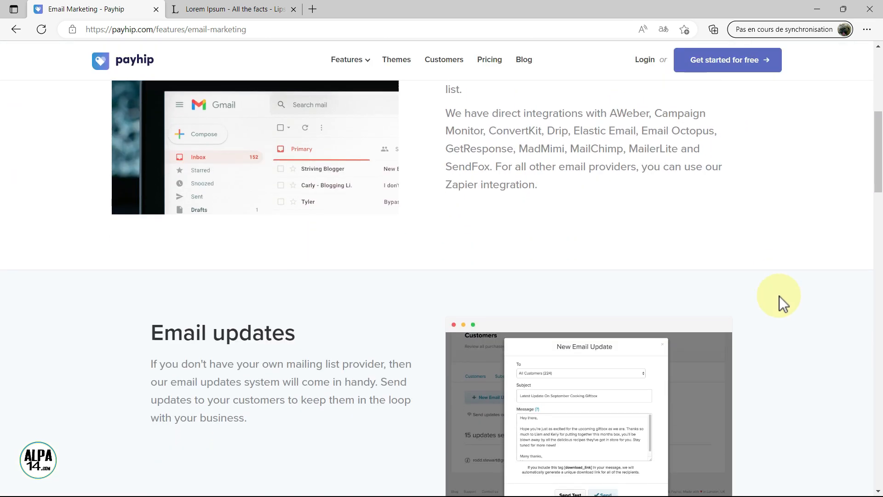
{"action": "scroll", "coordinate": [779, 296], "scroll_direction": "down", "scroll_amount": 2}
{"action": "scroll", "coordinate": [779, 296], "scroll_direction": "down", "scroll_amount": 3}
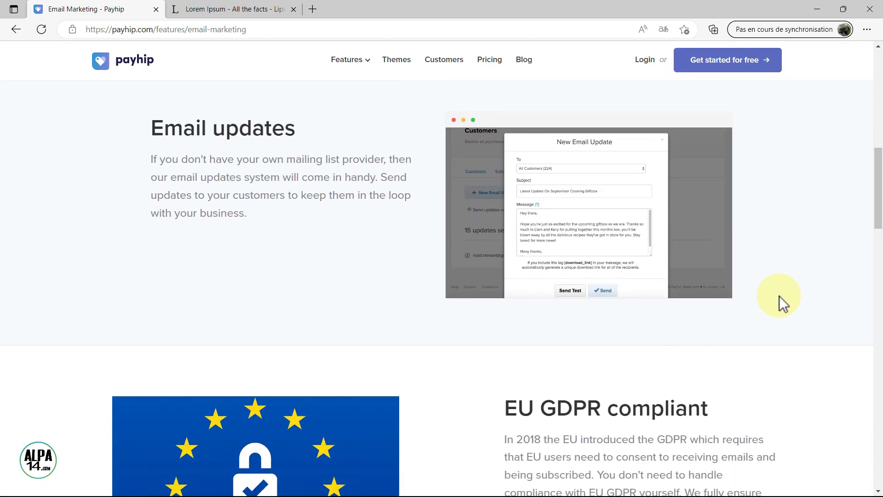
{"action": "scroll", "coordinate": [779, 296], "scroll_direction": "down", "scroll_amount": 3}
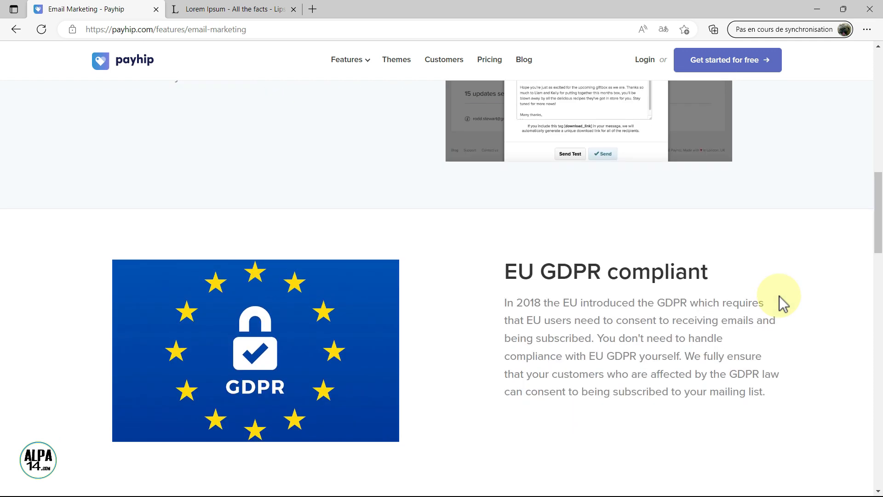
{"action": "scroll", "coordinate": [779, 297], "scroll_direction": "down", "scroll_amount": 1}
{"action": "scroll", "coordinate": [779, 296], "scroll_direction": "down", "scroll_amount": 2}
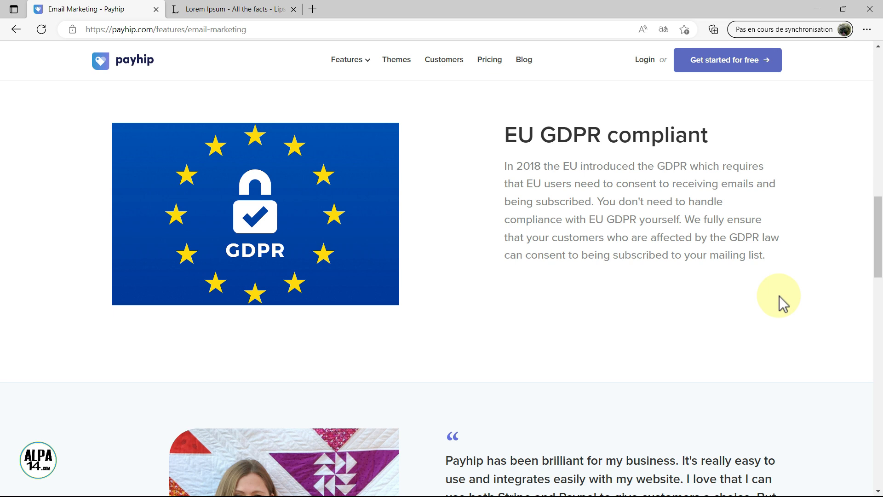
{"action": "scroll", "coordinate": [779, 296], "scroll_direction": "up", "scroll_amount": 5}
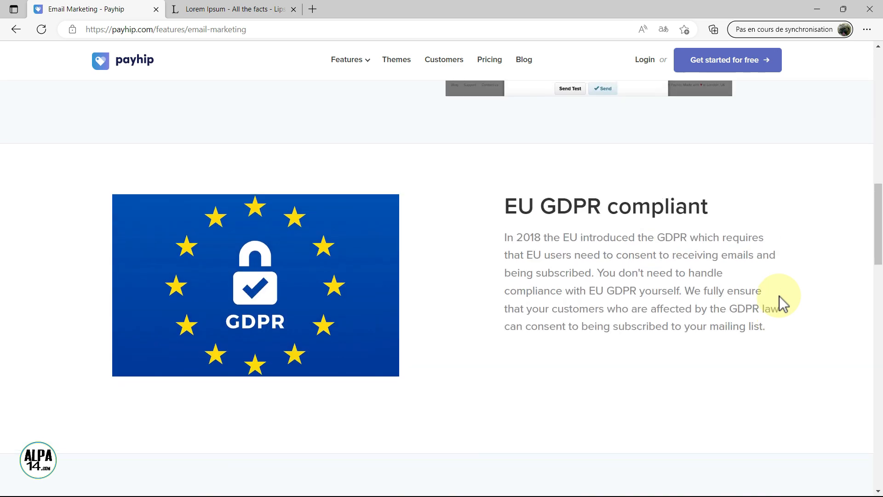
{"action": "scroll", "coordinate": [779, 296], "scroll_direction": "up", "scroll_amount": 10}
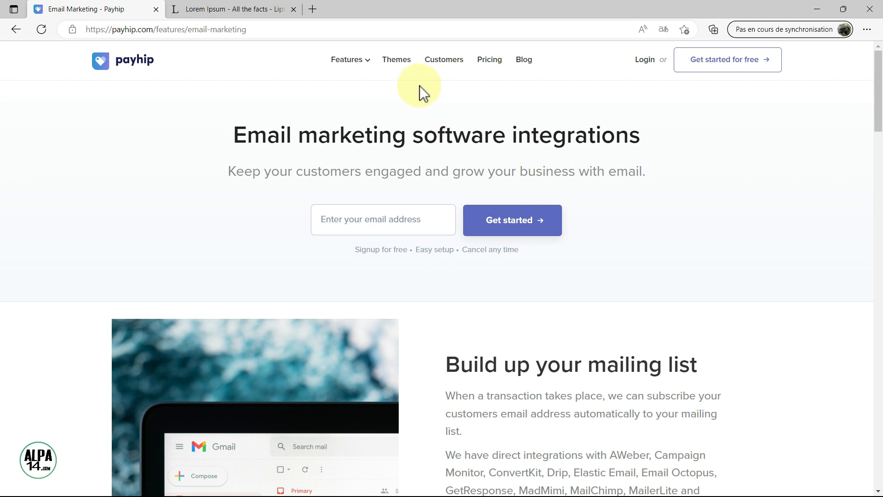
- Browse the Themes gallery with Echoes, Harvest, Enigma, Oasis, Tusk and Cream
{"action": "left_click", "coordinate": [400, 63]}
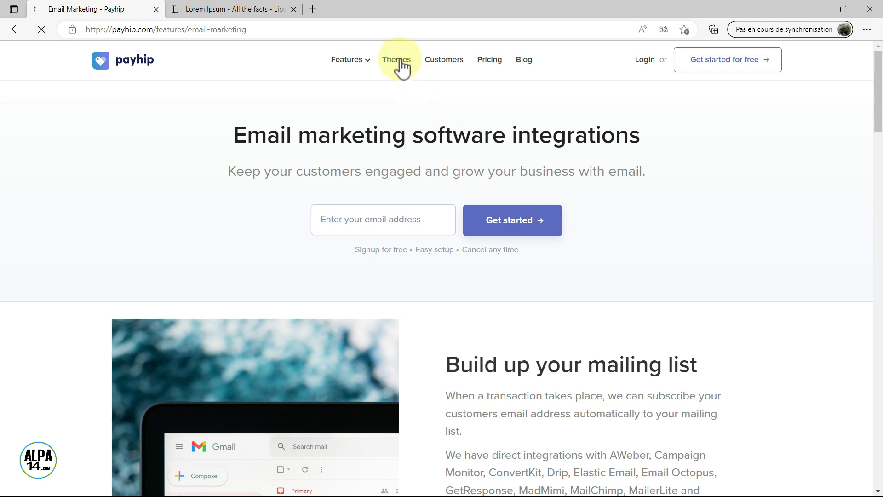
{"action": "scroll", "coordinate": [567, 262], "scroll_direction": "down", "scroll_amount": 10}
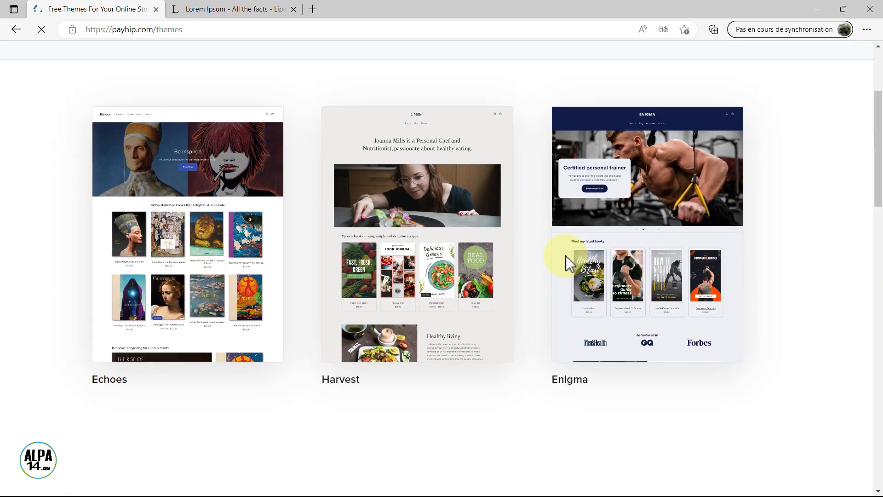
{"action": "scroll", "coordinate": [567, 258], "scroll_direction": "up", "scroll_amount": 5}
{"action": "scroll", "coordinate": [566, 256], "scroll_direction": "down", "scroll_amount": 4}
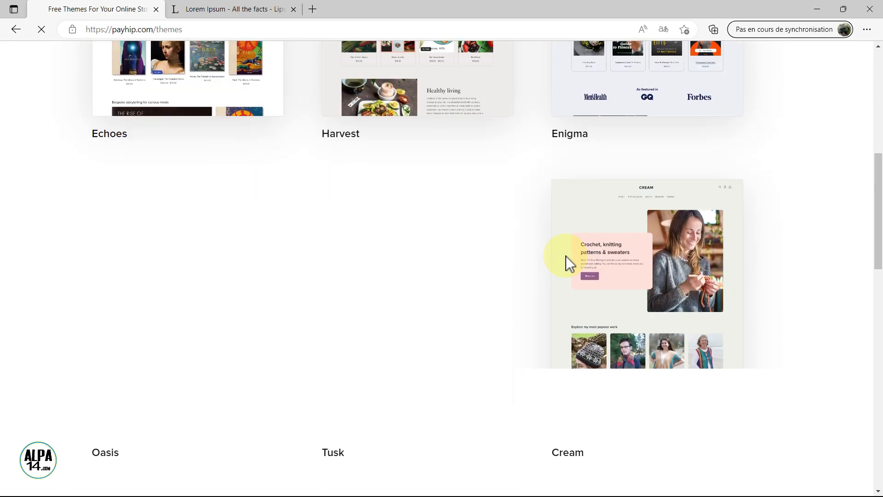
{"action": "scroll", "coordinate": [565, 255], "scroll_direction": "up", "scroll_amount": 4}
{"action": "scroll", "coordinate": [566, 256], "scroll_direction": "up", "scroll_amount": 5}
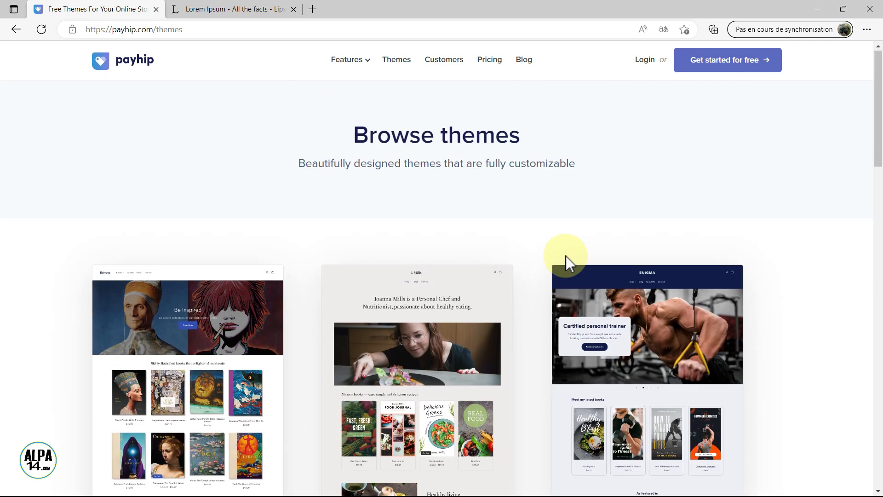
- Go to Pricing and scroll to the Free Forever, Plus ($29) and Pro ($99) plan cards
{"action": "left_click", "coordinate": [496, 65]}
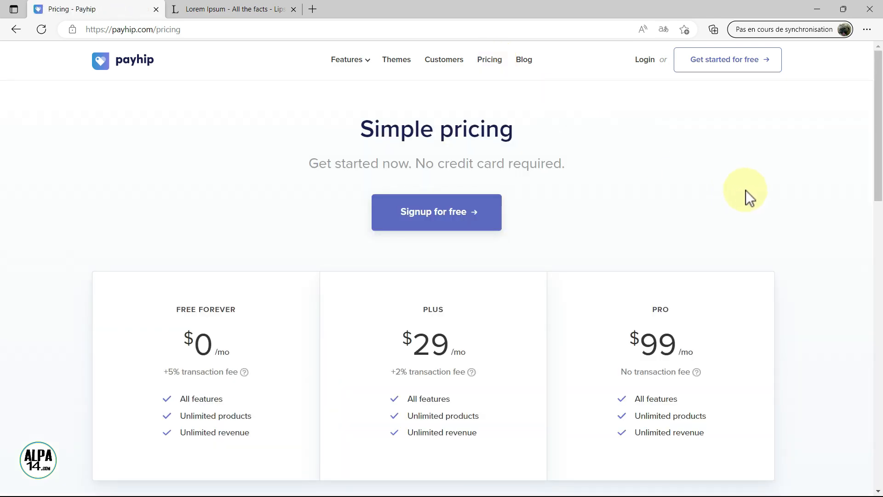
{"action": "scroll", "coordinate": [746, 189], "scroll_direction": "down", "scroll_amount": 2}
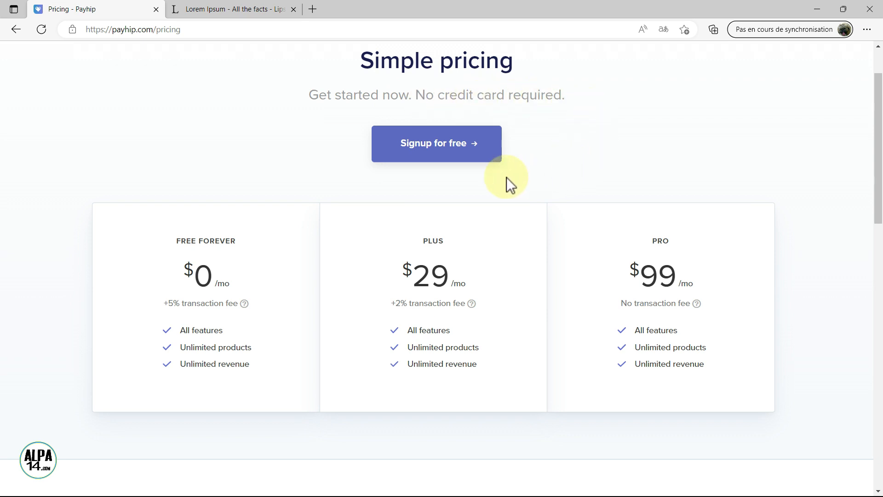
- Create a free account with an email address and password, passing the reCAPTCHA check
{"action": "left_click", "coordinate": [431, 146]}
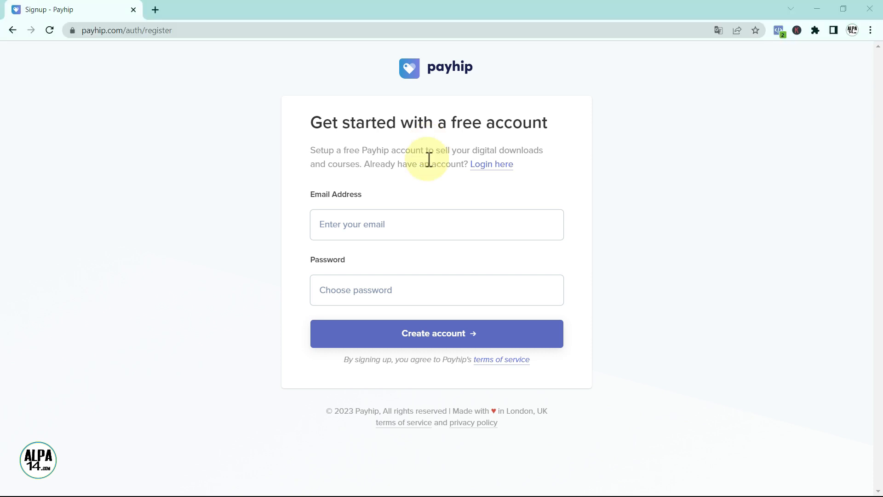
{"action": "left_click", "coordinate": [336, 223]}
{"action": "left_click", "coordinate": [348, 296]}
{"action": "type", "text": "•••••••••"}
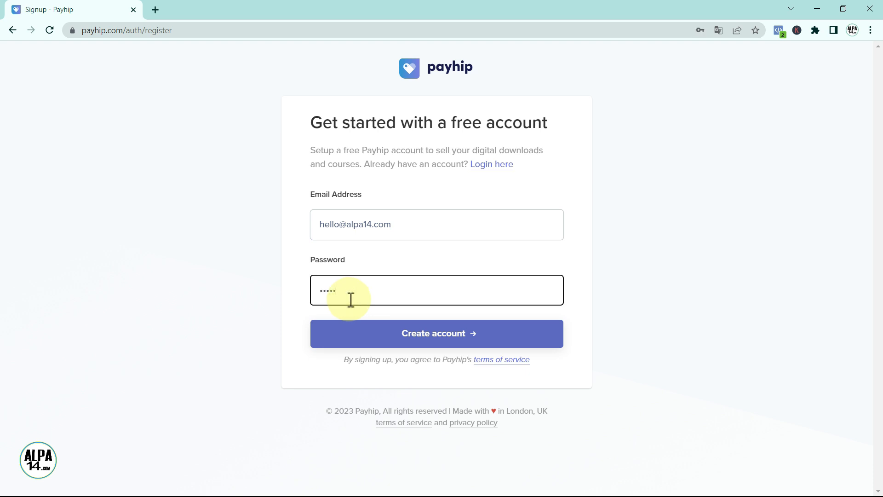
{"action": "type", "text": "••••"}
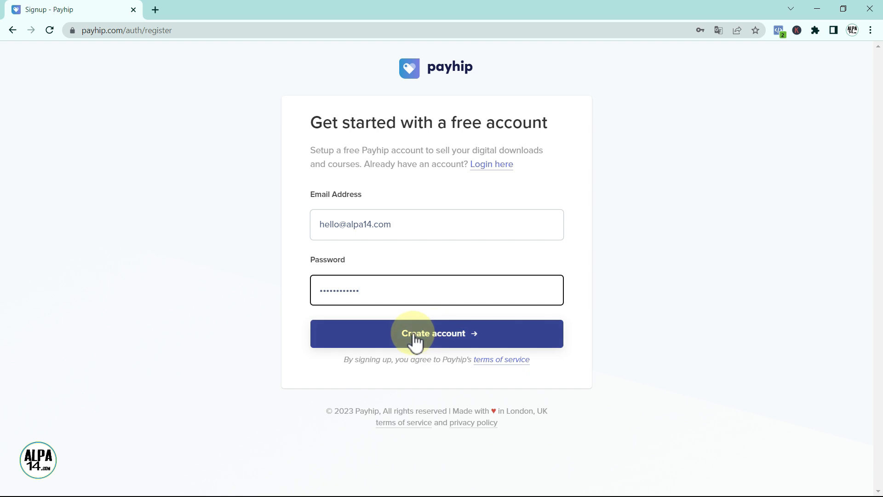
{"action": "left_click", "coordinate": [429, 333]}
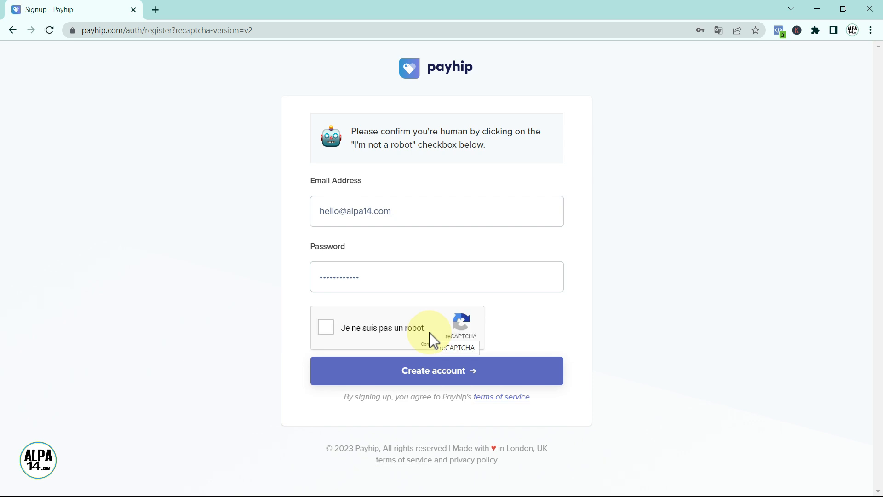
{"action": "left_click", "coordinate": [327, 328]}
{"action": "left_click", "coordinate": [431, 370]}
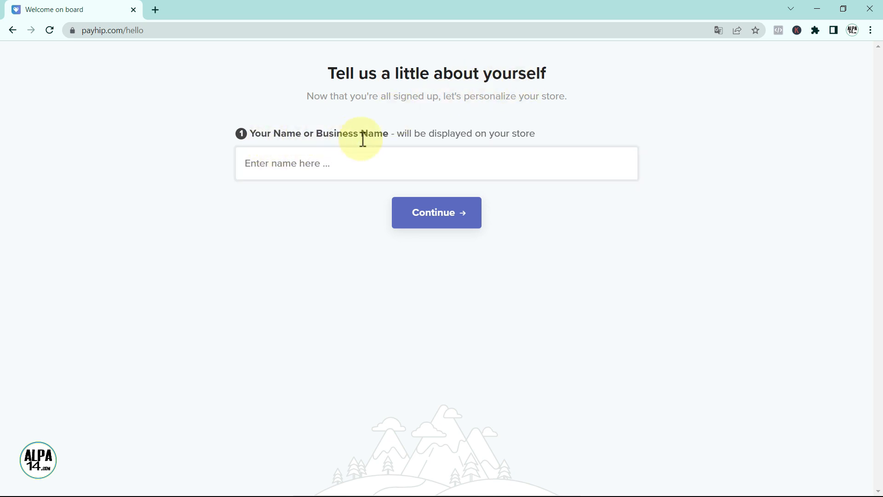
- Set the store display name to 'Alpa14 Formation'
{"action": "left_click", "coordinate": [265, 165]}
{"action": "type", "text": "Alpa"}
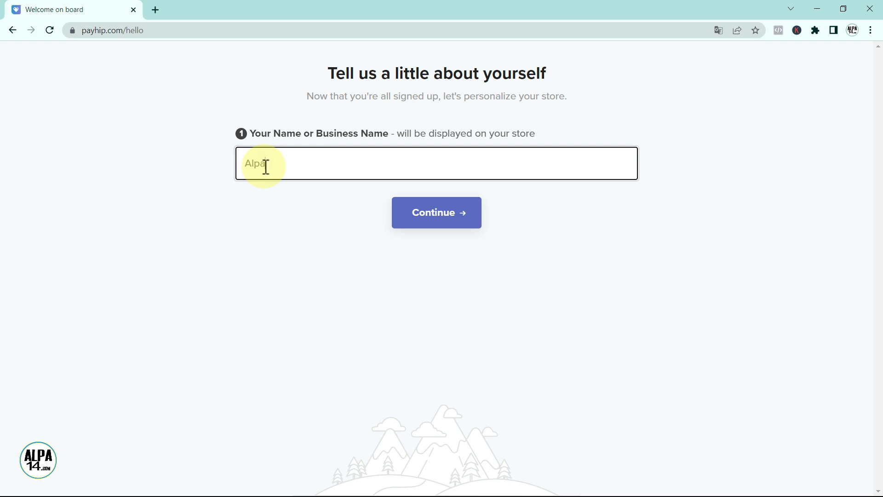
{"action": "type", "text": "14 Formation"}
{"action": "left_click", "coordinate": [456, 215]}
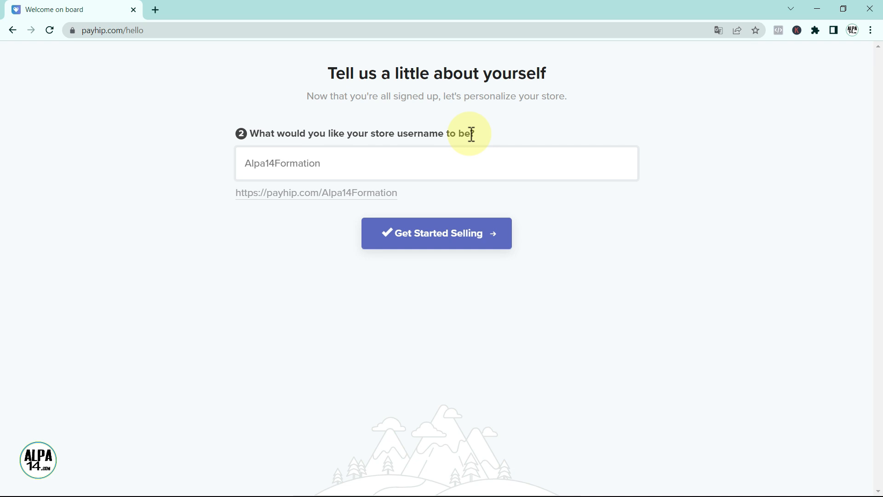
- Keep the store username letters-and-numbers only, removing the added hyphen, and finish setup
{"action": "left_click", "coordinate": [278, 163]}
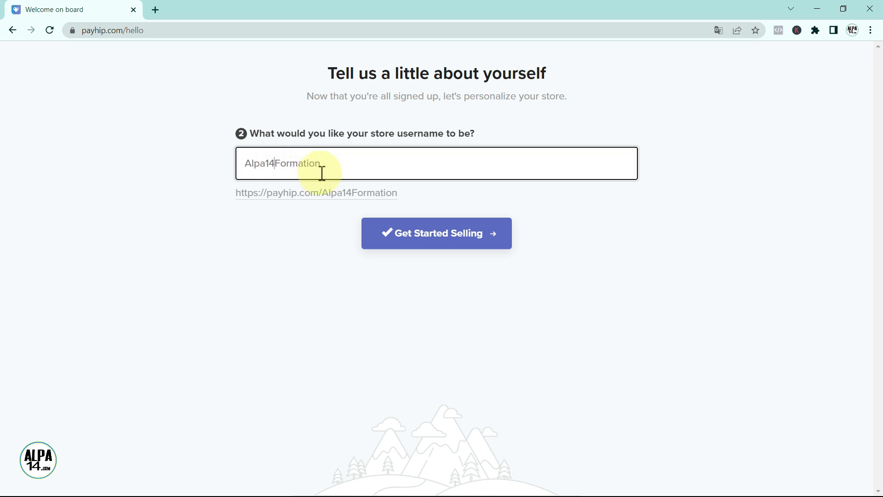
{"action": "type", "text": "-"}
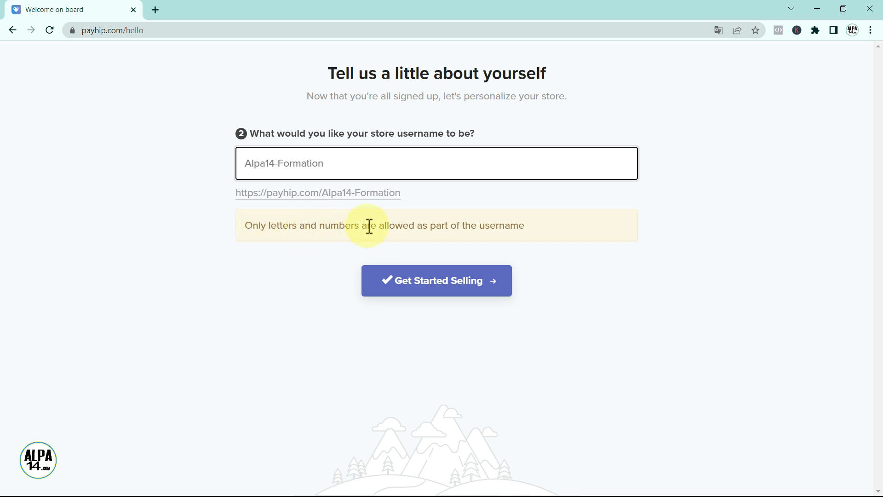
{"action": "key", "text": "BackSpace"}
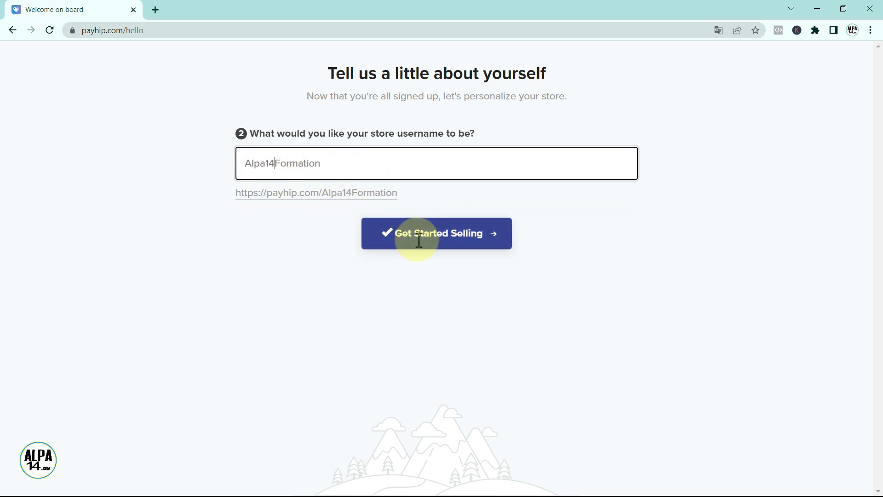
{"action": "left_click", "coordinate": [426, 237]}
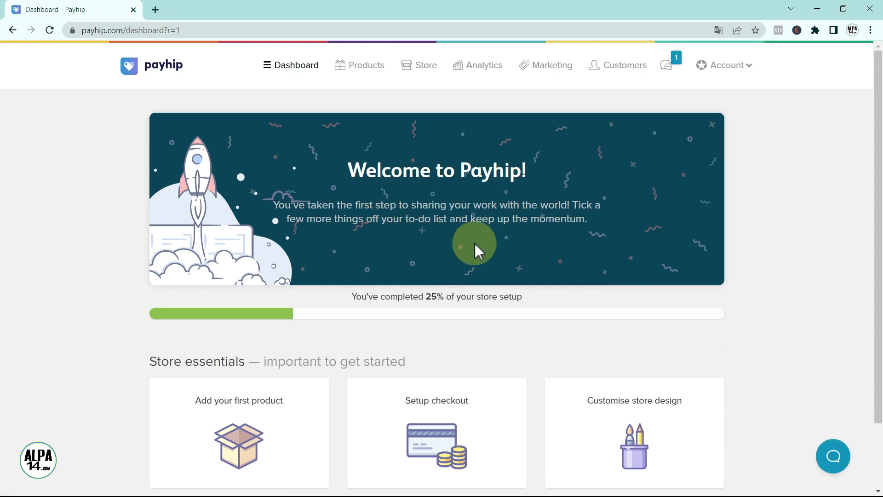
- Select the 'Add your first product' card under Store essentials on the dashboard
{"action": "scroll", "coordinate": [442, 255], "scroll_direction": "down", "scroll_amount": 2}
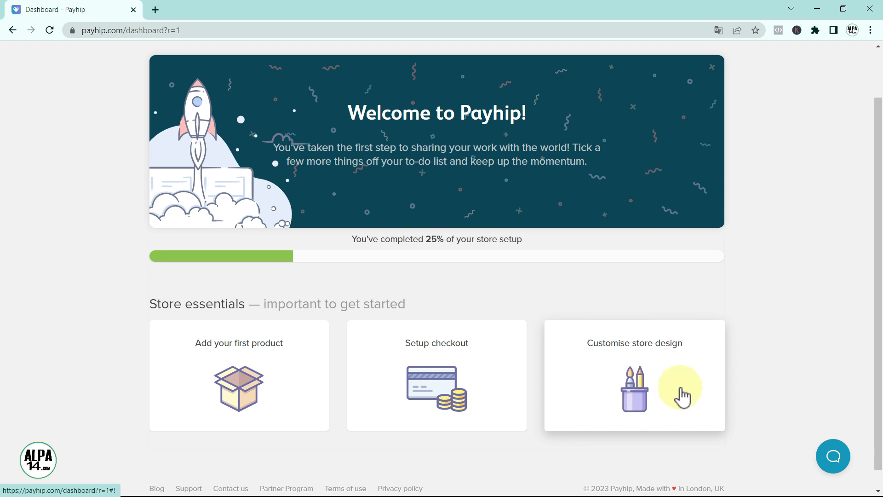
{"action": "scroll", "coordinate": [681, 396], "scroll_direction": "up", "scroll_amount": 1}
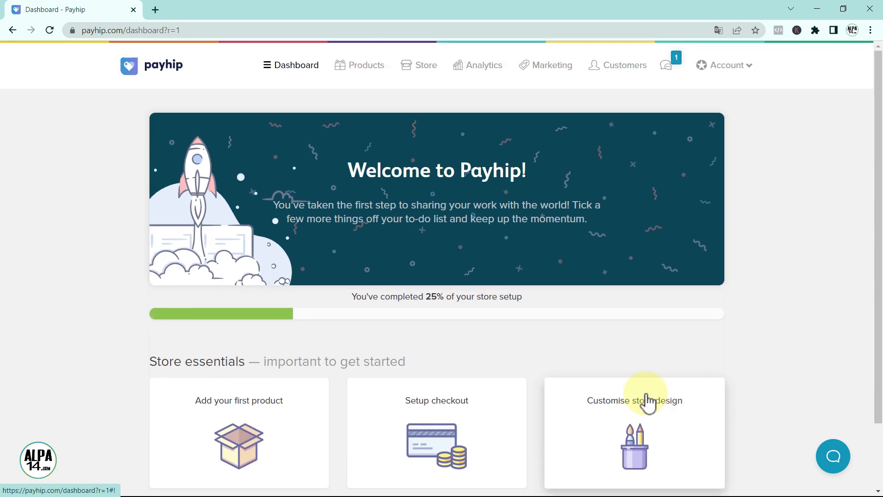
{"action": "left_click", "coordinate": [230, 426]}
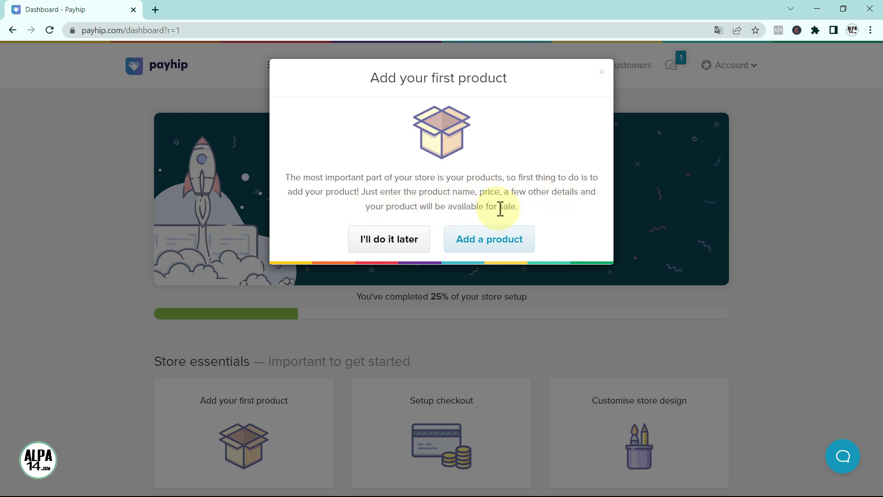
- Start a new product and browse the product types: Digital Product, Course, Membership, Physical Product, Coaching Service, Bundle
{"action": "left_click", "coordinate": [485, 248]}
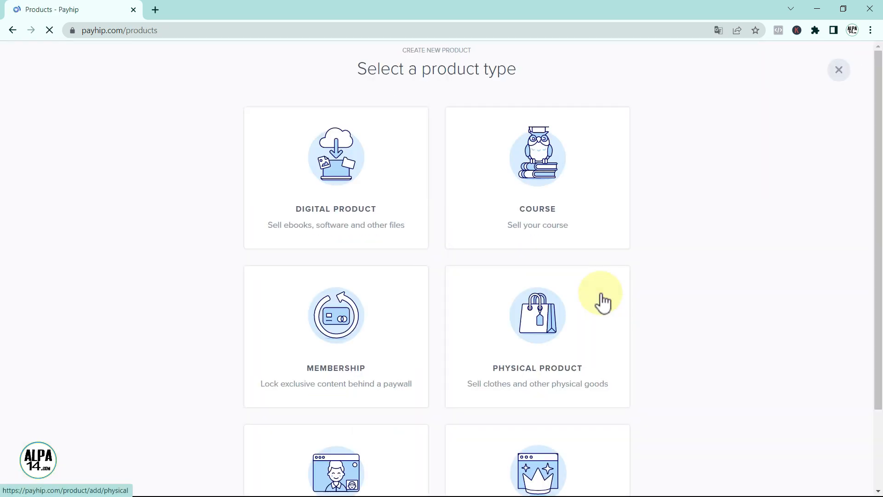
{"action": "scroll", "coordinate": [656, 296], "scroll_direction": "down", "scroll_amount": 1}
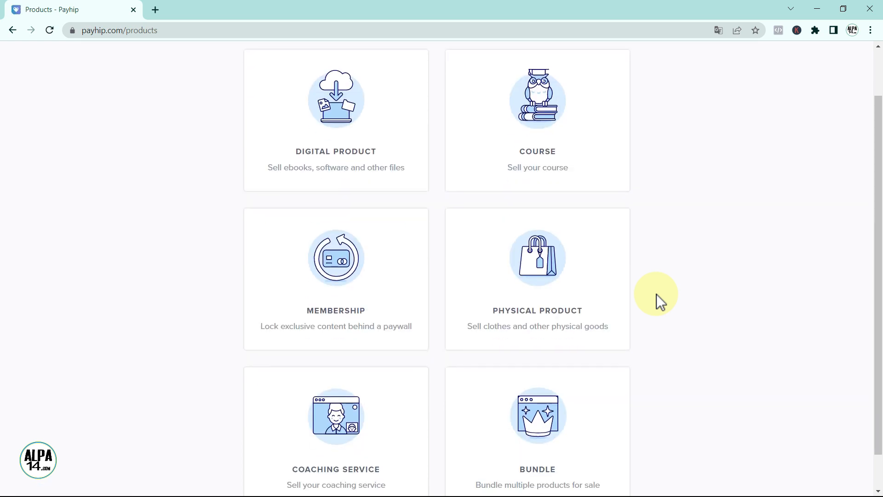
{"action": "scroll", "coordinate": [655, 294], "scroll_direction": "up", "scroll_amount": 1}
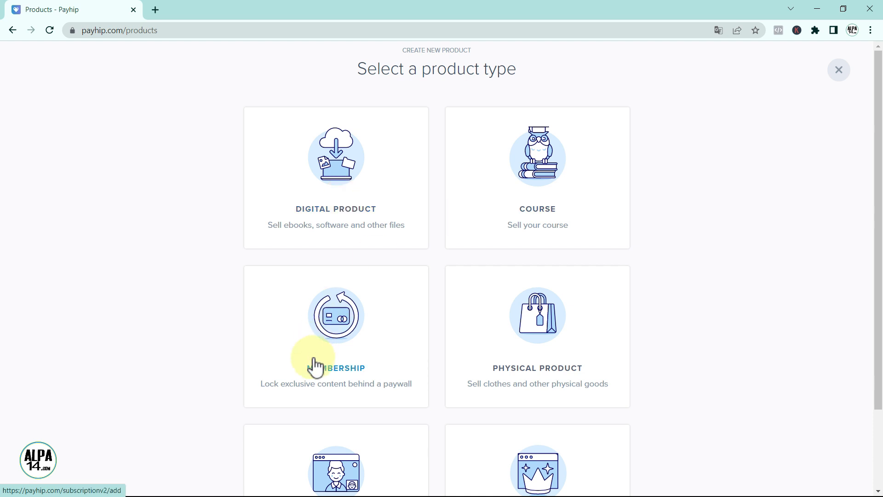
{"action": "scroll", "coordinate": [314, 362], "scroll_direction": "down", "scroll_amount": 1}
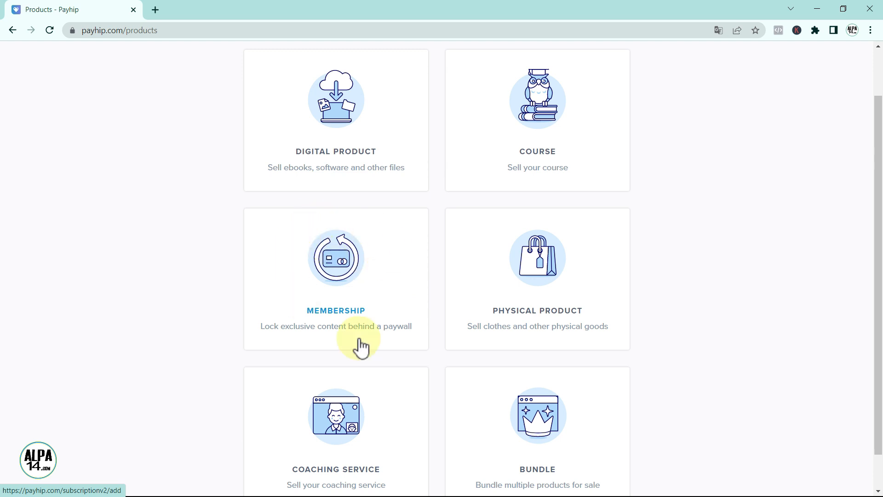
{"action": "scroll", "coordinate": [373, 330], "scroll_direction": "down", "scroll_amount": 1}
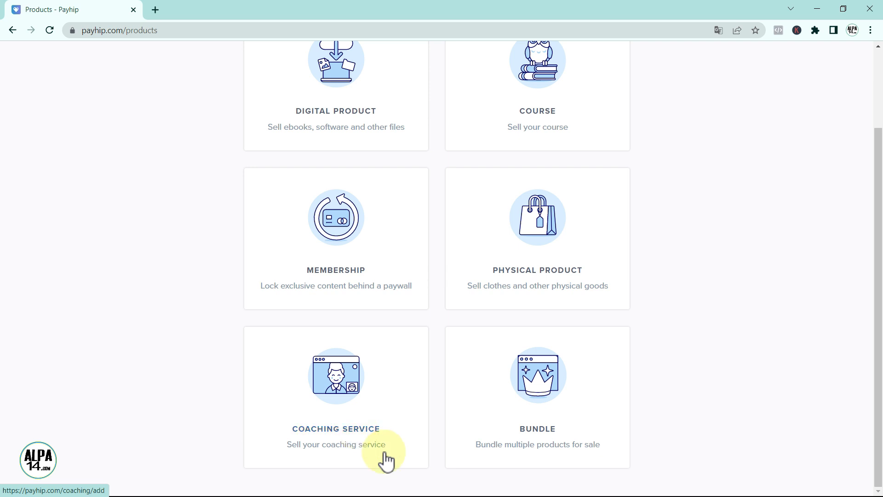
{"action": "scroll", "coordinate": [529, 266], "scroll_direction": "up", "scroll_amount": 1}
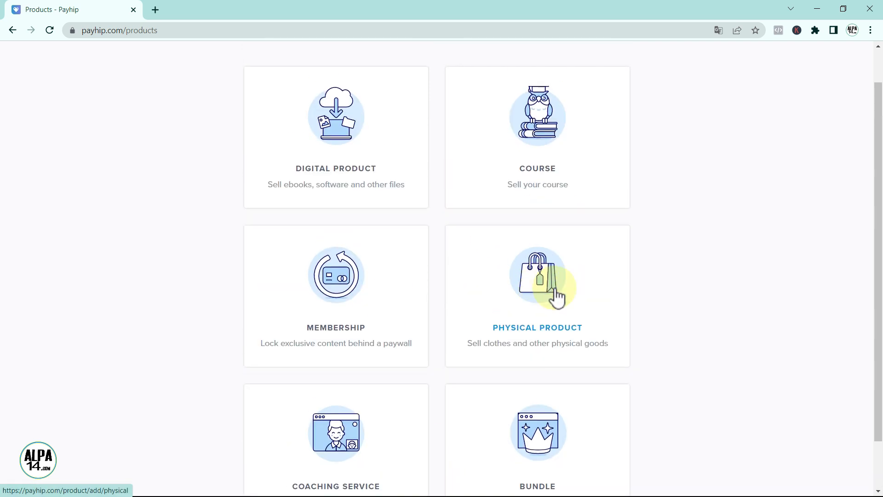
{"action": "scroll", "coordinate": [562, 339], "scroll_direction": "down", "scroll_amount": 1}
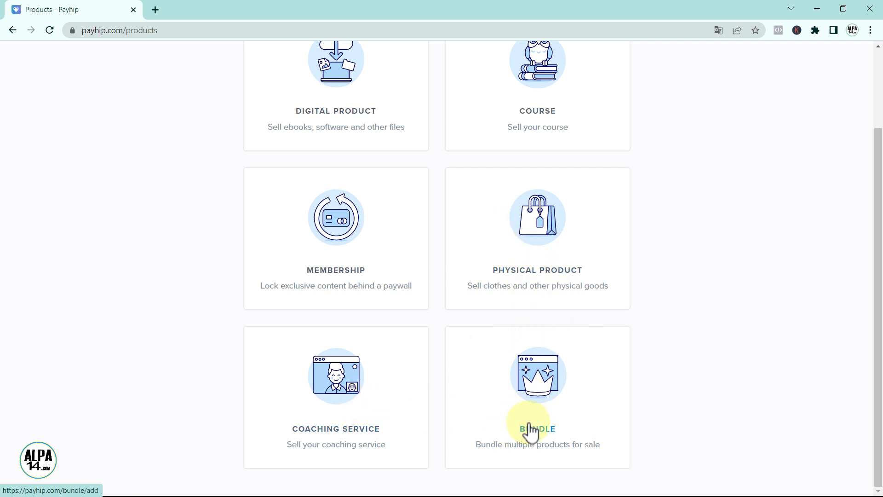
{"action": "scroll", "coordinate": [538, 425], "scroll_direction": "up", "scroll_amount": 2}
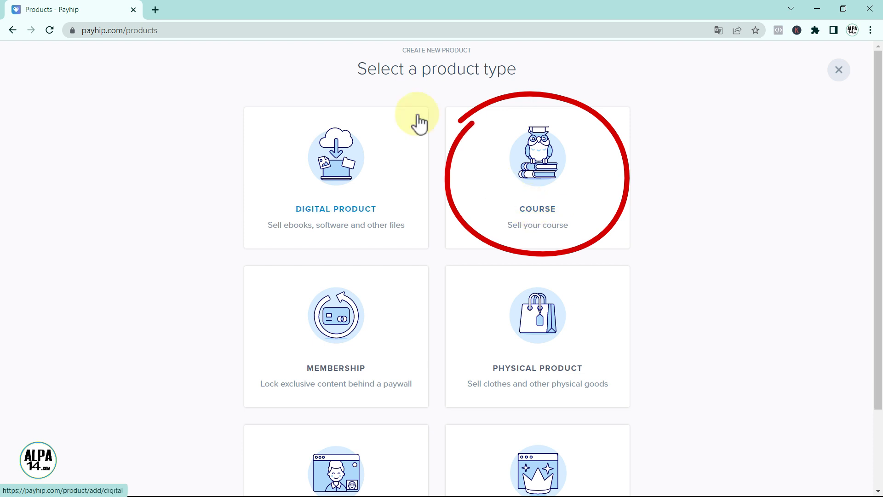
- Choose the Course type and submit it with the title 'Formation WordPress débutant'
{"action": "left_click", "coordinate": [546, 174]}
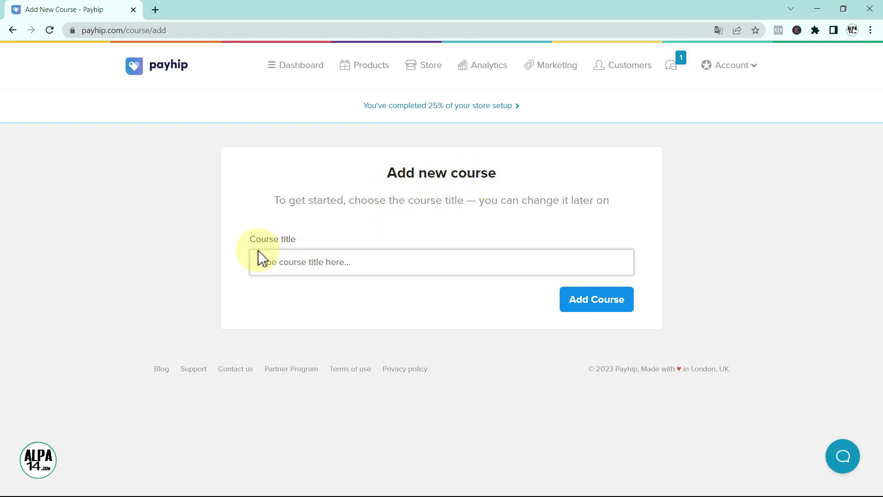
{"action": "left_click", "coordinate": [261, 270]}
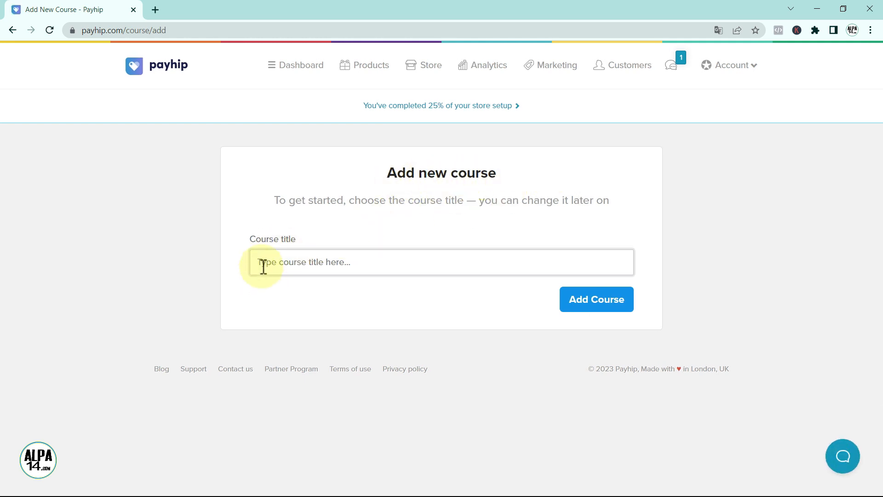
{"action": "left_click", "coordinate": [263, 266]}
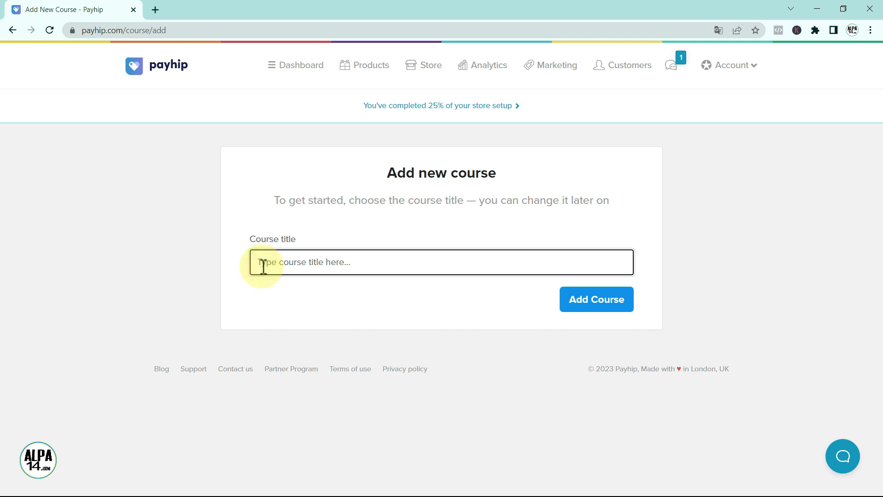
{"action": "type", "text": "Formation WordPress "}
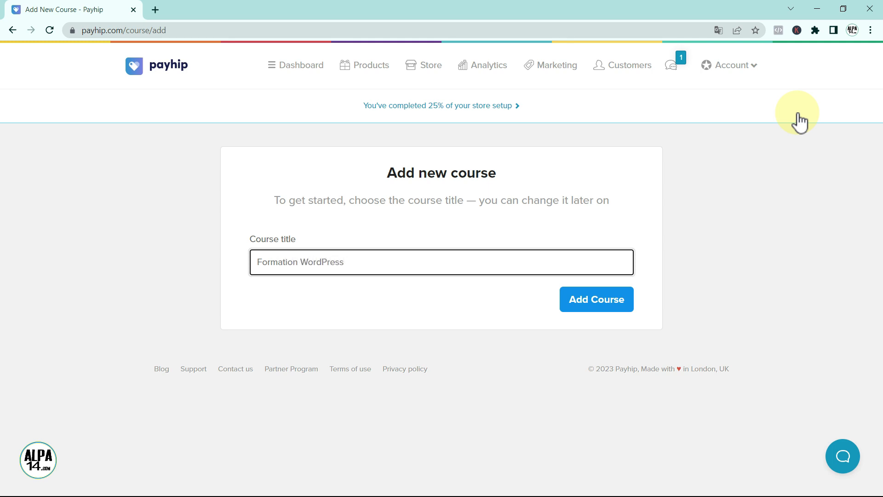
{"action": "type", "text": "débutant"}
{"action": "key", "text": "Tab"}
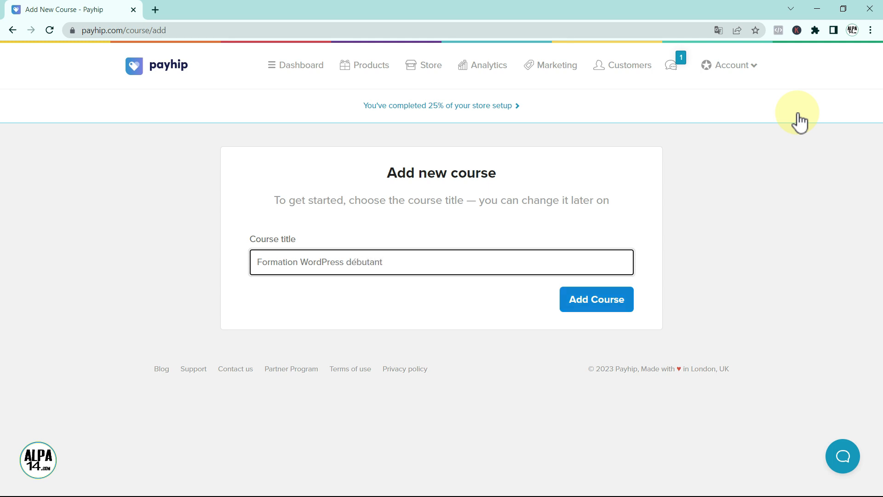
{"action": "key", "text": "Return"}
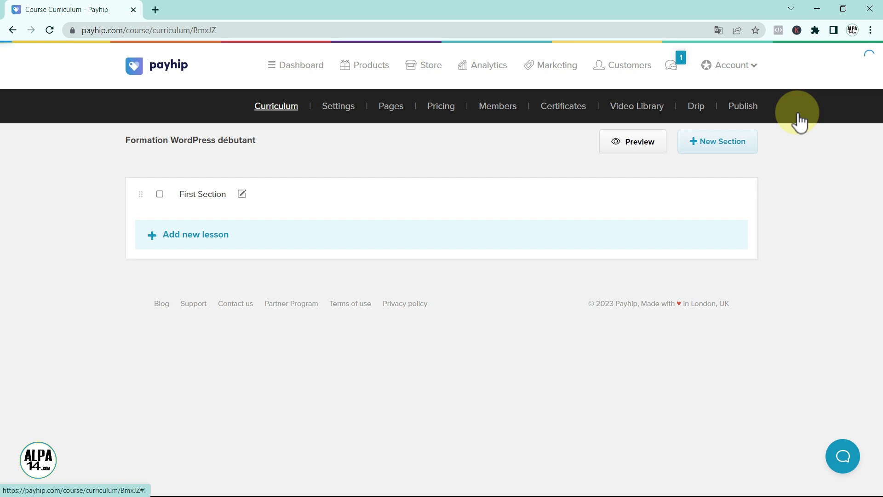
- Open a blank browser tab and go to the Payhip account Settings page
{"action": "key", "text": "ctrl+t"}
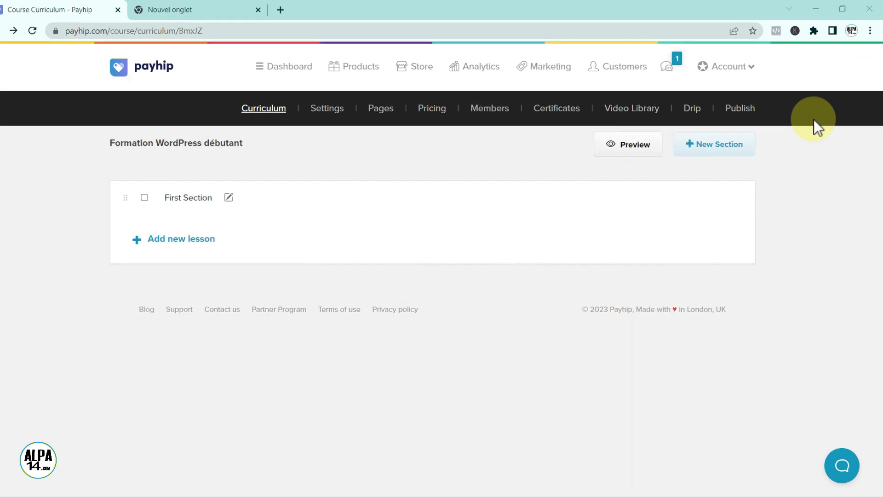
{"action": "left_click", "coordinate": [753, 65]}
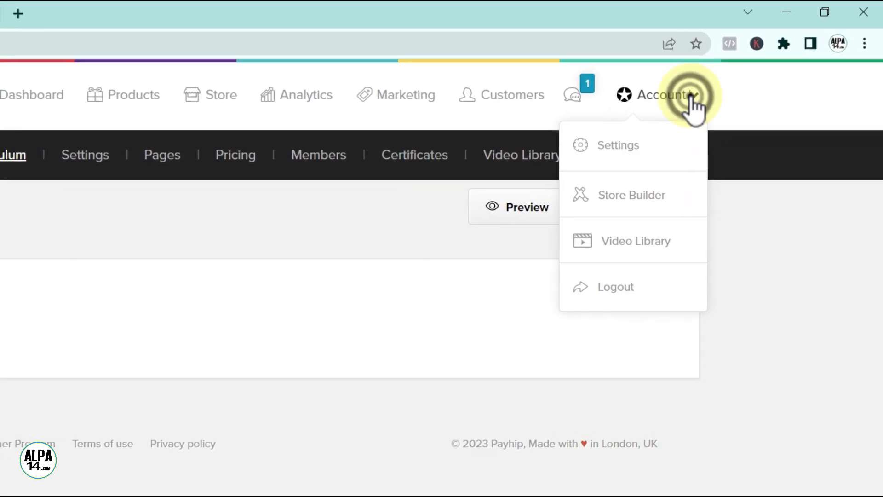
{"action": "left_click", "coordinate": [655, 149]}
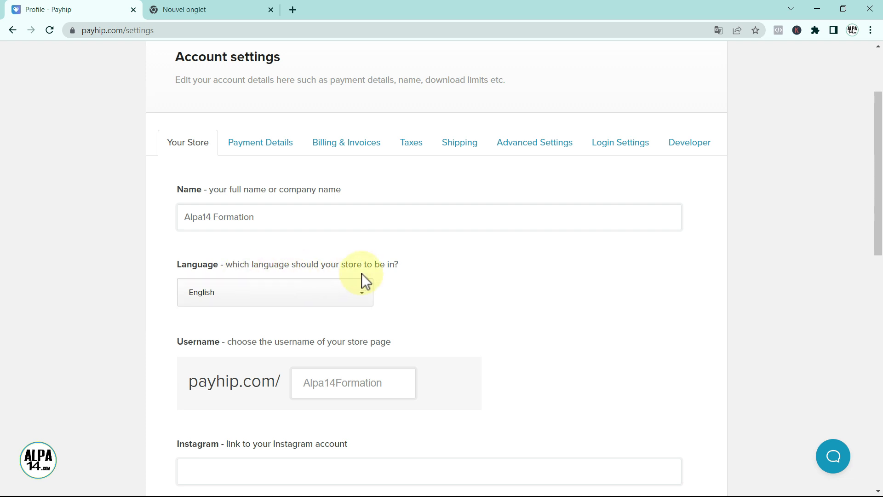
- Change the store Language from English to French and save the settings
{"action": "left_click", "coordinate": [374, 300]}
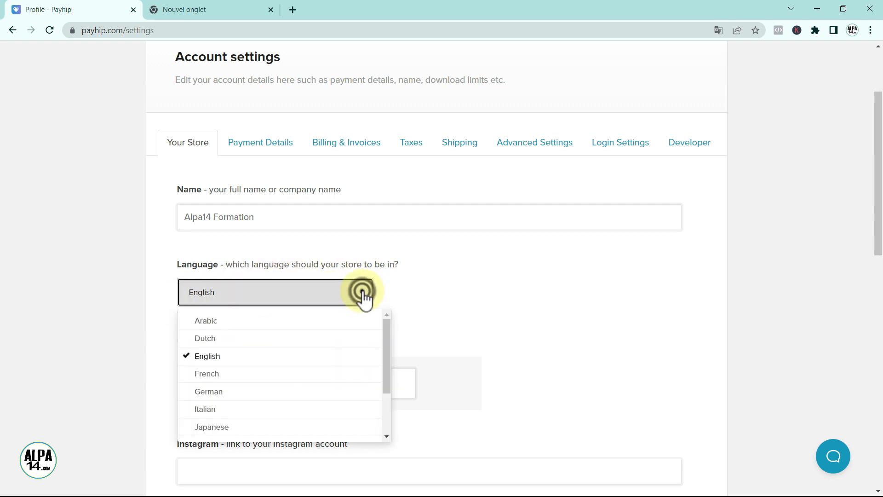
{"action": "left_click", "coordinate": [251, 374]}
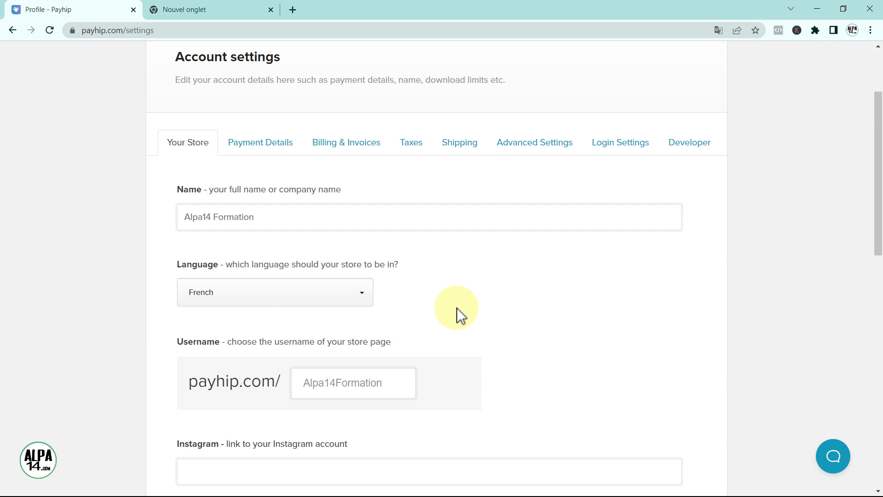
{"action": "scroll", "coordinate": [457, 308], "scroll_direction": "down", "scroll_amount": 12}
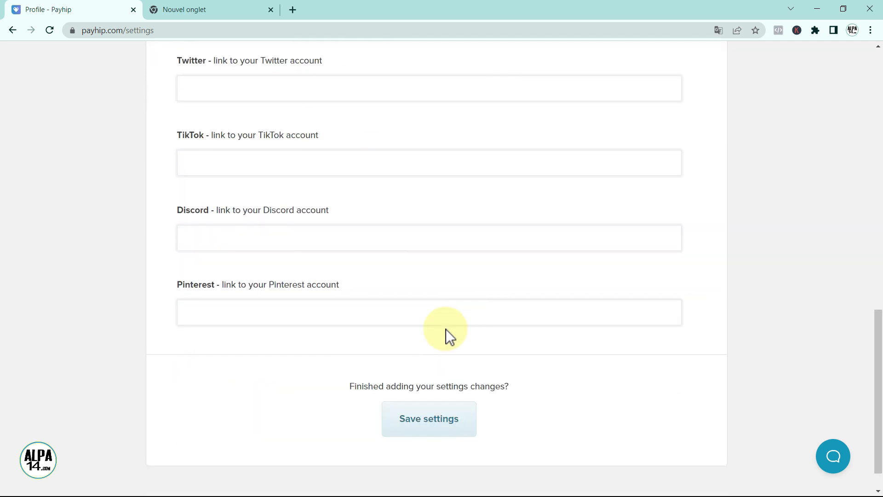
{"action": "left_click", "coordinate": [468, 391]}
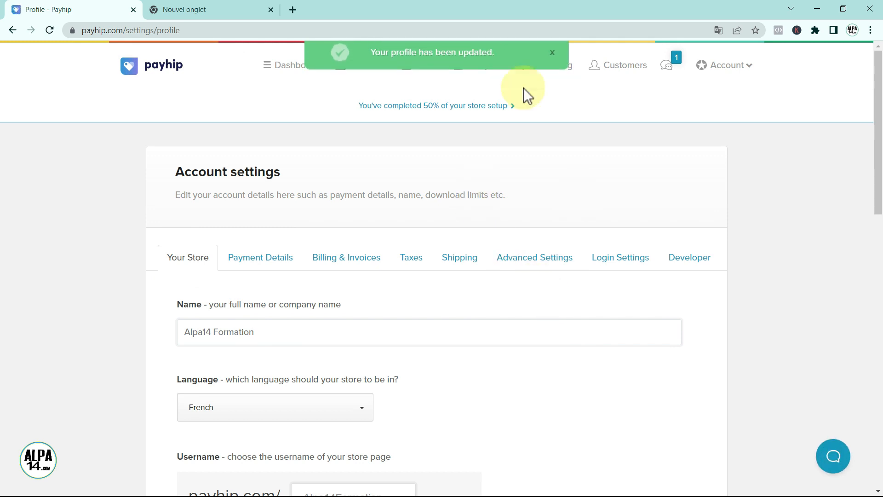
- Go to Products and click Manage on the 'Formation WordPress débutant' course
{"action": "left_click", "coordinate": [362, 69]}
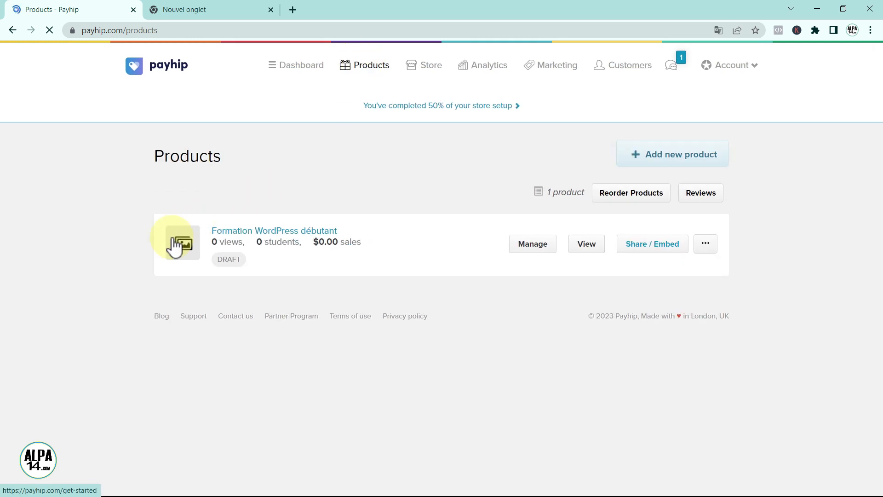
{"action": "left_click", "coordinate": [543, 244]}
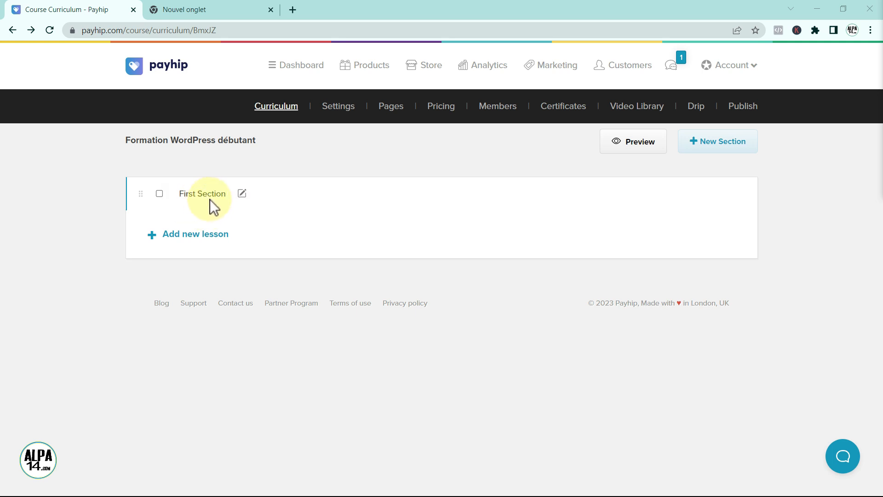
- Rename the First Section to 'Pour débuter'
{"action": "left_click", "coordinate": [243, 194]}
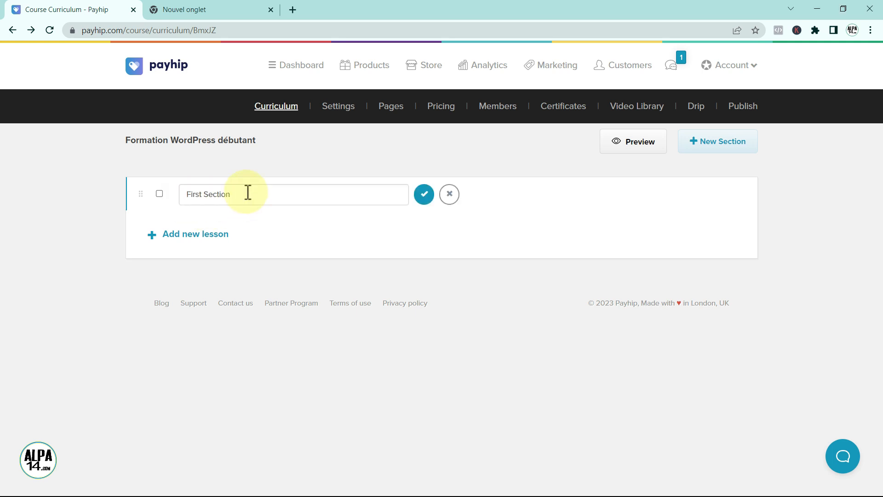
{"action": "left_click", "coordinate": [246, 196]}
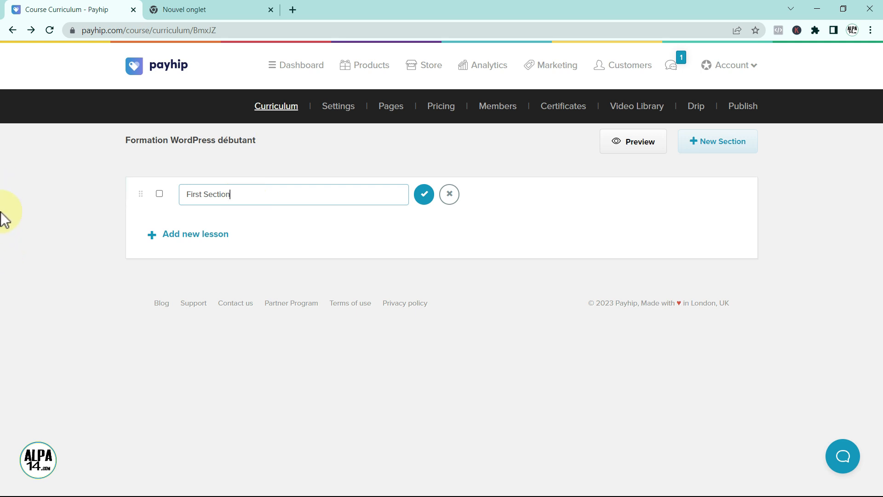
{"action": "key", "text": "BackSpace"}
{"action": "key", "text": "BackSpace"}
{"action": "key", "text": "BackSpace"}
{"action": "key", "text": "BackSpace"}
{"action": "key", "text": "BackSpace"}
{"action": "key", "text": "BackSpace"}
{"action": "key", "text": "BackSpace"}
{"action": "key", "text": "BackSpace"}
{"action": "key", "text": "BackSpace"}
{"action": "key", "text": "BackSpace"}
{"action": "key", "text": "BackSpace"}
{"action": "key", "text": "BackSpace"}
{"action": "type", "text": "Pour débuter"}
{"action": "left_click", "coordinate": [424, 194]}
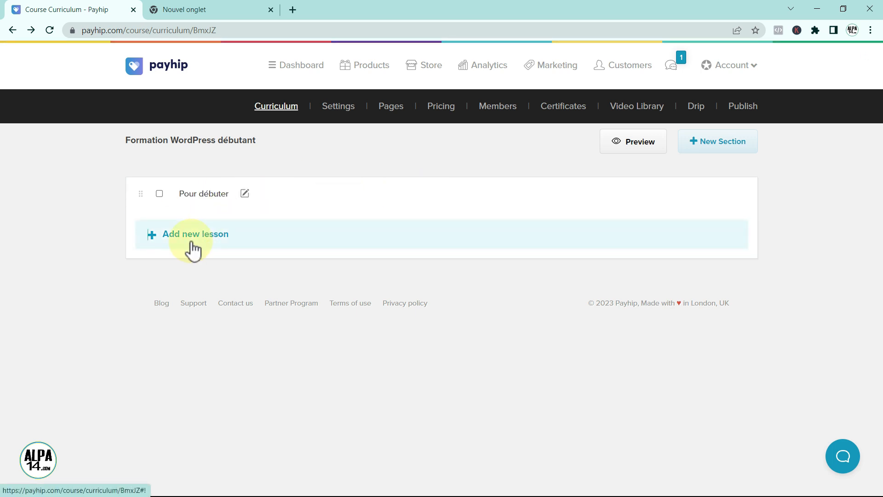
- Add a lesson to the section and name it 'Nom de domaine'
{"action": "left_click", "coordinate": [153, 237]}
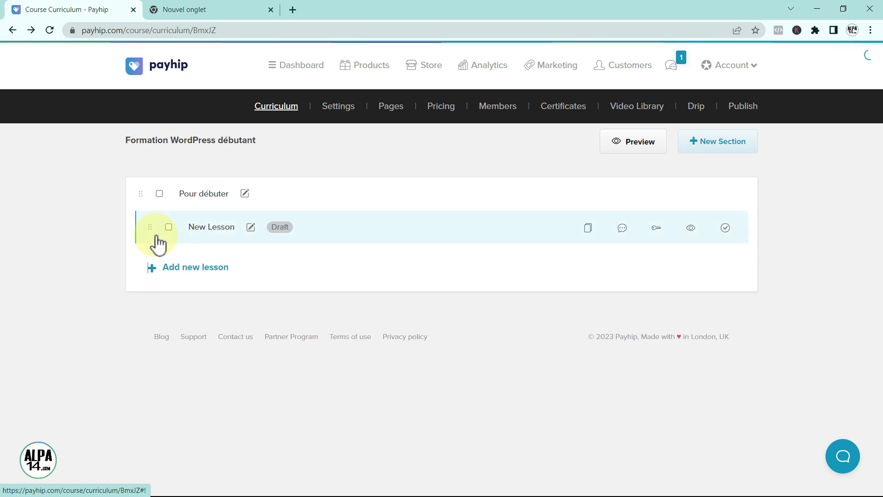
{"action": "left_click", "coordinate": [251, 227]}
{"action": "left_click", "coordinate": [258, 229]}
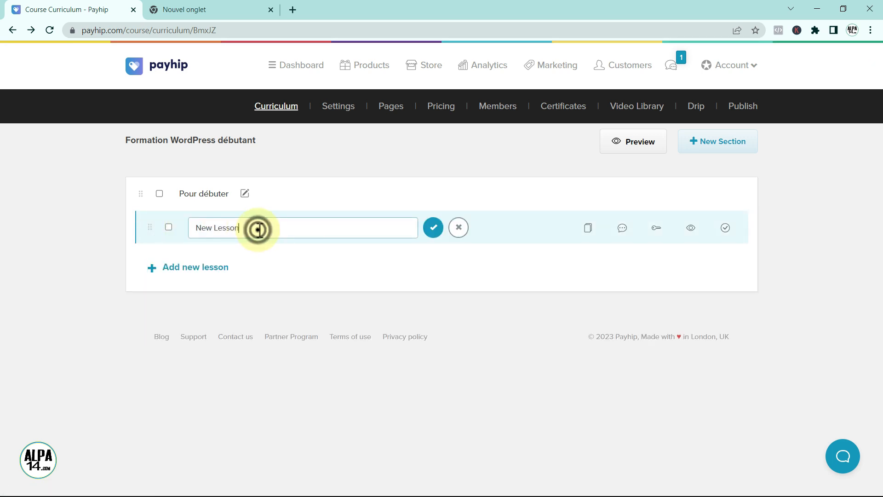
{"action": "key", "text": "BackSpace"}
{"action": "key", "text": "BackSpace"}
{"action": "key", "text": "BackSpace"}
{"action": "key", "text": "BackSpace"}
{"action": "key", "text": "BackSpace"}
{"action": "key", "text": "BackSpace"}
{"action": "key", "text": "BackSpace"}
{"action": "key", "text": "BackSpace"}
{"action": "key", "text": "BackSpace"}
{"action": "type", "text": "Nom de domaine"}
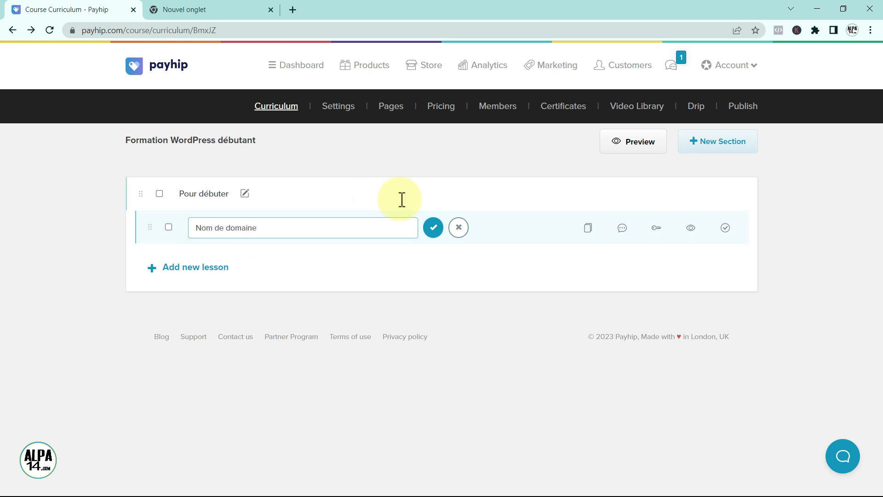
{"action": "left_click", "coordinate": [435, 228]}
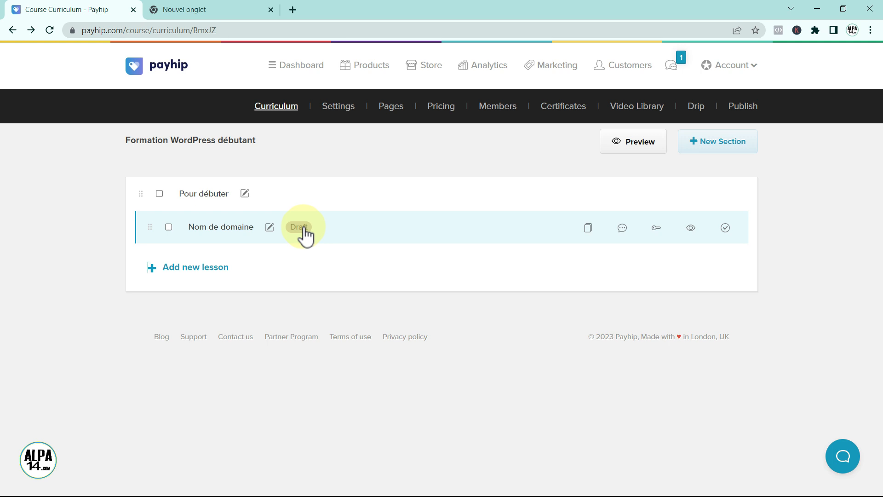
{"action": "left_click", "coordinate": [304, 227]}
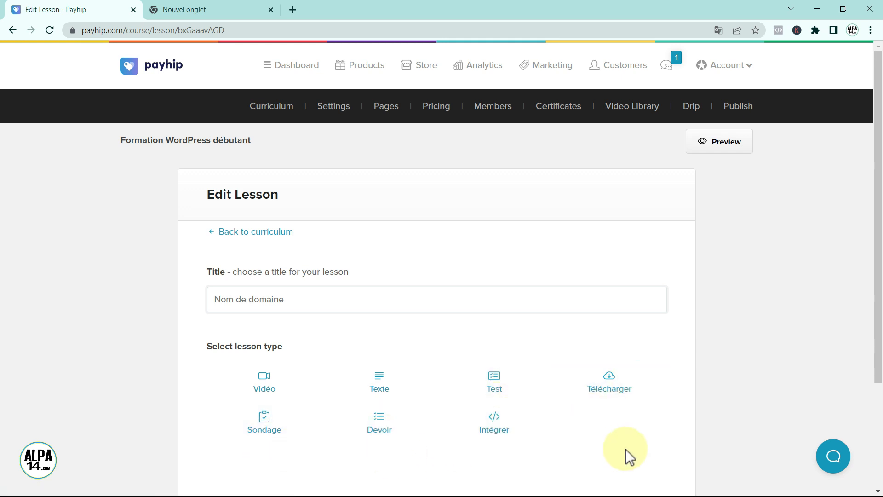
{"action": "left_click", "coordinate": [212, 233]}
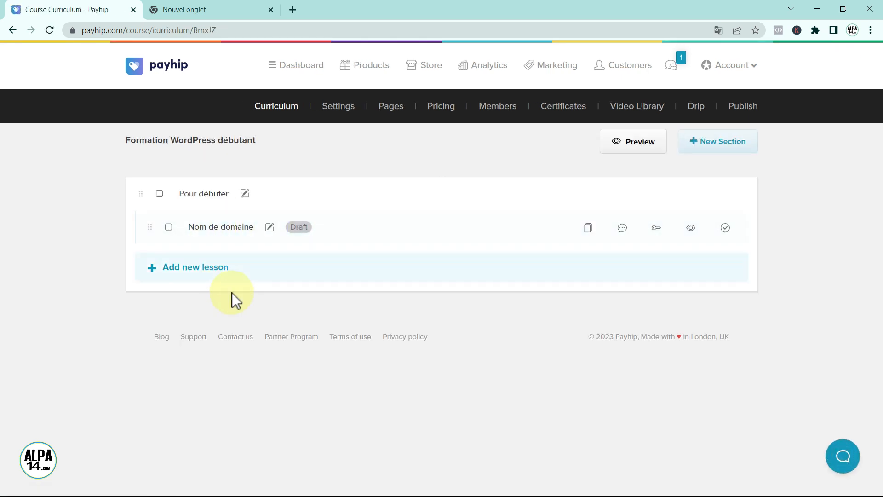
{"action": "left_click", "coordinate": [153, 269]}
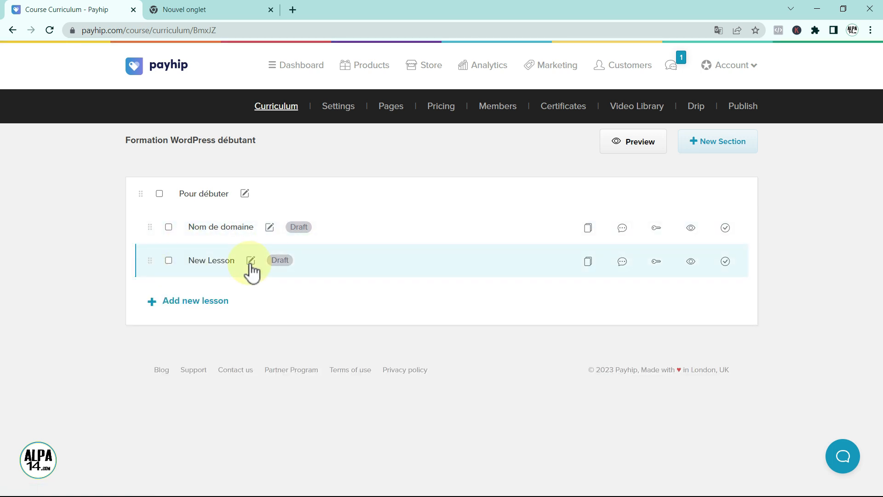
- Name the new lesson 'Hébergement', then add a third lesson called 'Installer WordPress'
{"action": "left_click", "coordinate": [250, 261]}
{"action": "left_click", "coordinate": [249, 258]}
{"action": "key", "text": "BackSpace"}
{"action": "key", "text": "BackSpace"}
{"action": "key", "text": "BackSpace"}
{"action": "key", "text": "BackSpace"}
{"action": "key", "text": "BackSpace"}
{"action": "key", "text": "BackSpace"}
{"action": "key", "text": "BackSpace"}
{"action": "key", "text": "BackSpace"}
{"action": "key", "text": "BackSpace"}
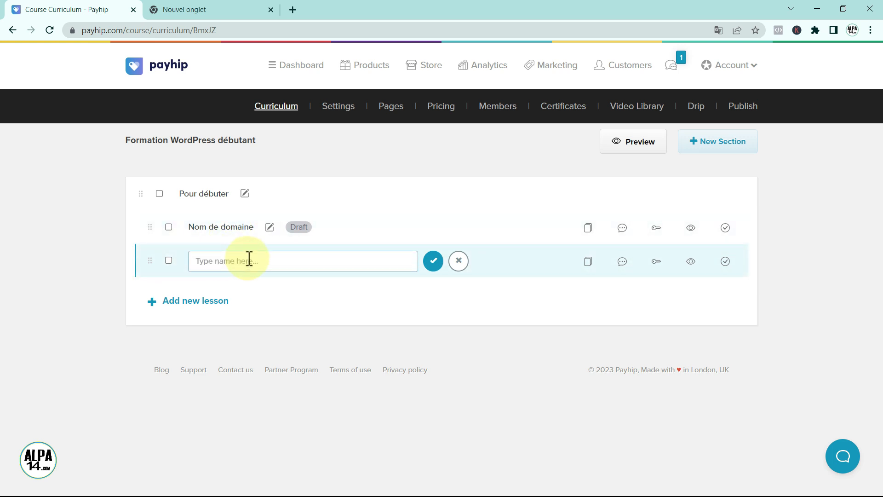
{"action": "type", "text": "Hébergement"}
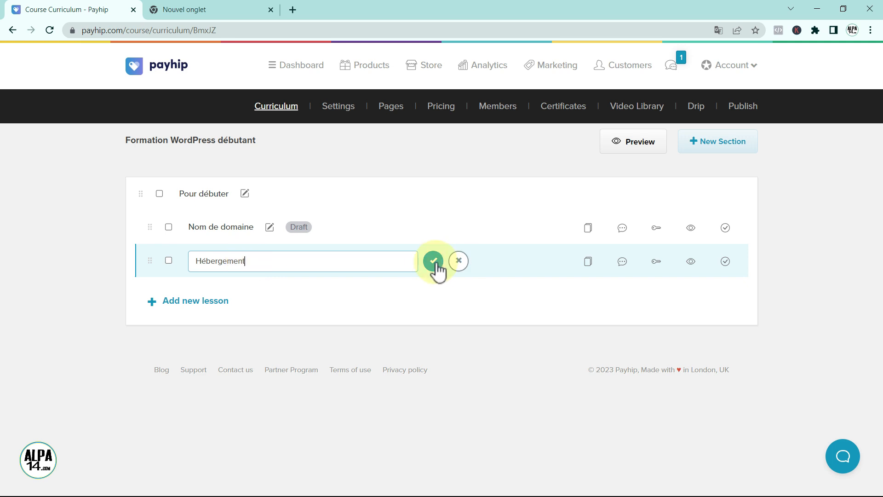
{"action": "left_click", "coordinate": [433, 260]}
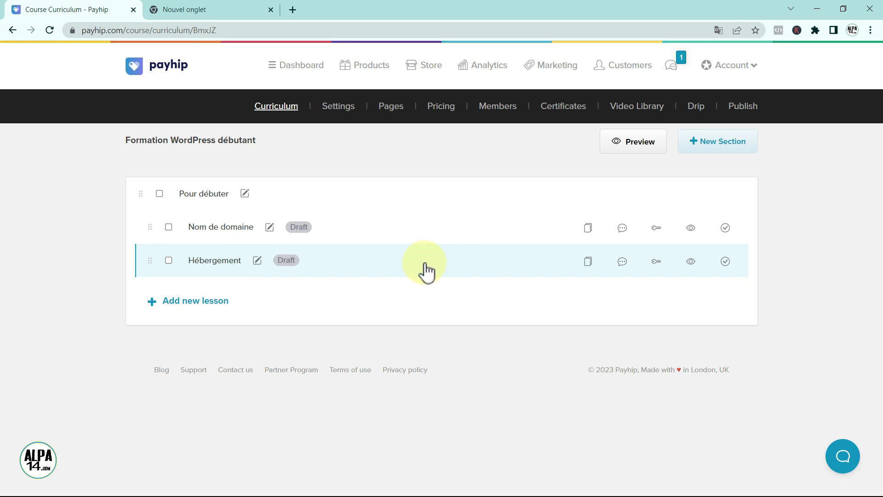
{"action": "left_click", "coordinate": [152, 301]}
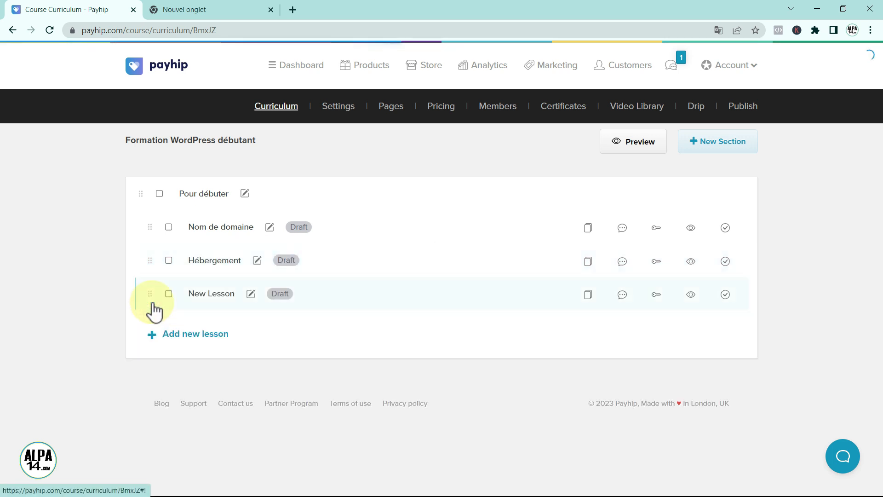
{"action": "left_click", "coordinate": [251, 294]}
{"action": "left_click", "coordinate": [244, 293]}
{"action": "key", "text": "BackSpace"}
{"action": "key", "text": "BackSpace"}
{"action": "key", "text": "BackSpace"}
{"action": "key", "text": "BackSpace"}
{"action": "key", "text": "BackSpace"}
{"action": "key", "text": "BackSpace"}
{"action": "key", "text": "BackSpace"}
{"action": "key", "text": "BackSpace"}
{"action": "key", "text": "BackSpace"}
{"action": "key", "text": "BackSpace"}
{"action": "type", "text": "Installer"}
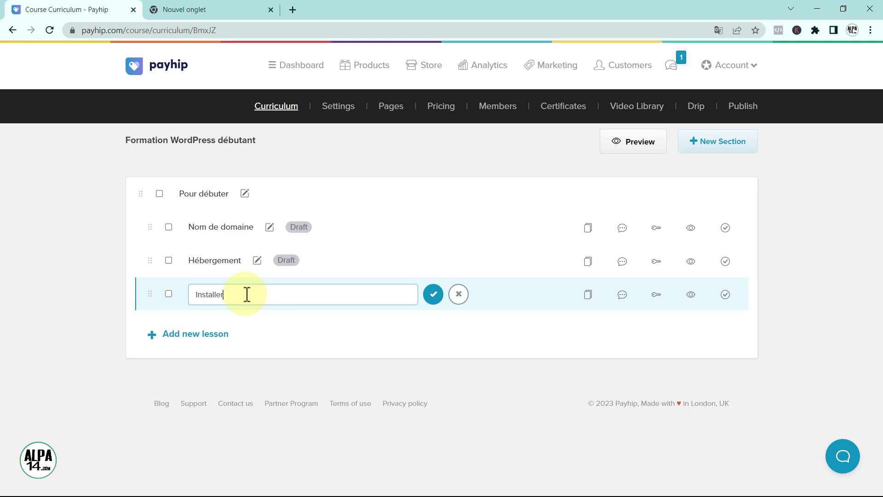
{"action": "type", "text": " WordPress"}
{"action": "left_click", "coordinate": [433, 297]}
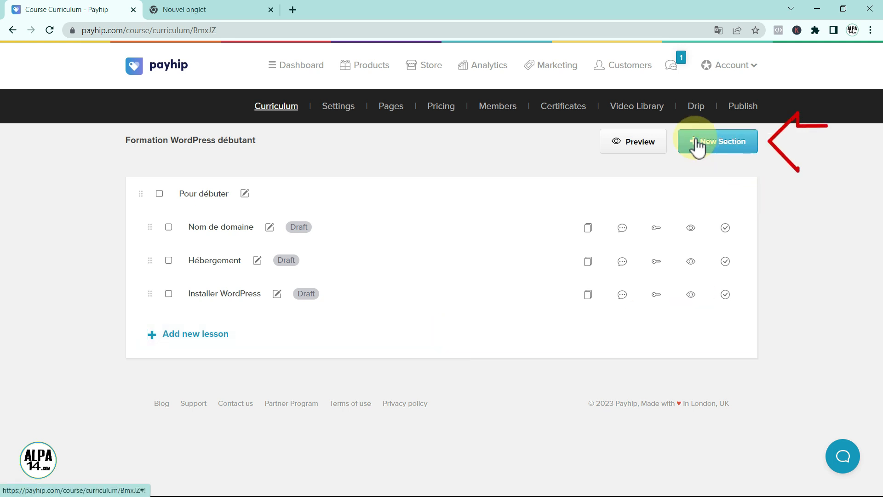
- Create a New Section with the name 'WordPress' and save it
{"action": "left_click", "coordinate": [711, 143]}
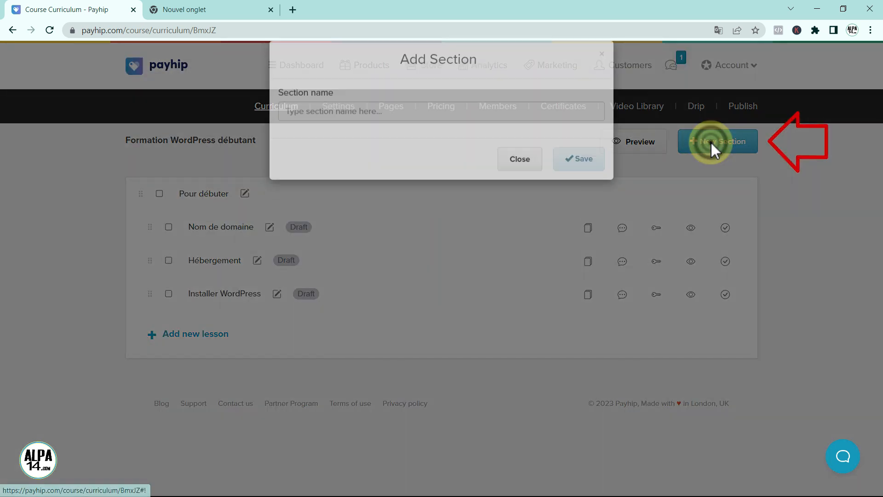
{"action": "left_click", "coordinate": [309, 131]}
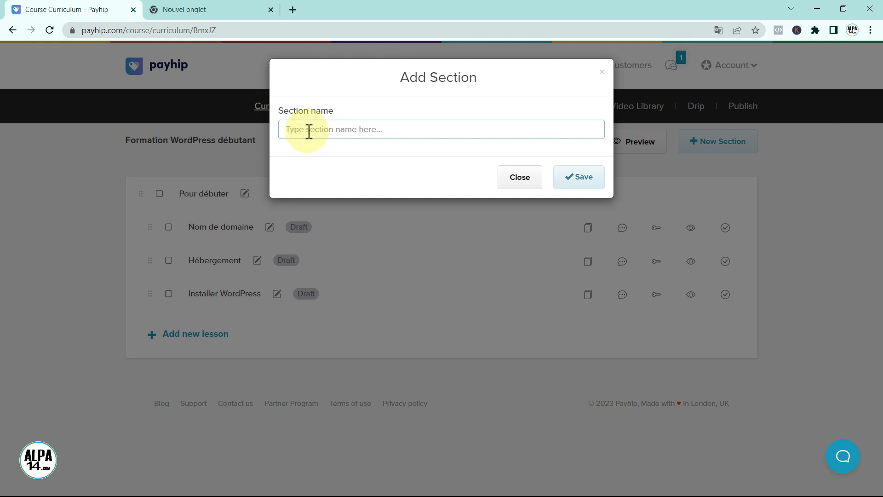
{"action": "type", "text": "WordPress"}
{"action": "left_click", "coordinate": [582, 177]}
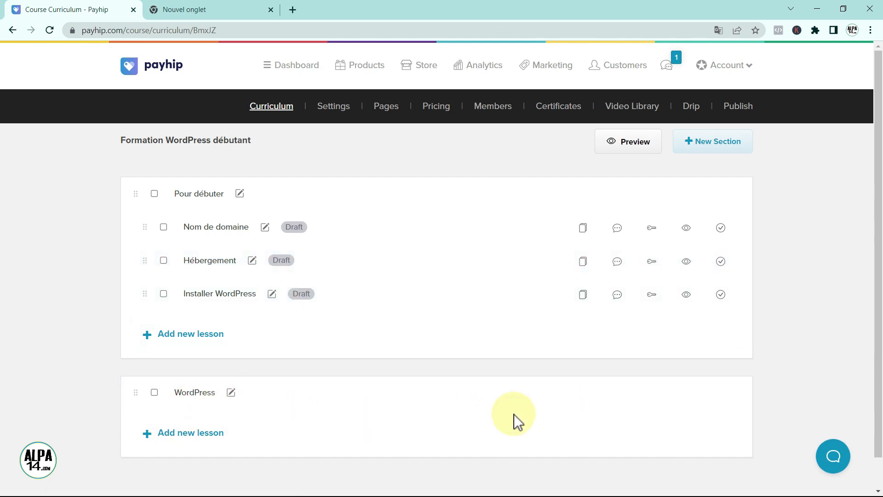
- Name the WordPress section's lessons 'Découverte de l'interface' and 'Installer Divi'
{"action": "scroll", "coordinate": [388, 415], "scroll_direction": "down", "scroll_amount": 1}
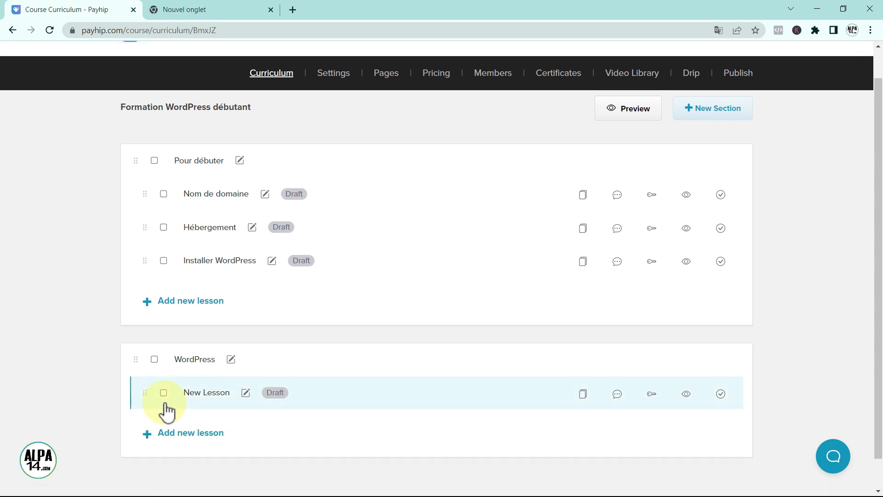
{"action": "left_click", "coordinate": [247, 393]}
{"action": "key", "text": "BackSpace"}
{"action": "key", "text": "BackSpace"}
{"action": "key", "text": "BackSpace"}
{"action": "key", "text": "BackSpace"}
{"action": "key", "text": "BackSpace"}
{"action": "key", "text": "BackSpace"}
{"action": "key", "text": "BackSpace"}
{"action": "key", "text": "BackSpace"}
{"action": "key", "text": "BackSpace"}
{"action": "key", "text": "BackSpace"}
{"action": "type", "text": "Découverte"}
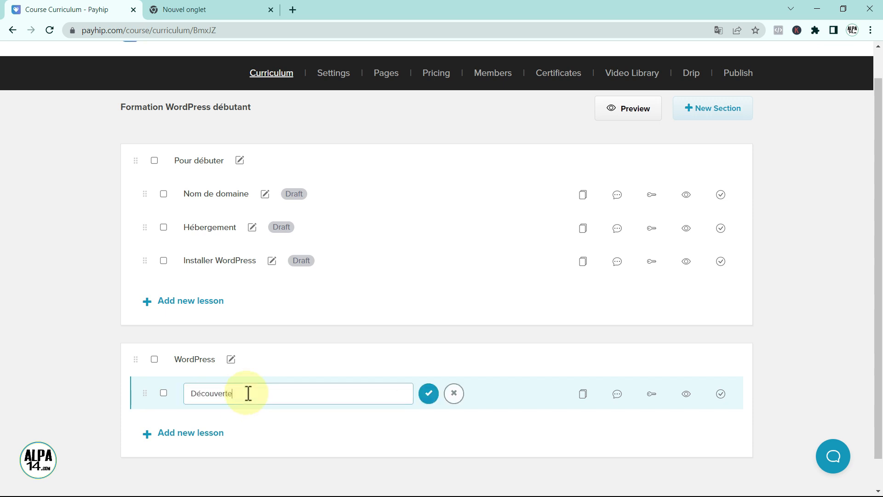
{"action": "type", "text": " de l'interface"}
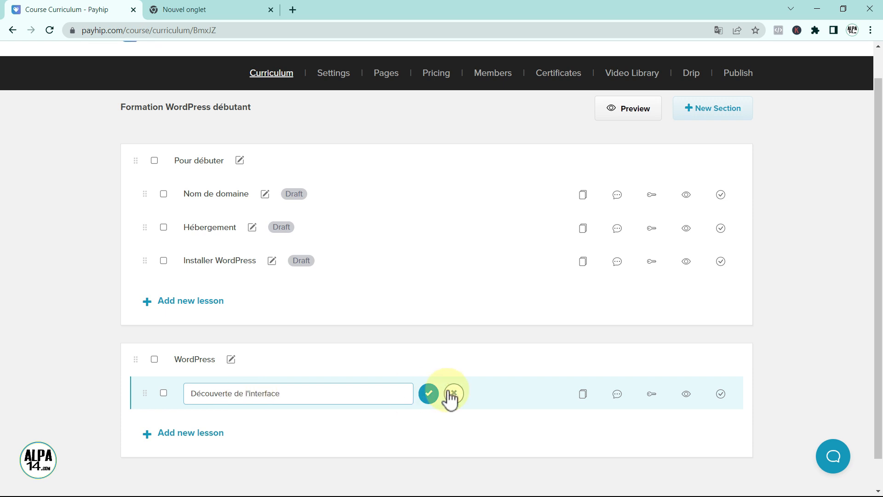
{"action": "left_click", "coordinate": [429, 394]}
{"action": "left_click", "coordinate": [184, 434]}
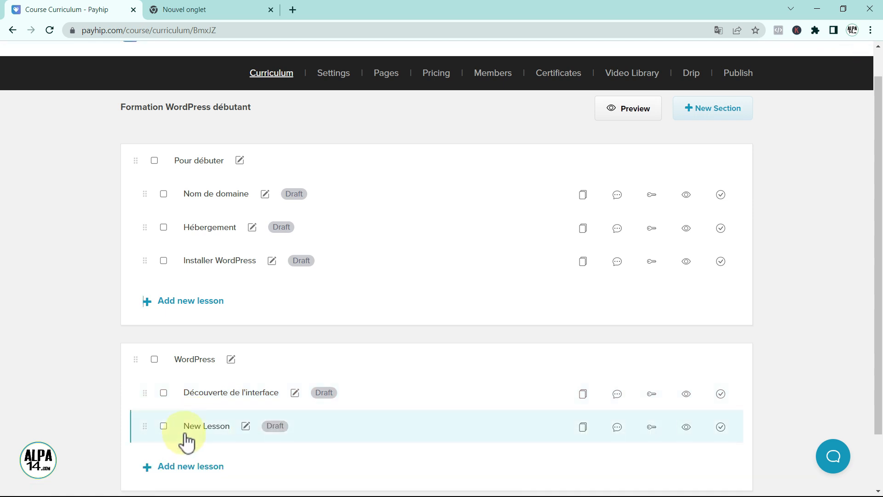
{"action": "left_click", "coordinate": [247, 426]}
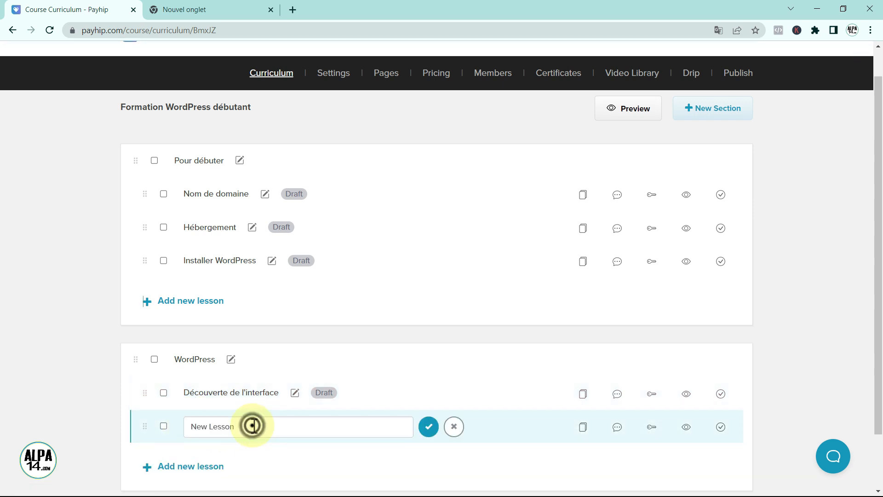
{"action": "key", "text": "BackSpace"}
{"action": "key", "text": "BackSpace"}
{"action": "key", "text": "BackSpace"}
{"action": "key", "text": "BackSpace"}
{"action": "key", "text": "BackSpace"}
{"action": "key", "text": "BackSpace"}
{"action": "key", "text": "BackSpace"}
{"action": "key", "text": "BackSpace"}
{"action": "key", "text": "BackSpace"}
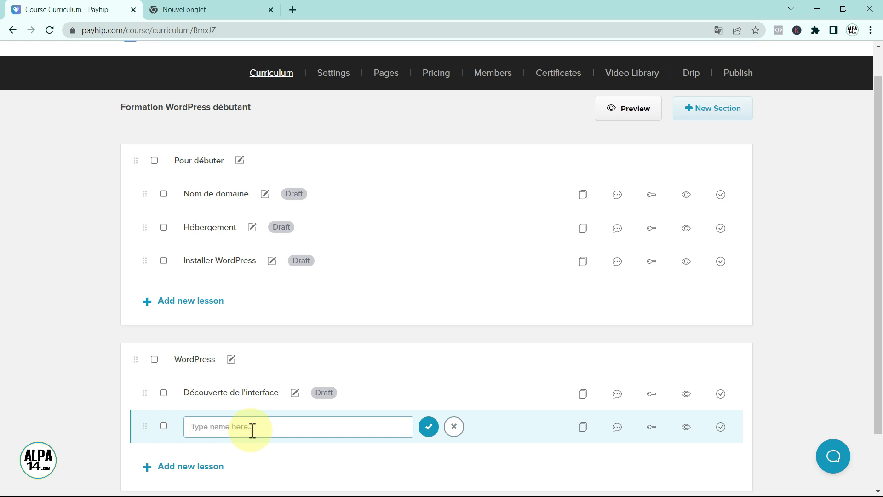
{"action": "type", "text": "Installer Divi"}
{"action": "left_click", "coordinate": [429, 427]}
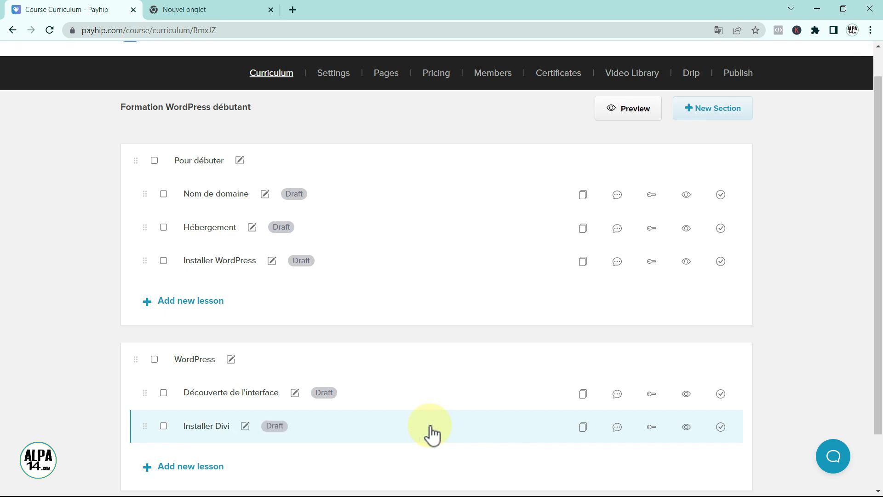
- Add two more lessons, 'Le constructeur de page Divi' and 'Créer un menu'
{"action": "scroll", "coordinate": [431, 435], "scroll_direction": "down", "scroll_amount": 2}
{"action": "left_click", "coordinate": [155, 401]}
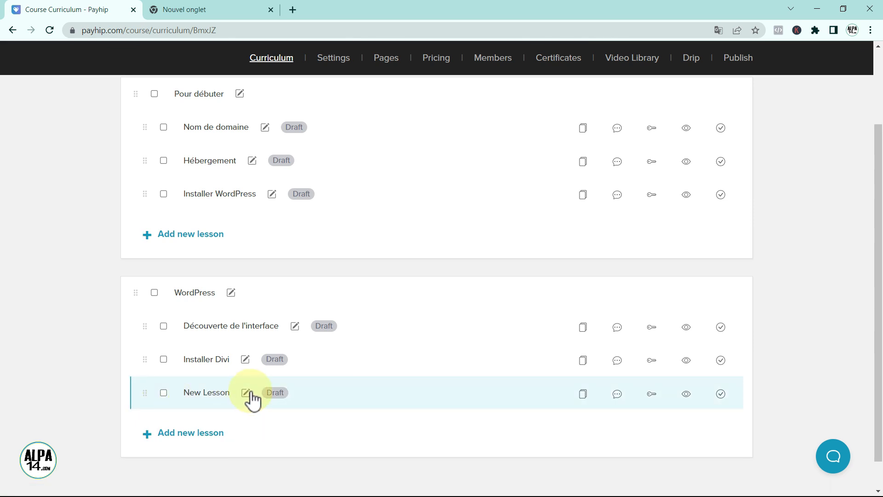
{"action": "left_click", "coordinate": [250, 391]}
{"action": "left_click", "coordinate": [249, 400]}
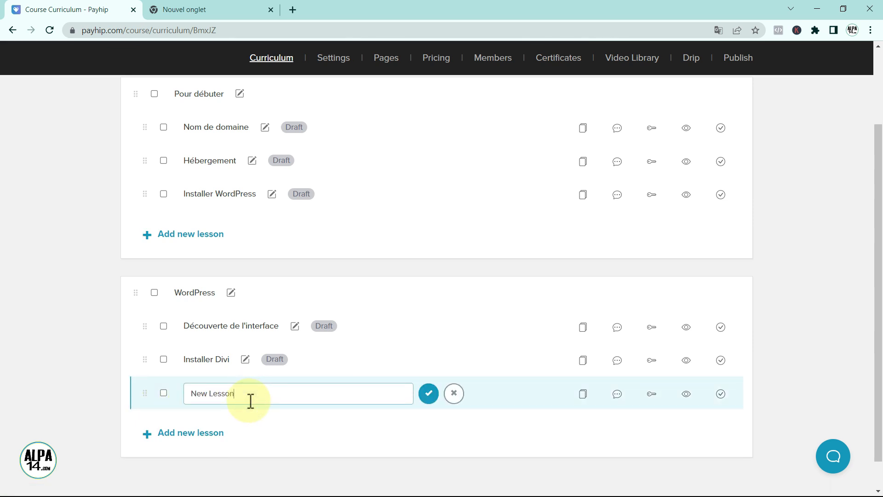
{"action": "key", "text": "BackSpace"}
{"action": "key", "text": "BackSpace"}
{"action": "key", "text": "BackSpace"}
{"action": "key", "text": "BackSpace"}
{"action": "key", "text": "BackSpace"}
{"action": "key", "text": "BackSpace"}
{"action": "key", "text": "BackSpace"}
{"action": "key", "text": "BackSpace"}
{"action": "key", "text": "BackSpace"}
{"action": "type", "text": "Le constructeur de page Divi"}
{"action": "left_click", "coordinate": [429, 394]}
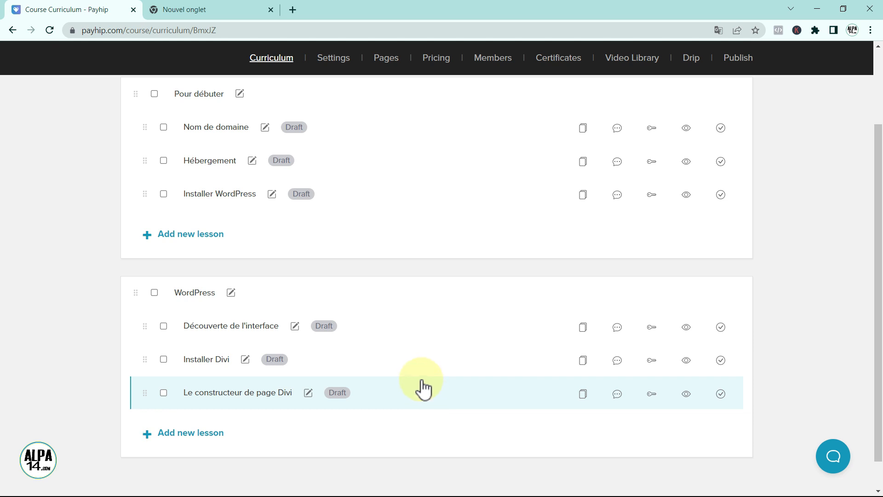
{"action": "left_click", "coordinate": [157, 434]}
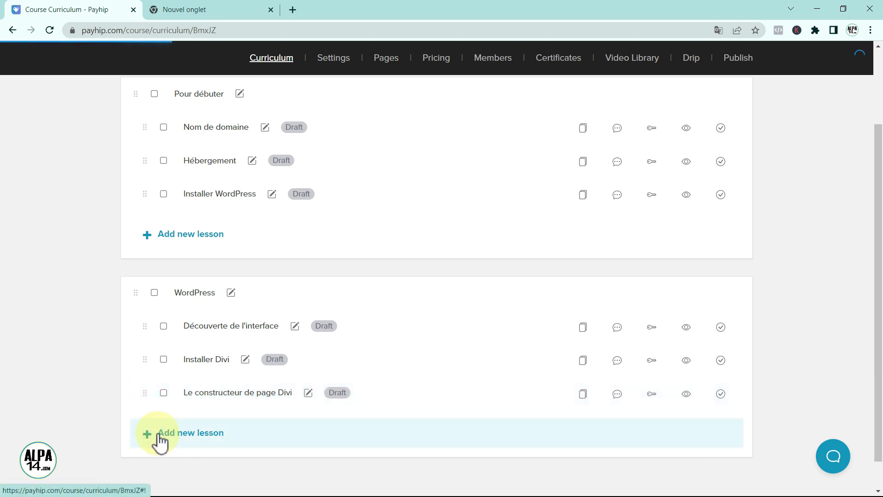
{"action": "left_click", "coordinate": [245, 425]}
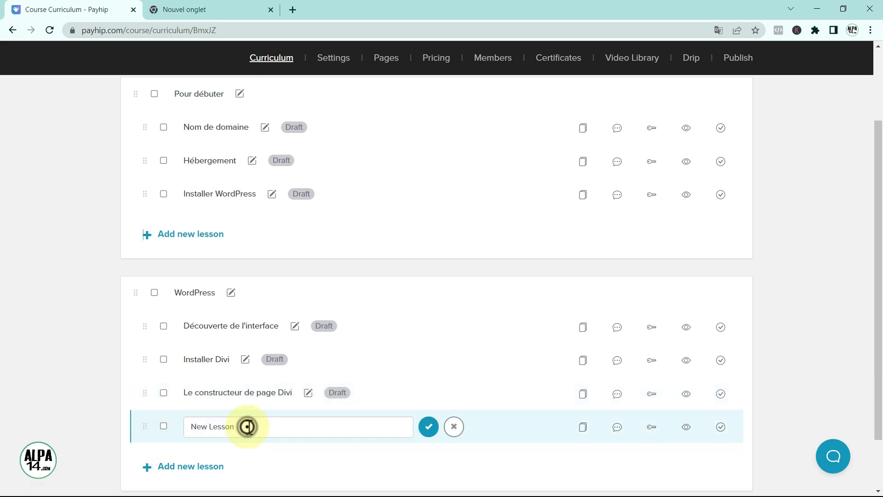
{"action": "left_click_drag", "start_coordinate": [246, 426], "coordinate": [186, 429]}
{"action": "key", "text": "BackSpace"}
{"action": "type", "text": "Créer"}
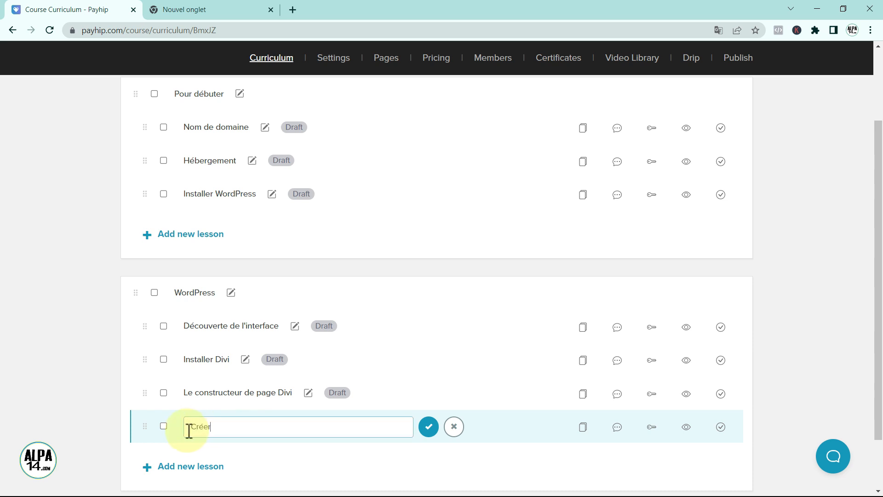
{"action": "type", "text": " un menu"}
{"action": "left_click", "coordinate": [431, 430]}
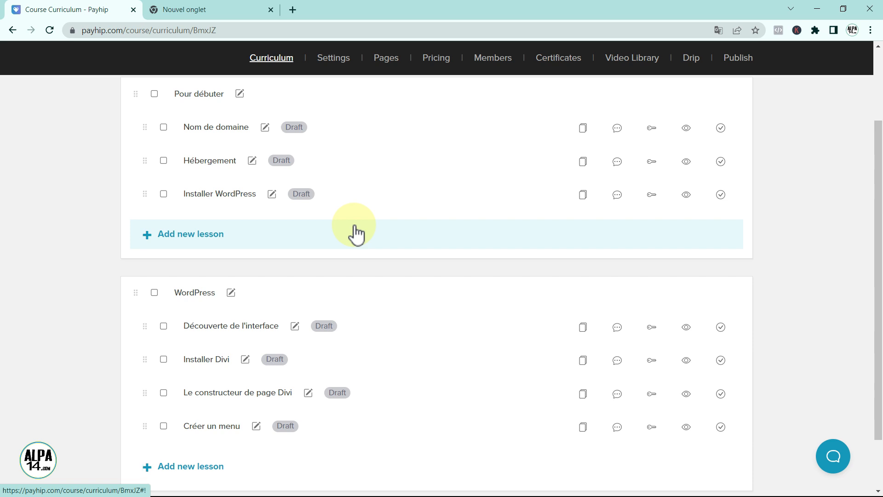
- Add a 'Quiz - QCM' lesson at the end of the Pour débuter section
{"action": "scroll", "coordinate": [357, 234], "scroll_direction": "up", "scroll_amount": 2}
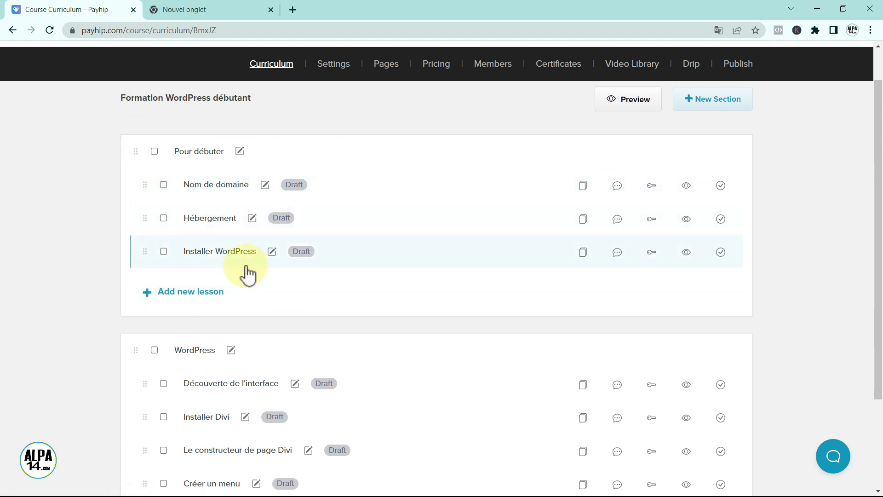
{"action": "left_click", "coordinate": [149, 292]}
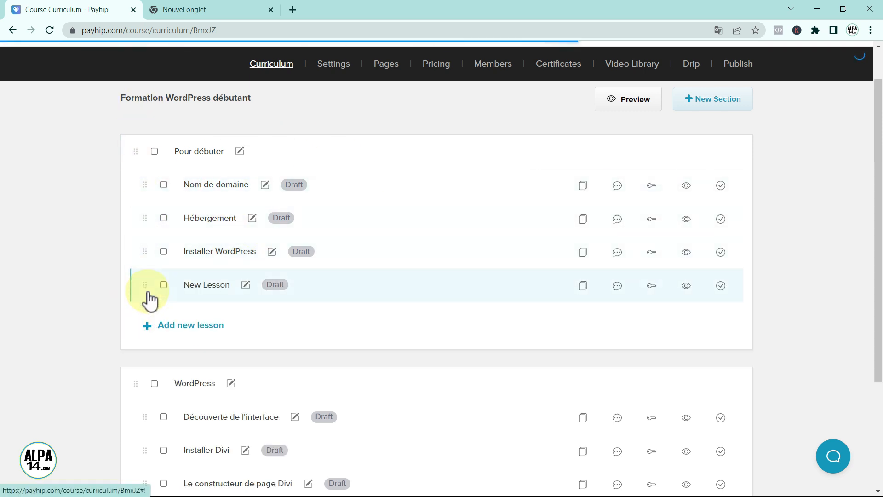
{"action": "left_click", "coordinate": [246, 286]}
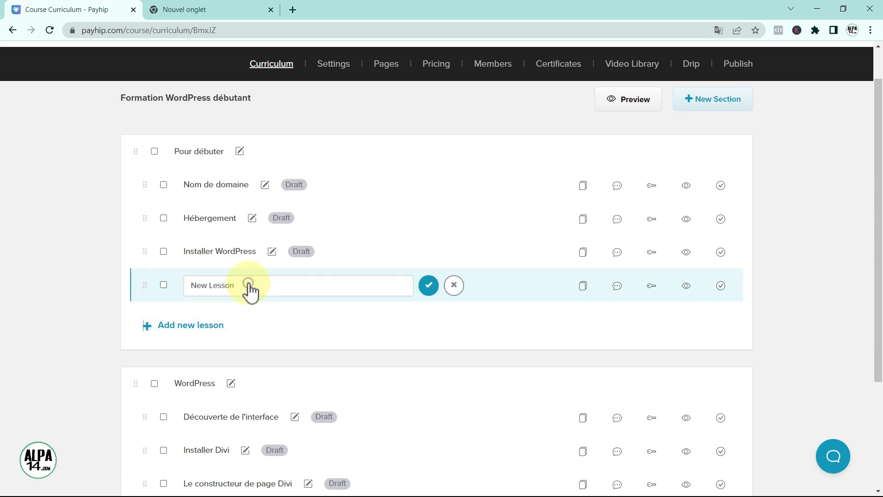
{"action": "key", "text": "BackSpace"}
{"action": "key", "text": "BackSpace"}
{"action": "key", "text": "BackSpace"}
{"action": "key", "text": "BackSpace"}
{"action": "key", "text": "BackSpace"}
{"action": "key", "text": "BackSpace"}
{"action": "key", "text": "BackSpace"}
{"action": "key", "text": "BackSpace"}
{"action": "key", "text": "BackSpace"}
{"action": "key", "text": "BackSpace"}
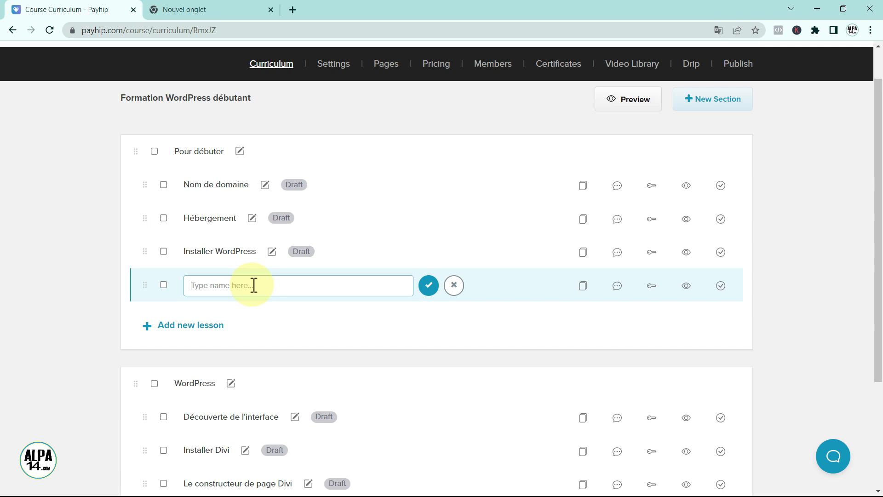
{"action": "type", "text": "Quiz - QCM"}
{"action": "left_click", "coordinate": [429, 286]}
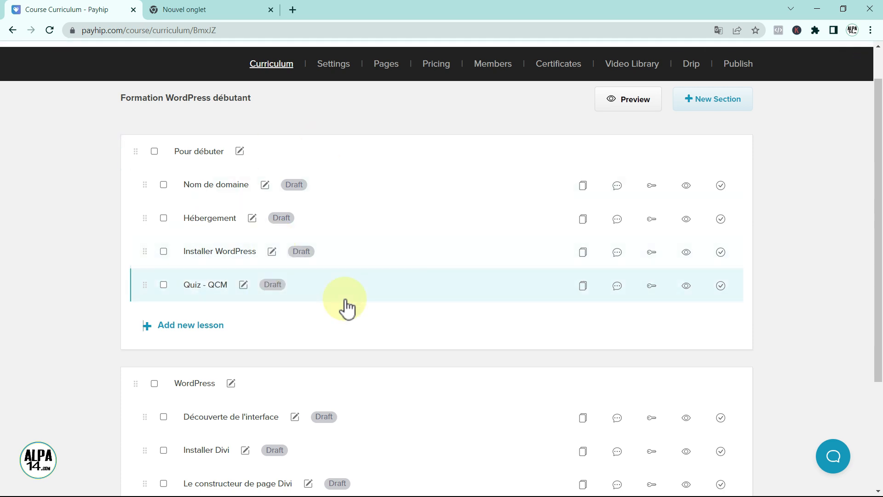
- Add a 'Quiz - QCM' lesson at the end of the WordPress section
{"action": "scroll", "coordinate": [345, 306], "scroll_direction": "down", "scroll_amount": 3}
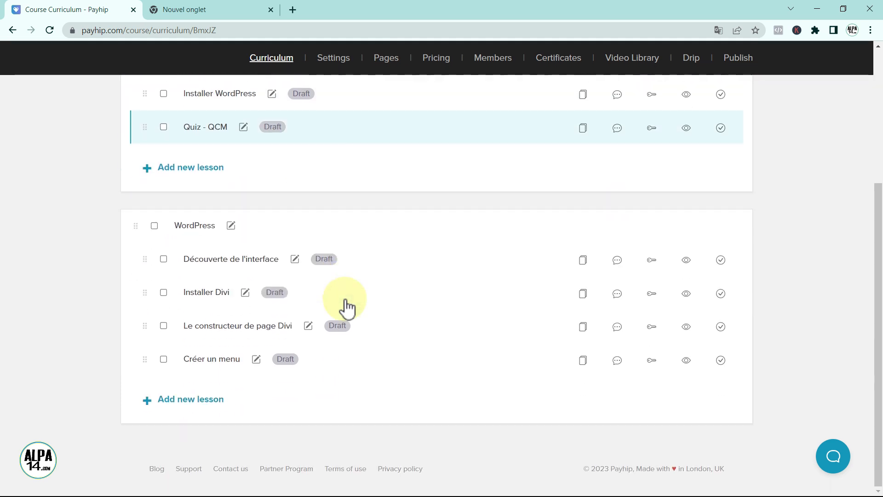
{"action": "left_click", "coordinate": [171, 407]}
{"action": "left_click", "coordinate": [247, 392]}
{"action": "left_click", "coordinate": [250, 394]}
{"action": "key", "text": "BackSpace"}
{"action": "key", "text": "BackSpace"}
{"action": "key", "text": "BackSpace"}
{"action": "key", "text": "BackSpace"}
{"action": "key", "text": "BackSpace"}
{"action": "key", "text": "BackSpace"}
{"action": "key", "text": "BackSpace"}
{"action": "key", "text": "BackSpace"}
{"action": "key", "text": "BackSpace"}
{"action": "key", "text": "BackSpace"}
{"action": "type", "text": "Quiz"}
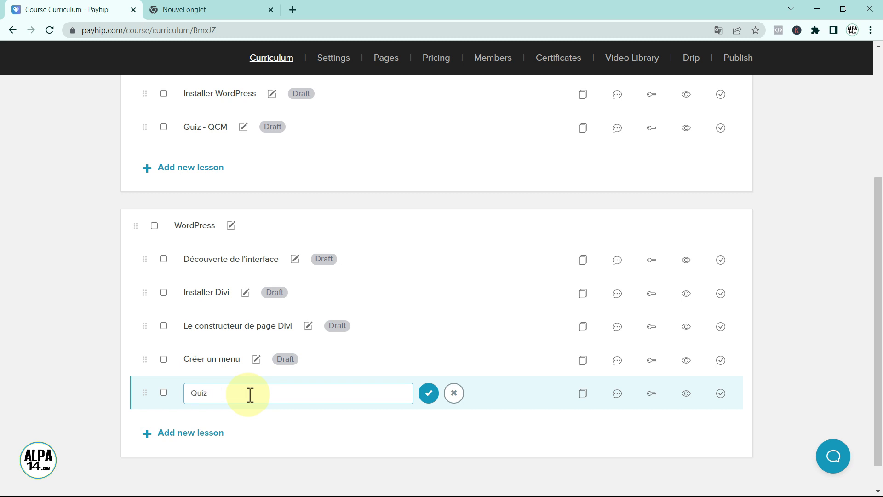
{"action": "type", "text": " - QCM"}
{"action": "left_click", "coordinate": [429, 393]}
{"action": "scroll", "coordinate": [430, 405], "scroll_direction": "up", "scroll_amount": 1}
{"action": "scroll", "coordinate": [430, 405], "scroll_direction": "up", "scroll_amount": 2}
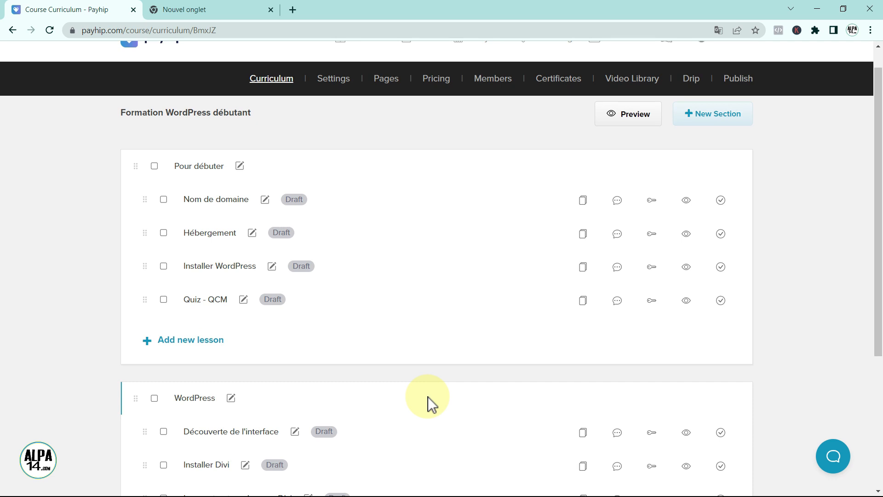
{"action": "scroll", "coordinate": [428, 400], "scroll_direction": "down", "scroll_amount": 2}
- Open the Nom de domaine lesson from its Draft badge and scroll to the lesson types
{"action": "scroll", "coordinate": [428, 402], "scroll_direction": "up", "scroll_amount": 2}
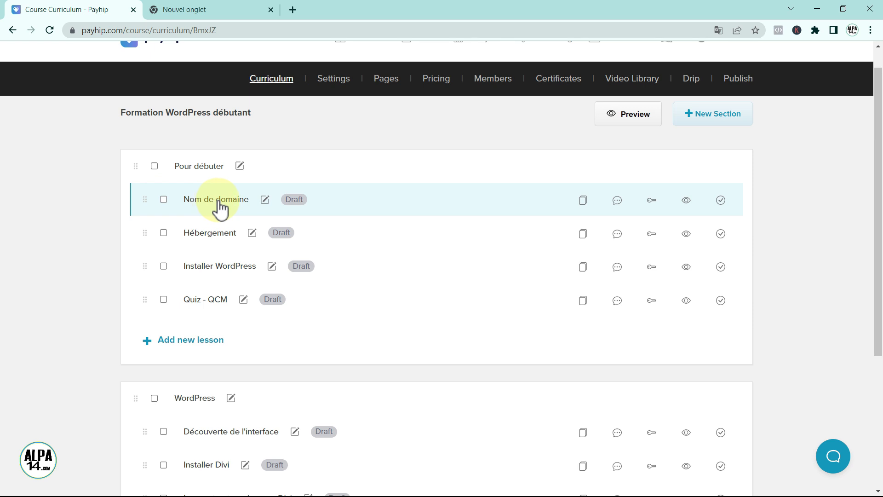
{"action": "left_click", "coordinate": [294, 200]}
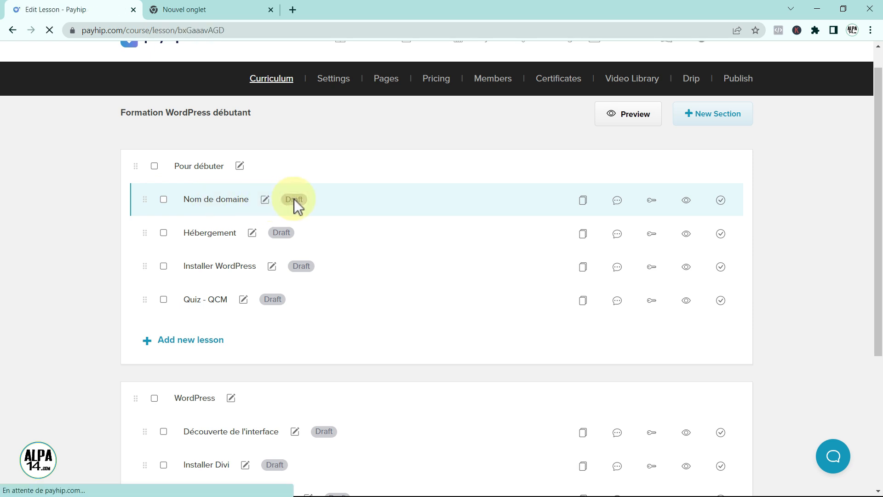
{"action": "scroll", "coordinate": [414, 257], "scroll_direction": "down", "scroll_amount": 3}
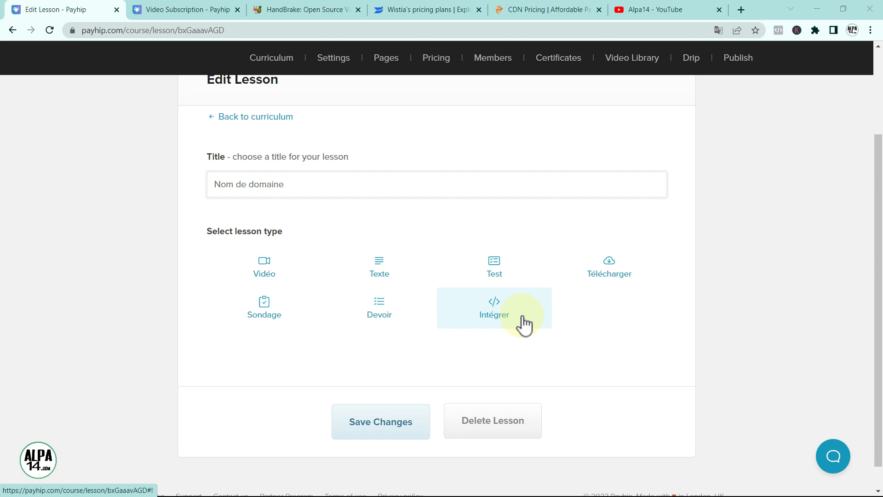
{"action": "left_click", "coordinate": [164, 10]}
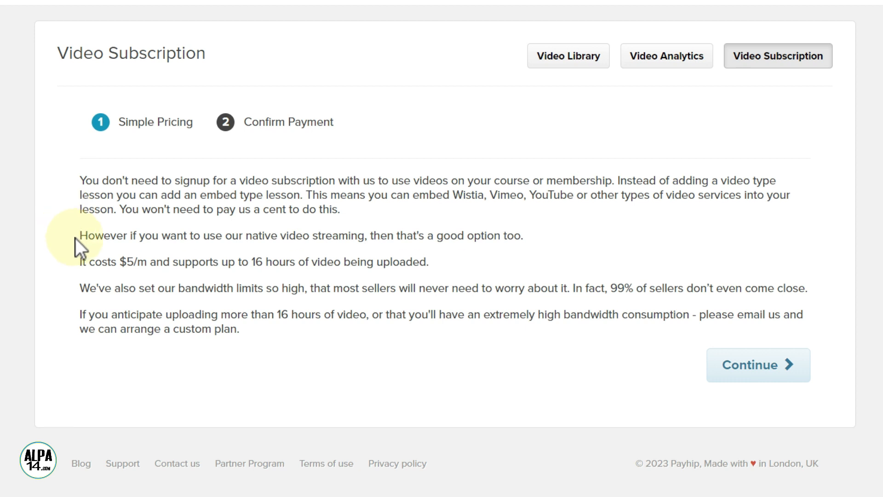
{"action": "left_click_drag", "start_coordinate": [79, 238], "coordinate": [593, 352]}
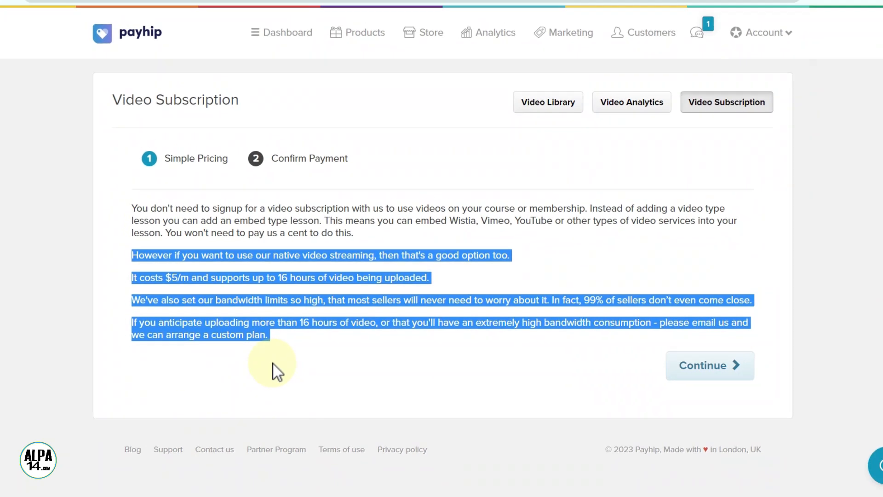
{"action": "left_click", "coordinate": [67, 12]}
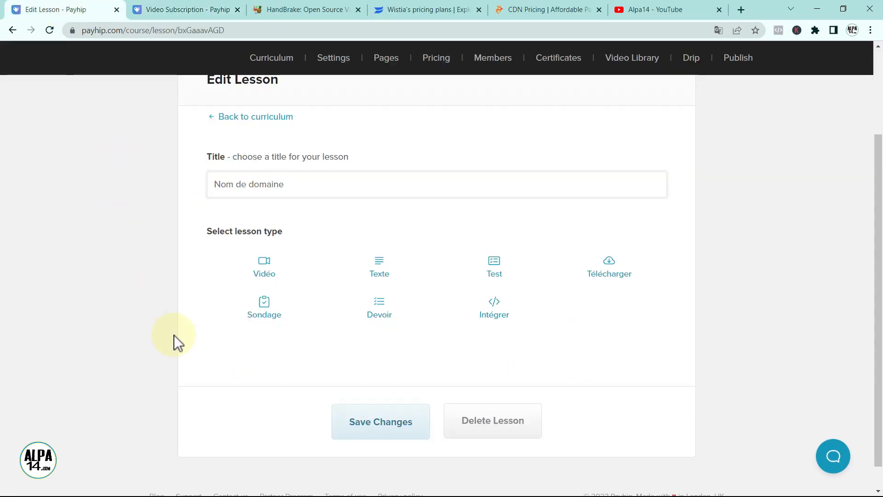
- Set Nom de domaine to the Vidéo type and check the empty 'Videos from your library' list
{"action": "left_click", "coordinate": [293, 275]}
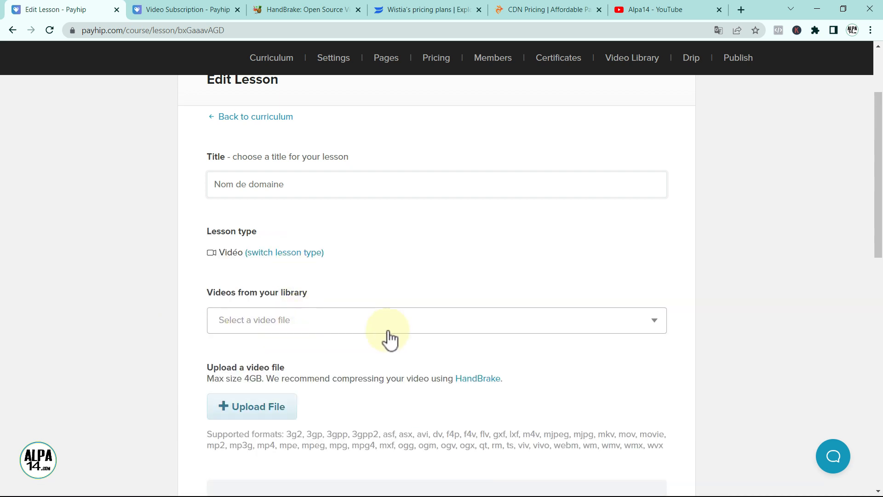
{"action": "left_click", "coordinate": [662, 331]}
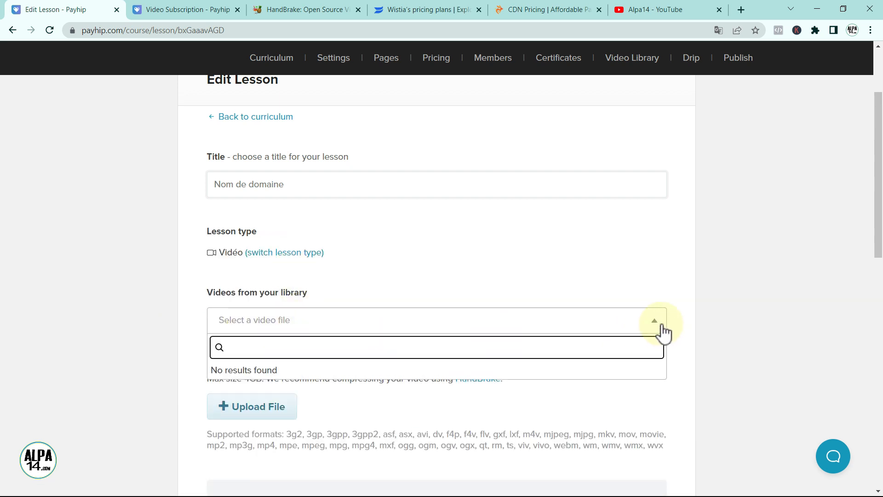
{"action": "left_click", "coordinate": [663, 332]}
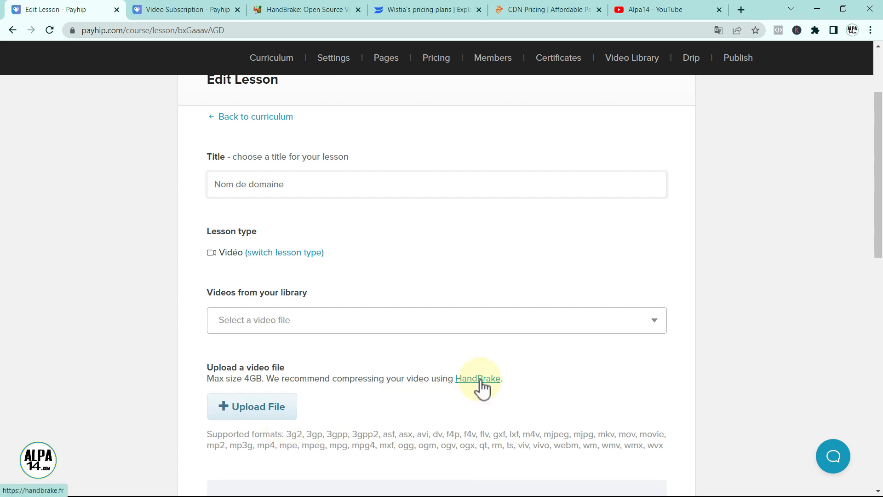
{"action": "left_click", "coordinate": [300, 8]}
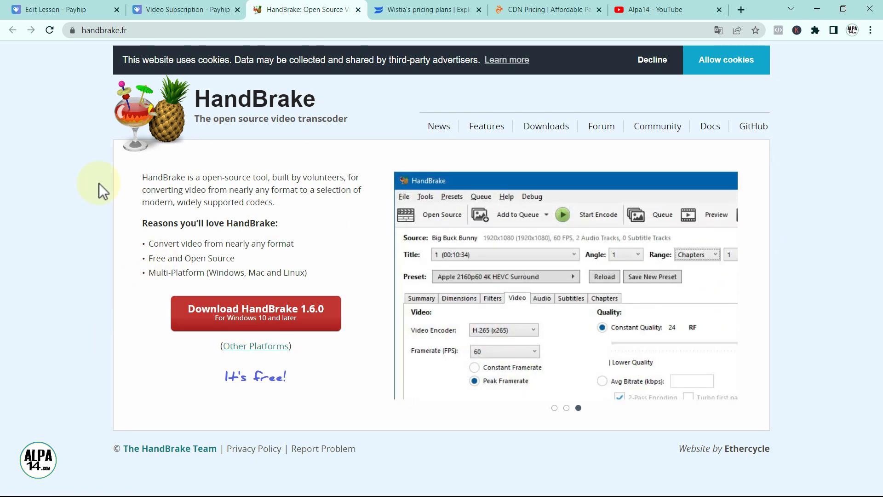
{"action": "left_click", "coordinate": [54, 14]}
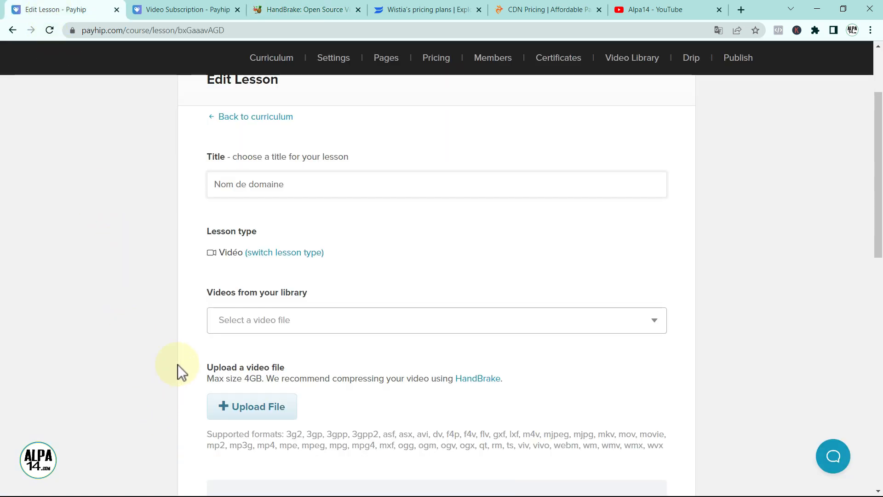
- Switch Nom de domaine to the Intégrer lesson type and focus its empty Embed Code box
{"action": "left_click", "coordinate": [286, 252]}
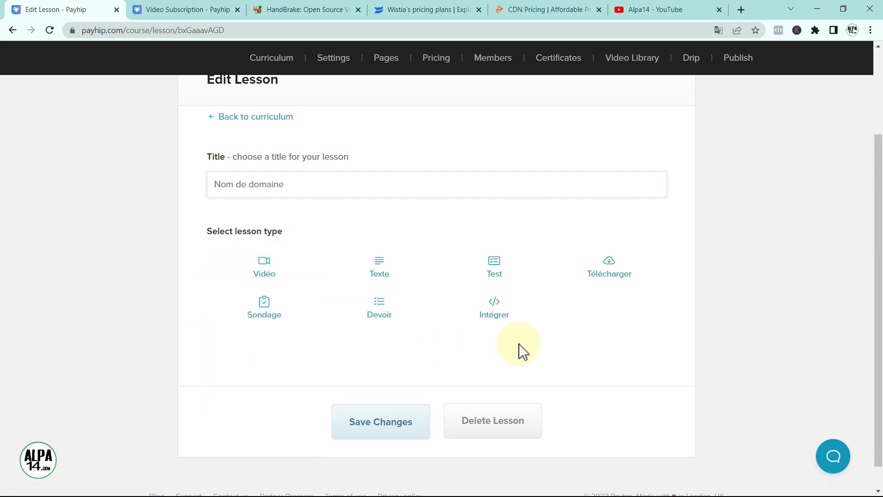
{"action": "left_click", "coordinate": [526, 312]}
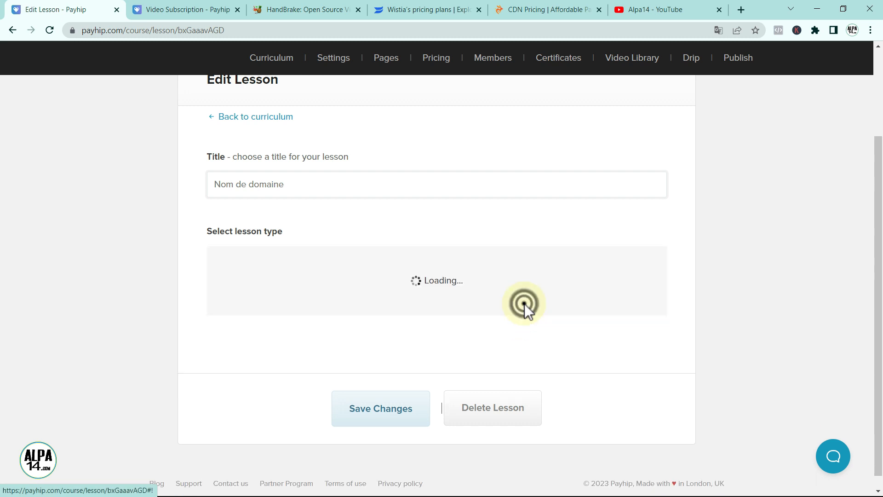
{"action": "scroll", "coordinate": [550, 330], "scroll_direction": "down", "scroll_amount": 1}
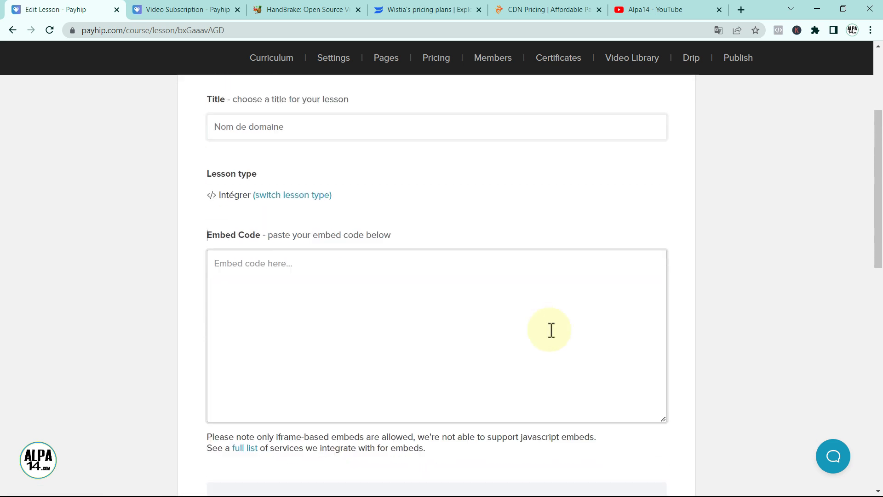
{"action": "left_click", "coordinate": [266, 269]}
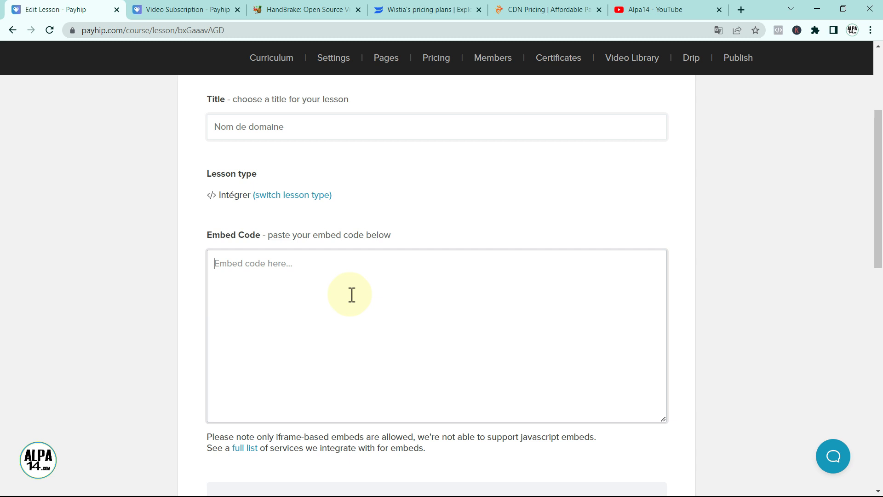
- Compare Wistia's plan storage and bandwidth limits with Bunny Stream's per-GB pricing
{"action": "left_click", "coordinate": [421, 9]}
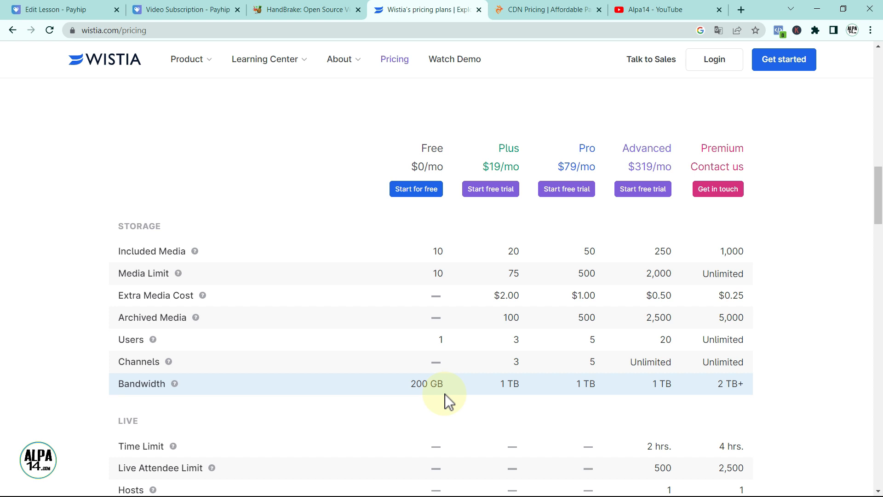
{"action": "left_click", "coordinate": [531, 12]}
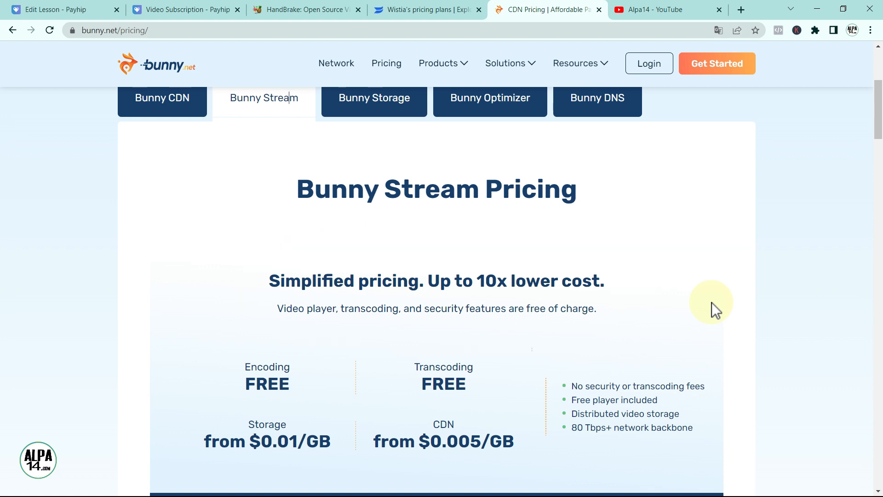
- Return to the 'Edit Lesson - Payhip' tab for the Nom de domaine lesson
{"action": "left_click", "coordinate": [59, 10]}
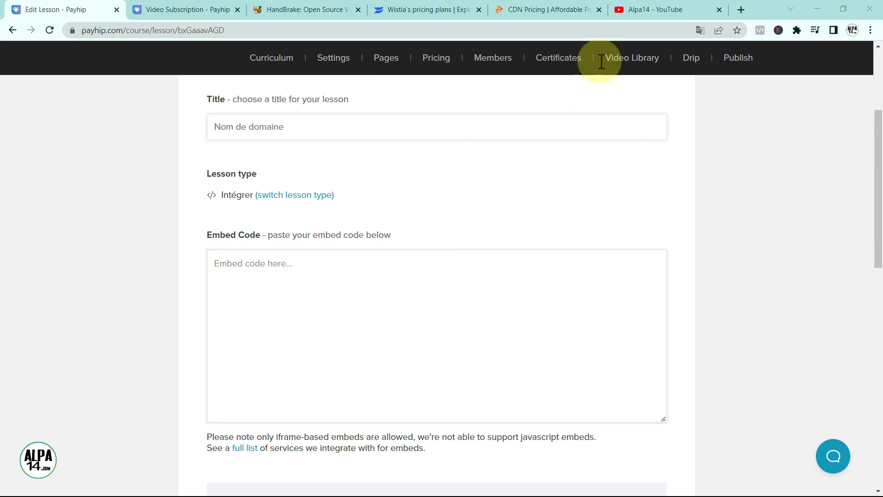
- Play the 'Créer un site Web Pro' WordPress tutorial on YouTube and select its iframe embed code
{"action": "left_click", "coordinate": [650, 10]}
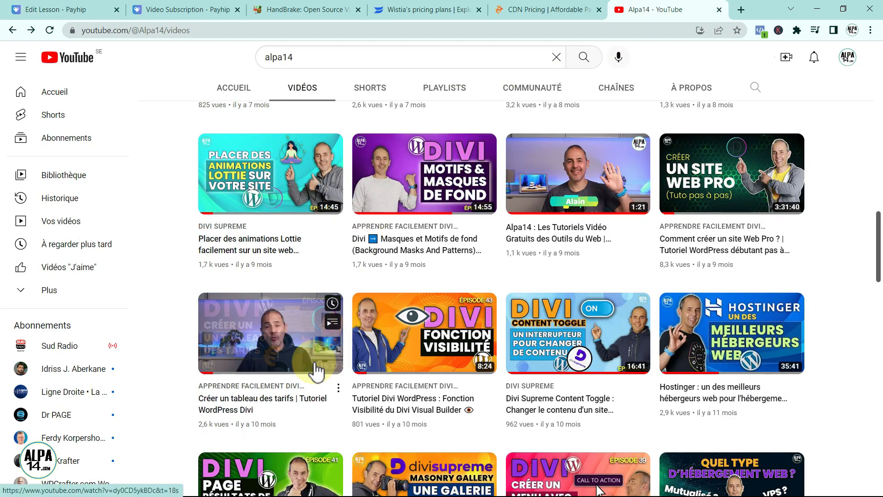
{"action": "left_click", "coordinate": [715, 215]}
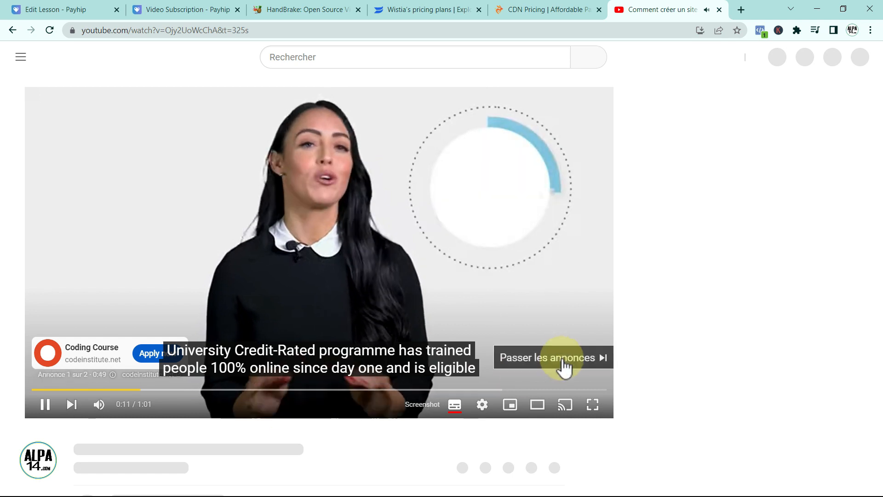
{"action": "left_click", "coordinate": [563, 363]}
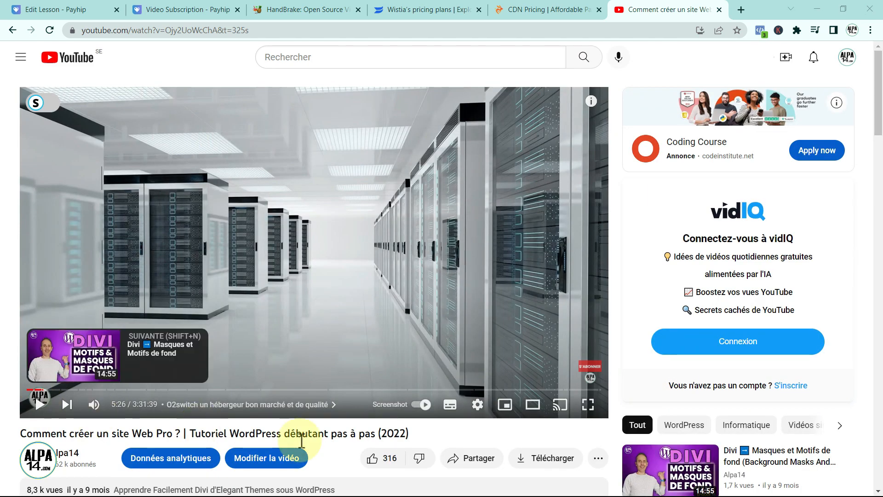
{"action": "left_click", "coordinate": [467, 460]}
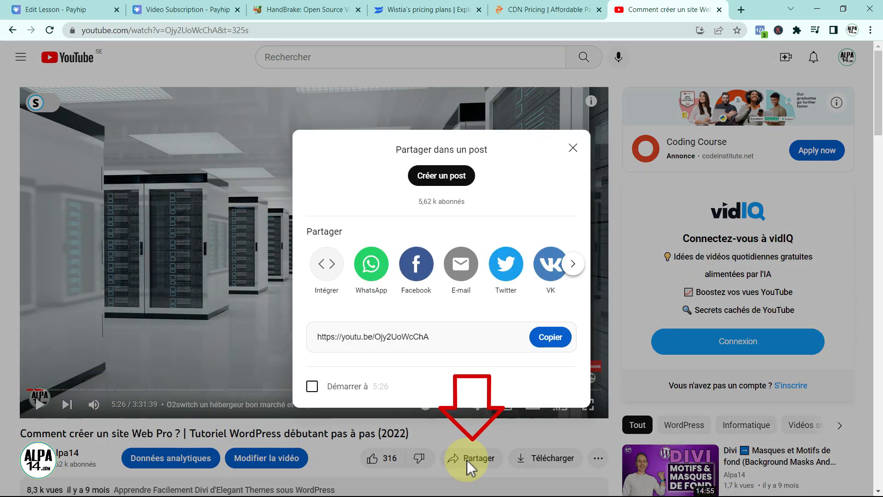
{"action": "left_click", "coordinate": [327, 266]}
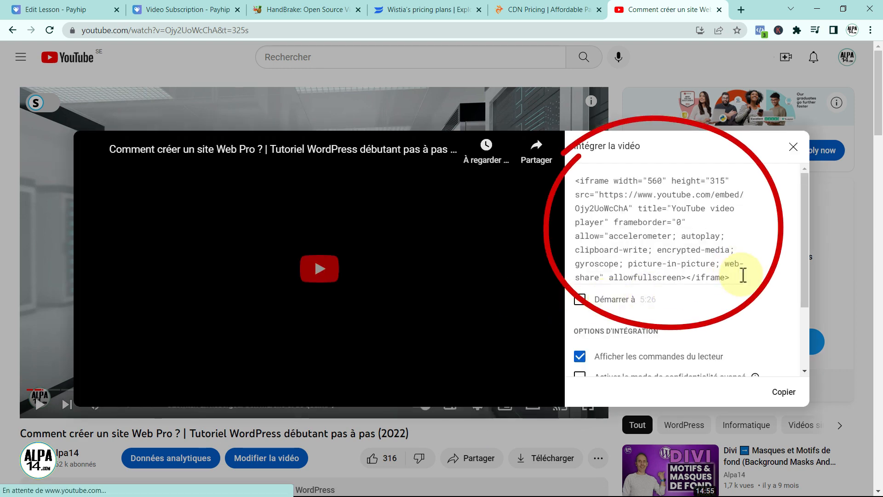
{"action": "mouse_move", "coordinate": [743, 276]}
{"action": "left_mouse_down"}
{"action": "mouse_move", "coordinate": [633, 276]}
{"action": "mouse_move", "coordinate": [575, 181]}
{"action": "left_mouse_up"}
{"action": "key", "text": "ctrl+c"}
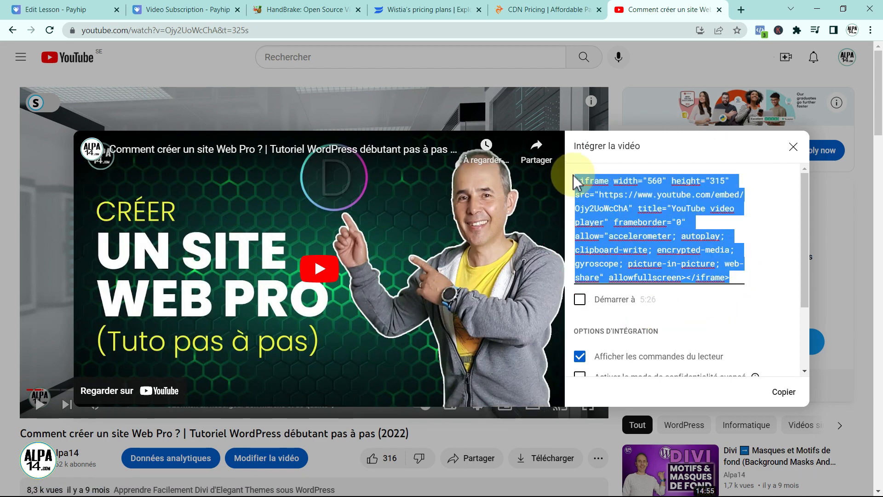
{"action": "left_click", "coordinate": [70, 12]}
- Paste the YouTube iframe into the Embed Code box and resize it to width 650, height 366
{"action": "left_click", "coordinate": [233, 267]}
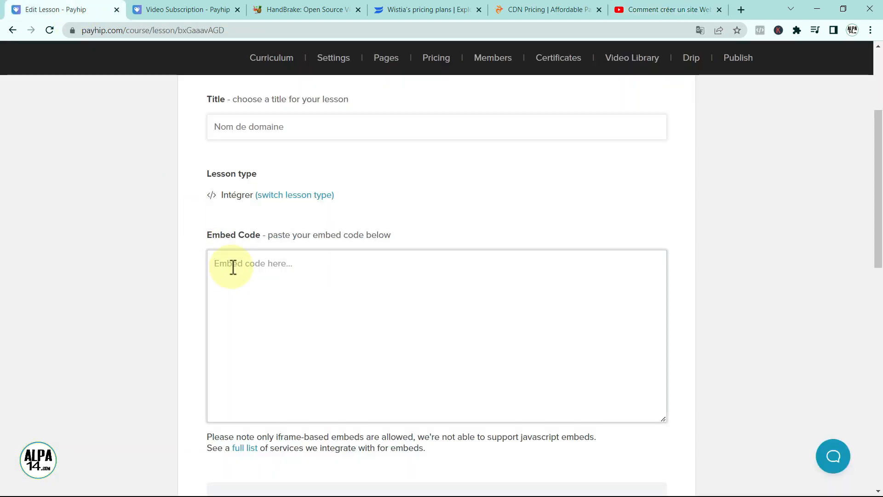
{"action": "key", "text": "ctrl+v"}
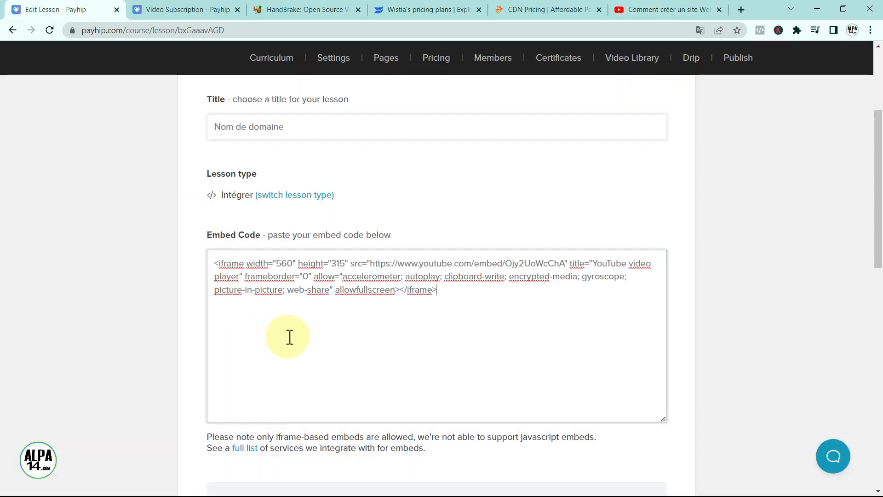
{"action": "left_click_drag", "start_coordinate": [273, 263], "coordinate": [346, 267]}
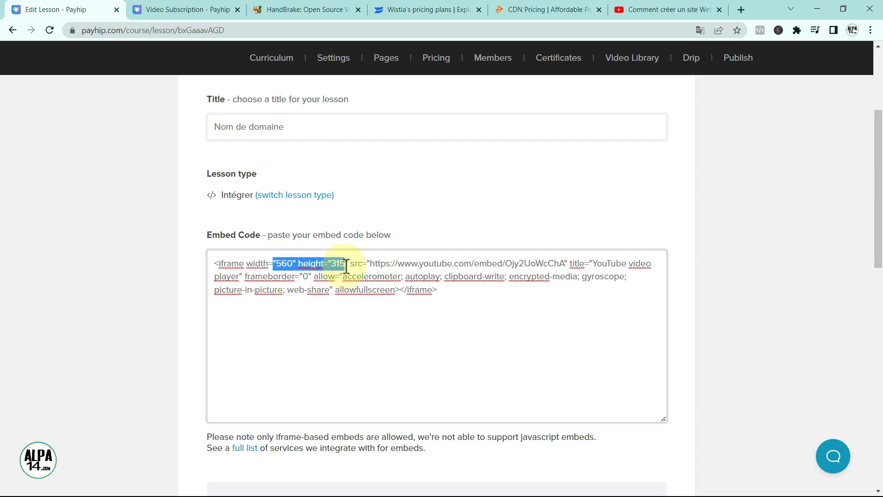
{"action": "left_click", "coordinate": [348, 352]}
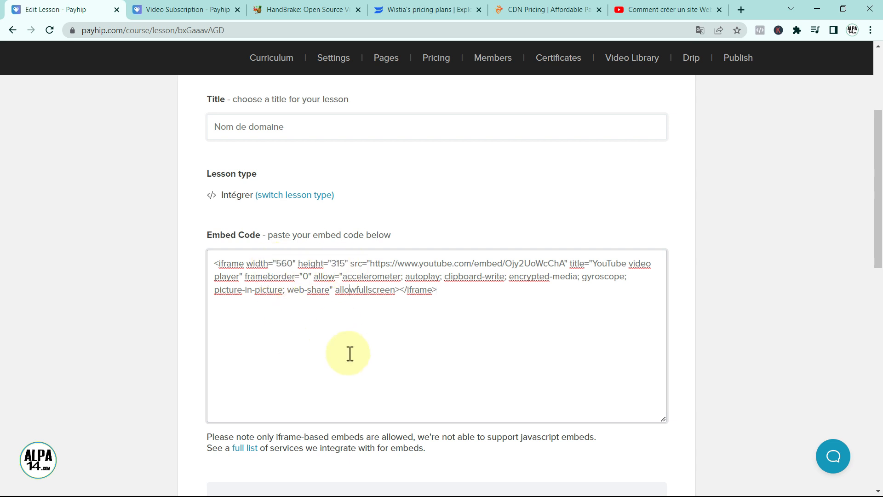
{"action": "left_click", "coordinate": [293, 263]}
{"action": "key", "text": "BackSpace"}
{"action": "key", "text": "BackSpace"}
{"action": "key", "text": "BackSpace"}
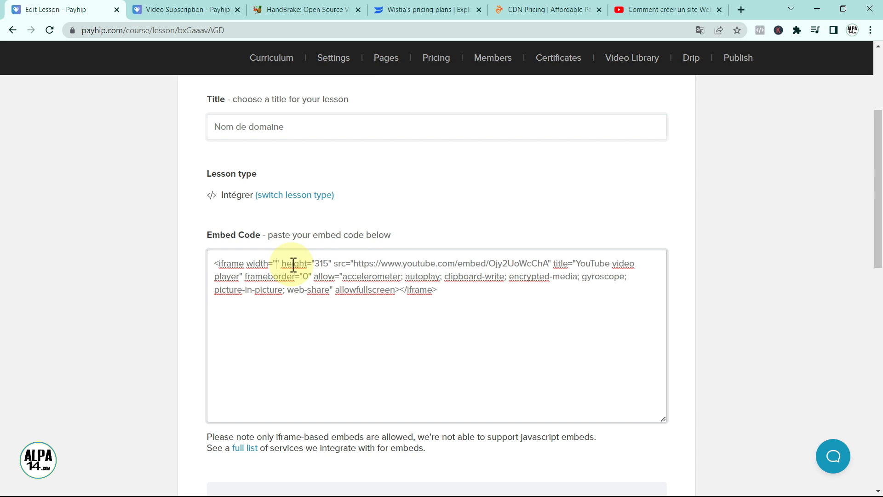
{"action": "type", "text": "650"}
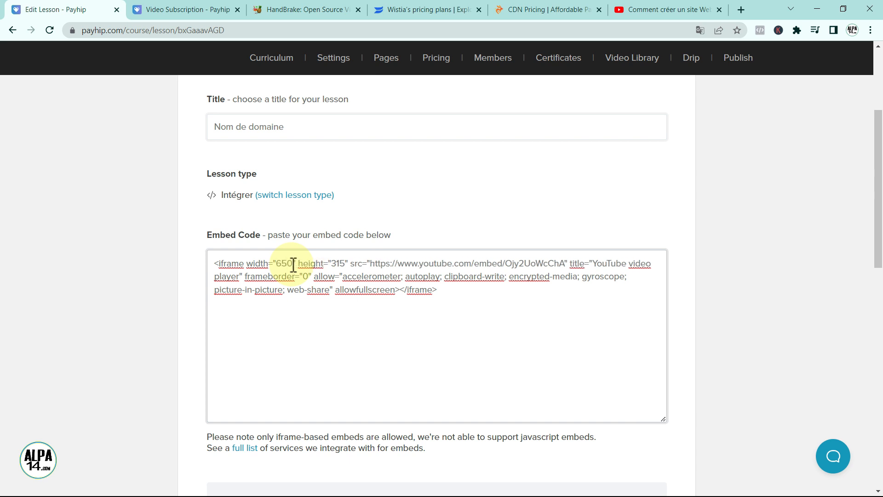
{"action": "left_click", "coordinate": [347, 263]}
{"action": "key", "text": "BackSpace"}
{"action": "key", "text": "BackSpace"}
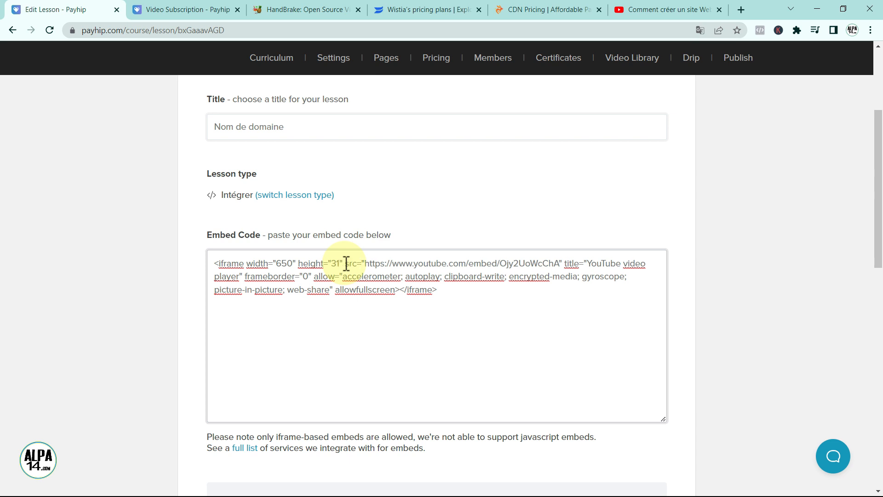
{"action": "type", "text": "66"}
{"action": "left_click", "coordinate": [394, 317]}
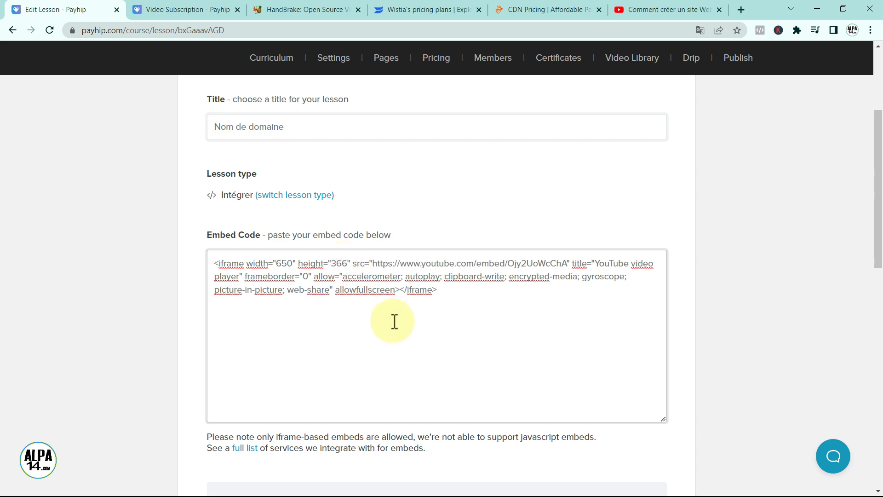
{"action": "scroll", "coordinate": [539, 342], "scroll_direction": "down", "scroll_amount": 5}
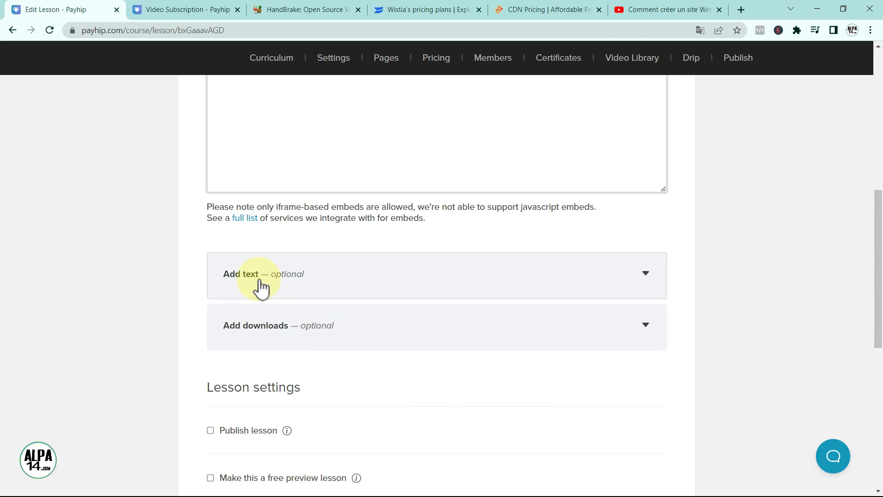
{"action": "left_click", "coordinate": [645, 274]}
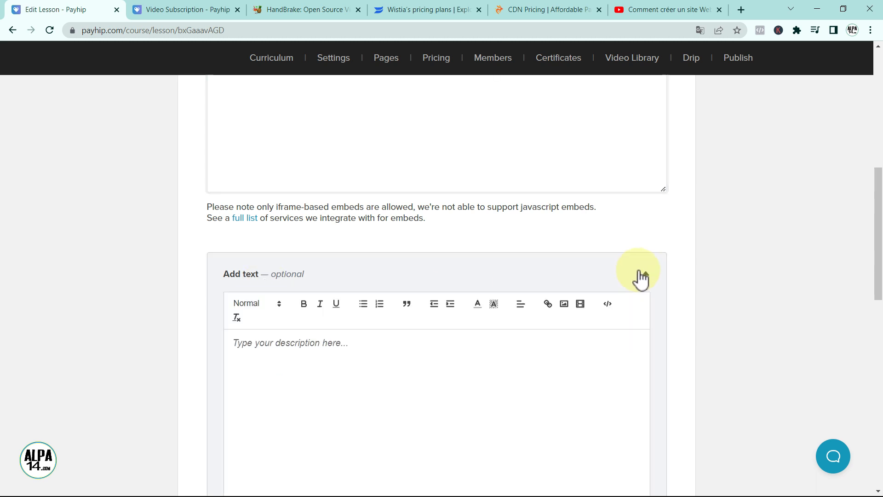
{"action": "left_click", "coordinate": [644, 276]}
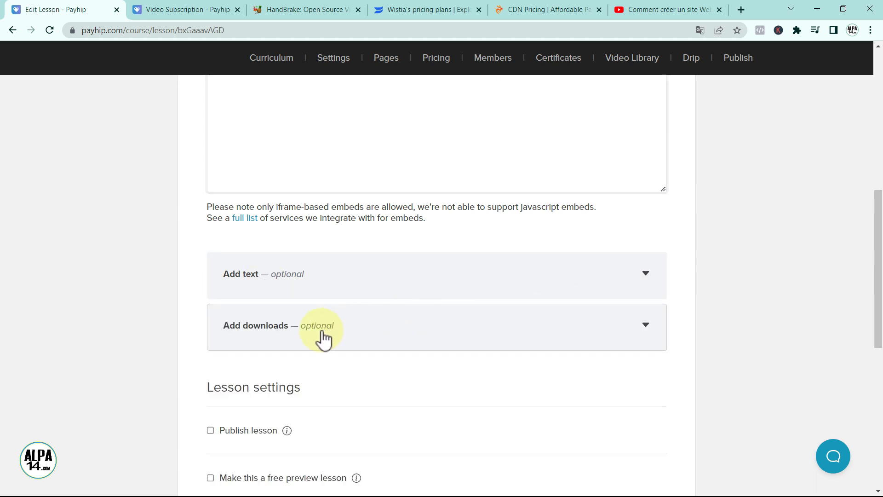
{"action": "left_click", "coordinate": [631, 330]}
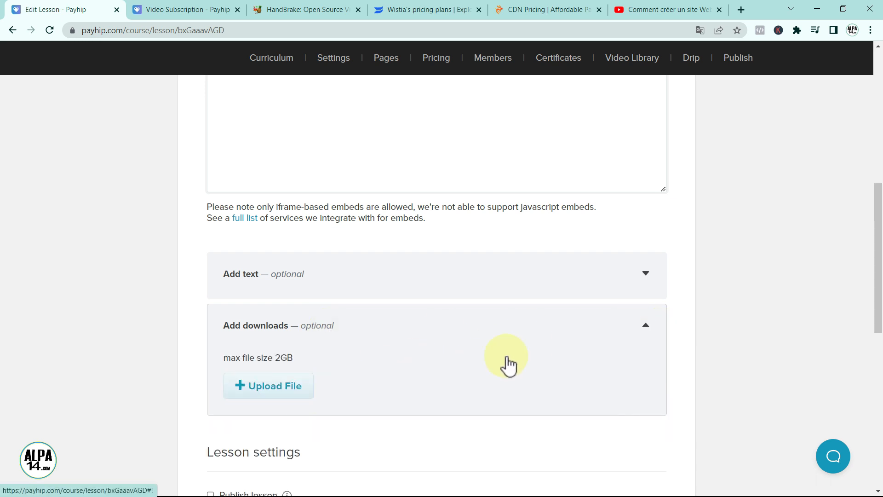
{"action": "left_click", "coordinate": [643, 330]}
{"action": "scroll", "coordinate": [645, 331], "scroll_direction": "down", "scroll_amount": 3}
{"action": "scroll", "coordinate": [646, 333], "scroll_direction": "down", "scroll_amount": 1}
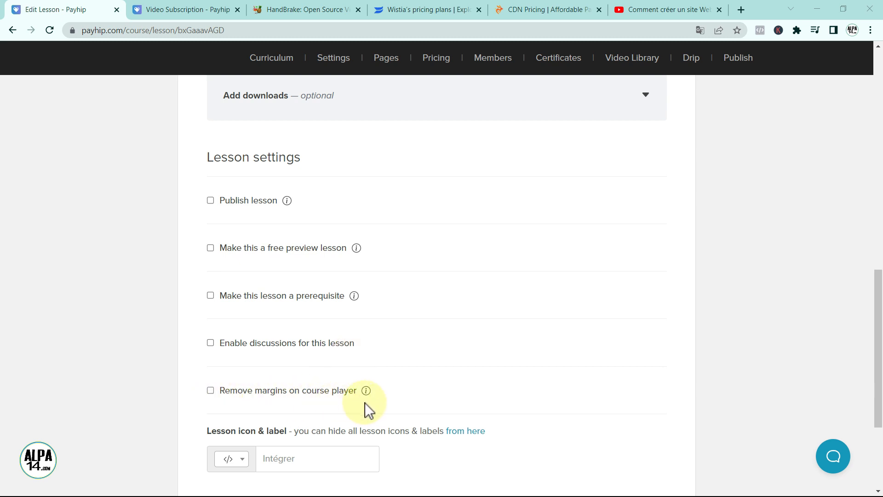
{"action": "mouse_move", "coordinate": [368, 391]}
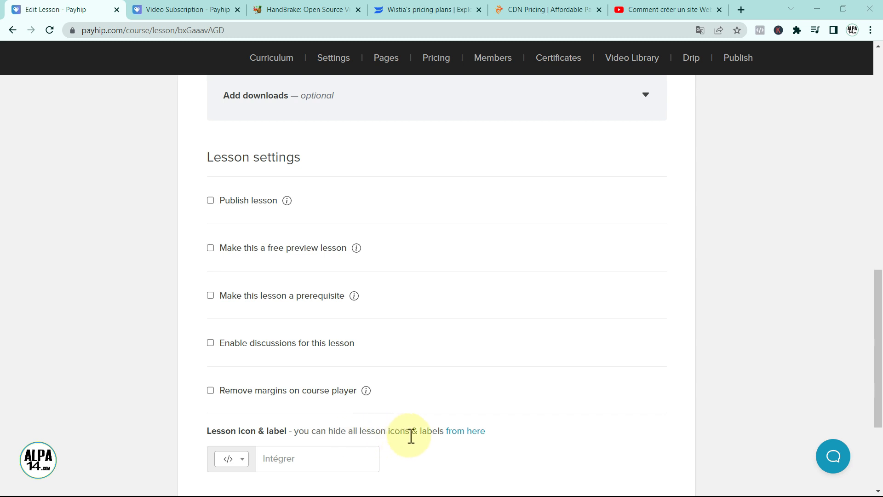
- Toggle 'Hide lesson type icon and label' on and back off in Course Player Settings
{"action": "left_click", "coordinate": [469, 432]}
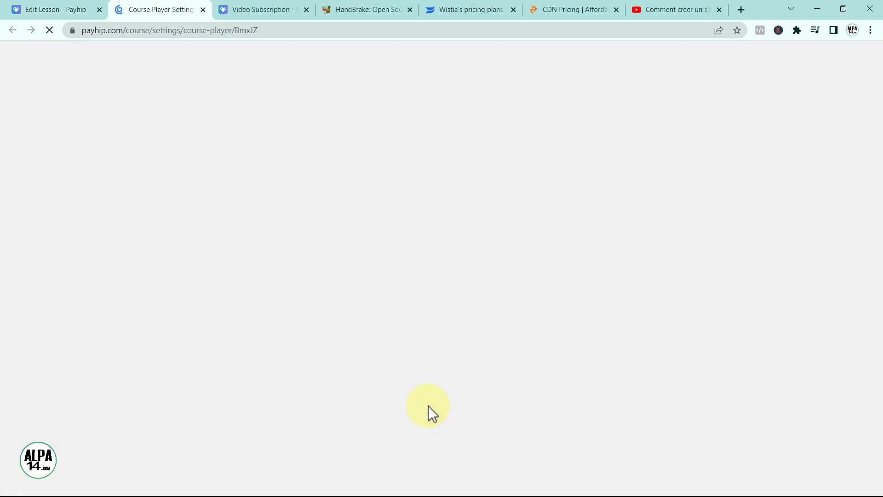
{"action": "scroll", "coordinate": [311, 404], "scroll_direction": "down", "scroll_amount": 13}
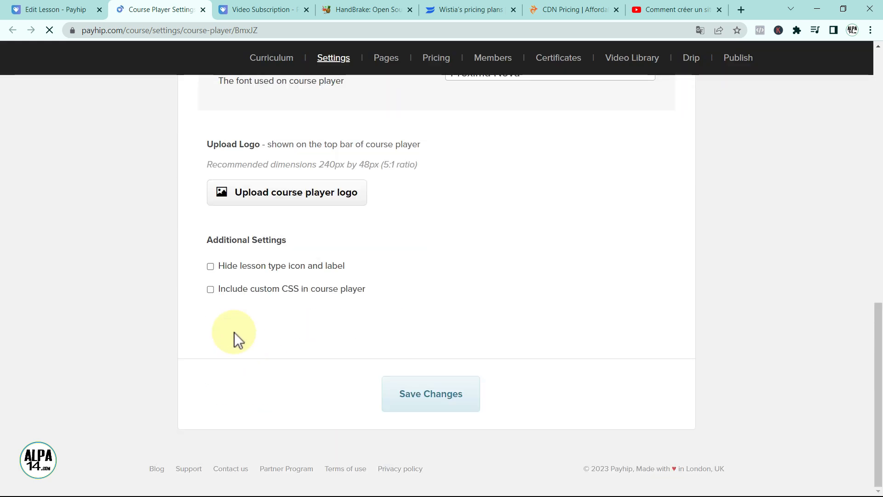
{"action": "left_click", "coordinate": [209, 268]}
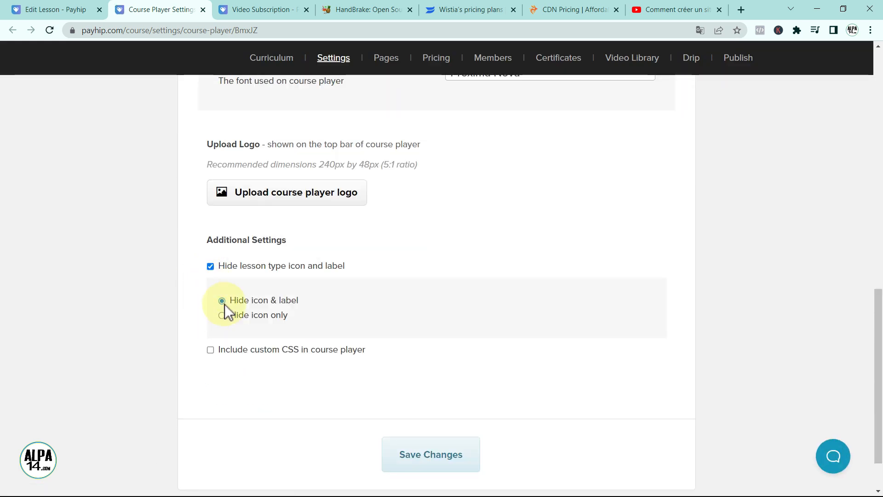
{"action": "left_click", "coordinate": [210, 267]}
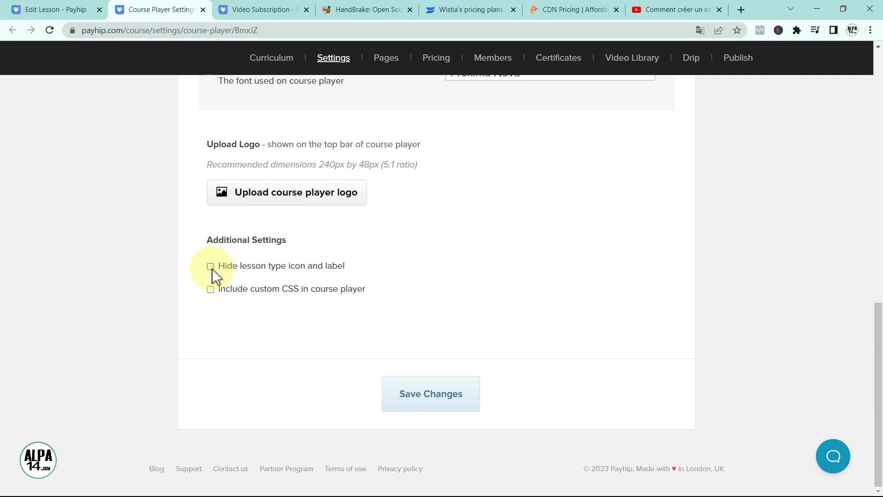
{"action": "left_click", "coordinate": [59, 12]}
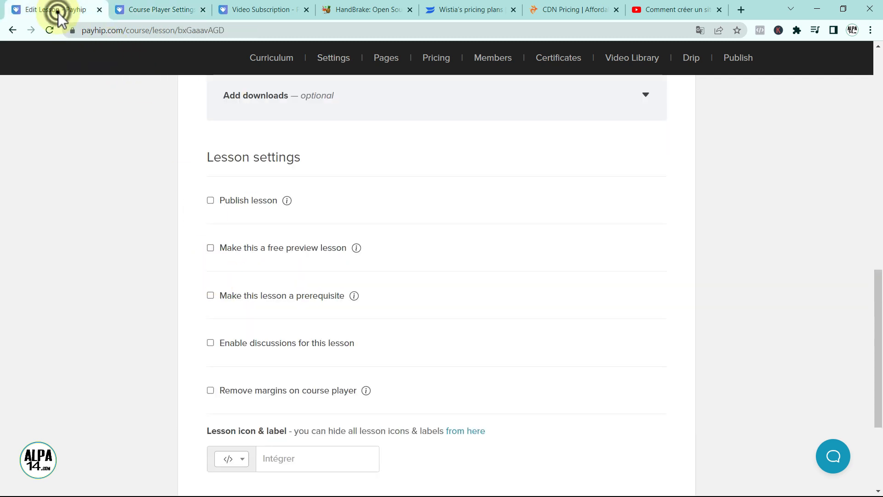
{"action": "scroll", "coordinate": [526, 329], "scroll_direction": "down", "scroll_amount": 4}
- Save Nom de domaine and preview the current lesson, playing and pausing the embedded YouTube video
{"action": "left_click", "coordinate": [373, 398]}
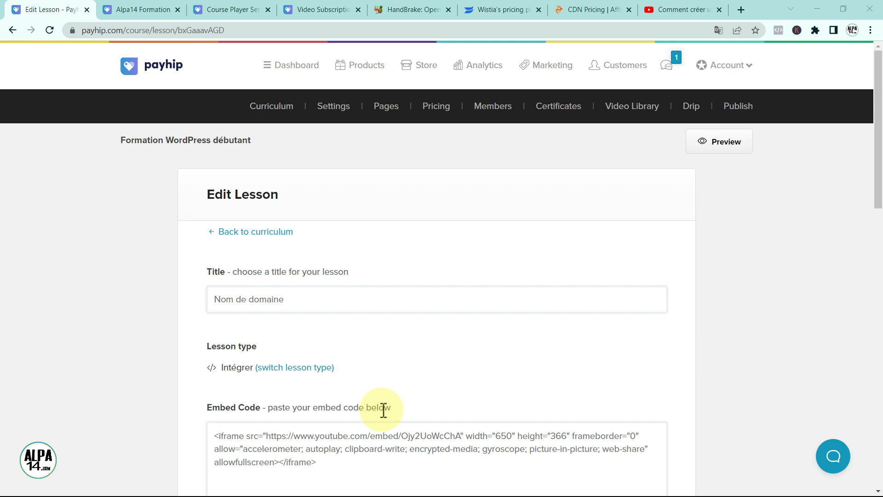
{"action": "left_click", "coordinate": [733, 147]}
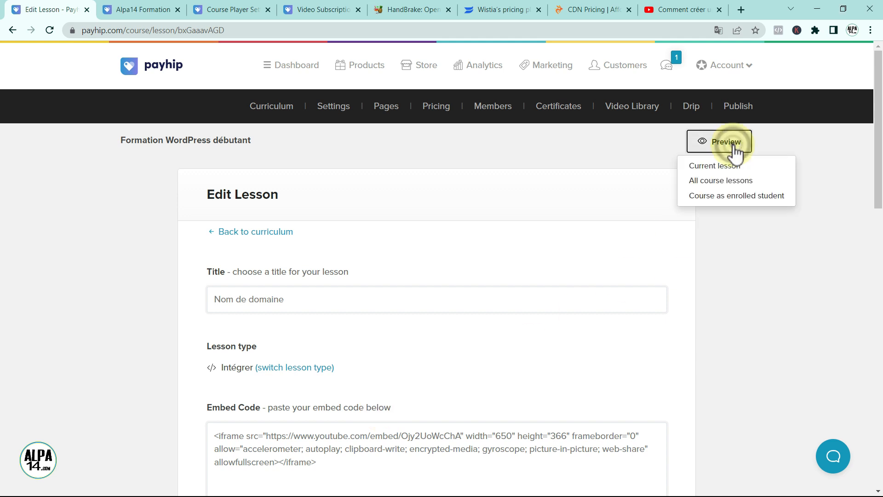
{"action": "left_click", "coordinate": [710, 167]}
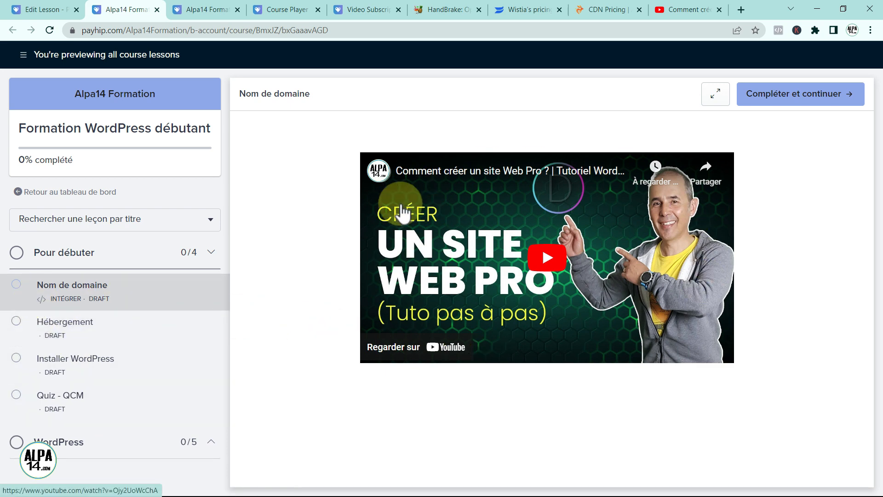
{"action": "left_click", "coordinate": [544, 257]}
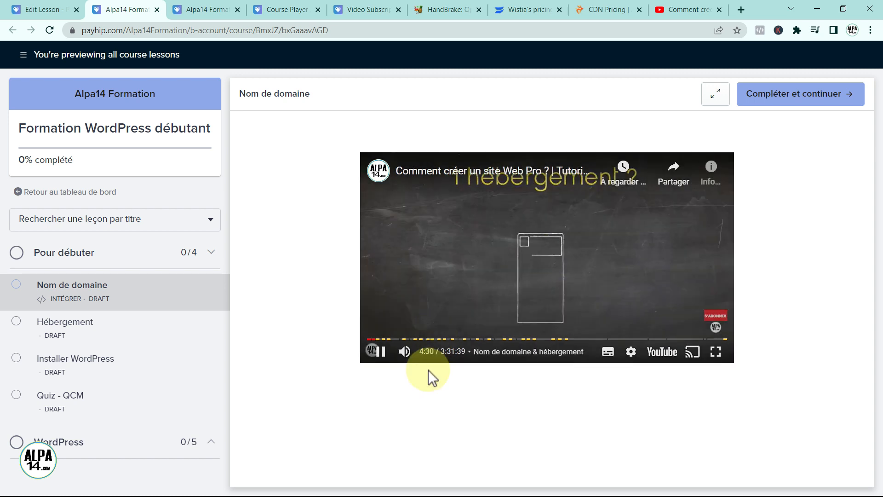
{"action": "left_click", "coordinate": [380, 351]}
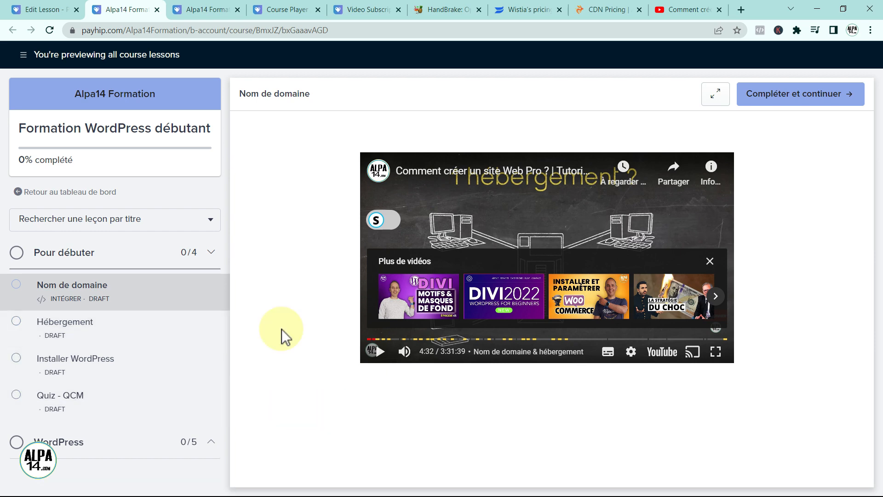
{"action": "left_click", "coordinate": [34, 9]}
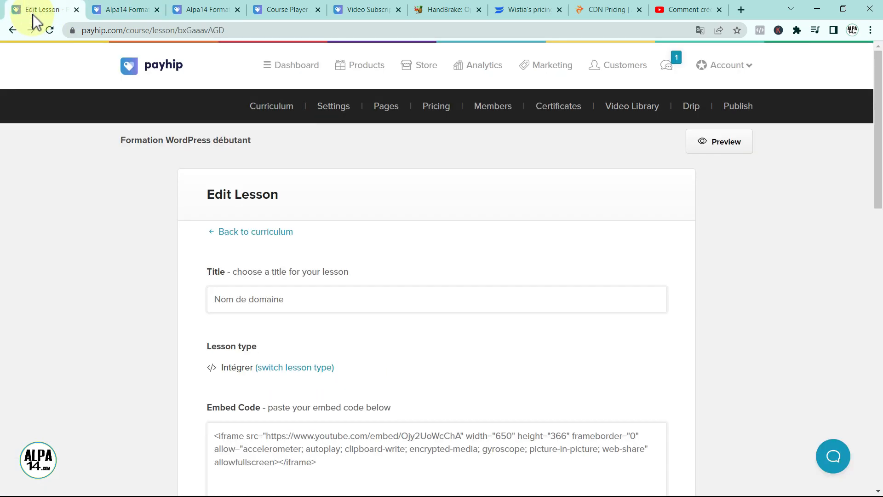
- Open the Hébergement lesson from the curriculum, choose the Texte type and focus its Content editor
{"action": "left_click", "coordinate": [271, 232]}
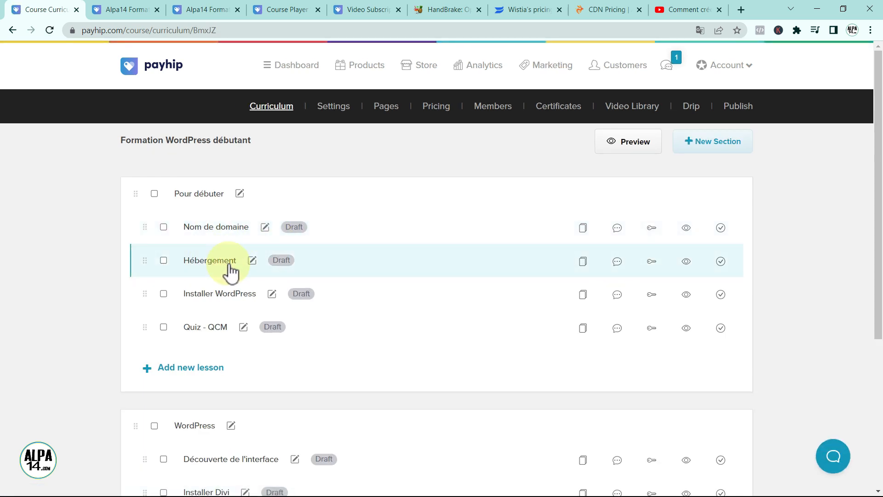
{"action": "left_click", "coordinate": [218, 260]}
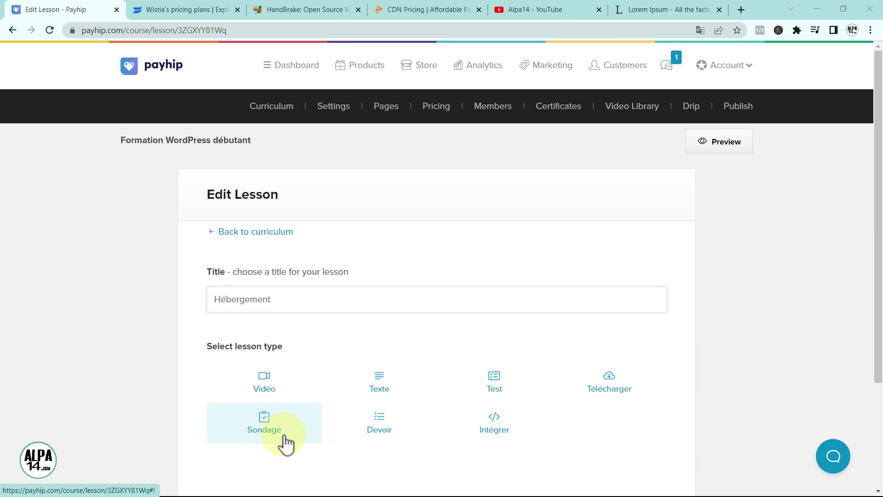
{"action": "left_click", "coordinate": [401, 389]}
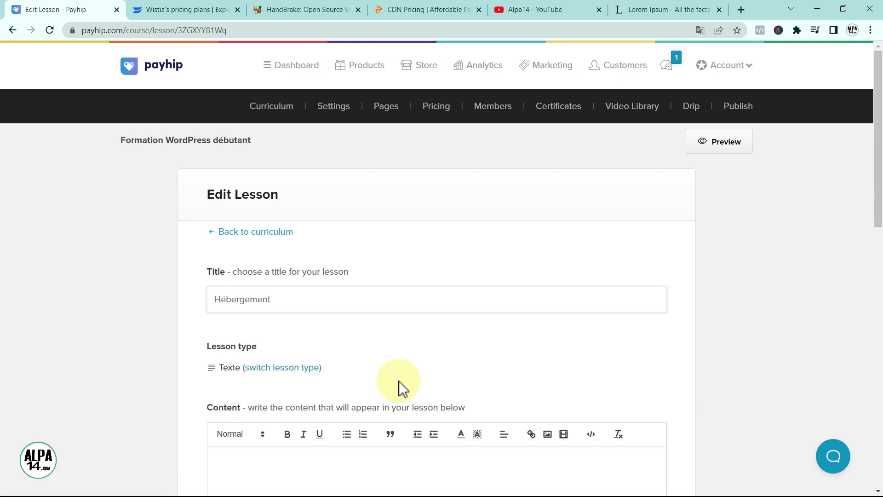
{"action": "scroll", "coordinate": [398, 381], "scroll_direction": "down", "scroll_amount": 1}
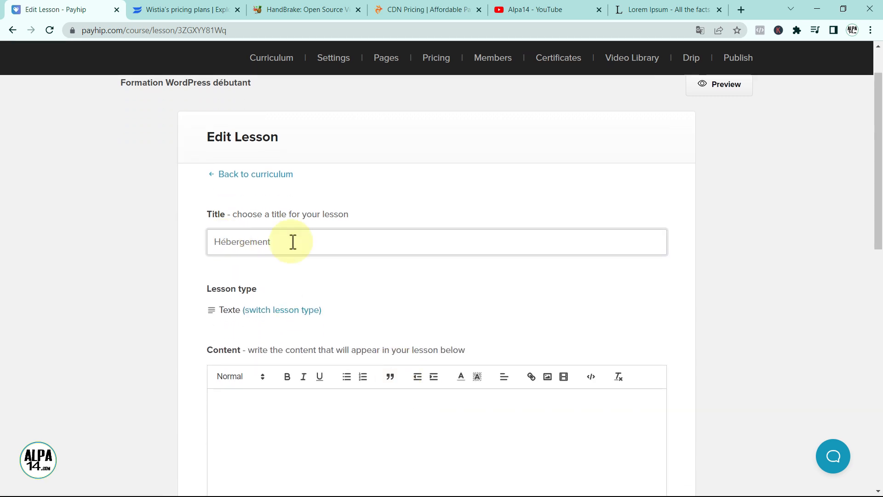
{"action": "scroll", "coordinate": [293, 242], "scroll_direction": "down", "scroll_amount": 2}
{"action": "left_click", "coordinate": [240, 289]}
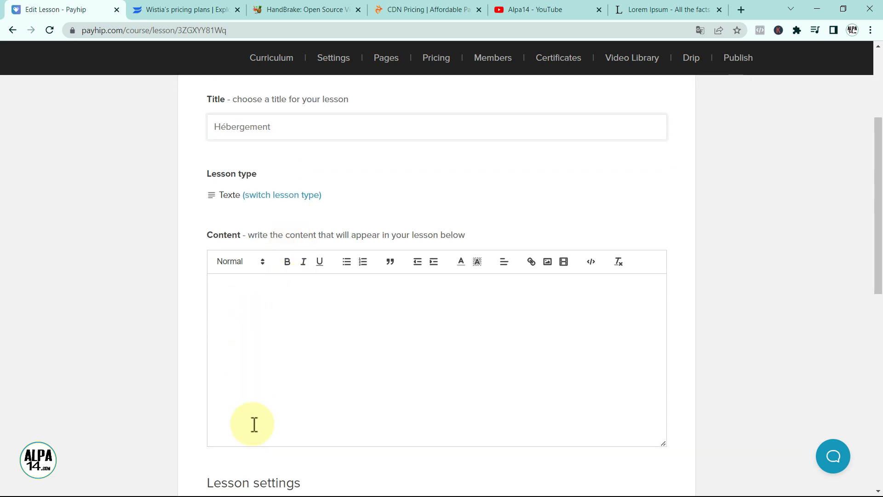
- Select the five Lorem Ipsum paragraphs on Lipsum.com, then return to the empty Hébergement lesson content
{"action": "left_click", "coordinate": [641, 12]}
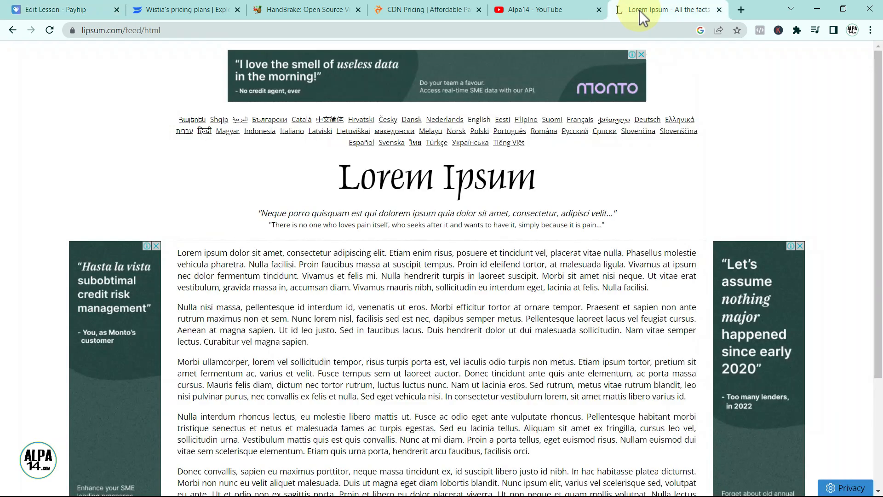
{"action": "left_click", "coordinate": [412, 330]}
{"action": "scroll", "coordinate": [401, 363], "scroll_direction": "down", "scroll_amount": 3}
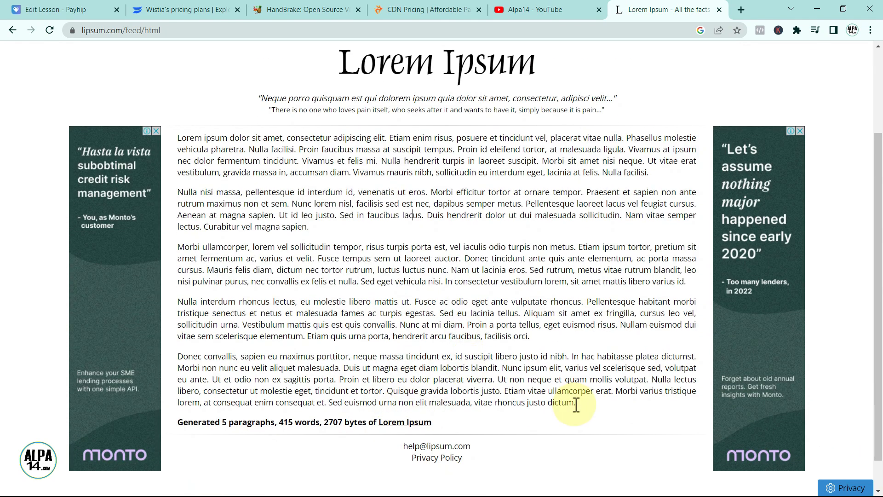
{"action": "left_click_drag", "start_coordinate": [579, 406], "coordinate": [179, 144]}
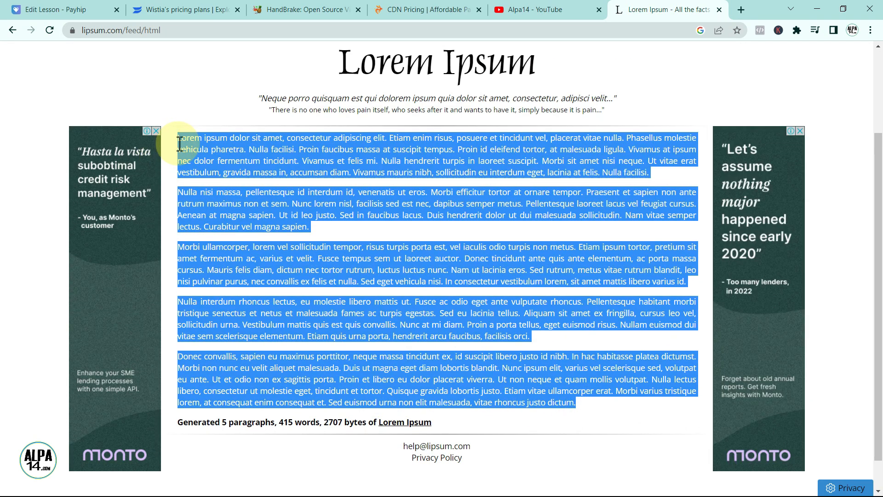
{"action": "left_click", "coordinate": [88, 10]}
{"action": "left_click", "coordinate": [238, 305]}
- Paste the Lorem Ipsum paragraphs into the Hébergement lesson content and save the changes
{"action": "key", "text": "ctrl+v"}
{"action": "scroll", "coordinate": [441, 315], "scroll_direction": "up", "scroll_amount": 6}
{"action": "scroll", "coordinate": [452, 321], "scroll_direction": "down", "scroll_amount": 5}
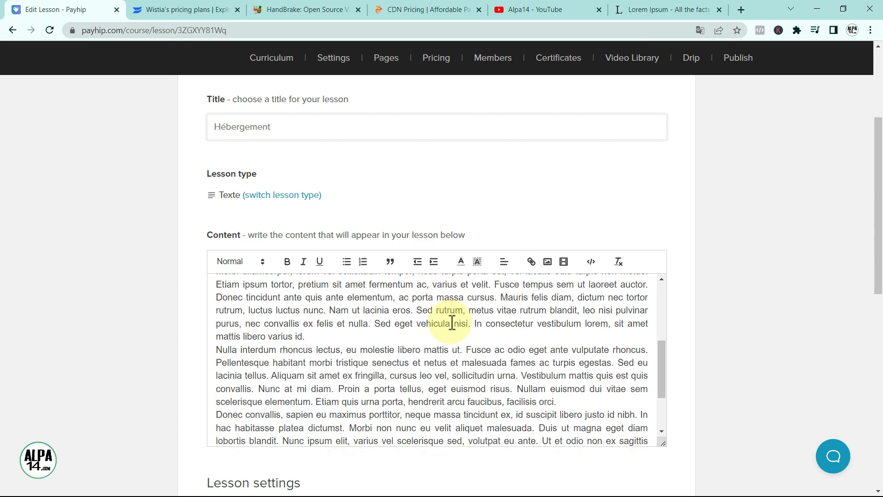
{"action": "scroll", "coordinate": [689, 346], "scroll_direction": "down", "scroll_amount": 6}
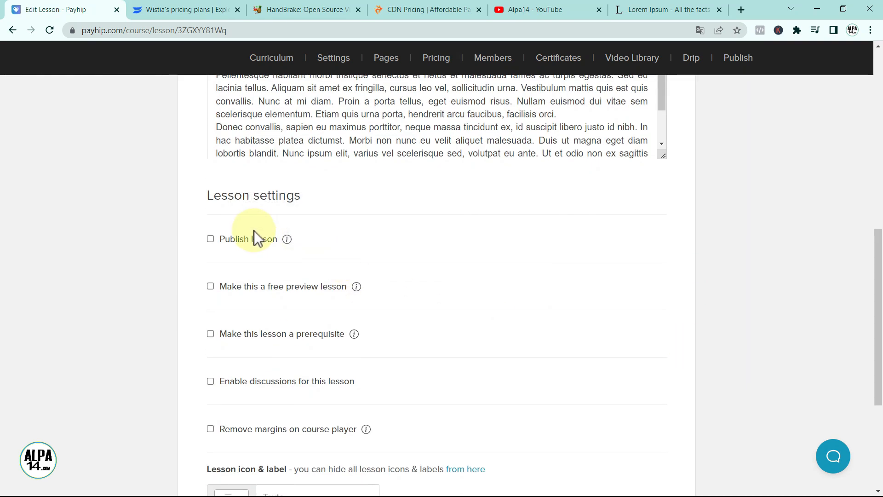
{"action": "scroll", "coordinate": [571, 328], "scroll_direction": "down", "scroll_amount": 2}
{"action": "scroll", "coordinate": [571, 328], "scroll_direction": "up", "scroll_amount": 1}
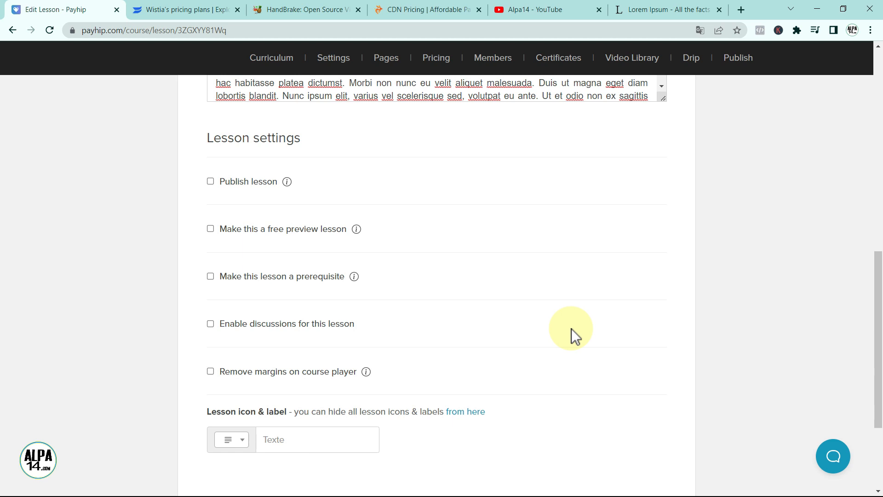
{"action": "scroll", "coordinate": [531, 345], "scroll_direction": "down", "scroll_amount": 2}
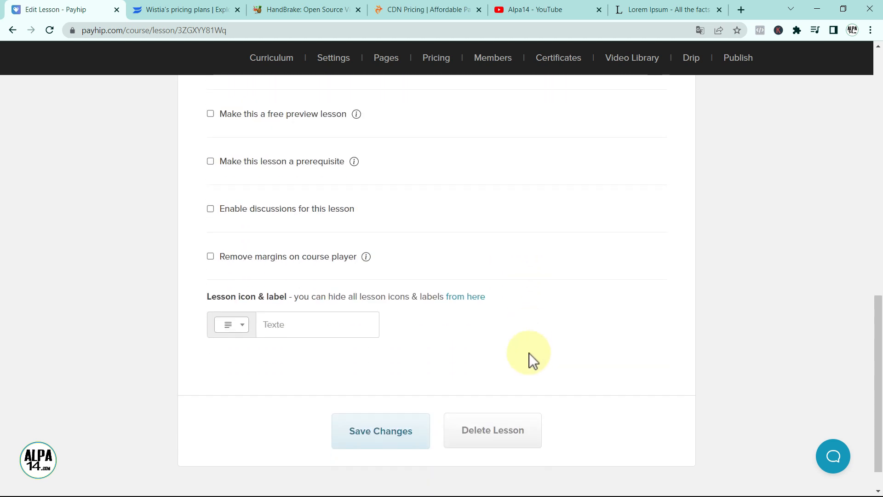
{"action": "left_click", "coordinate": [379, 435]}
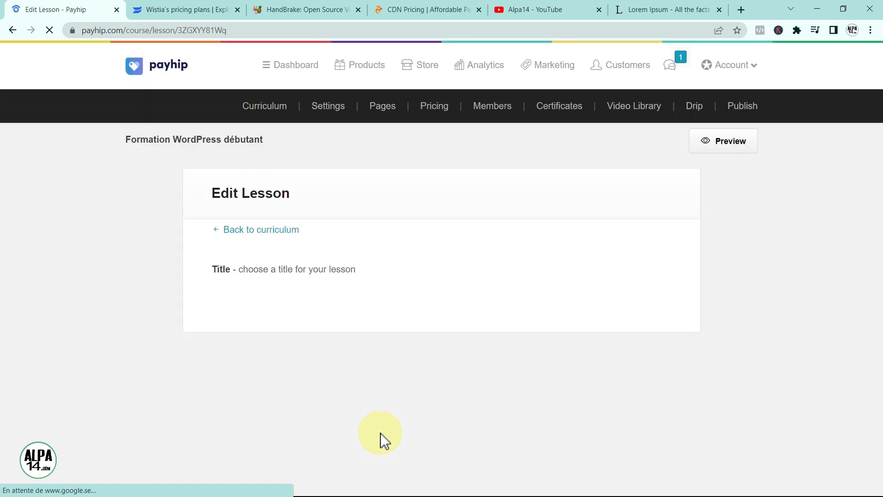
{"action": "scroll", "coordinate": [476, 407], "scroll_direction": "down", "scroll_amount": 5}
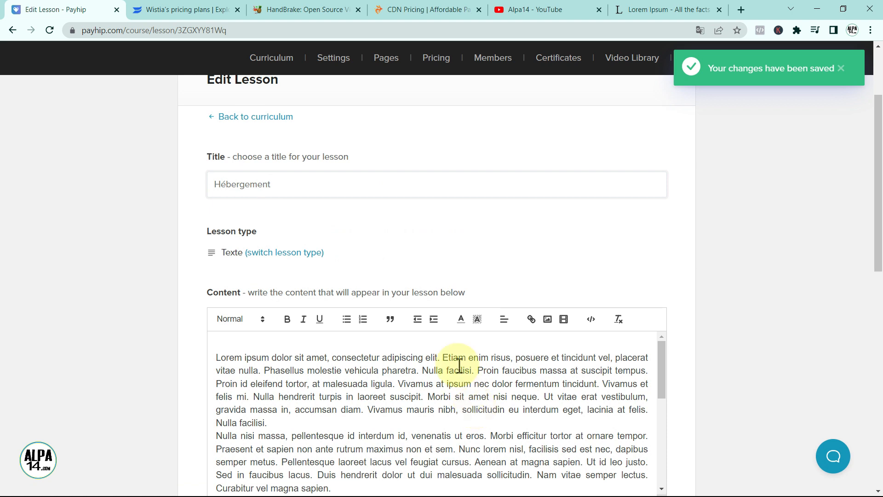
{"action": "scroll", "coordinate": [400, 235], "scroll_direction": "up", "scroll_amount": 1}
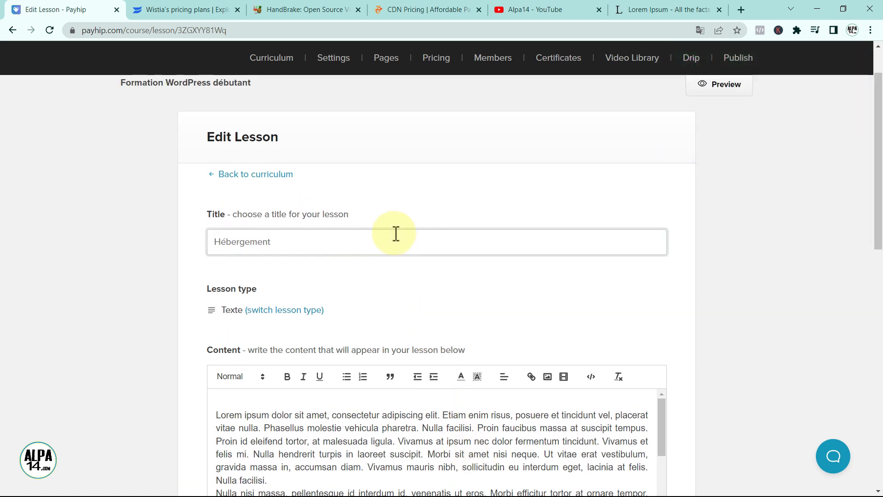
- Return to the course curriculum and open the 'Installer WordPress' lesson for editing
{"action": "left_click", "coordinate": [260, 173]}
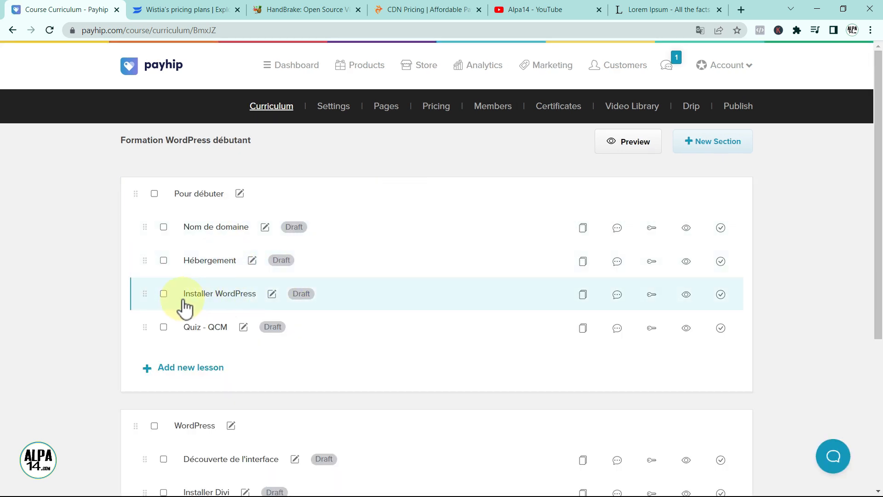
{"action": "left_click", "coordinate": [239, 297]}
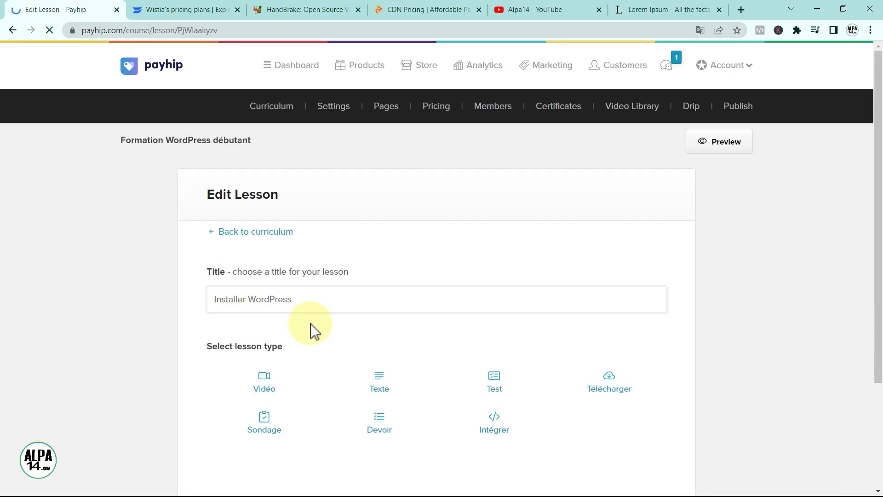
{"action": "scroll", "coordinate": [311, 324], "scroll_direction": "down", "scroll_amount": 3}
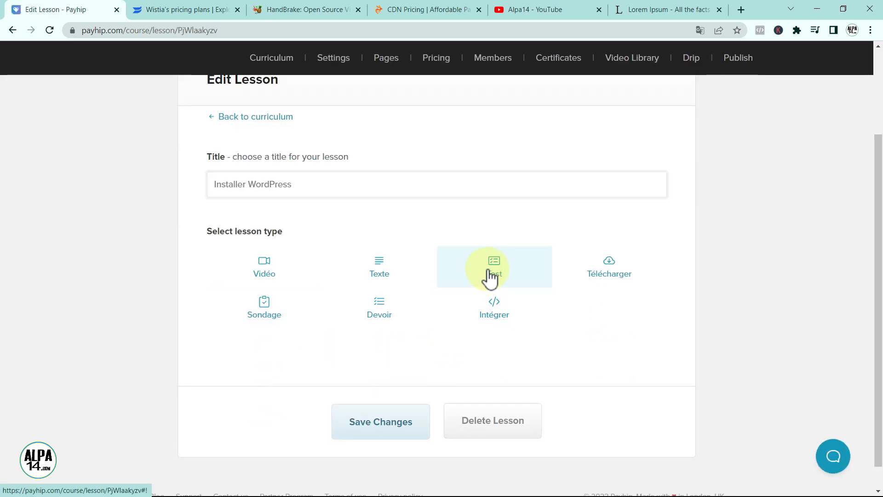
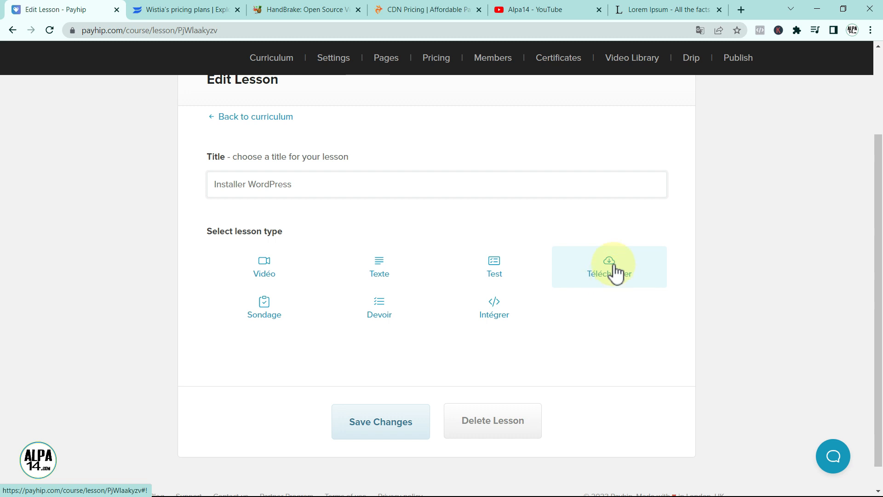
- Make Installer WordPress a Télécharger lesson with a single pasted Lorem ipsum paragraph as description
{"action": "left_click", "coordinate": [614, 265]}
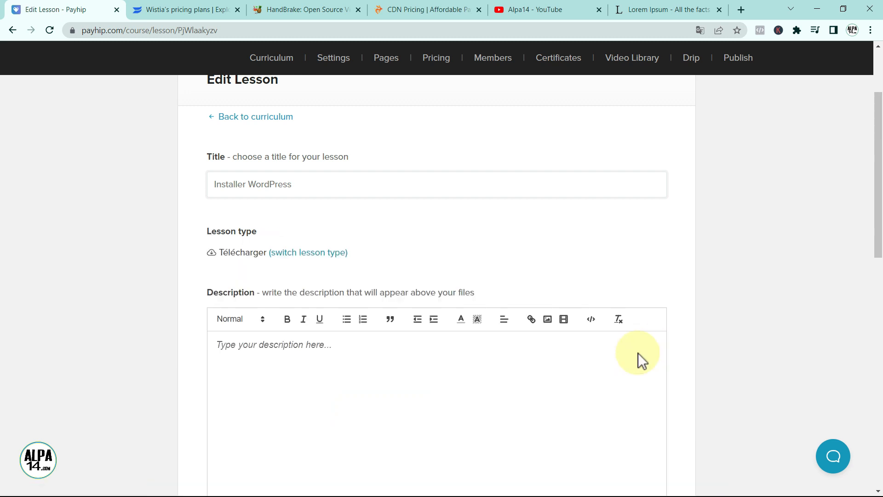
{"action": "scroll", "coordinate": [572, 354], "scroll_direction": "down", "scroll_amount": 1}
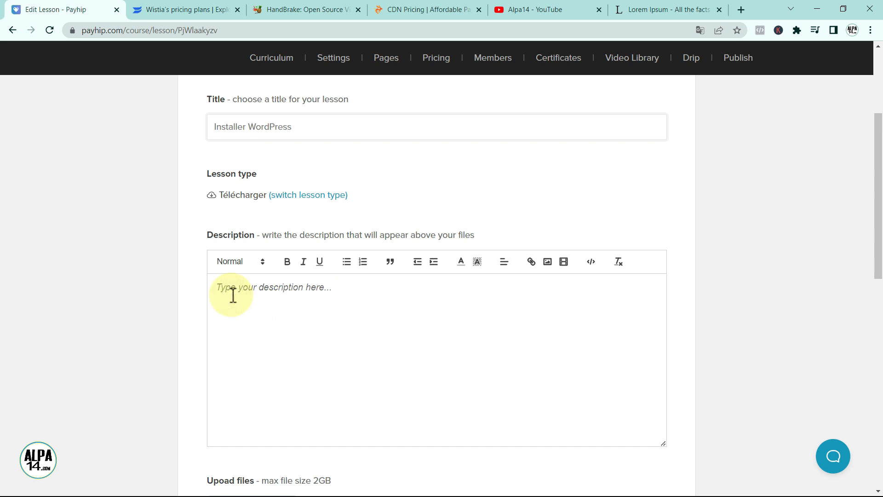
{"action": "key", "text": "ctrl+v"}
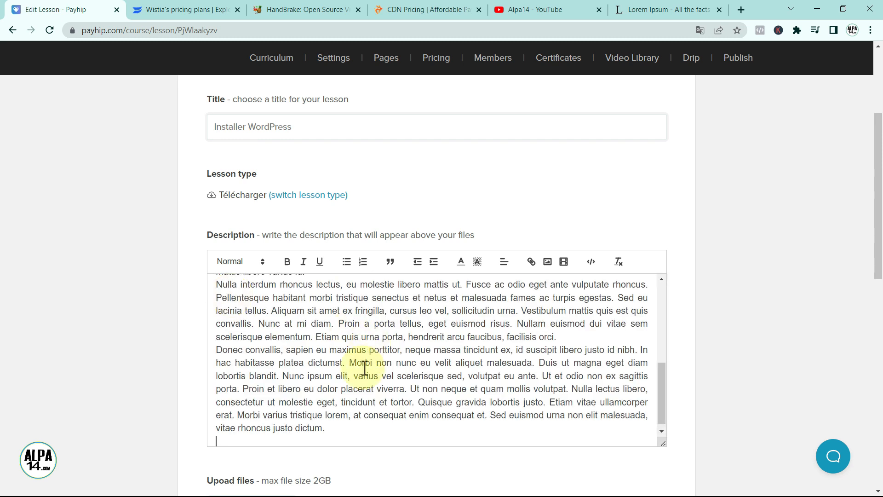
{"action": "left_click_drag", "start_coordinate": [334, 427], "coordinate": [218, 366]}
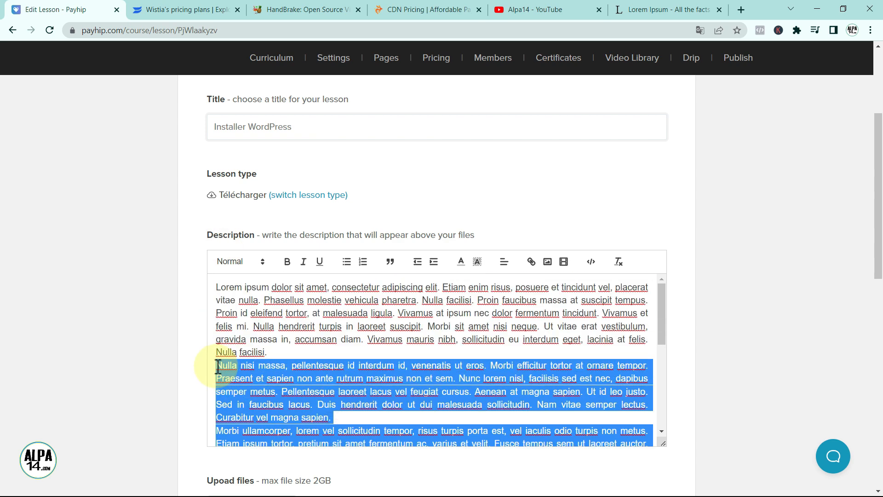
{"action": "key", "text": "BackSpace"}
- Save the Installer WordPress lesson changes
{"action": "scroll", "coordinate": [341, 388], "scroll_direction": "down", "scroll_amount": 4}
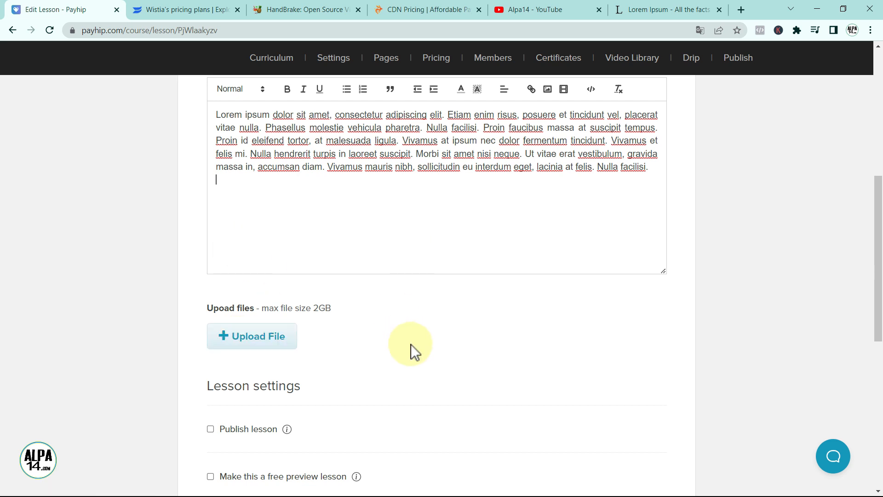
{"action": "scroll", "coordinate": [400, 347], "scroll_direction": "up", "scroll_amount": 1}
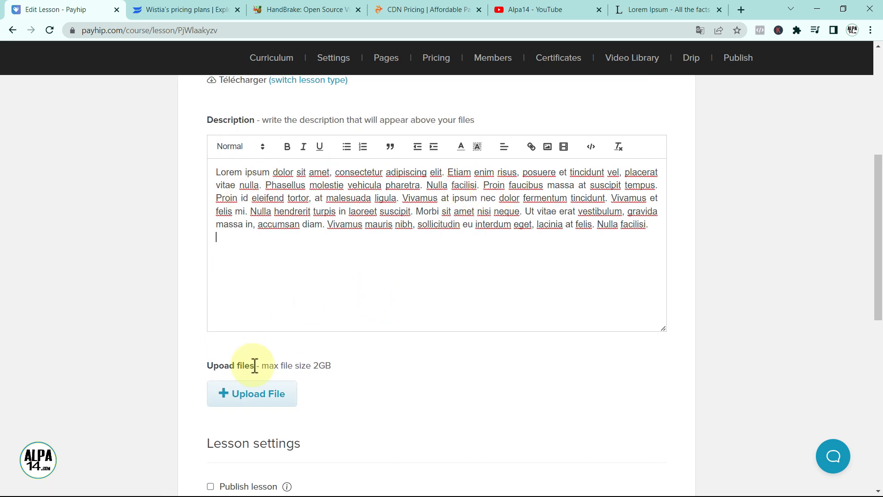
{"action": "scroll", "coordinate": [434, 371], "scroll_direction": "down", "scroll_amount": 8}
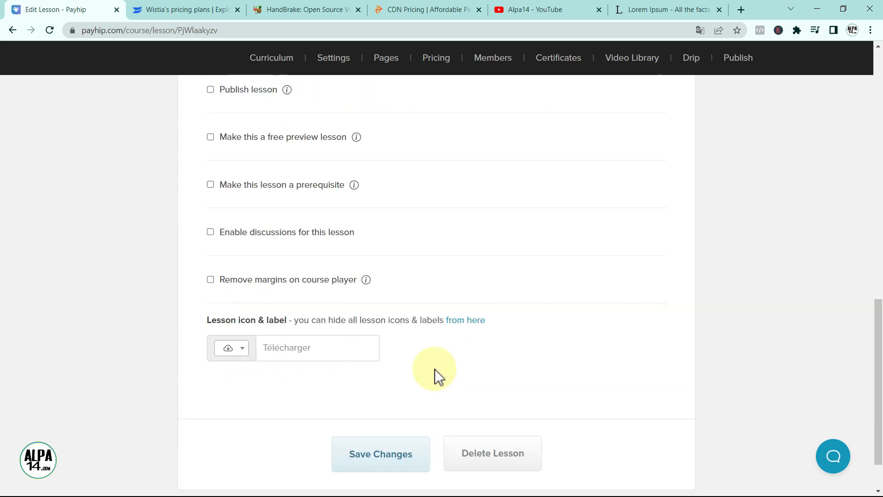
{"action": "scroll", "coordinate": [435, 369], "scroll_direction": "down", "scroll_amount": 2}
{"action": "left_click", "coordinate": [380, 390]}
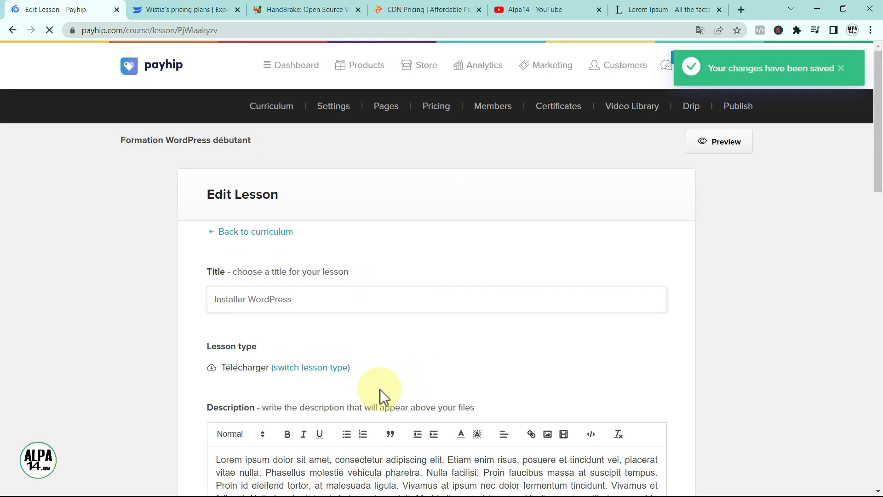
- Go back to the curriculum, open the Quiz - QCM lesson and set its type to Test
{"action": "left_click", "coordinate": [259, 232]}
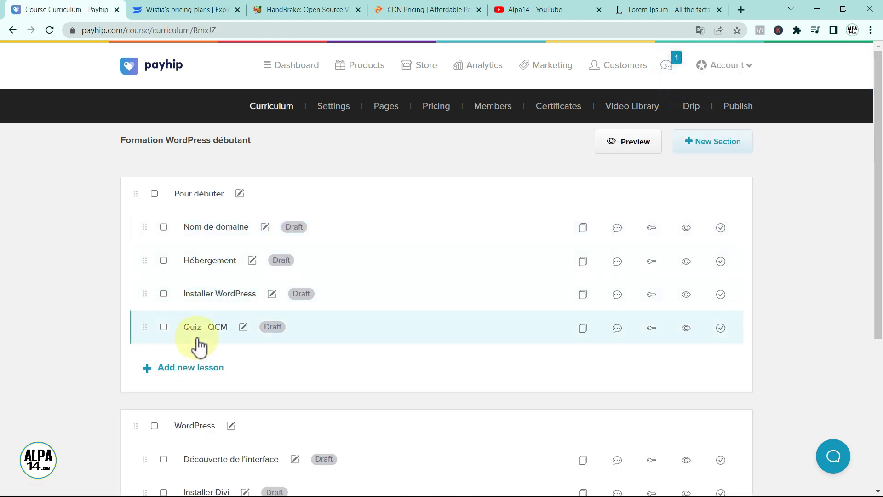
{"action": "left_click", "coordinate": [201, 327]}
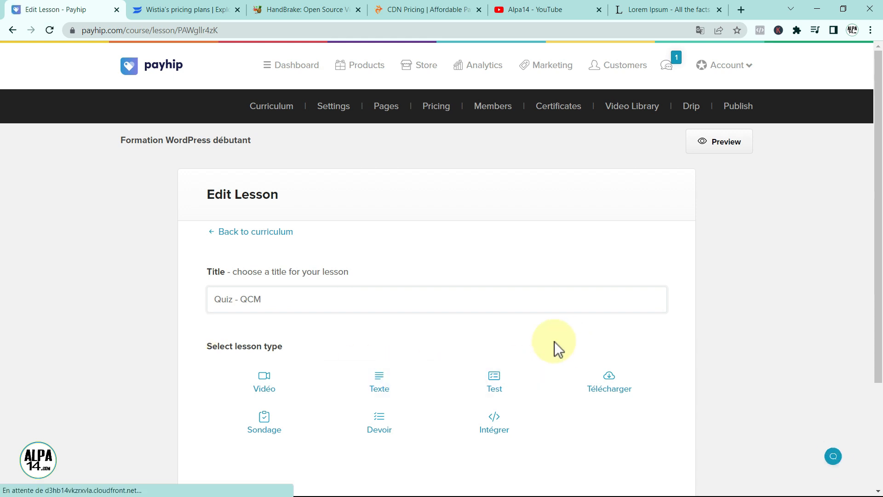
{"action": "scroll", "coordinate": [554, 341], "scroll_direction": "down", "scroll_amount": 3}
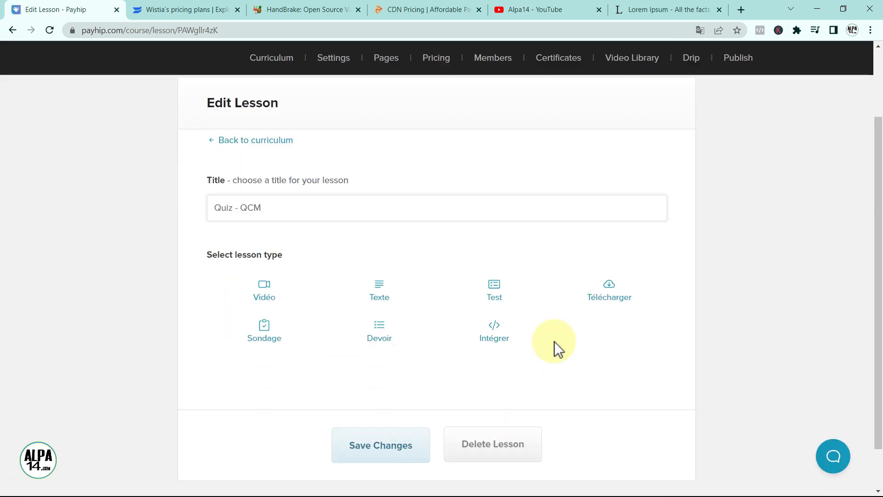
{"action": "left_click", "coordinate": [517, 274]}
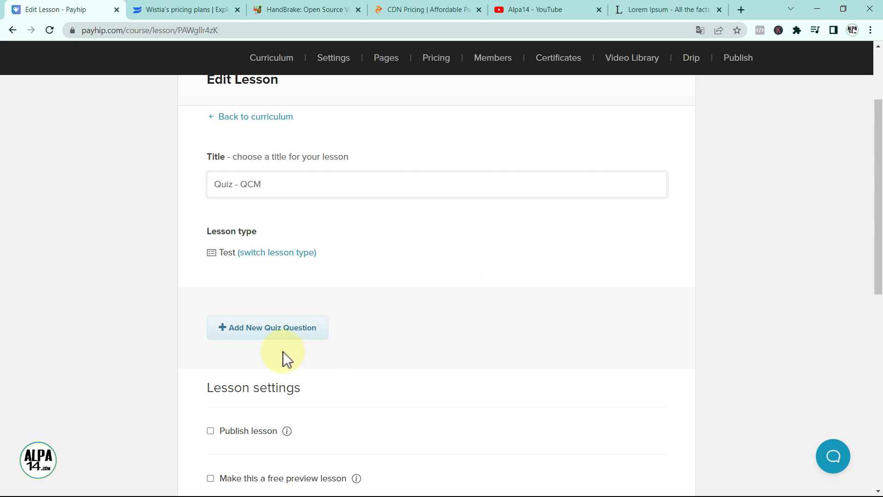
- Add quiz Question #1 with the One correct answer type and enter its question text
{"action": "left_click", "coordinate": [278, 330]}
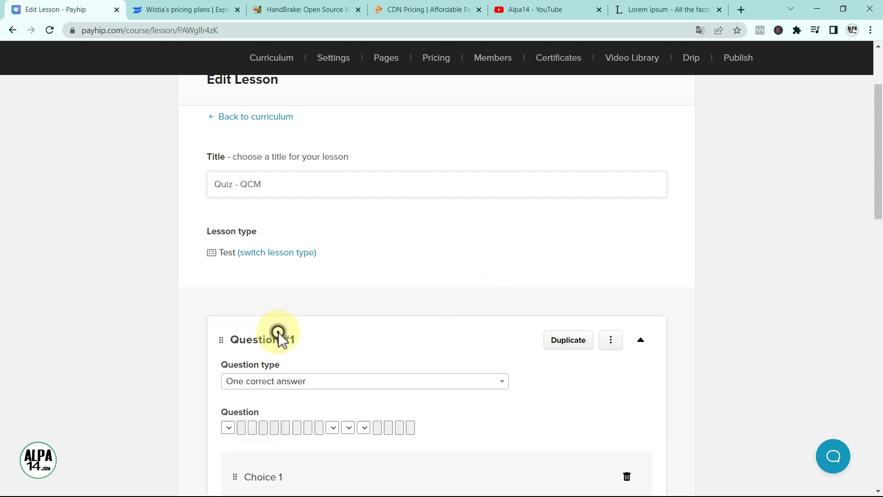
{"action": "scroll", "coordinate": [371, 335], "scroll_direction": "down", "scroll_amount": 3}
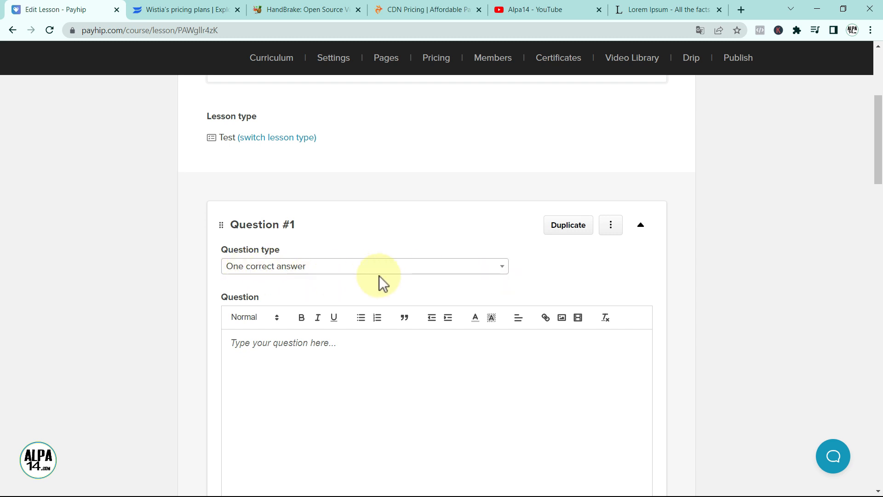
{"action": "left_click", "coordinate": [506, 269]}
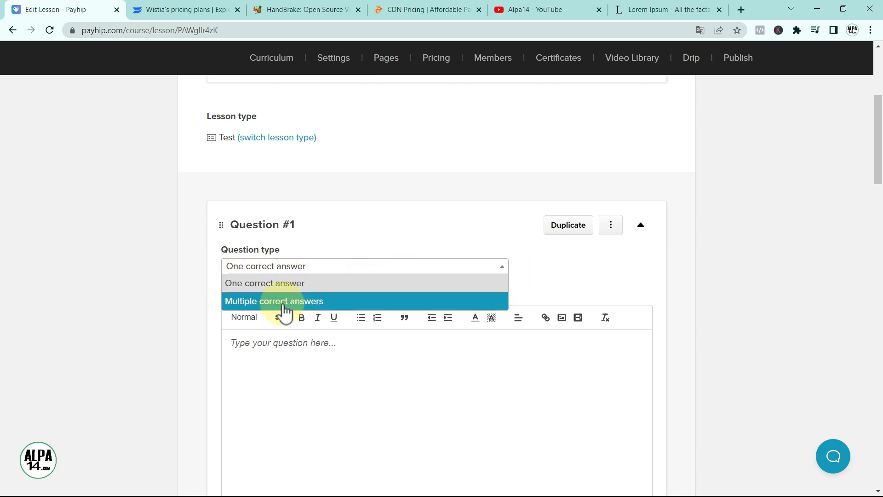
{"action": "left_click", "coordinate": [270, 284]}
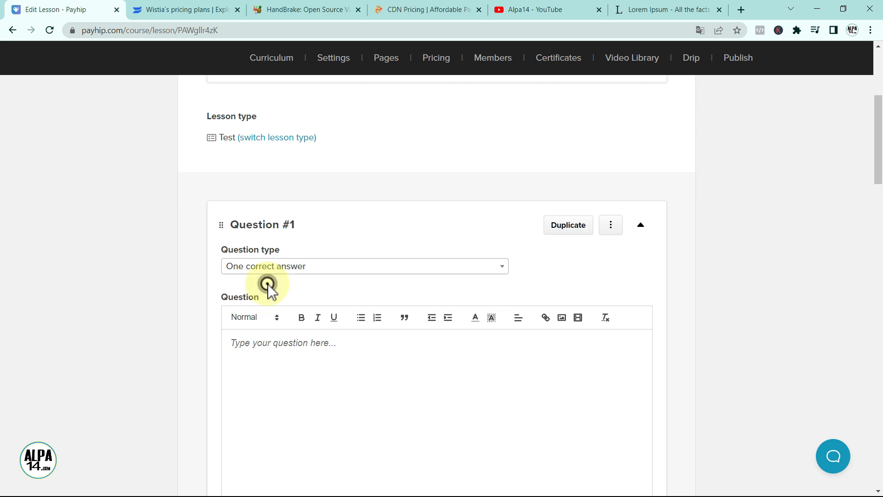
{"action": "left_click", "coordinate": [256, 350]}
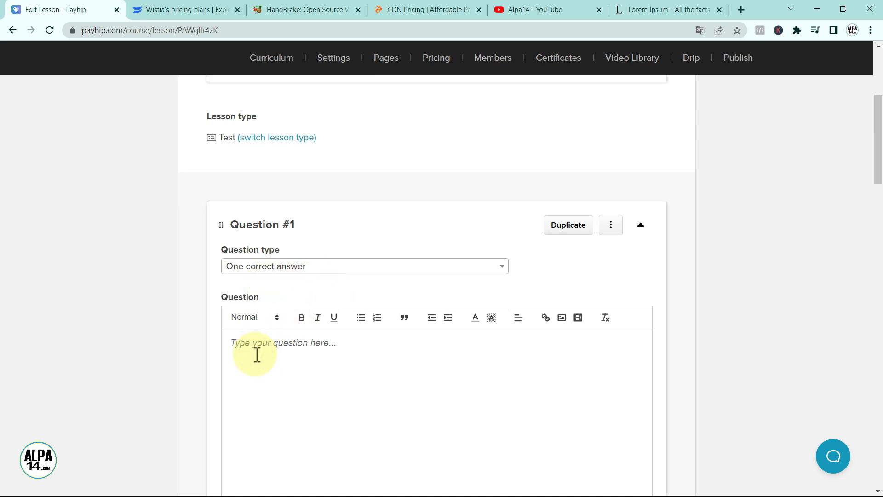
{"action": "scroll", "coordinate": [257, 354], "scroll_direction": "down", "scroll_amount": 3}
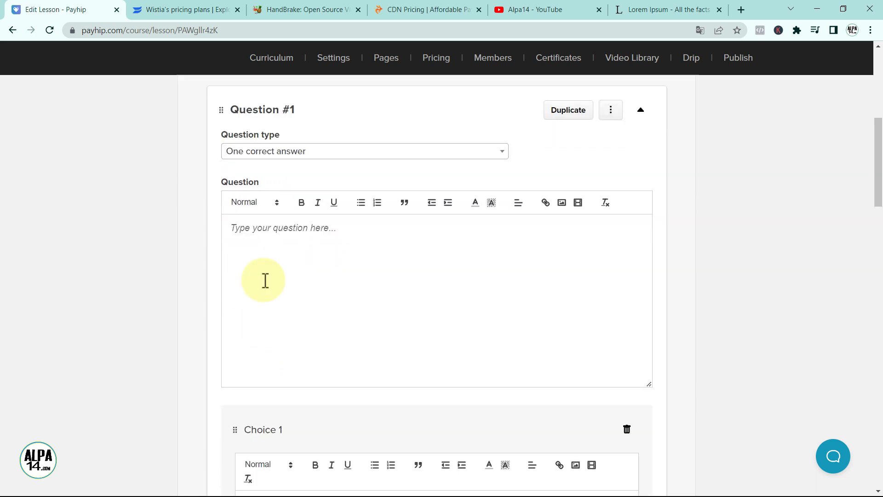
{"action": "type", "text": "Question 1"}
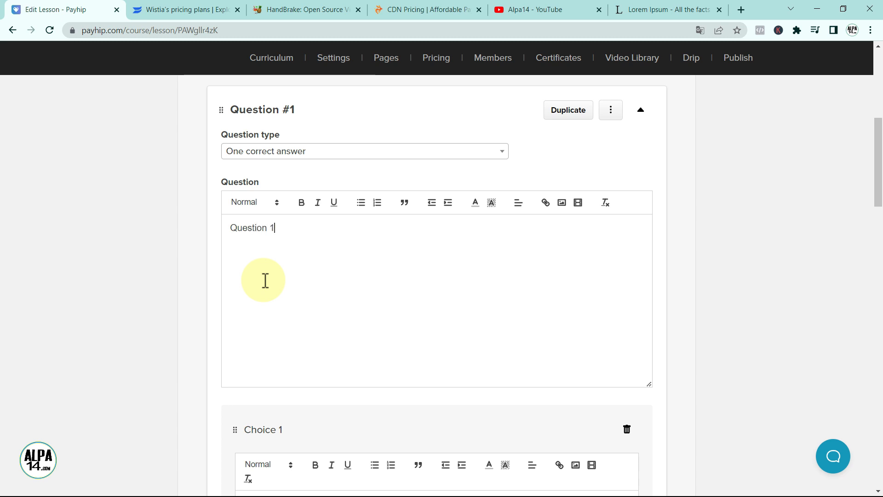
{"action": "scroll", "coordinate": [265, 280], "scroll_direction": "down", "scroll_amount": 5}
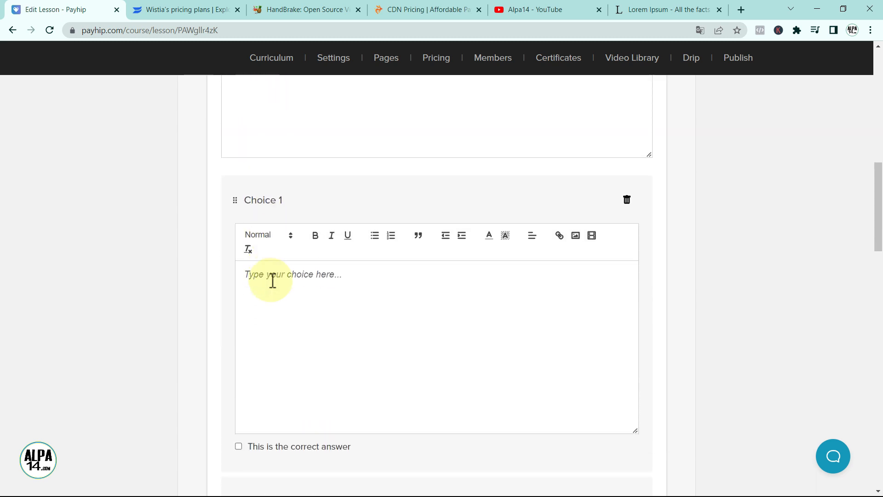
- Enter choices Réponse 1 and Réponse 2, mark Réponse 2 correct, and add a third choice
{"action": "left_click", "coordinate": [275, 275]}
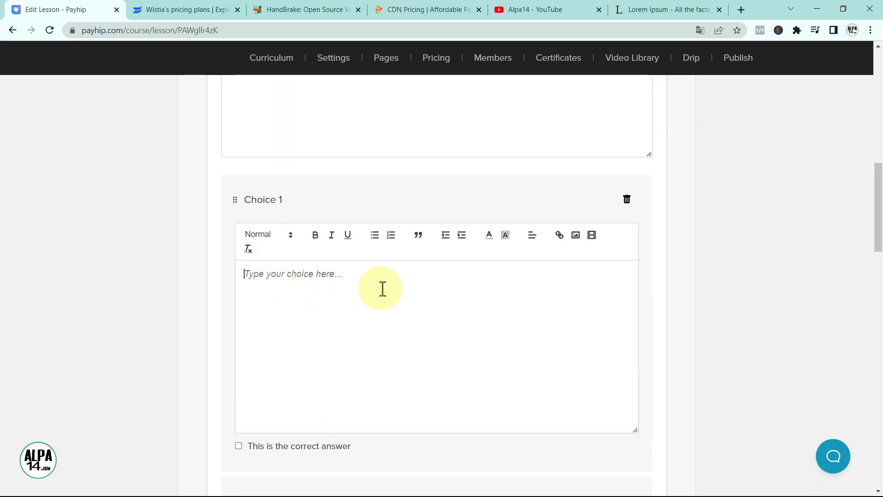
{"action": "type", "text": "Réponse 1"}
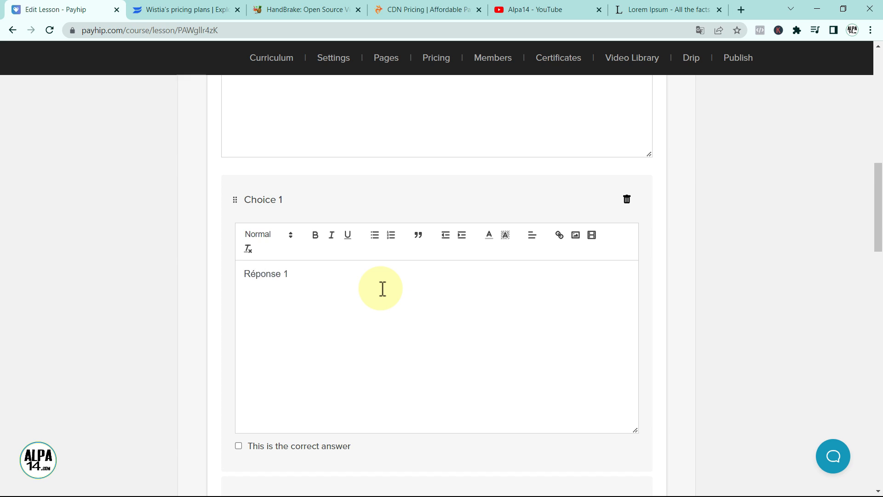
{"action": "scroll", "coordinate": [443, 355], "scroll_direction": "down", "scroll_amount": 4}
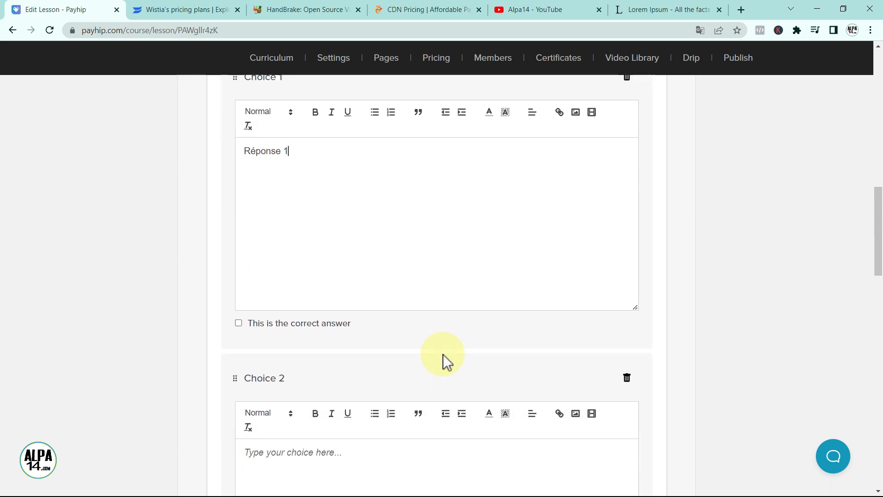
{"action": "left_click", "coordinate": [278, 416]}
{"action": "type", "text": "Réponse 2"}
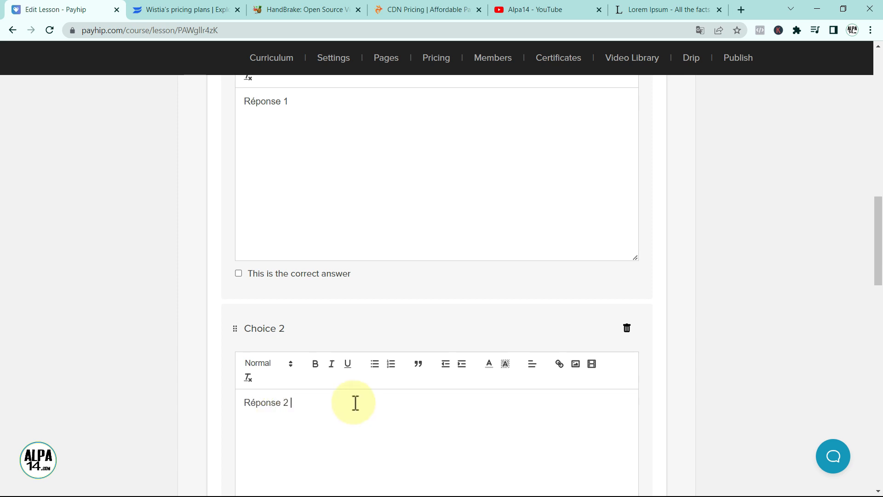
{"action": "scroll", "coordinate": [354, 402], "scroll_direction": "down", "scroll_amount": 3}
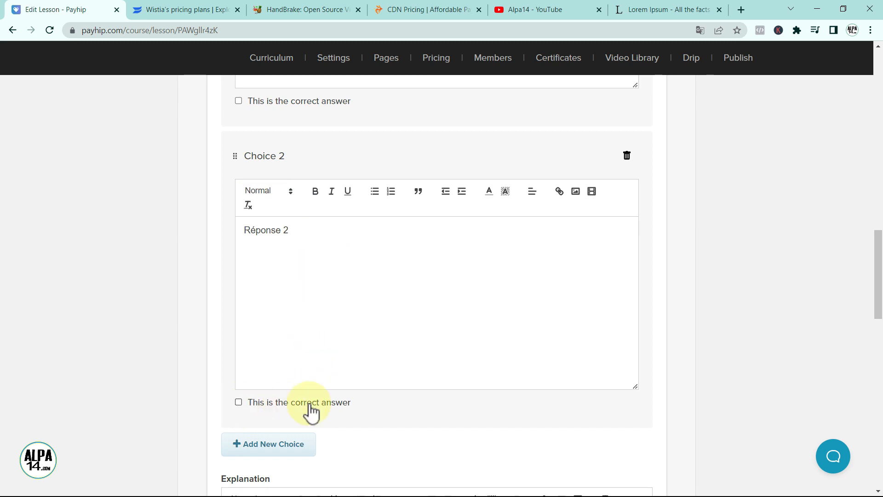
{"action": "left_click", "coordinate": [275, 403]}
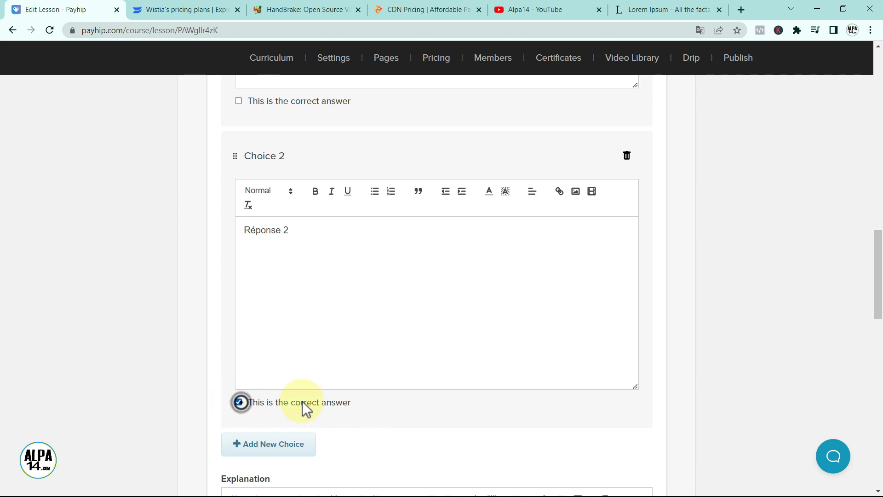
{"action": "scroll", "coordinate": [385, 379], "scroll_direction": "down", "scroll_amount": 2}
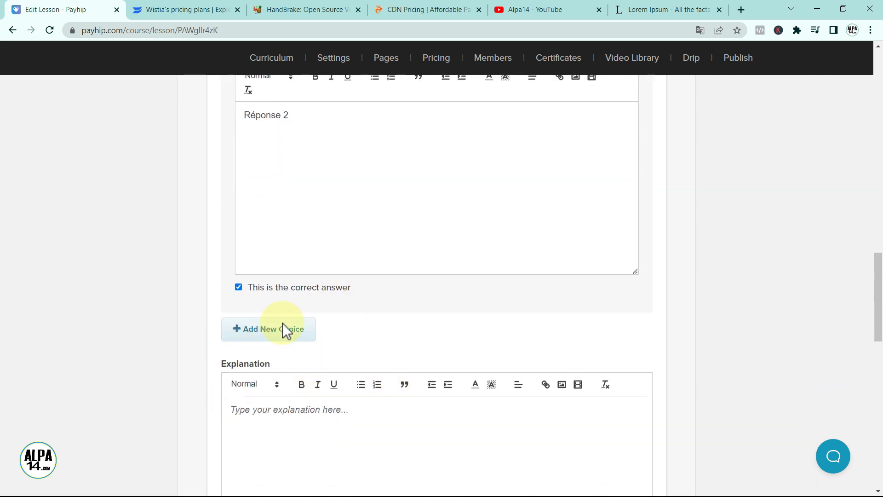
{"action": "left_click", "coordinate": [256, 334]}
- Fill in the third answer choice and place the cursor in the empty Explanation field
{"action": "scroll", "coordinate": [373, 347], "scroll_direction": "down", "scroll_amount": 3}
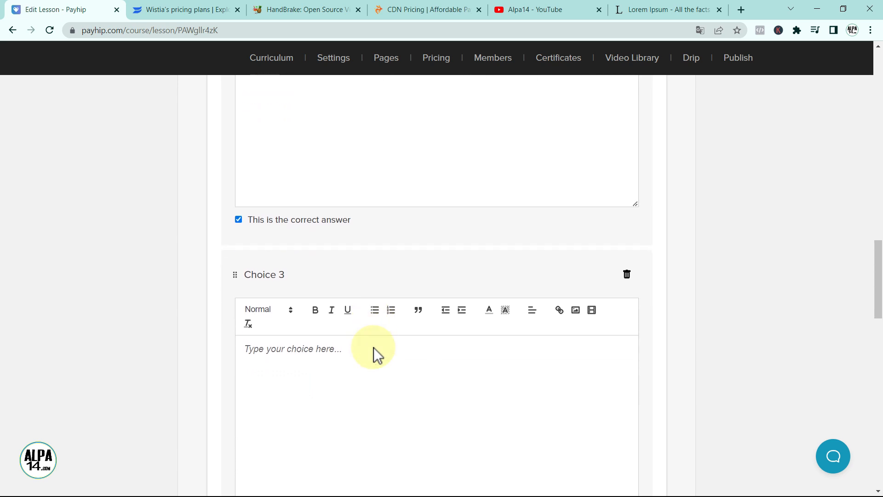
{"action": "left_click", "coordinate": [253, 251]}
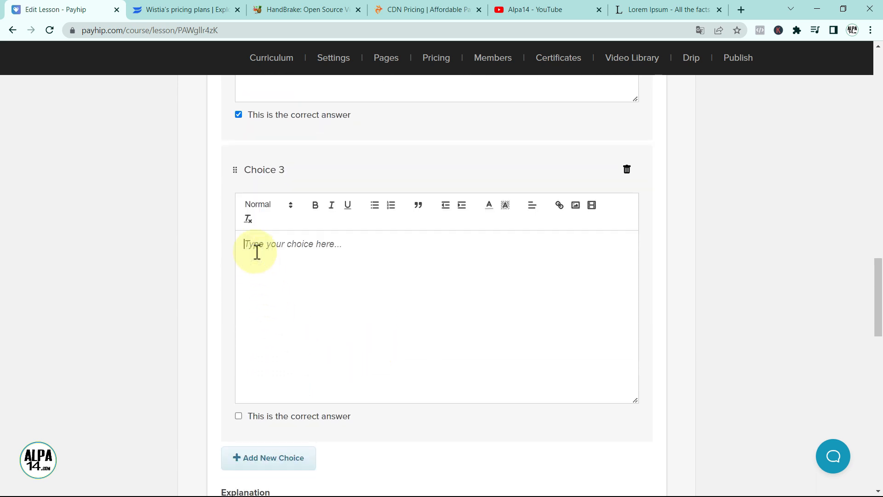
{"action": "type", "text": "Réponse 3"}
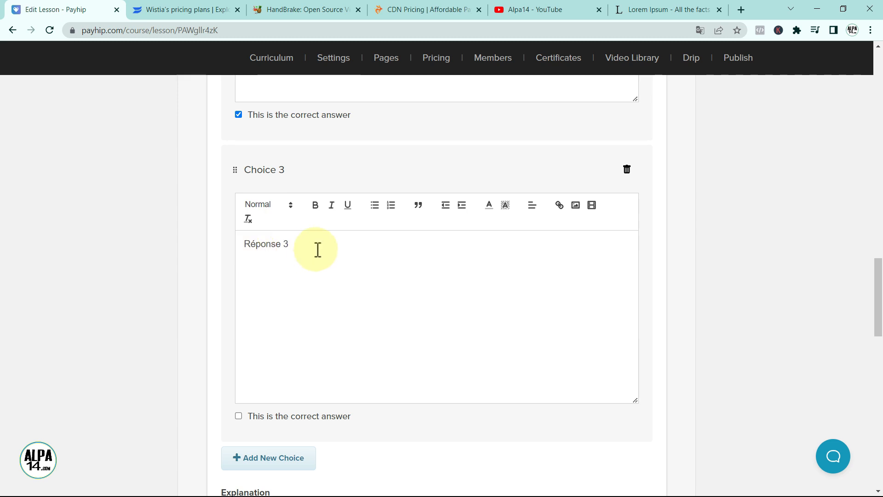
{"action": "scroll", "coordinate": [315, 251], "scroll_direction": "down", "scroll_amount": 4}
{"action": "scroll", "coordinate": [285, 322], "scroll_direction": "down", "scroll_amount": 3}
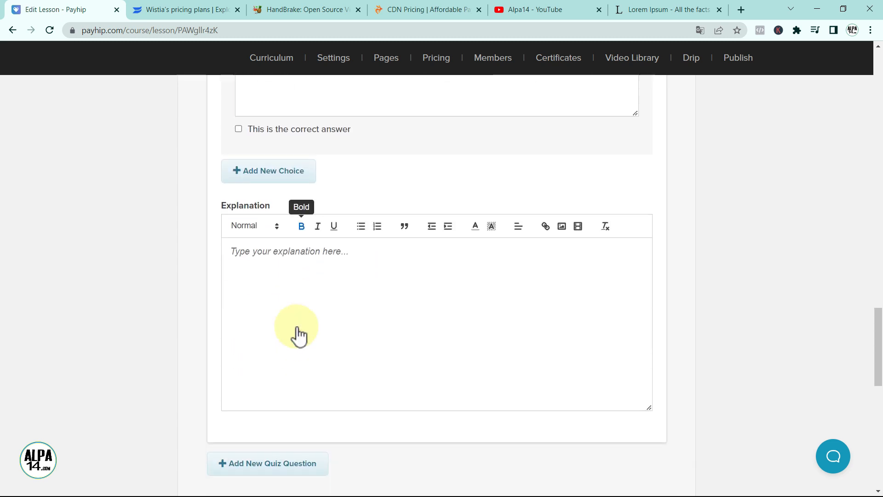
{"action": "left_click", "coordinate": [361, 257]}
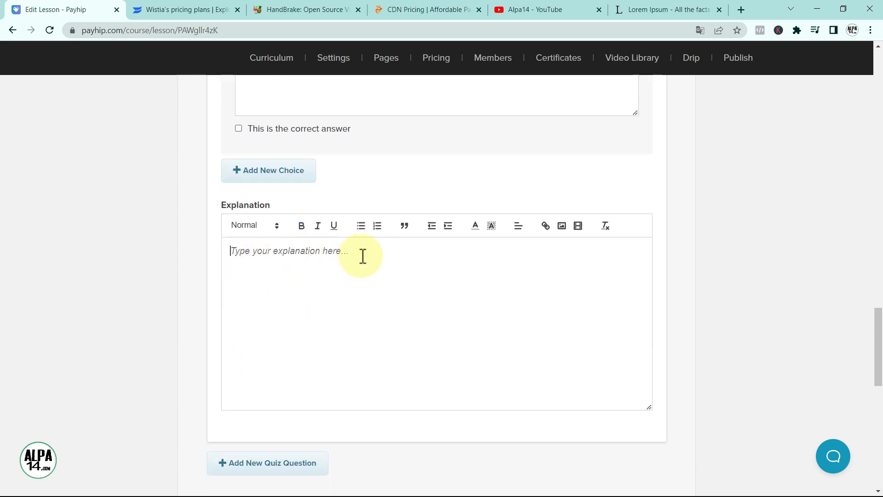
- Save the Quiz - QCM lesson changes and return to the top of the Edit Lesson page
{"action": "scroll", "coordinate": [416, 276], "scroll_direction": "up", "scroll_amount": 6}
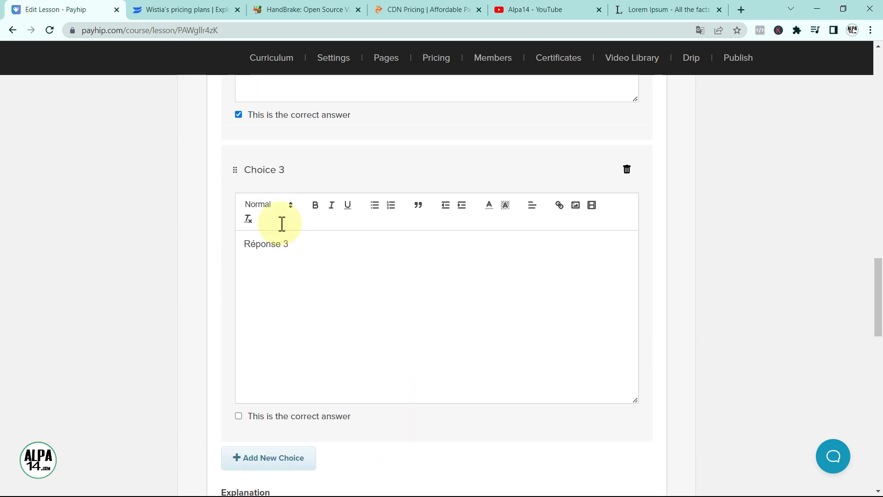
{"action": "scroll", "coordinate": [378, 380], "scroll_direction": "down", "scroll_amount": 4}
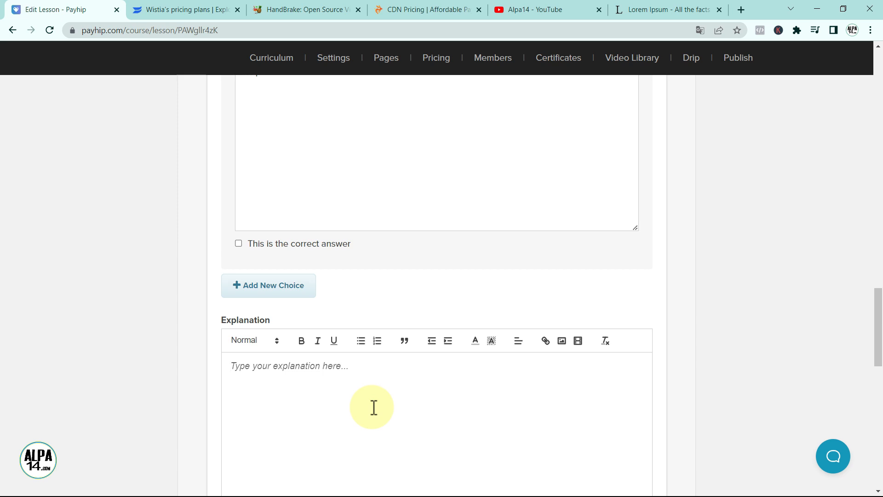
{"action": "scroll", "coordinate": [373, 404], "scroll_direction": "down", "scroll_amount": 6}
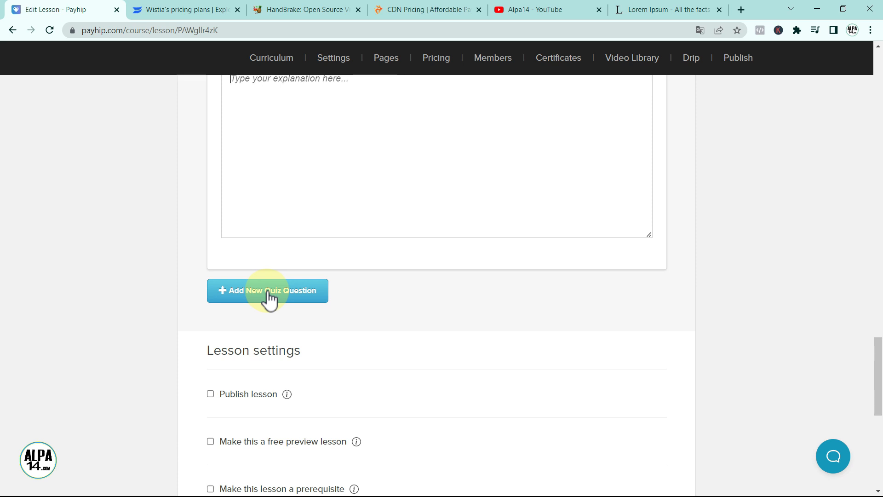
{"action": "scroll", "coordinate": [269, 300], "scroll_direction": "down", "scroll_amount": 9}
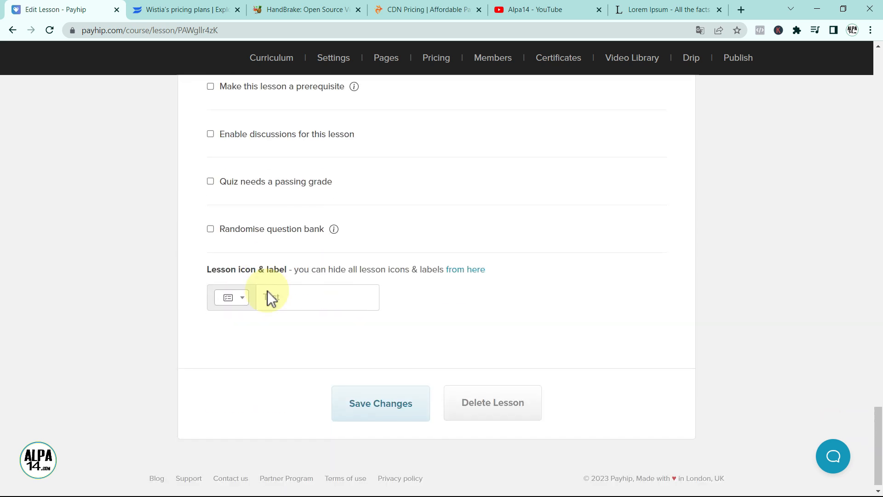
{"action": "left_click", "coordinate": [388, 407]}
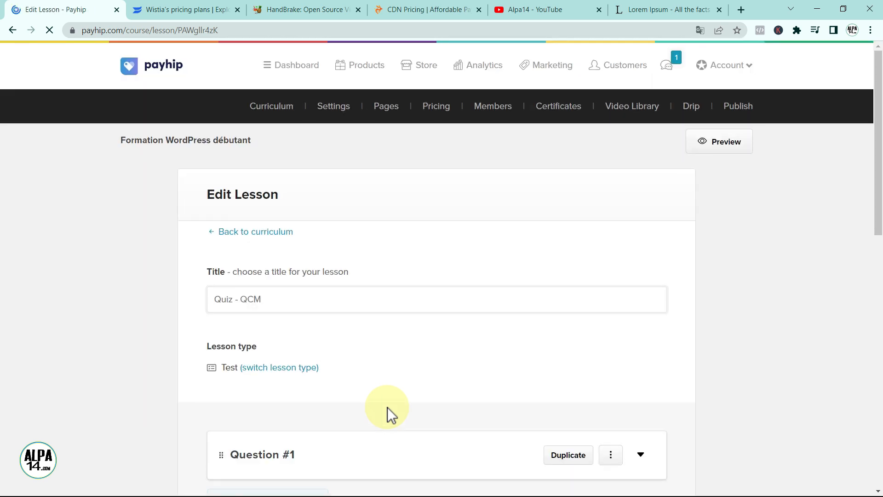
{"action": "scroll", "coordinate": [394, 357], "scroll_direction": "down", "scroll_amount": 5}
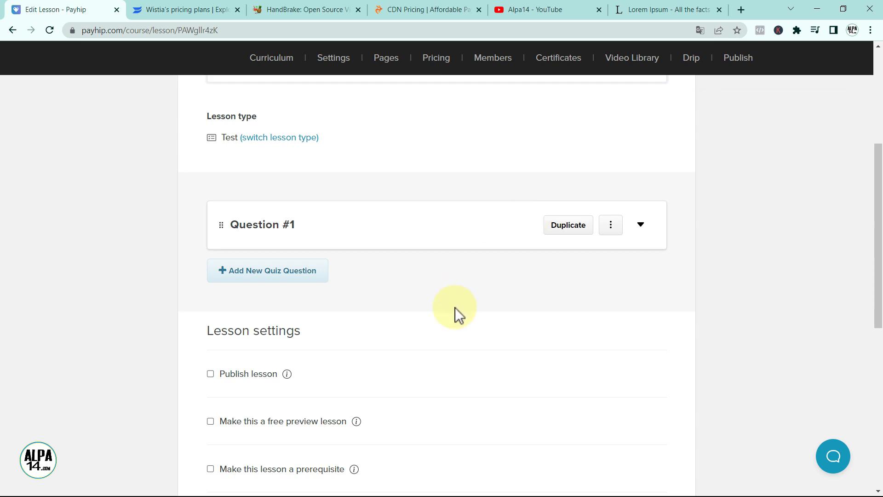
{"action": "scroll", "coordinate": [449, 321], "scroll_direction": "up", "scroll_amount": 4}
{"action": "scroll", "coordinate": [448, 321], "scroll_direction": "up", "scroll_amount": 2}
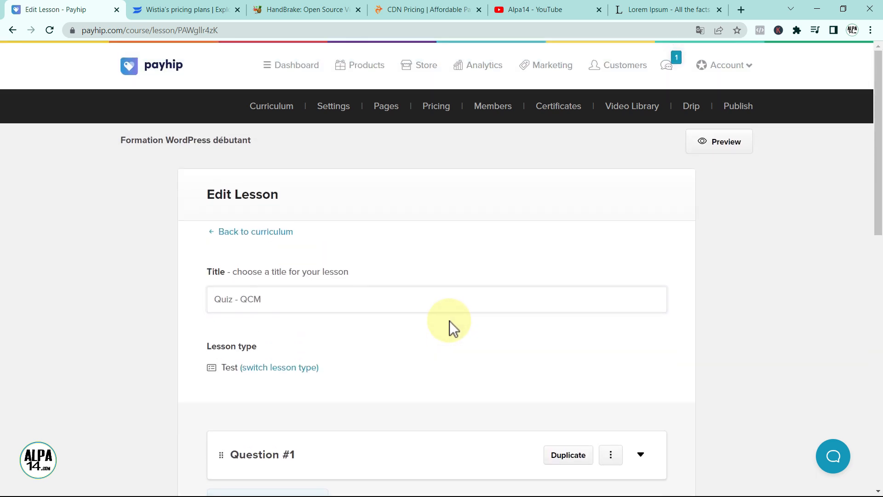
{"action": "left_click", "coordinate": [721, 149]}
- Preview the Quiz - QCM lesson, answer Réponse 2 for a 100% score, then return to the editor
{"action": "left_click", "coordinate": [716, 164]}
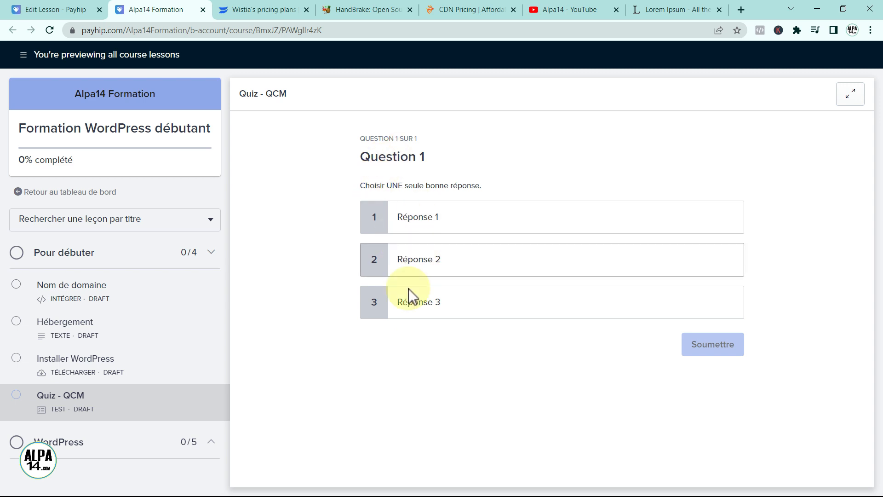
{"action": "left_click", "coordinate": [405, 262]}
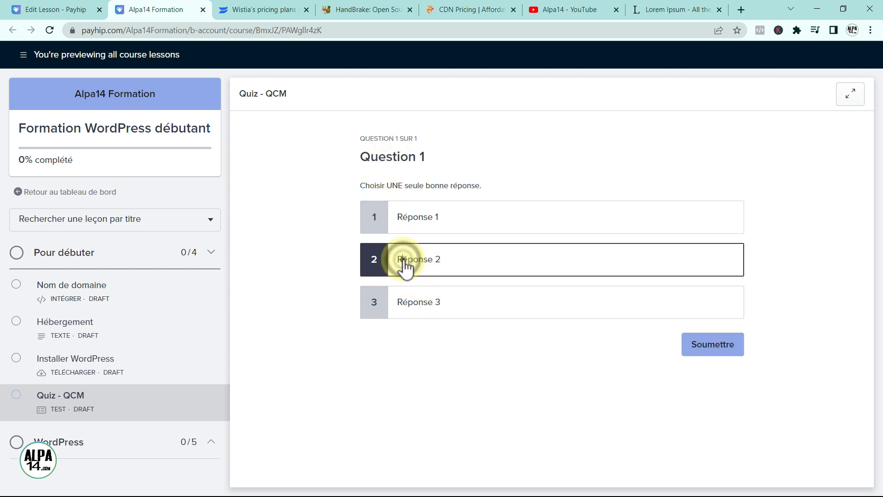
{"action": "left_click", "coordinate": [718, 345]}
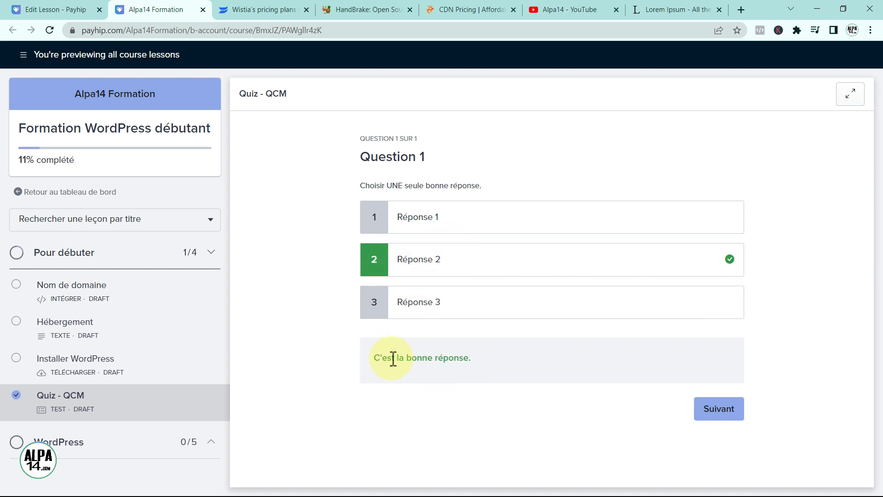
{"action": "left_click", "coordinate": [707, 409]}
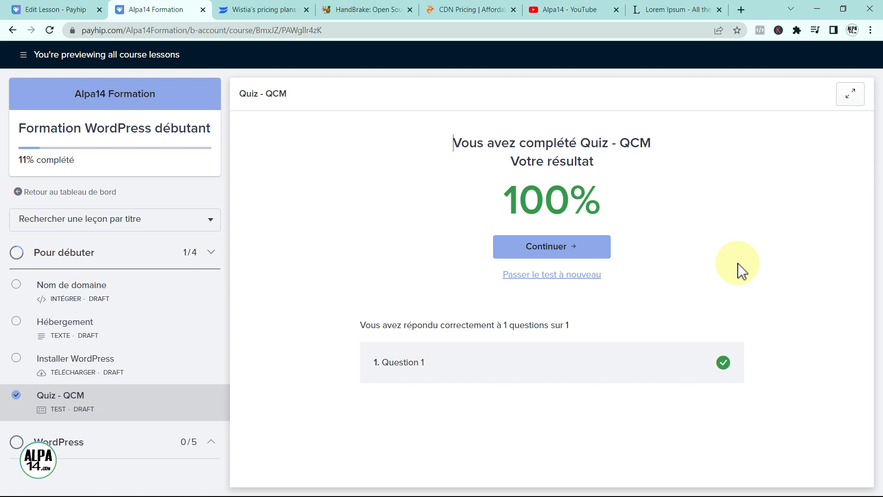
{"action": "left_click", "coordinate": [60, 10]}
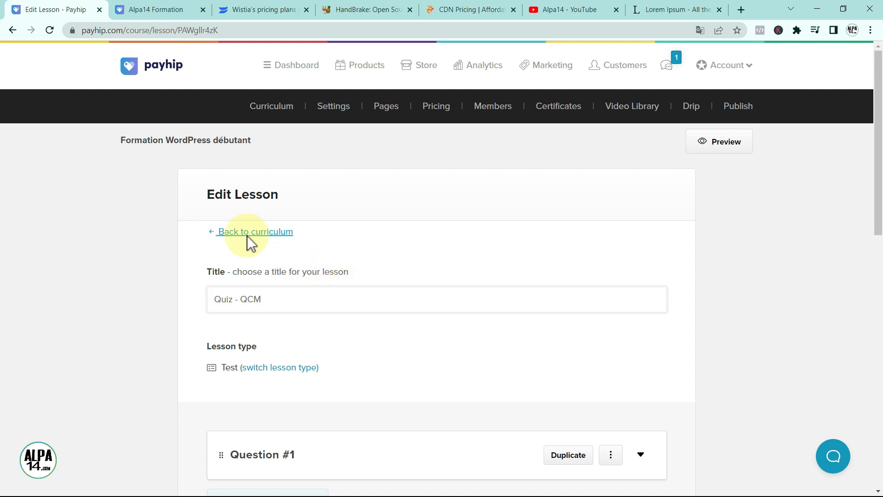
- Return to the curriculum and open the WordPress section's Découverte de l'interface lesson
{"action": "left_click", "coordinate": [269, 231]}
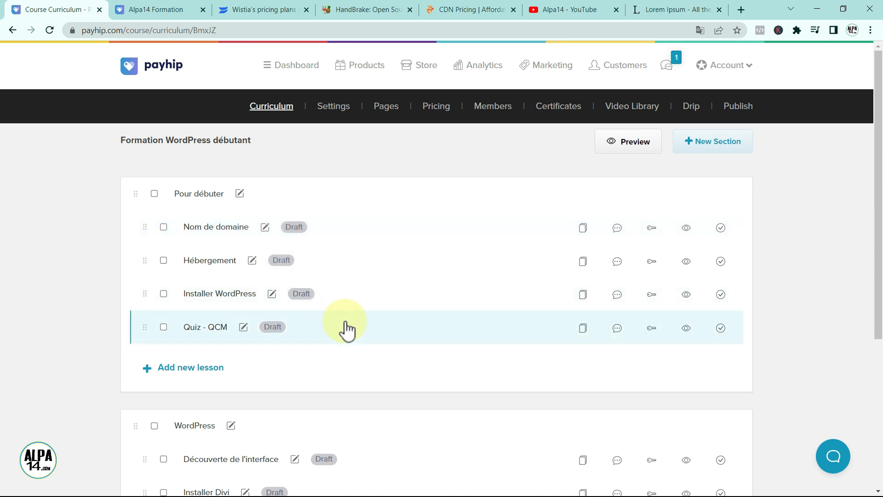
{"action": "scroll", "coordinate": [346, 327], "scroll_direction": "down", "scroll_amount": 4}
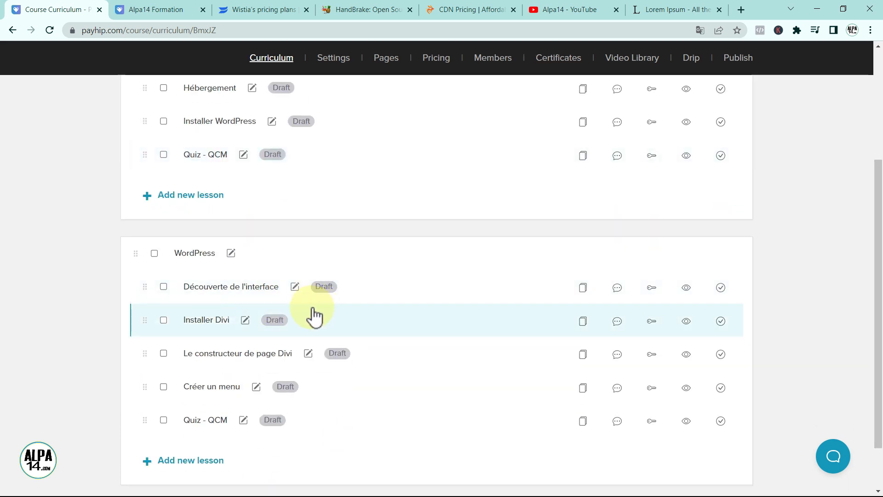
{"action": "left_click", "coordinate": [227, 288]}
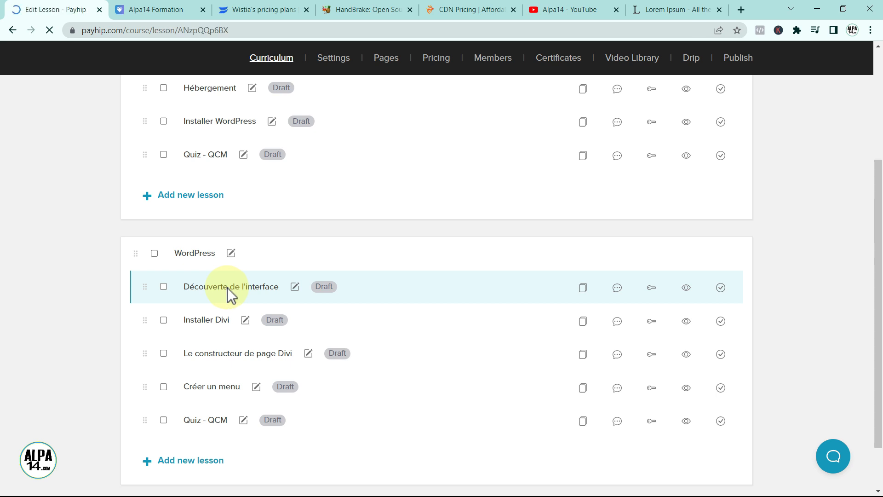
{"action": "scroll", "coordinate": [416, 353], "scroll_direction": "down", "scroll_amount": 1}
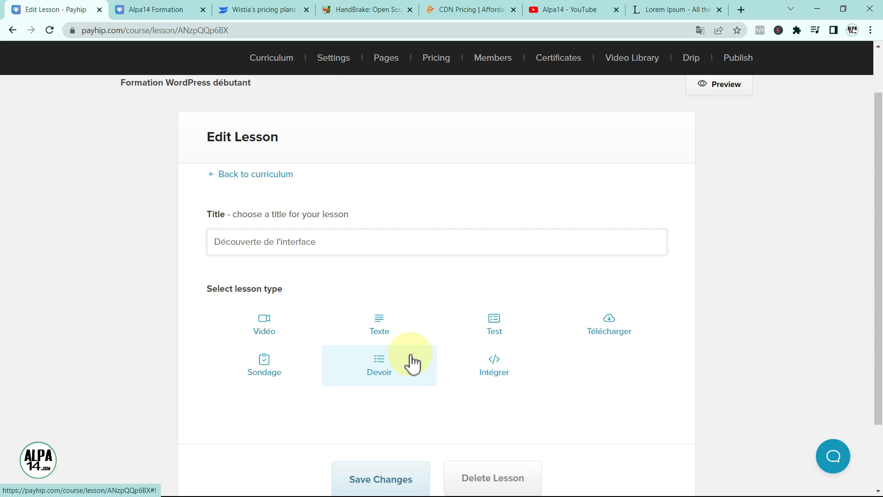
- Set Découverte de l'interface to Devoir and keep one pasted Lorem ipsum paragraph as instructions
{"action": "left_click", "coordinate": [385, 368]}
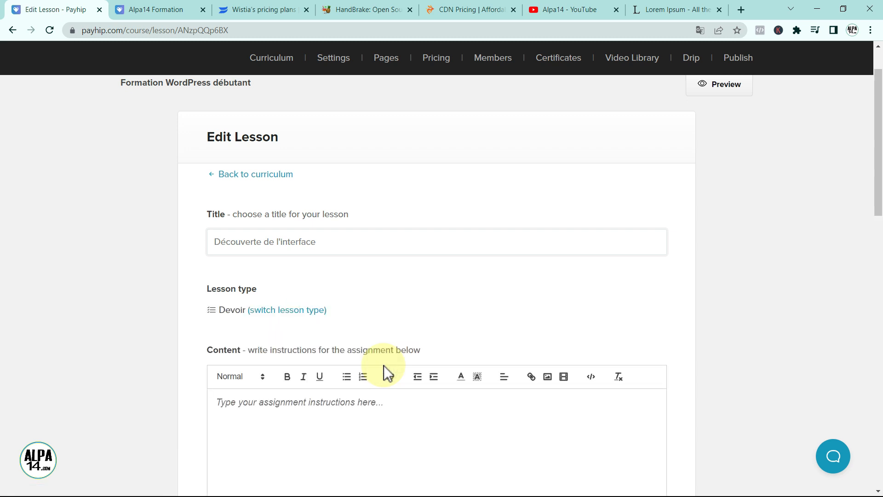
{"action": "scroll", "coordinate": [383, 365], "scroll_direction": "down", "scroll_amount": 1}
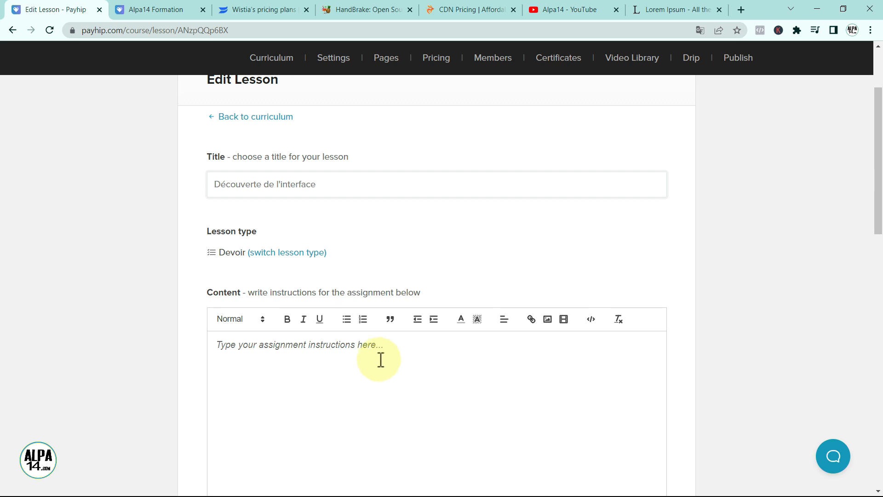
{"action": "scroll", "coordinate": [314, 317], "scroll_direction": "down", "scroll_amount": 1}
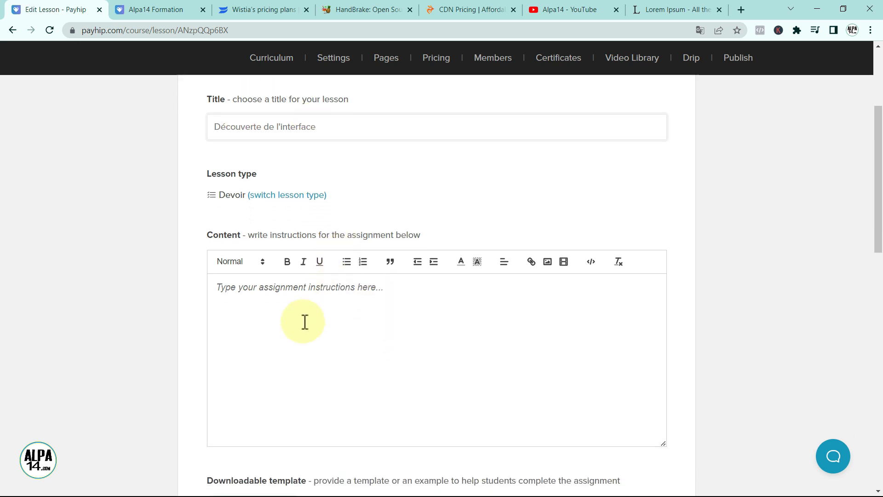
{"action": "left_click", "coordinate": [248, 291]}
{"action": "key", "text": "ctrl+v"}
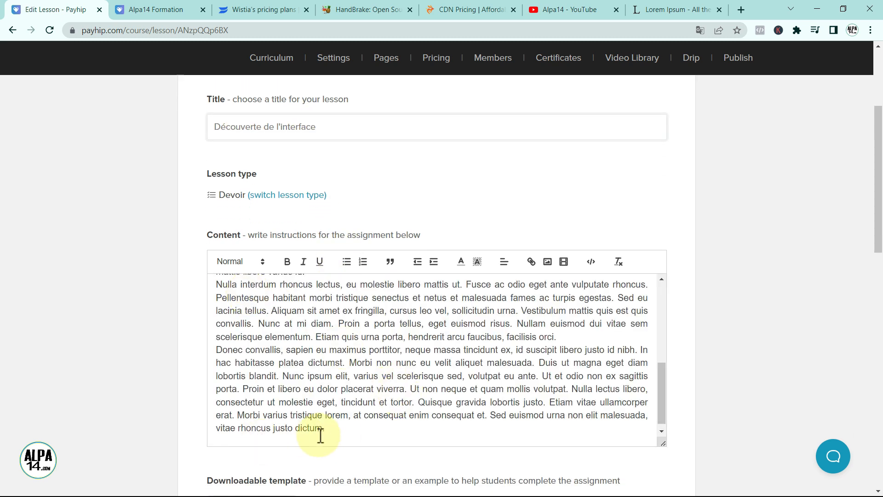
{"action": "left_click_drag", "start_coordinate": [330, 428], "coordinate": [219, 368]}
{"action": "key", "text": "BackSpace"}
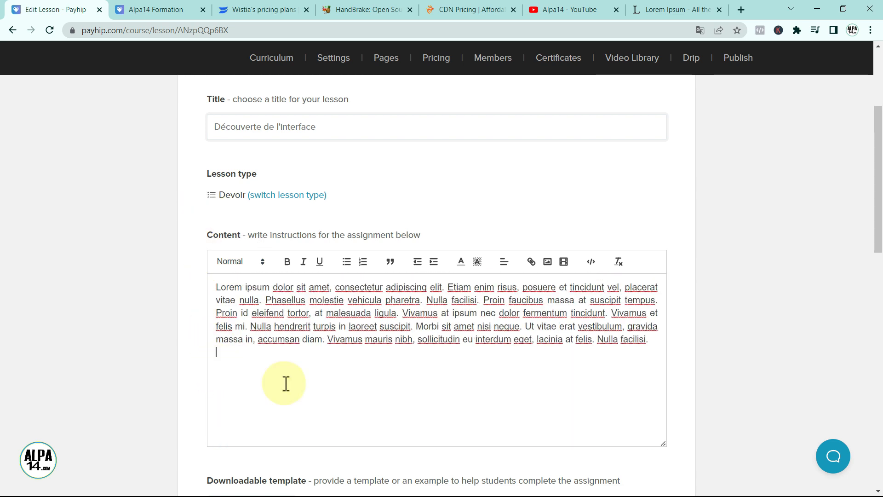
{"action": "scroll", "coordinate": [285, 382], "scroll_direction": "down", "scroll_amount": 4}
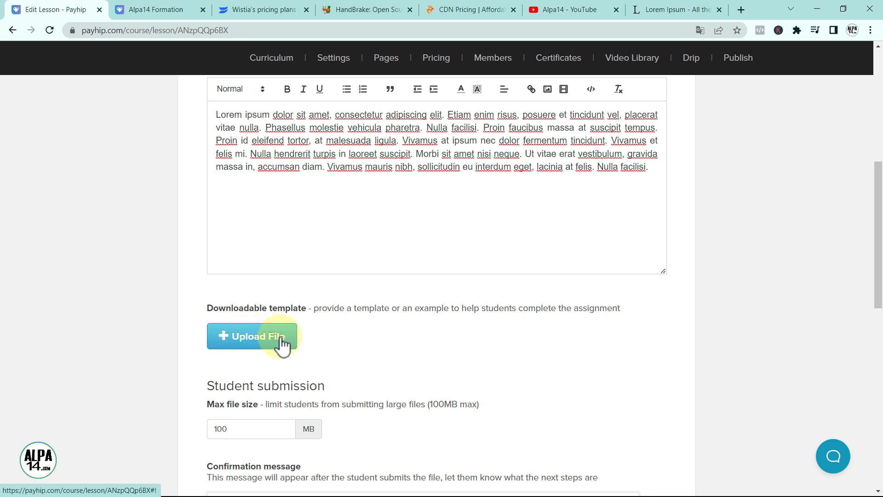
{"action": "scroll", "coordinate": [396, 365], "scroll_direction": "down", "scroll_amount": 2}
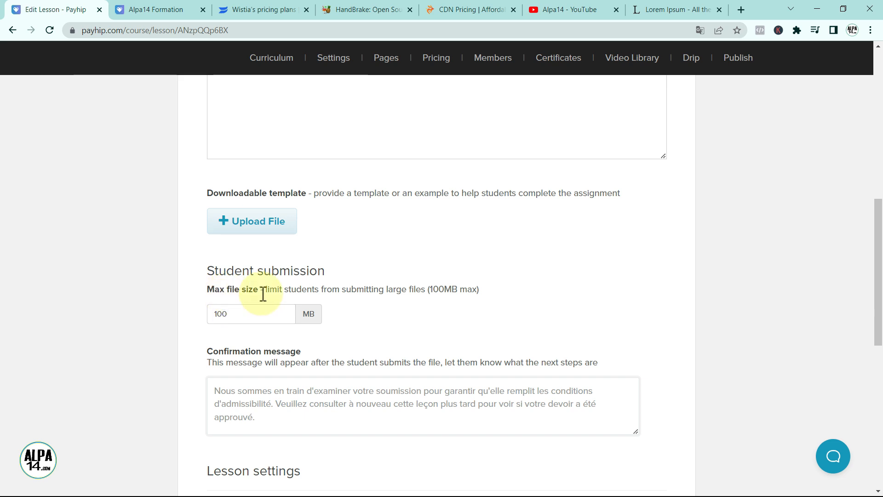
- Enter 'Merci' as the assignment's confirmation message
{"action": "left_click_drag", "start_coordinate": [270, 291], "coordinate": [469, 295]}
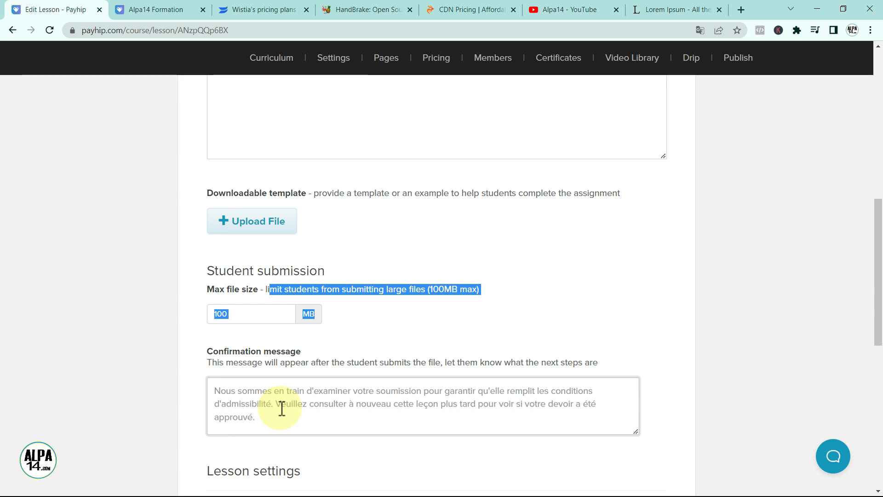
{"action": "scroll", "coordinate": [281, 408], "scroll_direction": "down", "scroll_amount": 3}
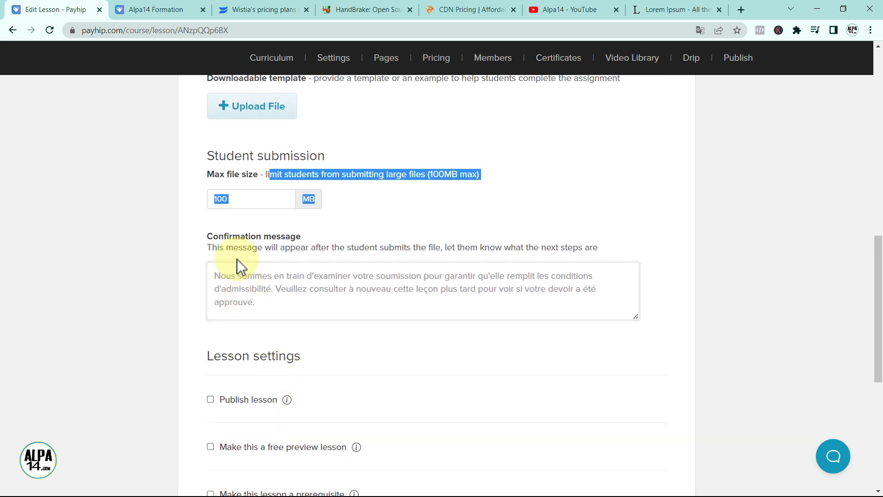
{"action": "left_click", "coordinate": [214, 275]}
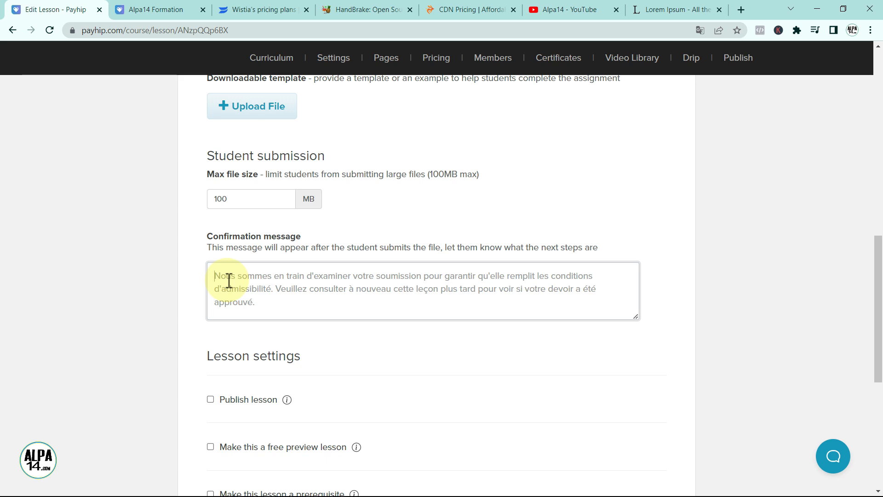
{"action": "type", "text": "Merci"}
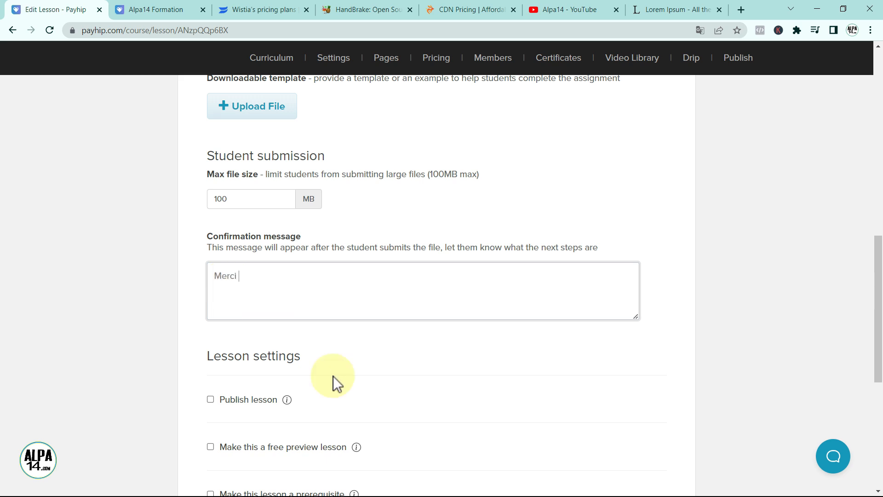
- Save the Devoir lesson and return to the Formation WordPress débutant curriculum
{"action": "scroll", "coordinate": [286, 384], "scroll_direction": "down", "scroll_amount": 4}
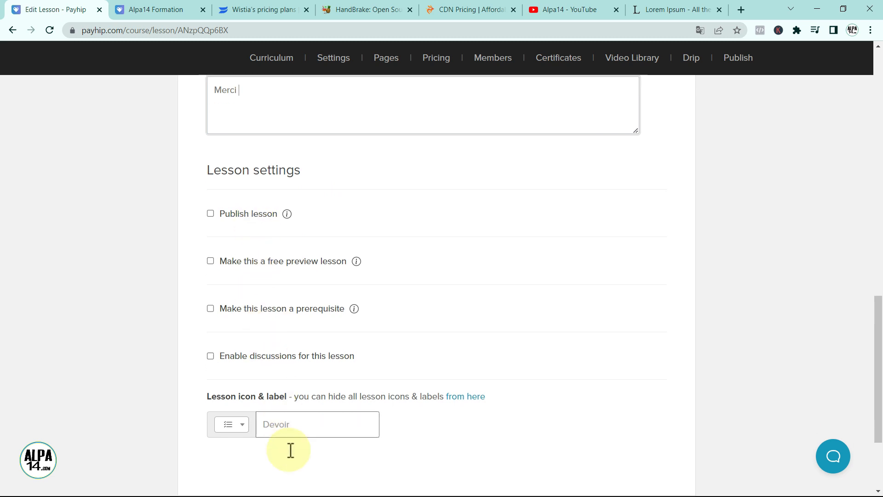
{"action": "scroll", "coordinate": [290, 450], "scroll_direction": "down", "scroll_amount": 3}
{"action": "left_click", "coordinate": [374, 394]}
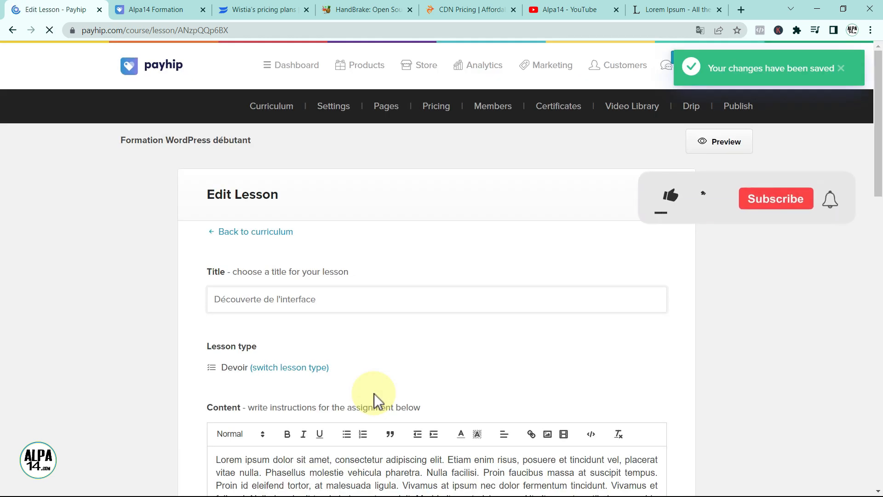
{"action": "left_click", "coordinate": [259, 232]}
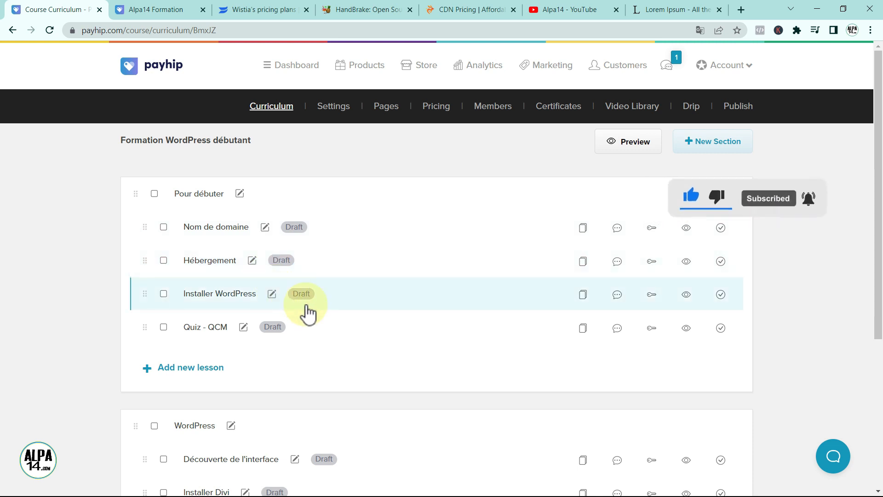
- Open the Installer Divi lesson and choose the Sondage lesson type
{"action": "scroll", "coordinate": [306, 312], "scroll_direction": "down", "scroll_amount": 4}
{"action": "left_click", "coordinate": [206, 322]}
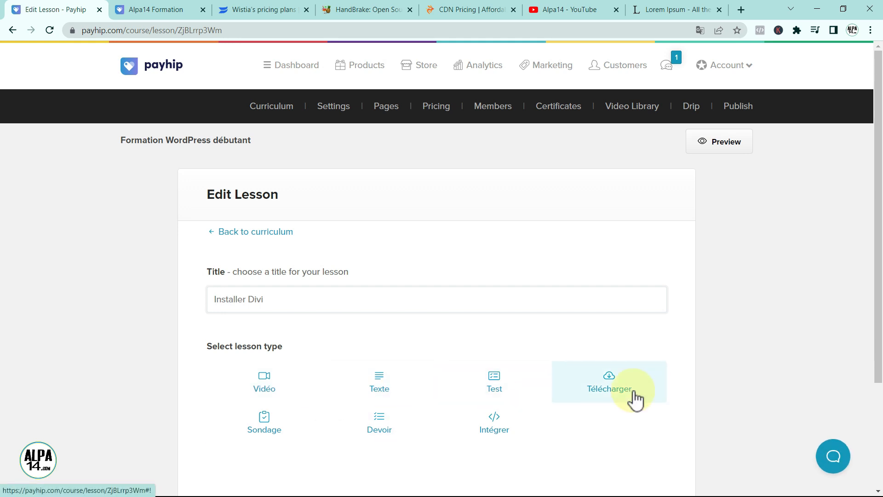
{"action": "left_click", "coordinate": [274, 428]}
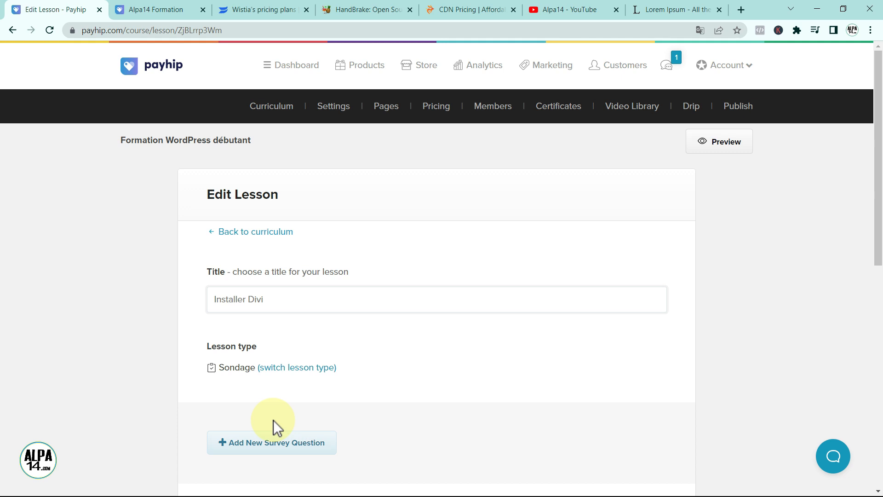
{"action": "scroll", "coordinate": [381, 388], "scroll_direction": "down", "scroll_amount": 3}
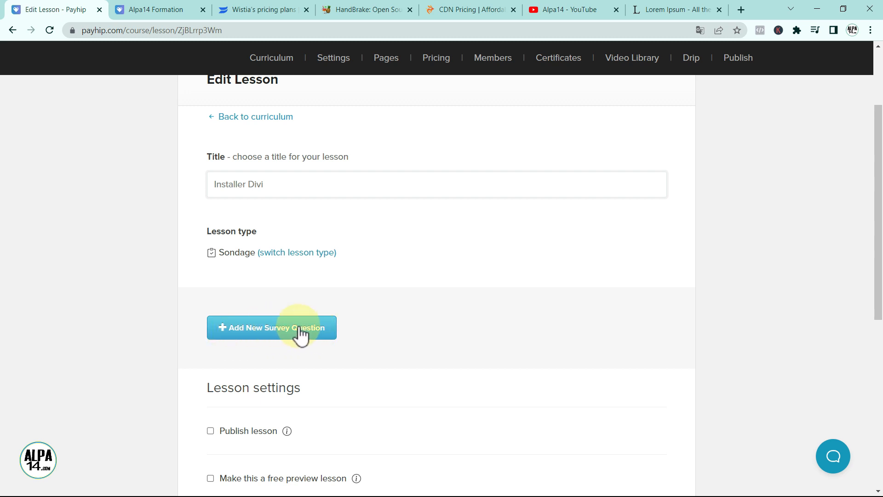
- Add survey Question #1 and set its question type to Rating
{"action": "left_click", "coordinate": [299, 330]}
{"action": "scroll", "coordinate": [282, 338], "scroll_direction": "down", "scroll_amount": 3}
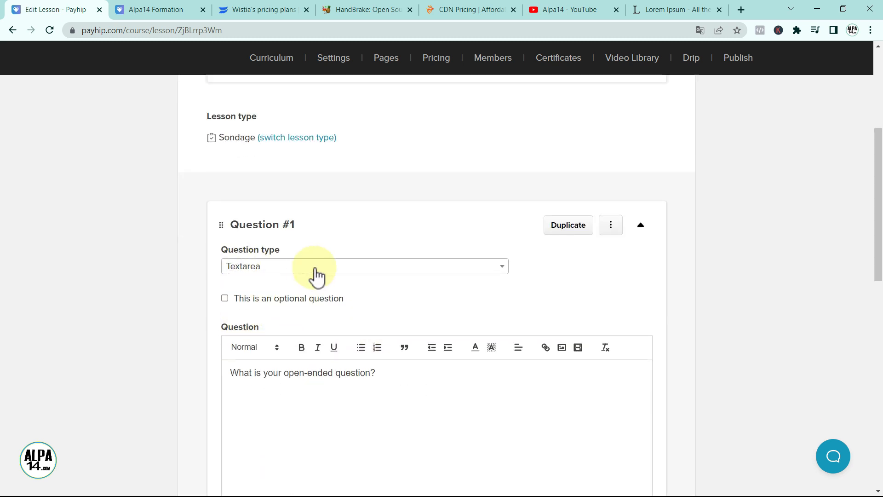
{"action": "left_click", "coordinate": [501, 271]}
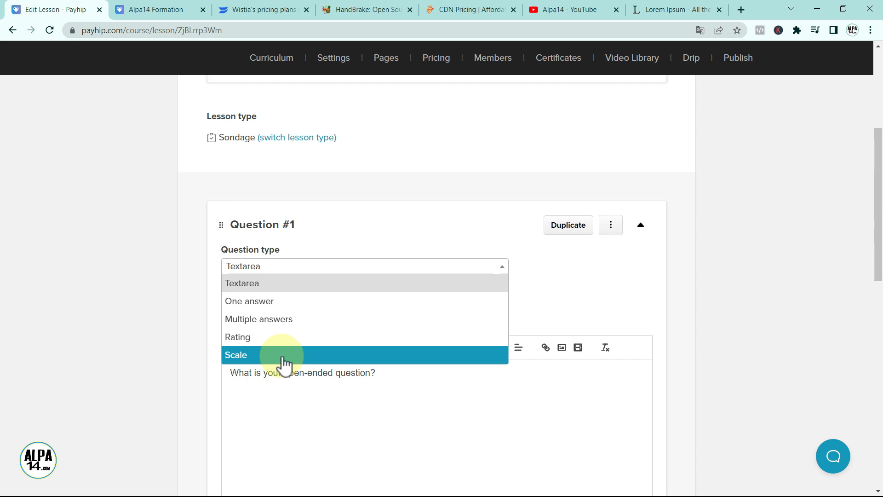
{"action": "left_click", "coordinate": [254, 341]}
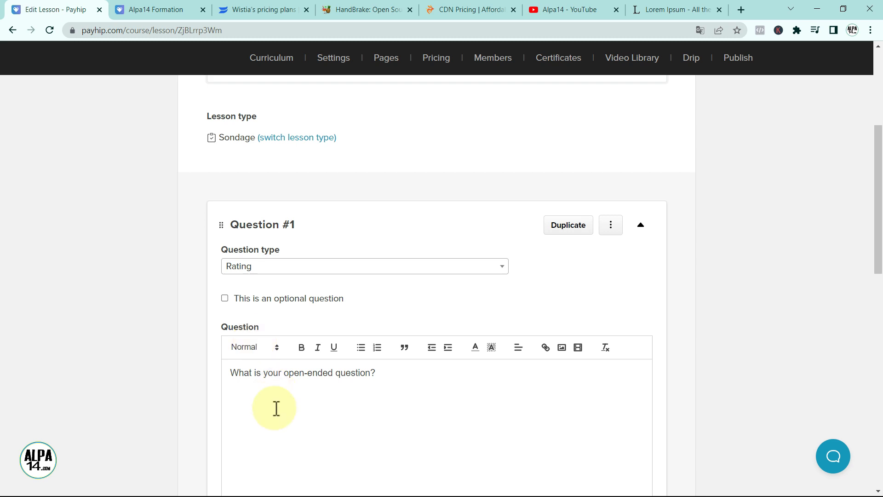
- Replace the placeholder question with 'Comment noteriez-vous cette formation ?'
{"action": "scroll", "coordinate": [275, 408], "scroll_direction": "down", "scroll_amount": 2}
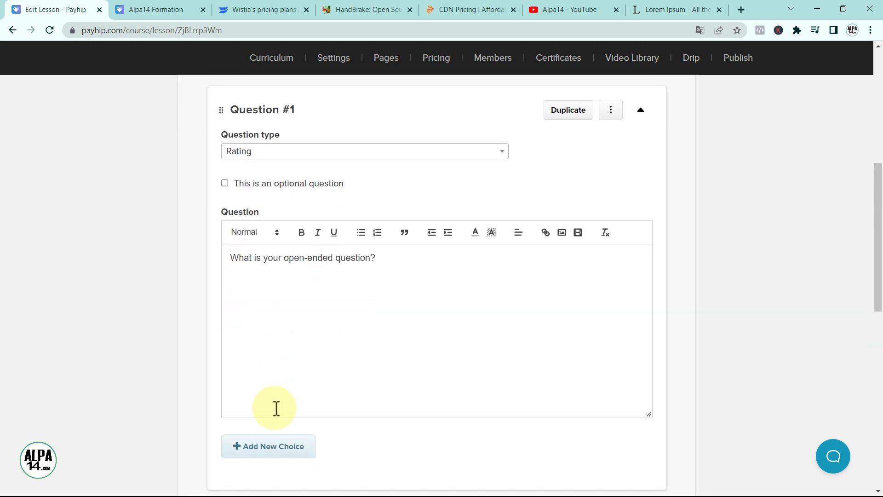
{"action": "scroll", "coordinate": [276, 408], "scroll_direction": "up", "scroll_amount": 1}
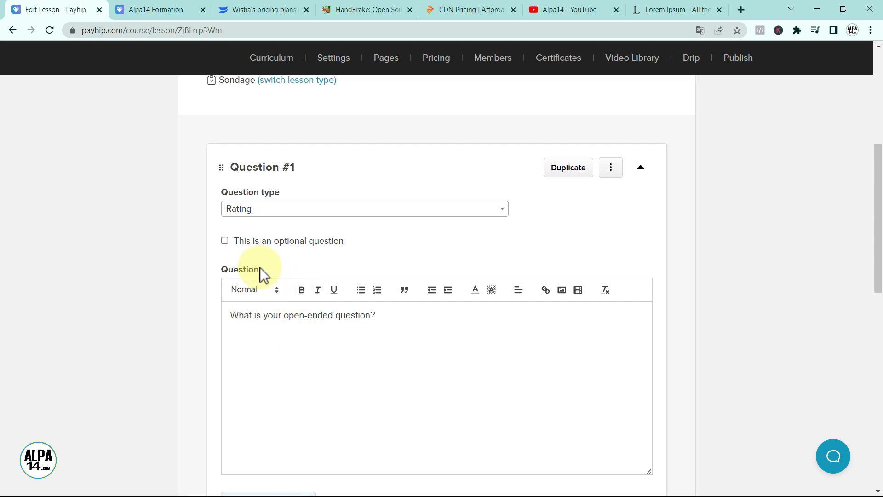
{"action": "left_click", "coordinate": [238, 316]}
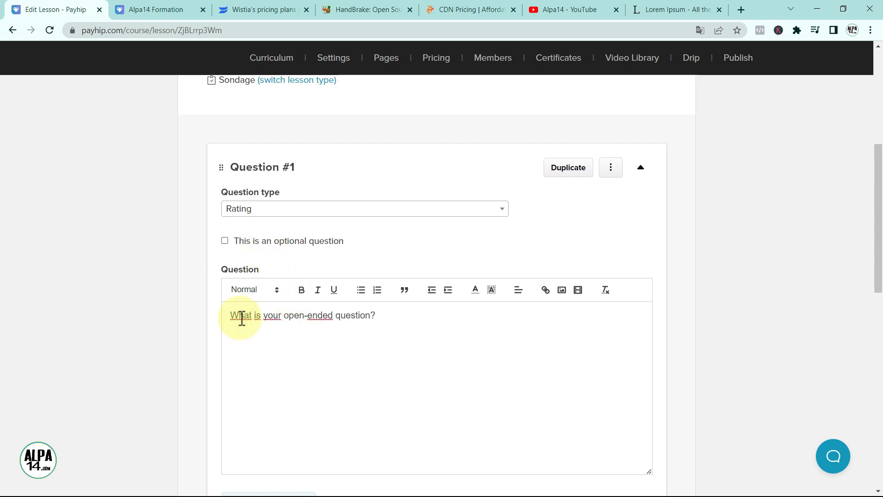
{"action": "left_click_drag", "start_coordinate": [389, 315], "coordinate": [214, 314]}
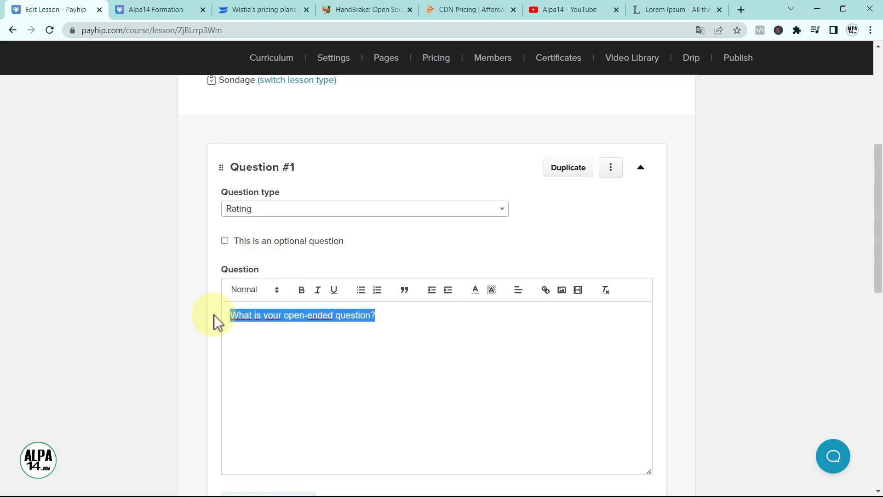
{"action": "type", "text": "Comment "}
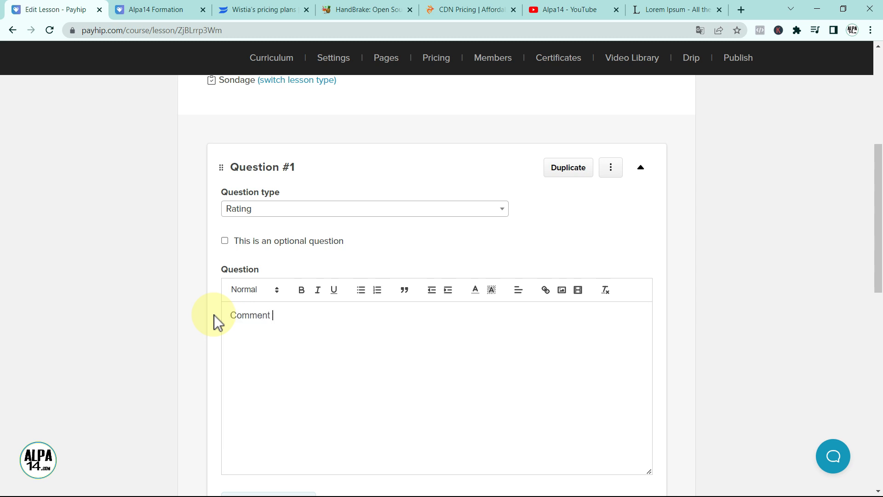
{"action": "type", "text": "noteriez-vous q"}
{"action": "type", "text": "ette formation ?"}
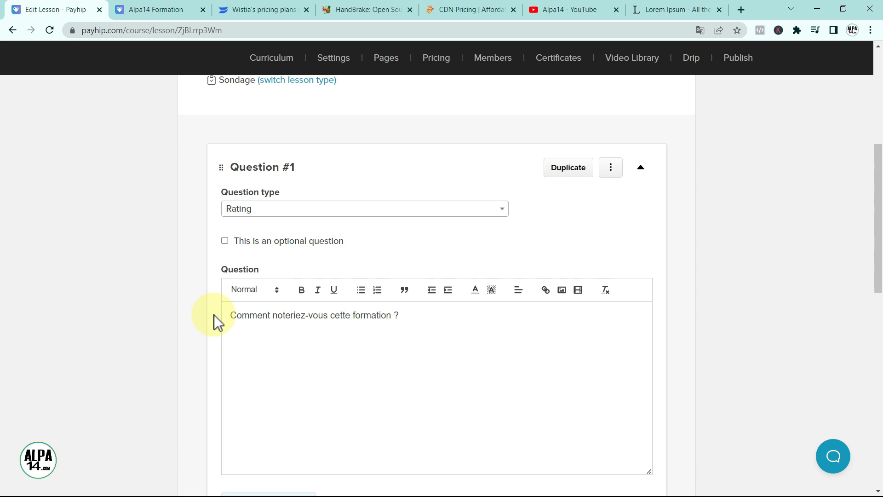
{"action": "scroll", "coordinate": [345, 357], "scroll_direction": "down", "scroll_amount": 3}
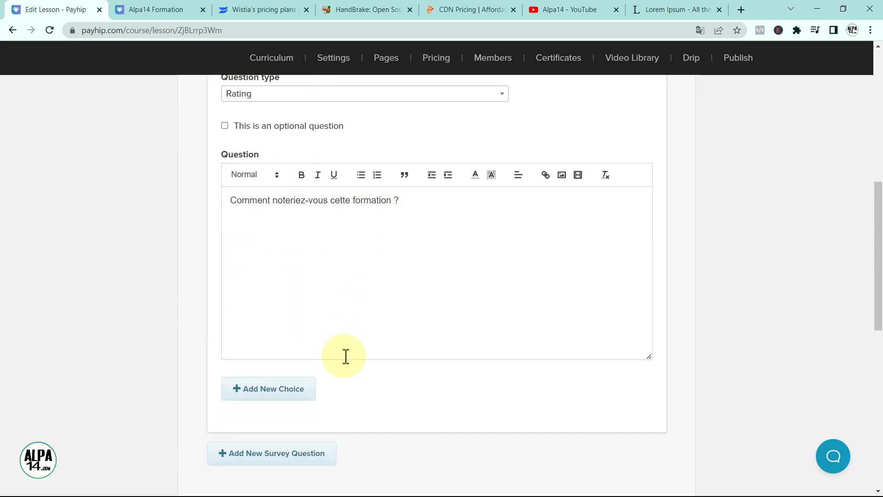
- Add three answer choices to the rating question: Très bien, Moyenne and Insatisfaisante
{"action": "left_click", "coordinate": [258, 395]}
{"action": "scroll", "coordinate": [333, 388], "scroll_direction": "down", "scroll_amount": 1}
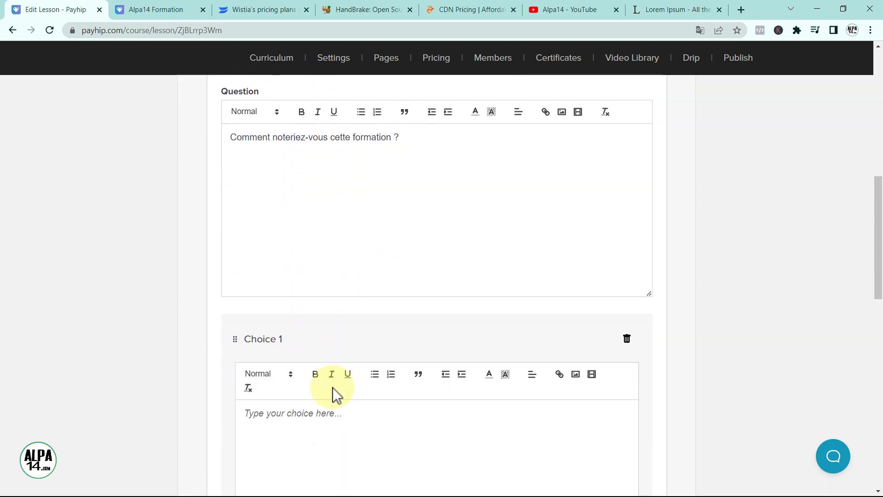
{"action": "scroll", "coordinate": [332, 387], "scroll_direction": "down", "scroll_amount": 5}
{"action": "scroll", "coordinate": [335, 387], "scroll_direction": "up", "scroll_amount": 3}
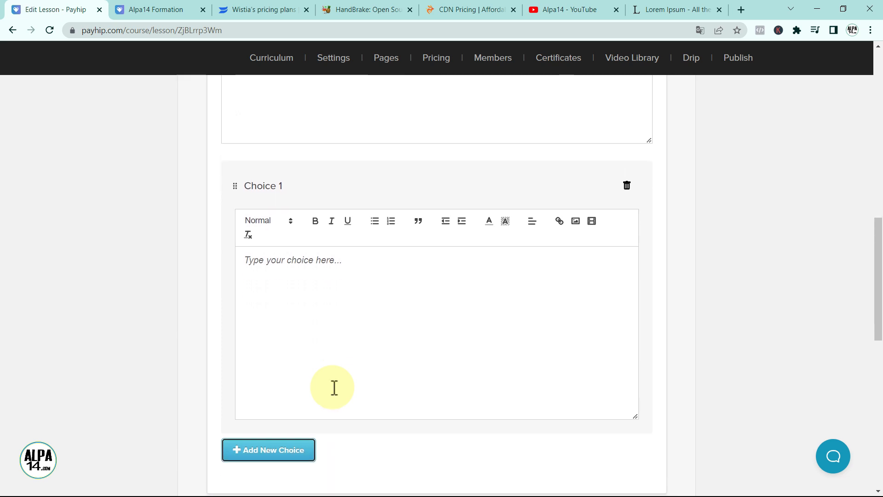
{"action": "left_click", "coordinate": [262, 367]}
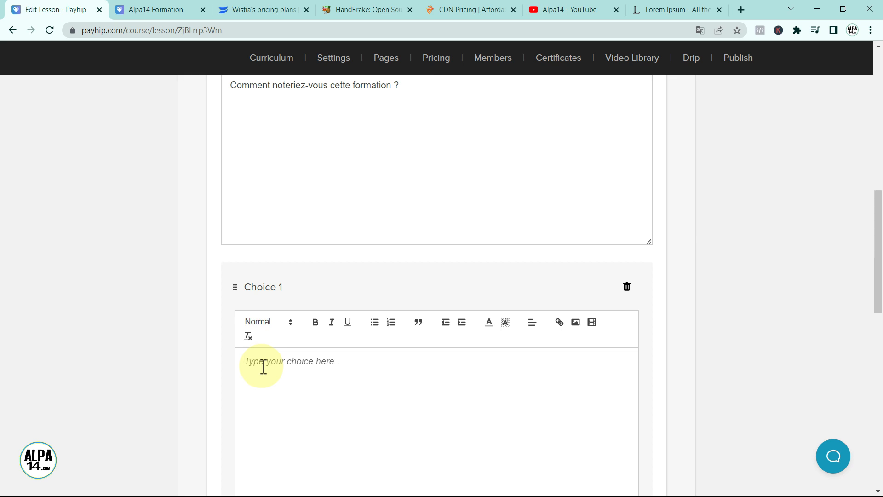
{"action": "type", "text": "Très bien"}
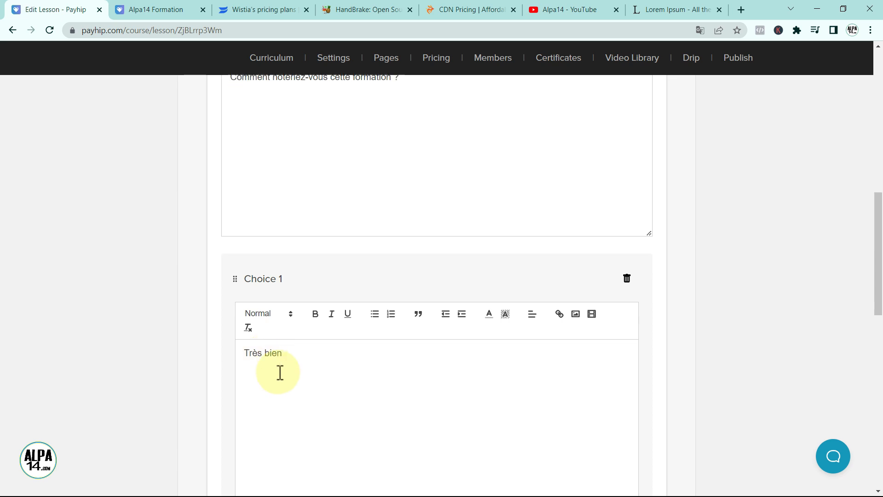
{"action": "scroll", "coordinate": [280, 370], "scroll_direction": "down", "scroll_amount": 5}
{"action": "left_click", "coordinate": [258, 321]}
{"action": "scroll", "coordinate": [275, 420], "scroll_direction": "down", "scroll_amount": 2}
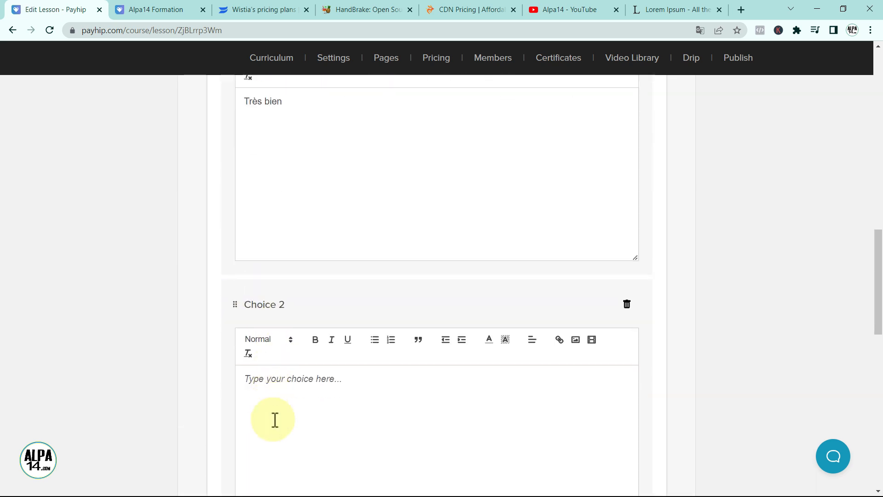
{"action": "left_click", "coordinate": [256, 377]}
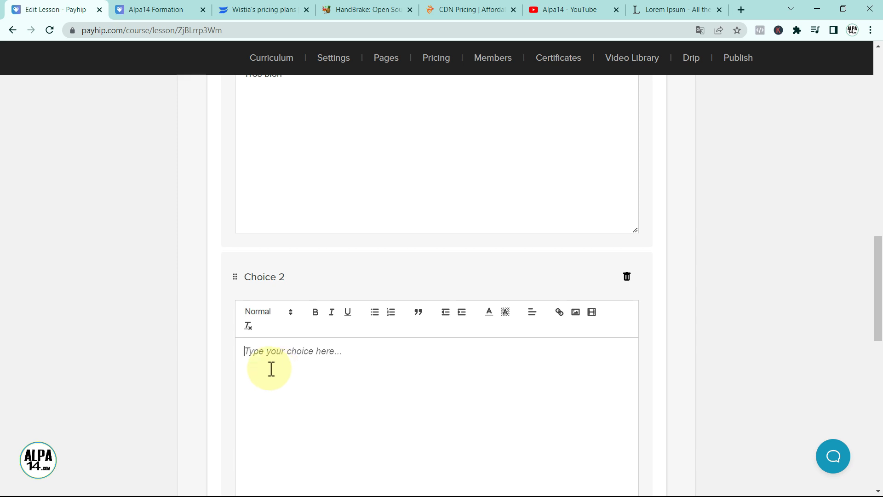
{"action": "type", "text": "Moyenne"}
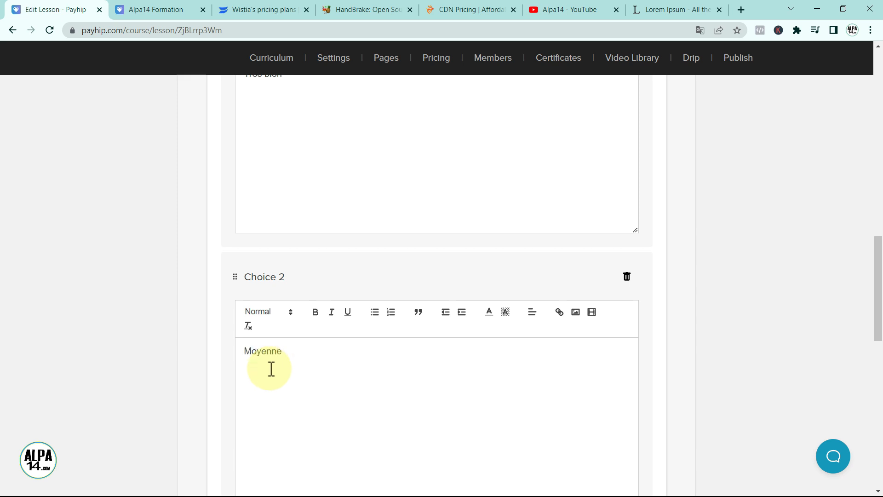
{"action": "scroll", "coordinate": [289, 379], "scroll_direction": "down", "scroll_amount": 4}
{"action": "left_click", "coordinate": [282, 374]}
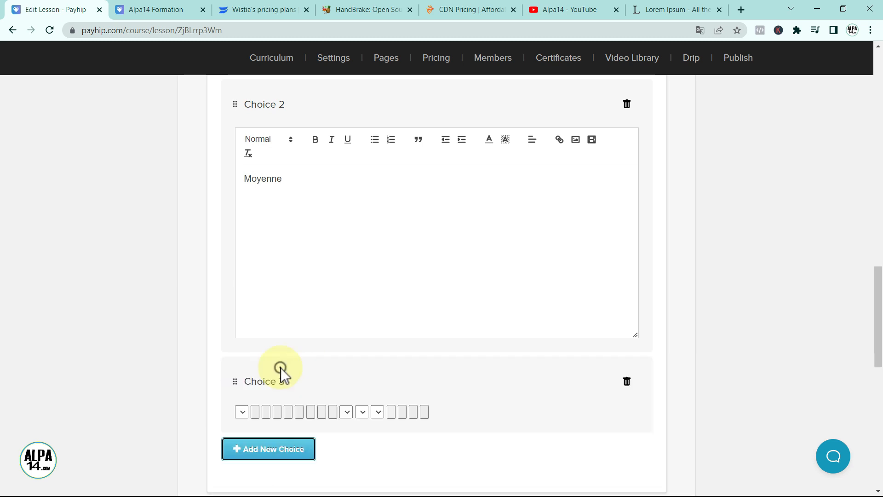
{"action": "scroll", "coordinate": [290, 367], "scroll_direction": "down", "scroll_amount": 4}
{"action": "left_click", "coordinate": [285, 314]}
{"action": "type", "text": "Insatisfais"}
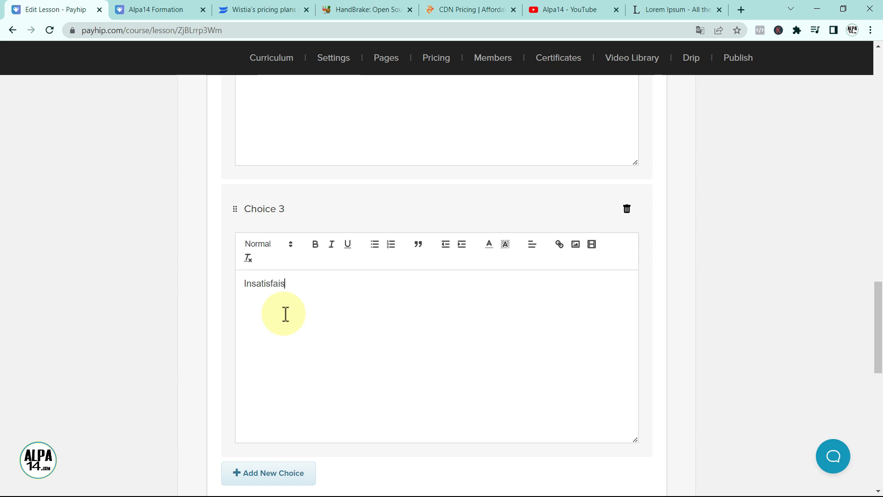
{"action": "type", "text": "ante"}
- Save the survey lesson with its new answer choices
{"action": "scroll", "coordinate": [360, 328], "scroll_direction": "down", "scroll_amount": 3}
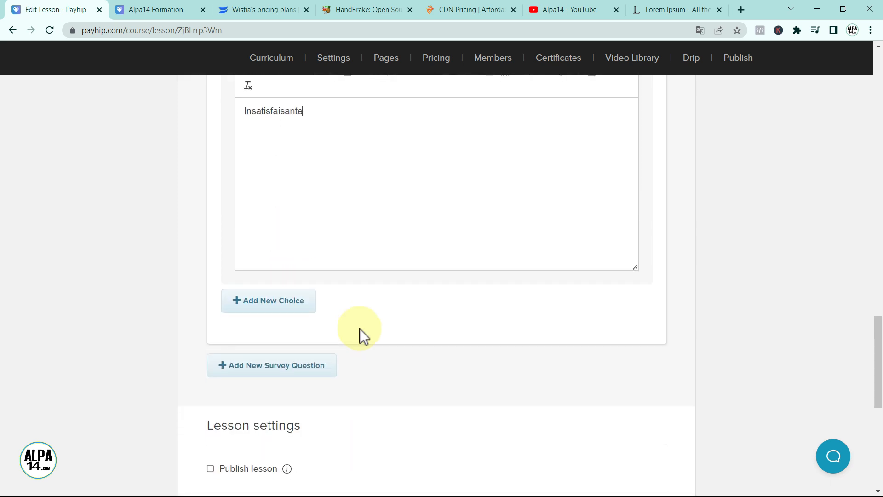
{"action": "scroll", "coordinate": [360, 328], "scroll_direction": "up", "scroll_amount": 8}
{"action": "scroll", "coordinate": [371, 335], "scroll_direction": "down", "scroll_amount": 4}
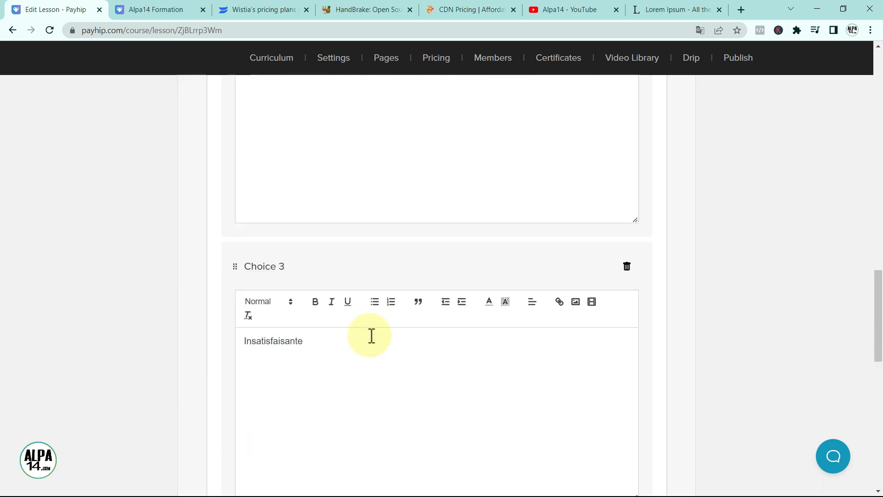
{"action": "scroll", "coordinate": [371, 336], "scroll_direction": "down", "scroll_amount": 12}
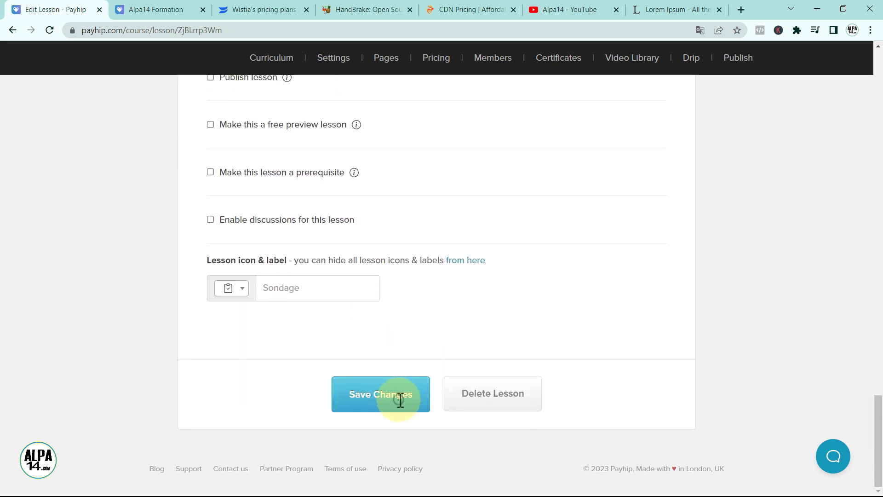
{"action": "left_click", "coordinate": [400, 395]}
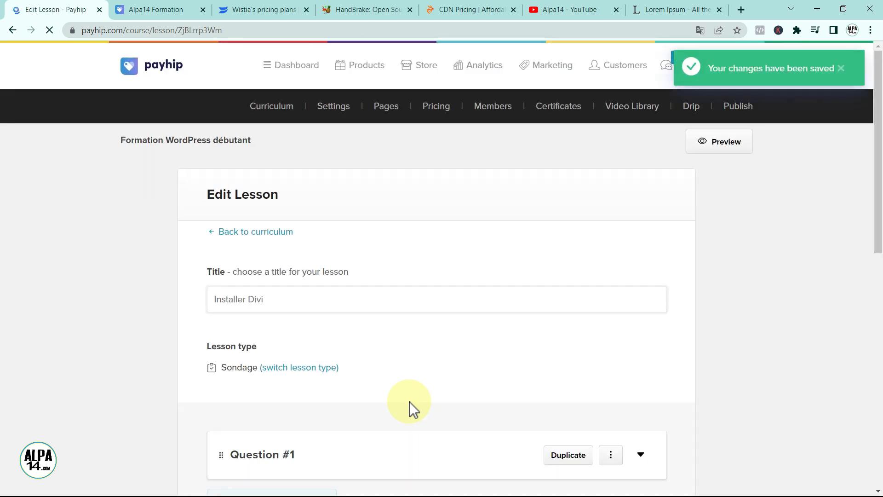
- Preview the Installer Divi lesson, submit a Très bien survey rating, and return to its editor
{"action": "left_click", "coordinate": [727, 141]}
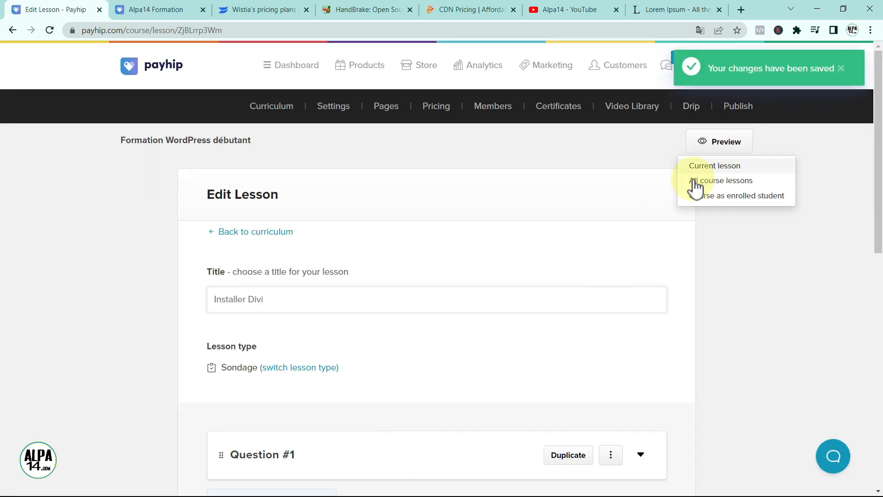
{"action": "left_click", "coordinate": [714, 167]}
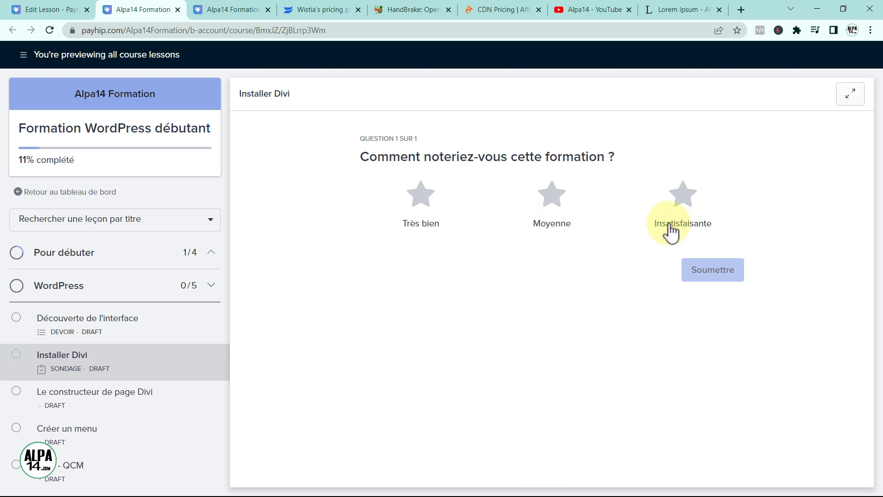
{"action": "left_click", "coordinate": [422, 204]}
{"action": "left_click", "coordinate": [703, 268]}
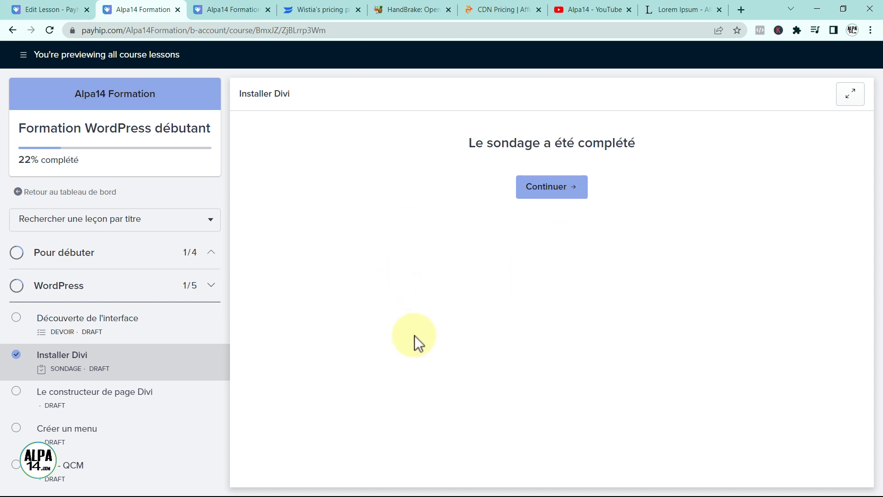
{"action": "left_click", "coordinate": [33, 10]}
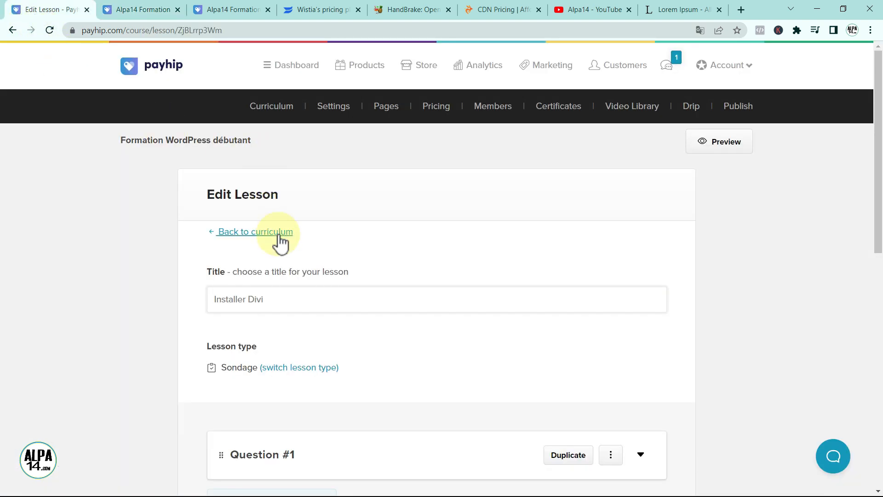
- Back in the curriculum, publish Nom de domaine, Hébergement, Installer WordPress and the first Quiz - QCM
{"action": "left_click", "coordinate": [252, 232]}
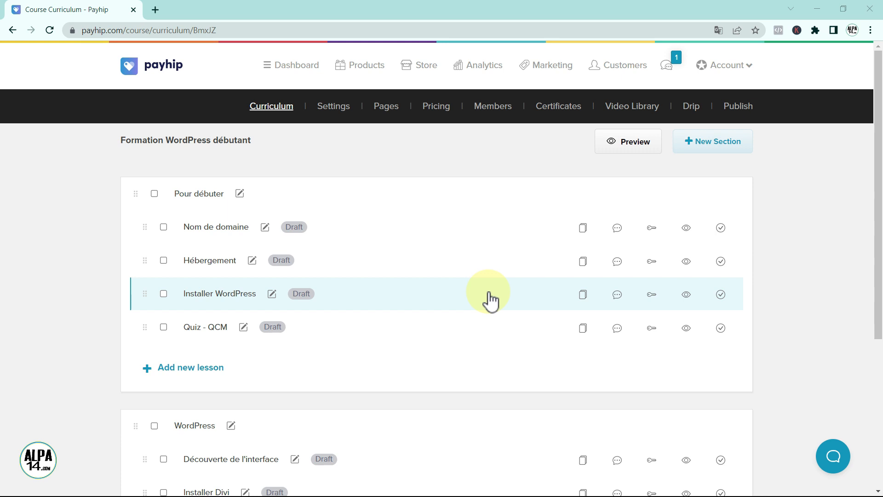
{"action": "left_click", "coordinate": [721, 228]}
{"action": "left_click", "coordinate": [721, 261]}
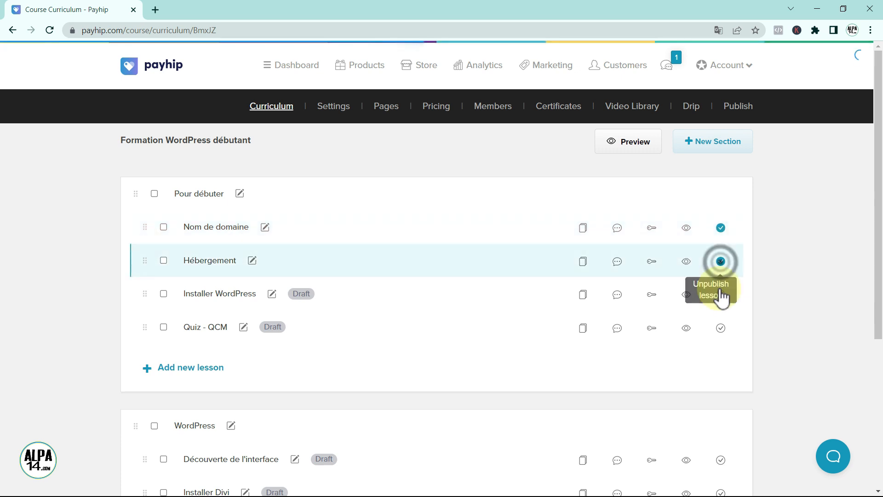
{"action": "left_click", "coordinate": [721, 294]}
{"action": "scroll", "coordinate": [722, 315], "scroll_direction": "down", "scroll_amount": 1}
{"action": "left_click", "coordinate": [720, 271]}
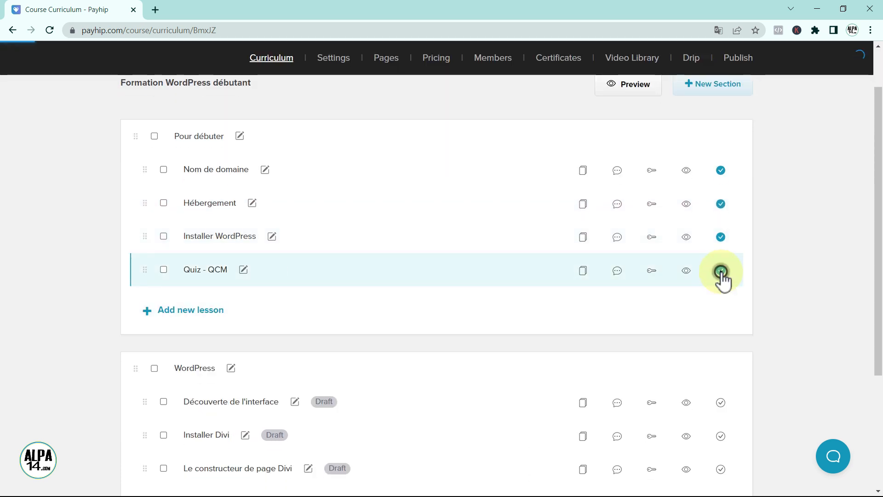
- Publish the WordPress section lessons, from Découverte de l'interface through its Quiz - QCM
{"action": "scroll", "coordinate": [722, 279], "scroll_direction": "down", "scroll_amount": 2}
{"action": "left_click", "coordinate": [721, 287]}
{"action": "left_click", "coordinate": [721, 321]}
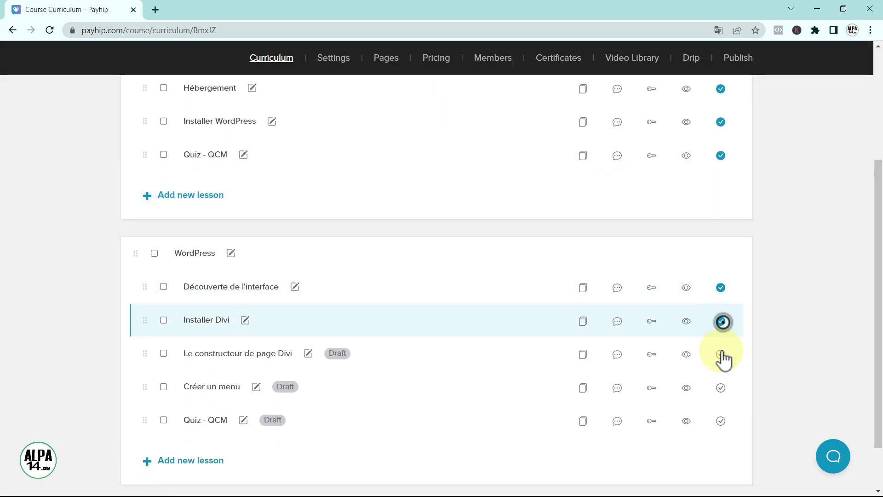
{"action": "left_click", "coordinate": [722, 354]}
{"action": "left_click", "coordinate": [721, 387]}
{"action": "left_click", "coordinate": [721, 421]}
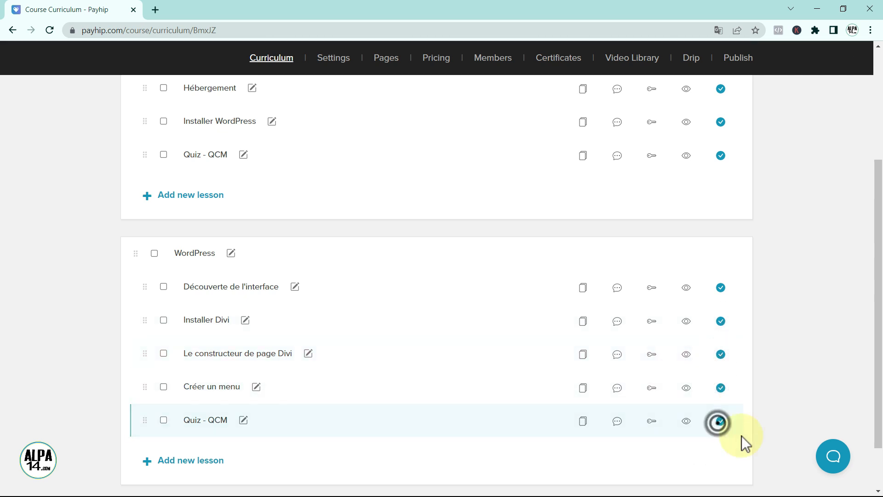
{"action": "scroll", "coordinate": [724, 435], "scroll_direction": "up", "scroll_amount": 3}
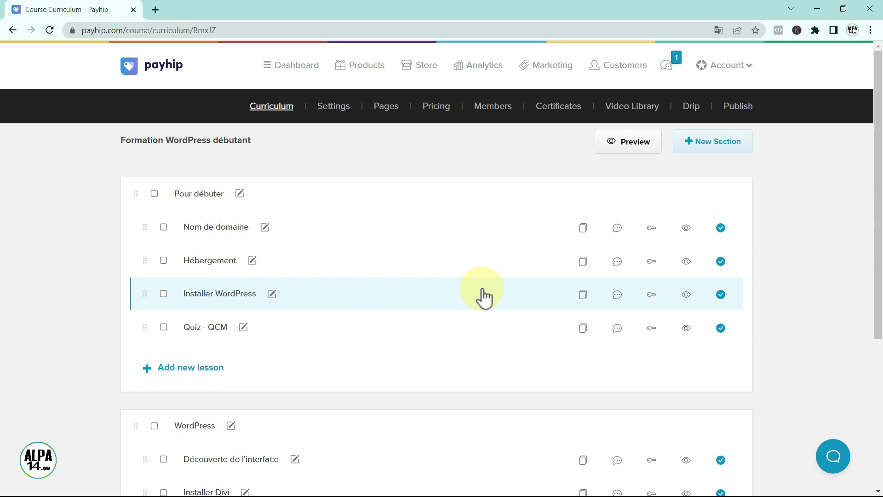
{"action": "left_click", "coordinate": [736, 67]}
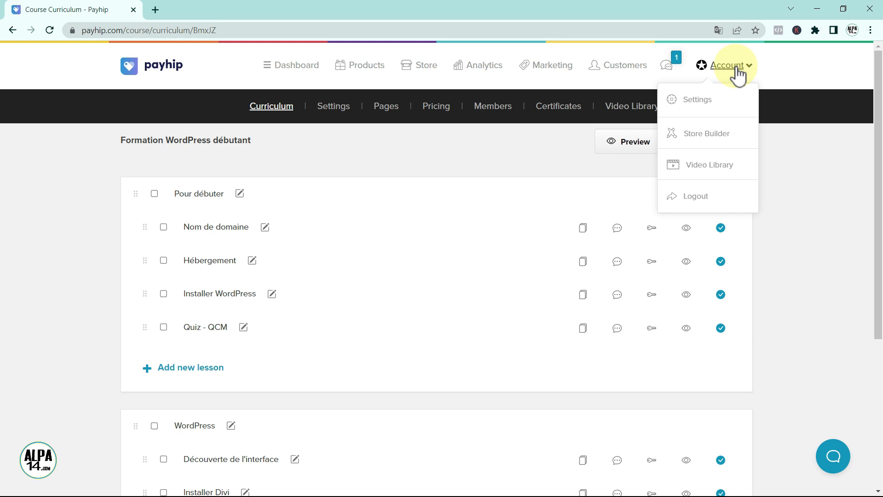
- In Payment Details settings, link a PayPal account by entering and confirming the PayPal email
{"action": "left_click", "coordinate": [707, 104]}
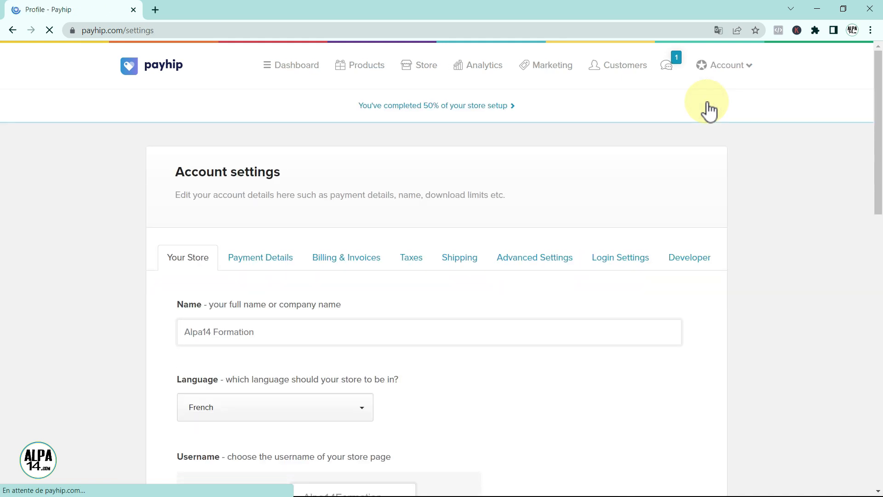
{"action": "left_click", "coordinate": [259, 262]}
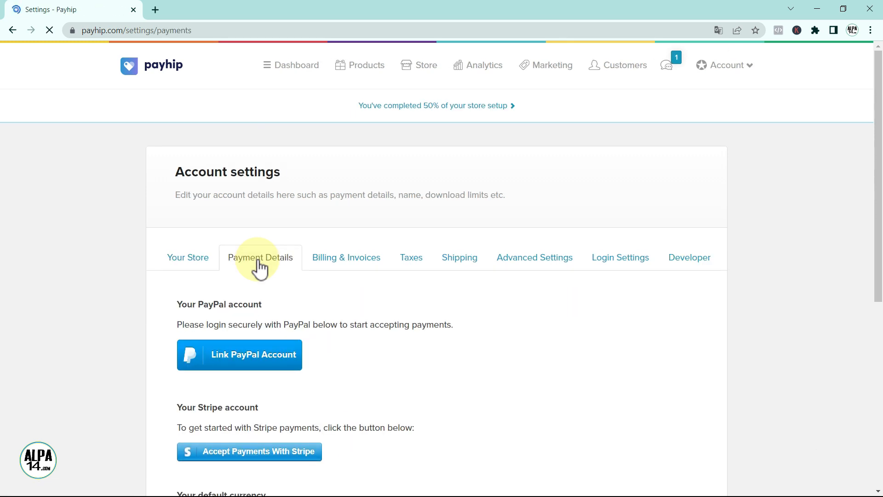
{"action": "scroll", "coordinate": [325, 308], "scroll_direction": "down", "scroll_amount": 1}
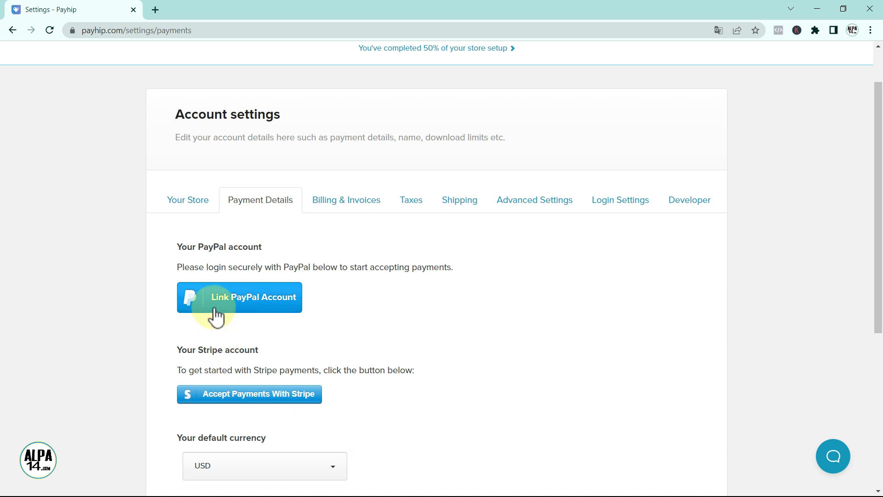
{"action": "left_click", "coordinate": [267, 302]}
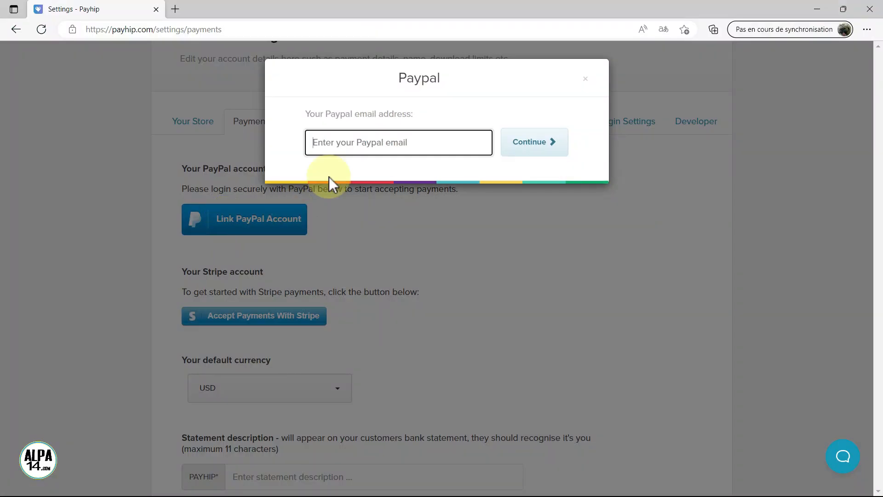
{"action": "left_click", "coordinate": [327, 148]}
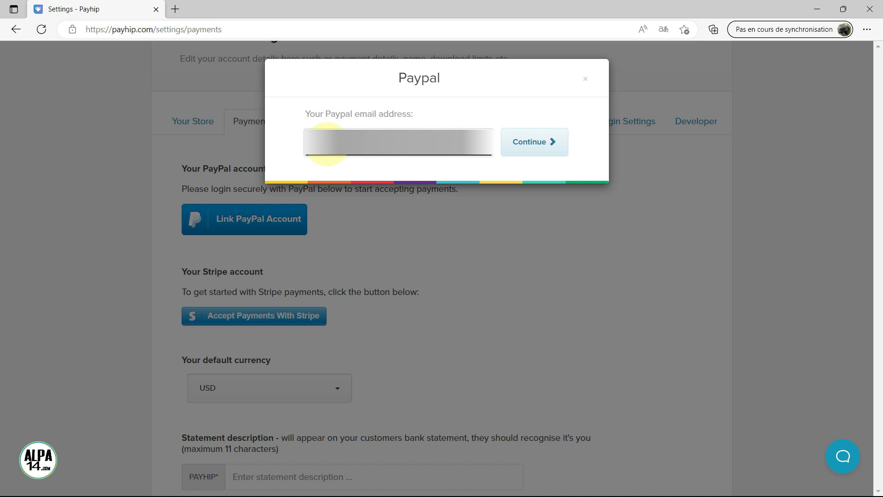
{"action": "left_click", "coordinate": [529, 143]}
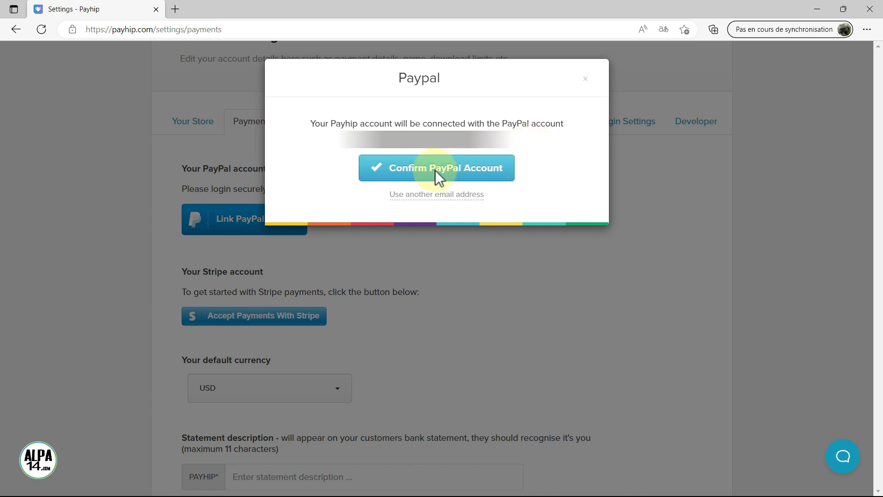
{"action": "left_click", "coordinate": [437, 177]}
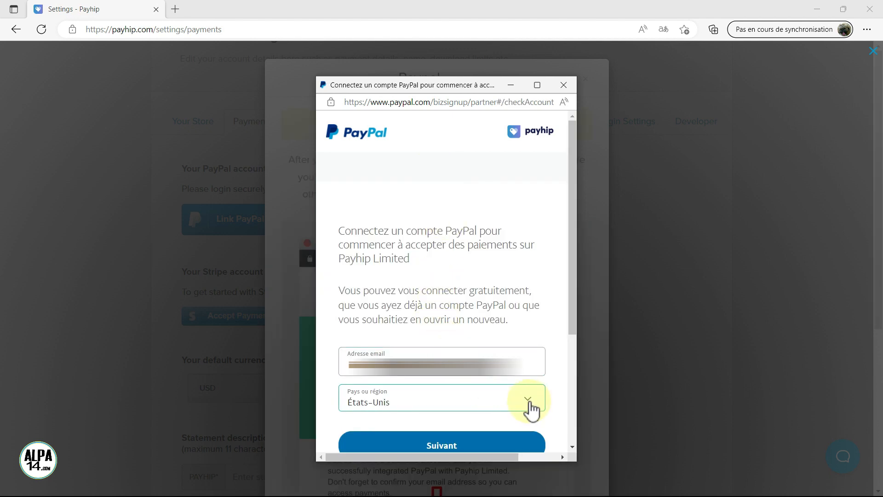
{"action": "left_click", "coordinate": [529, 400]}
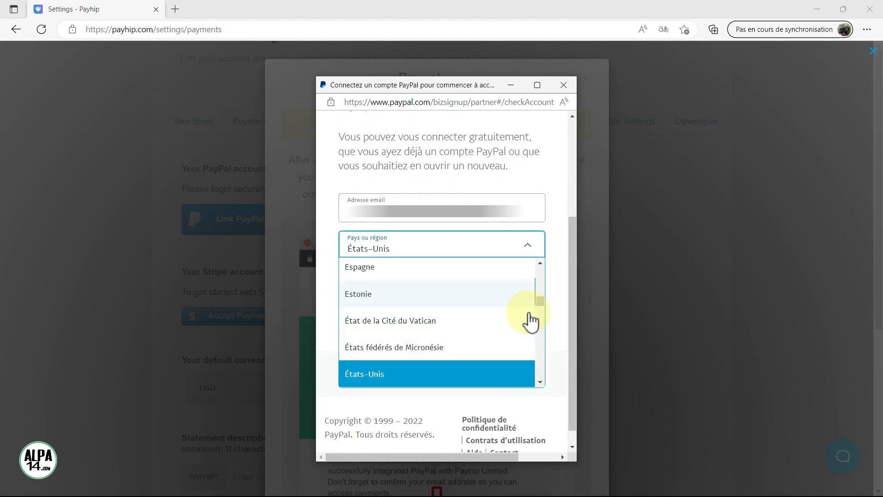
- Choose France as the country and sign in to PayPal with the account password
{"action": "left_click_drag", "start_coordinate": [538, 300], "coordinate": [538, 304]}
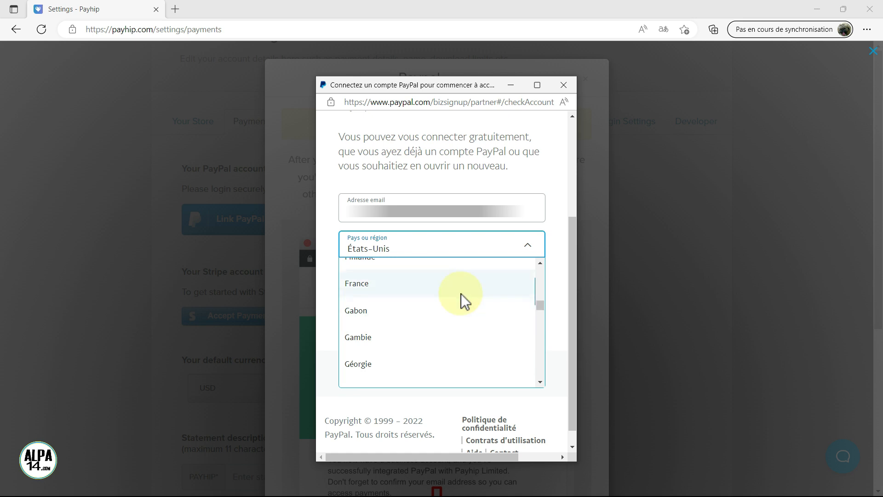
{"action": "left_click", "coordinate": [411, 286]}
{"action": "left_click", "coordinate": [439, 291]}
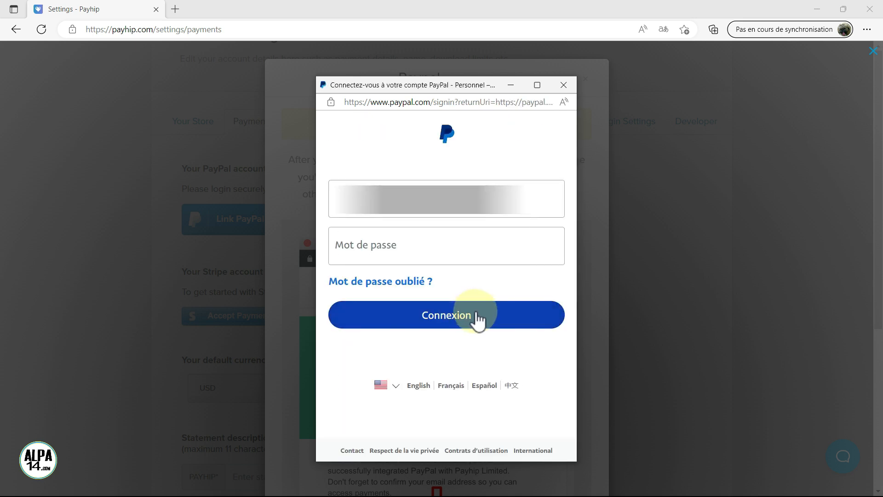
{"action": "left_click", "coordinate": [361, 248]}
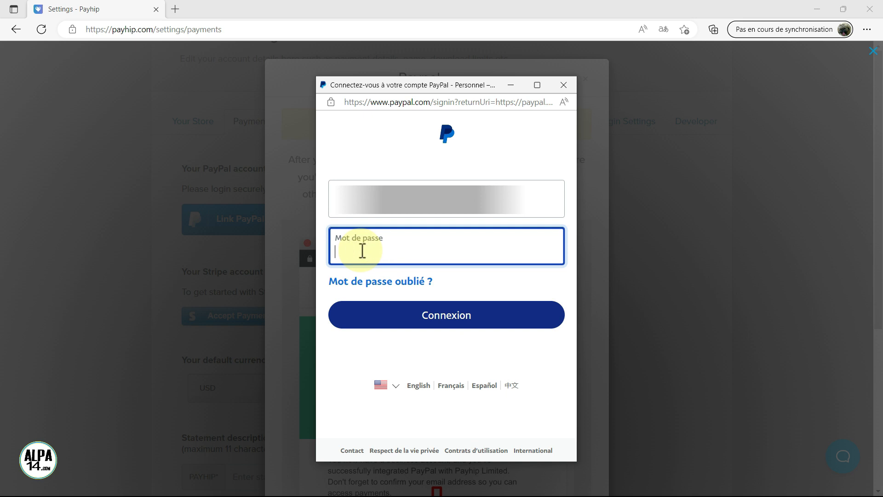
{"action": "type", "text": "•••••••••"}
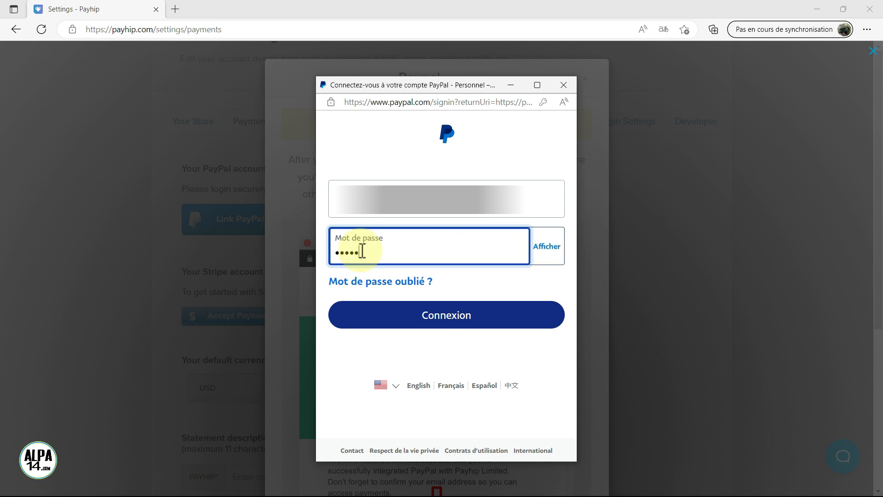
{"action": "type", "text": "•••••"}
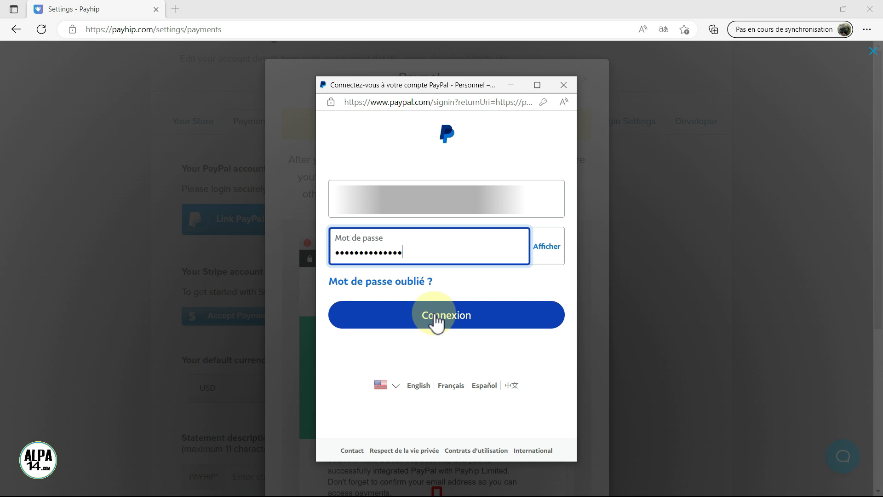
{"action": "left_click", "coordinate": [434, 316]}
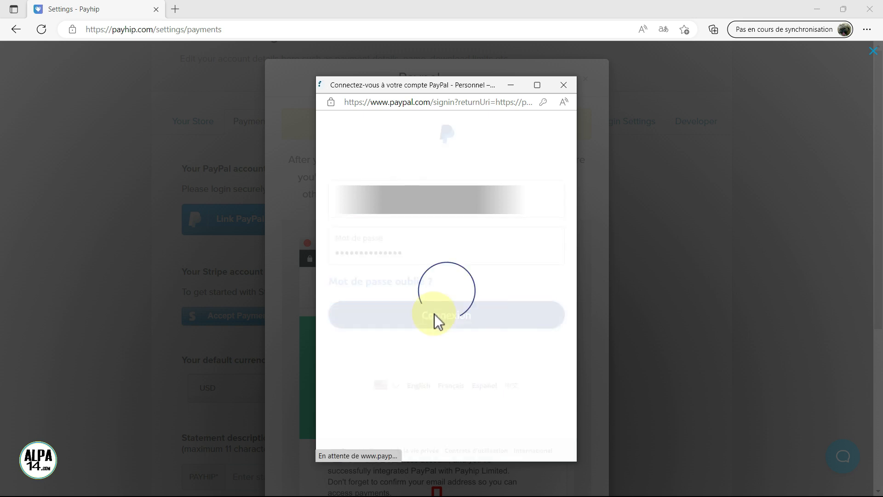
- Verify with the security code, allow PayPal to connect with Payhip, and rate signup Very easy
{"action": "left_click", "coordinate": [435, 317]}
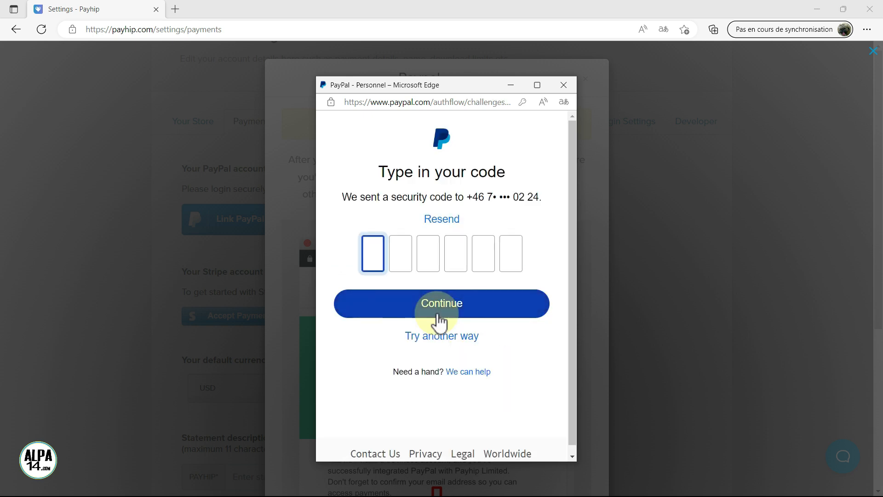
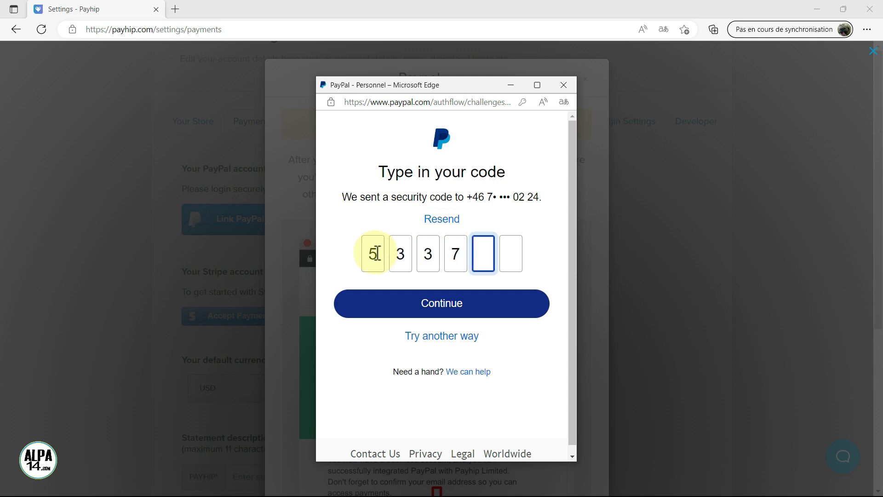
{"action": "left_click", "coordinate": [427, 302]}
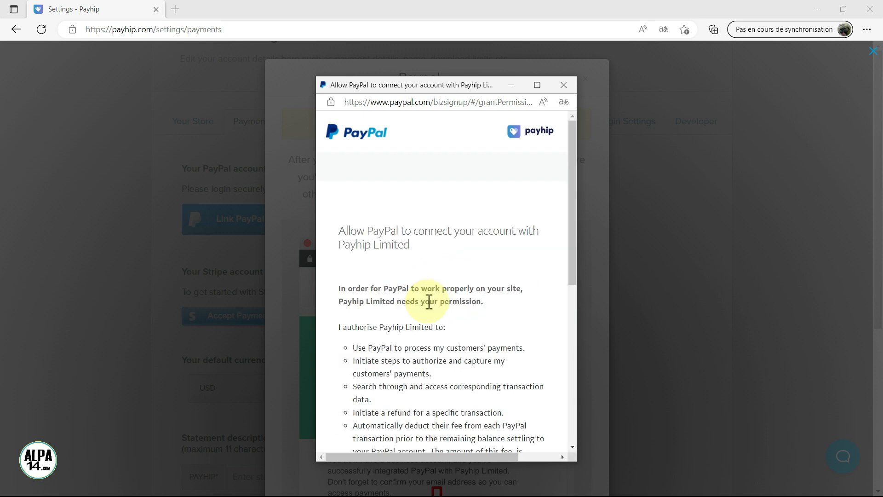
{"action": "scroll", "coordinate": [429, 302], "scroll_direction": "down", "scroll_amount": 7}
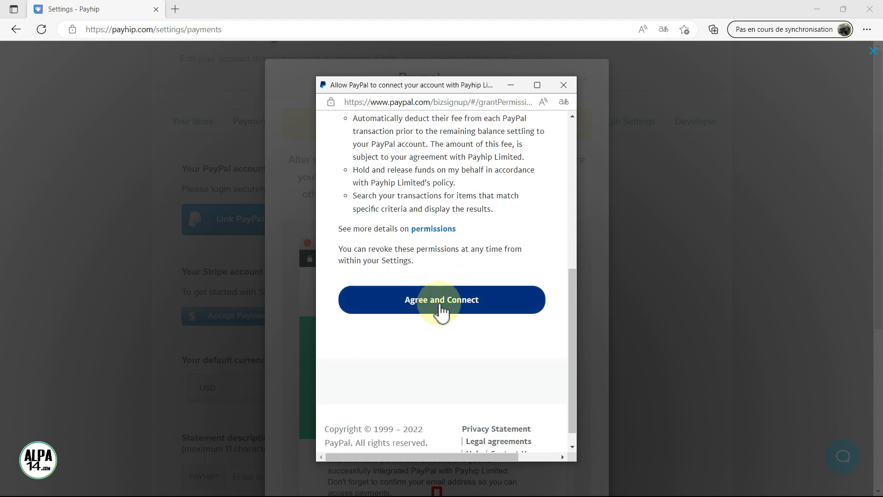
{"action": "left_click", "coordinate": [443, 301]}
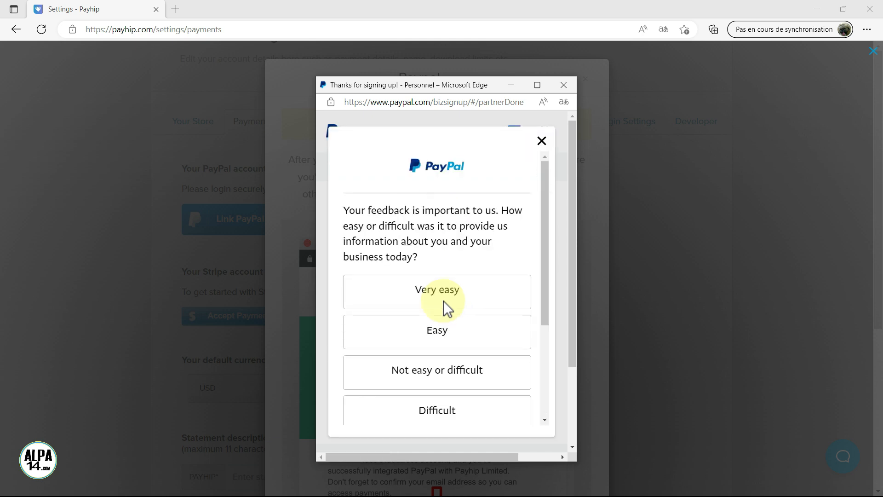
{"action": "left_click", "coordinate": [424, 295]}
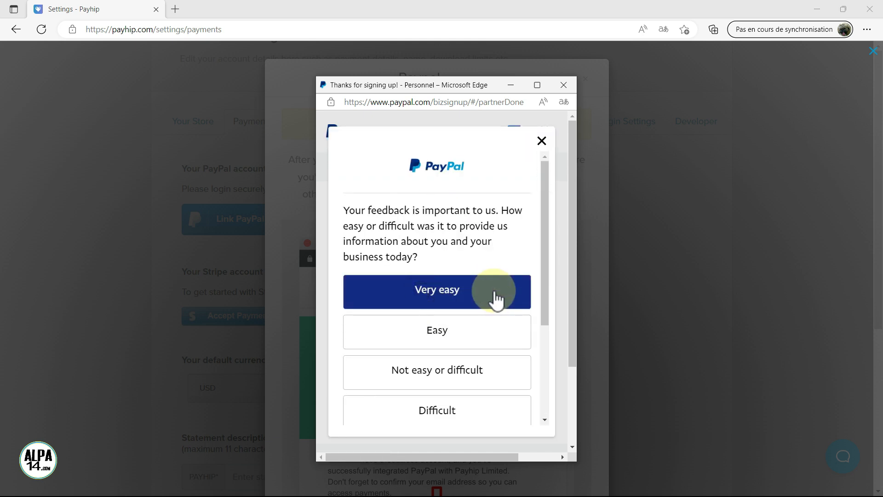
{"action": "left_click", "coordinate": [542, 141]}
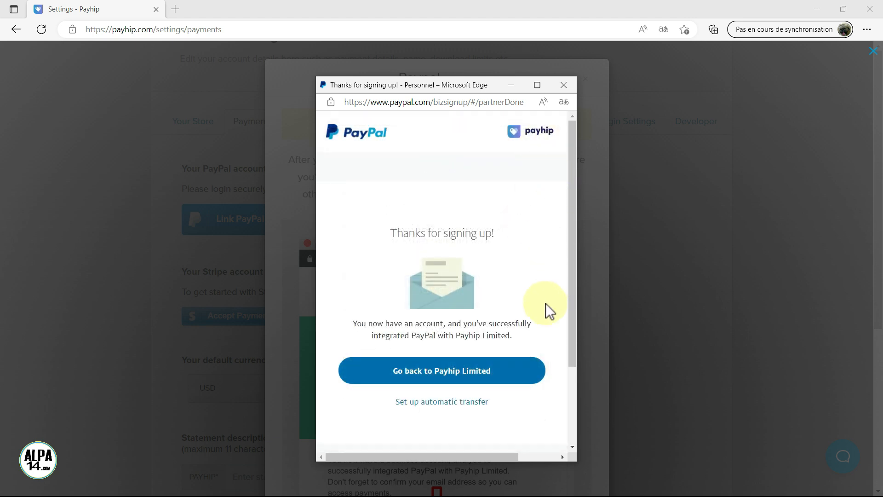
- Return to Payhip, set the default currency to EUR, and save the payment settings
{"action": "left_click", "coordinate": [459, 376]}
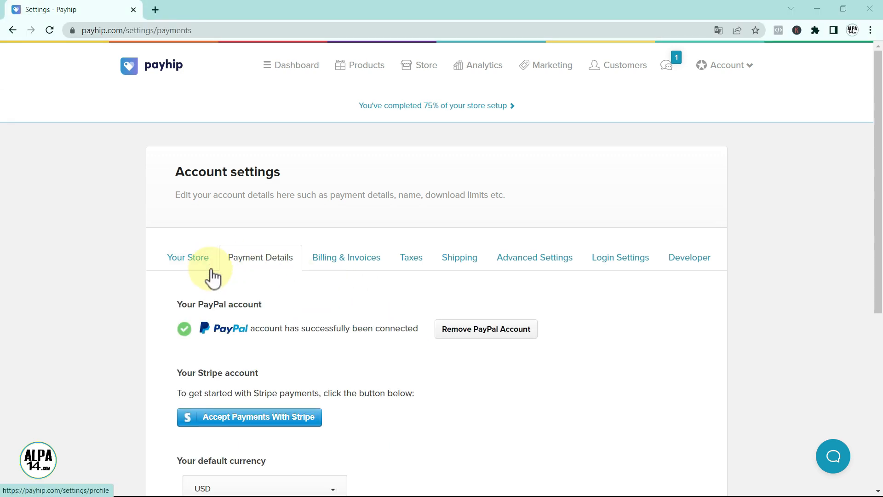
{"action": "scroll", "coordinate": [384, 450], "scroll_direction": "down", "scroll_amount": 3}
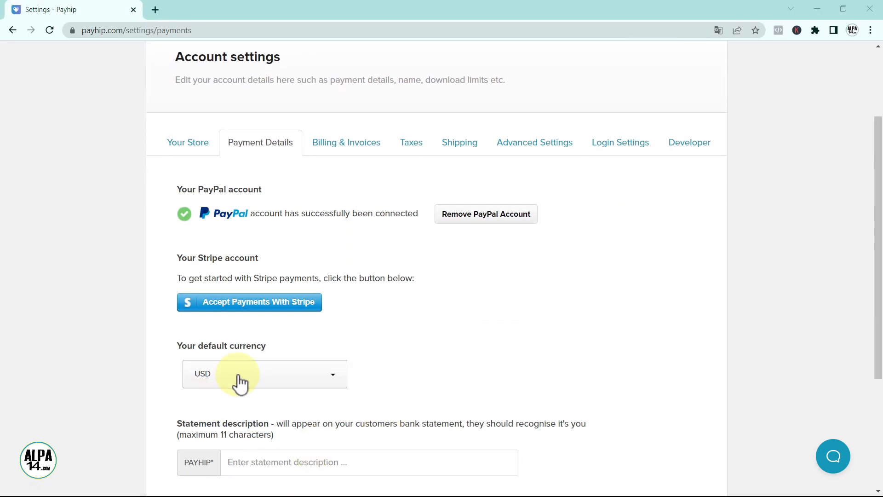
{"action": "left_click", "coordinate": [335, 385]}
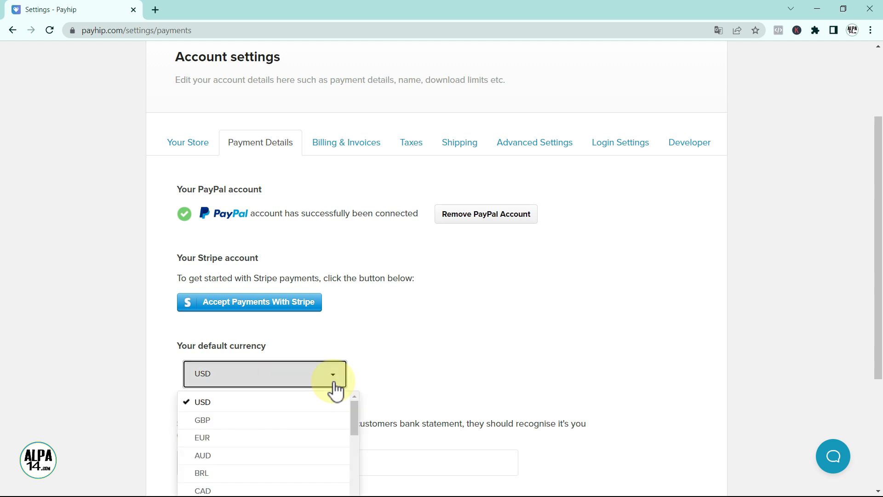
{"action": "scroll", "coordinate": [317, 414], "scroll_direction": "down", "scroll_amount": 1}
{"action": "scroll", "coordinate": [322, 416], "scroll_direction": "up", "scroll_amount": 1}
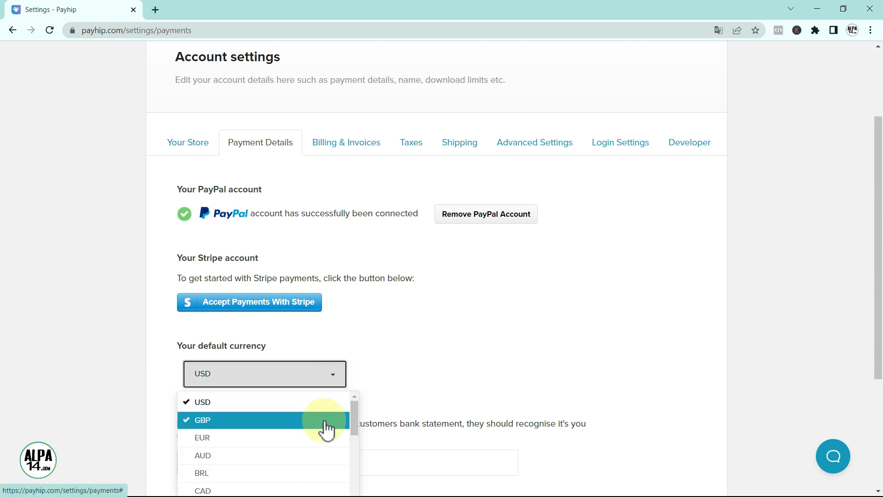
{"action": "left_click", "coordinate": [280, 439]}
{"action": "scroll", "coordinate": [446, 372], "scroll_direction": "down", "scroll_amount": 4}
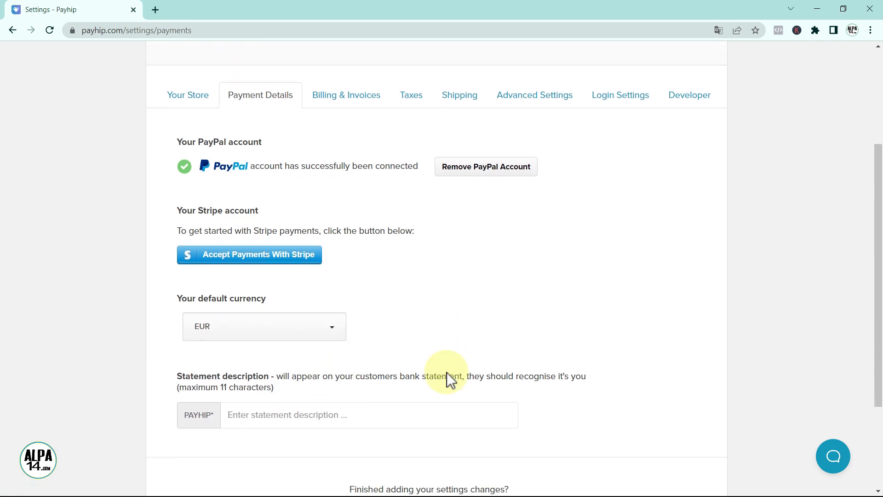
{"action": "left_click", "coordinate": [445, 410]}
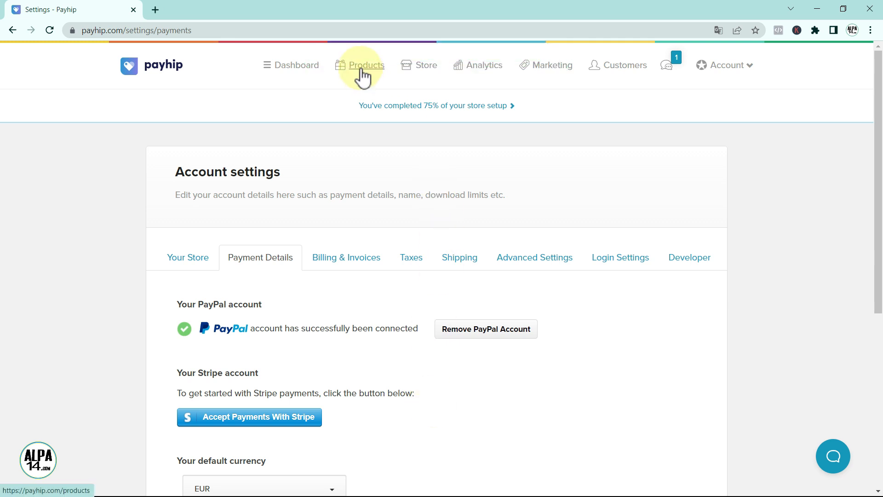
{"action": "left_click", "coordinate": [361, 69]}
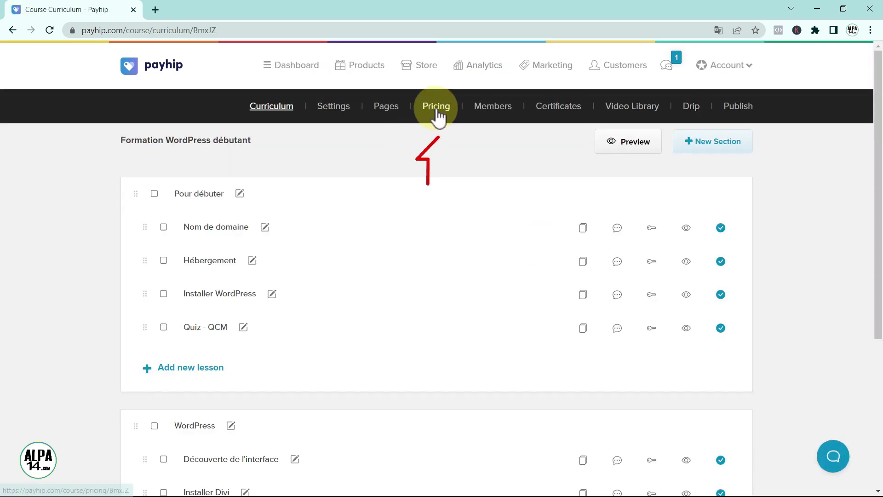
- Add a one-time purchase pricing plan named 'Offre WordPress' at 50 EUR to the course
{"action": "left_click", "coordinate": [436, 109]}
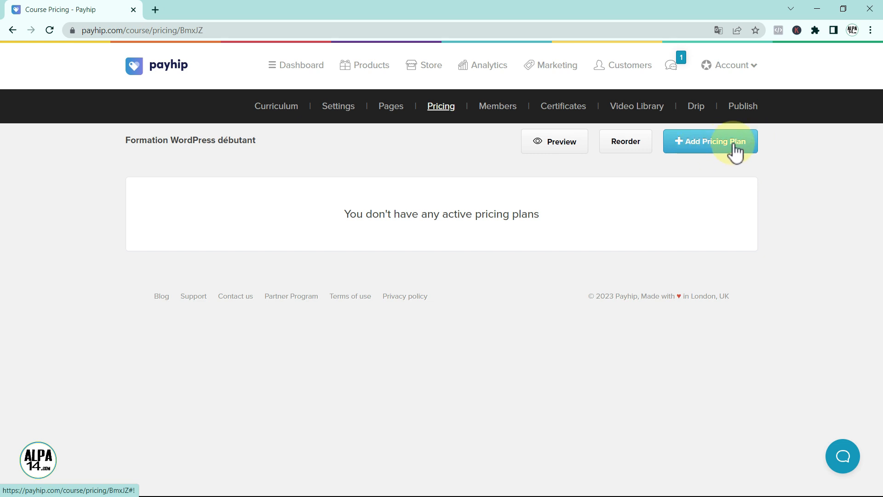
{"action": "left_click", "coordinate": [668, 146]}
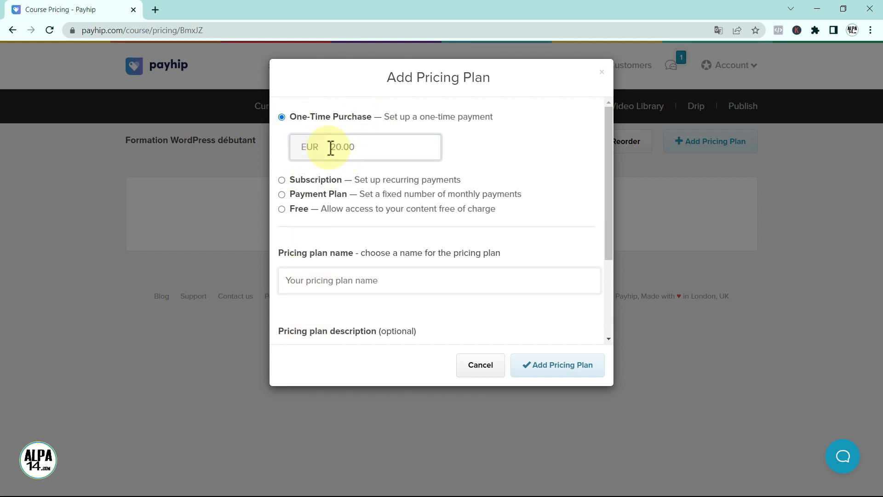
{"action": "left_click", "coordinate": [368, 147]}
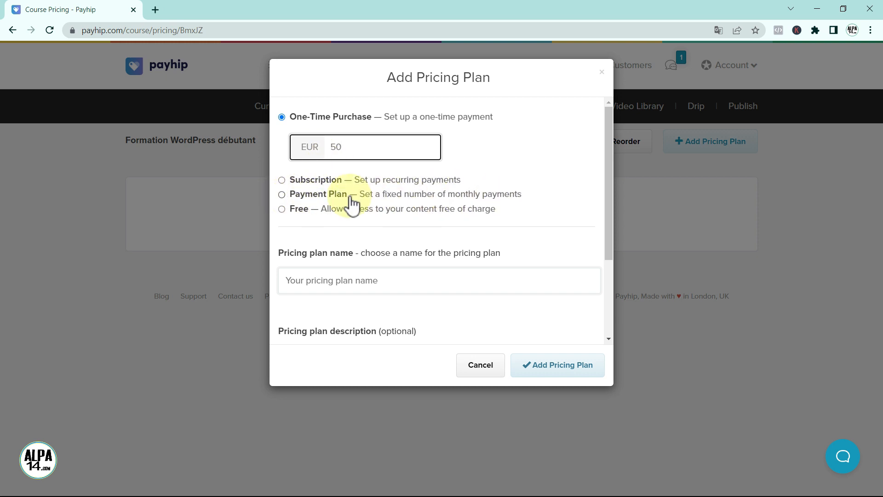
{"action": "left_click", "coordinate": [282, 194]}
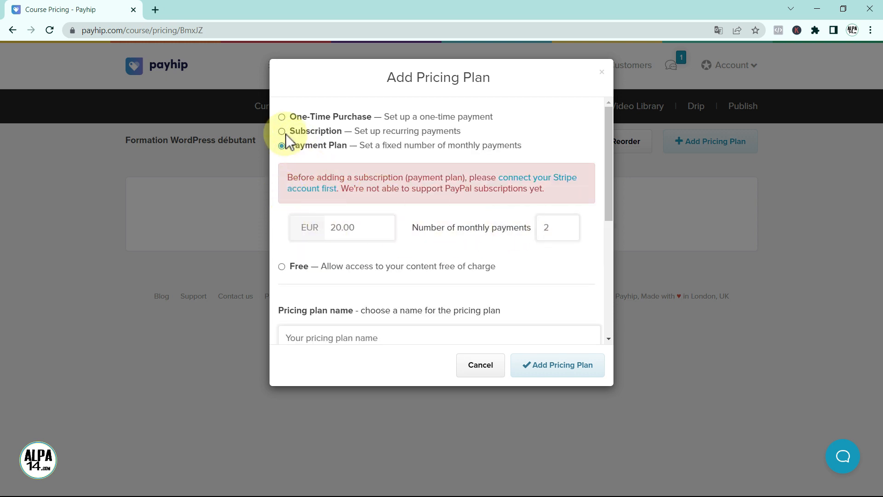
{"action": "left_click", "coordinate": [282, 118]}
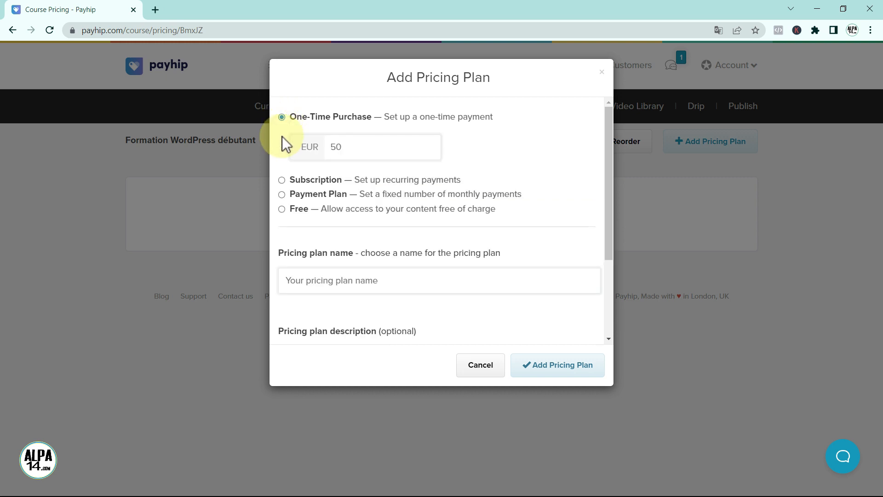
{"action": "left_click", "coordinate": [282, 209]}
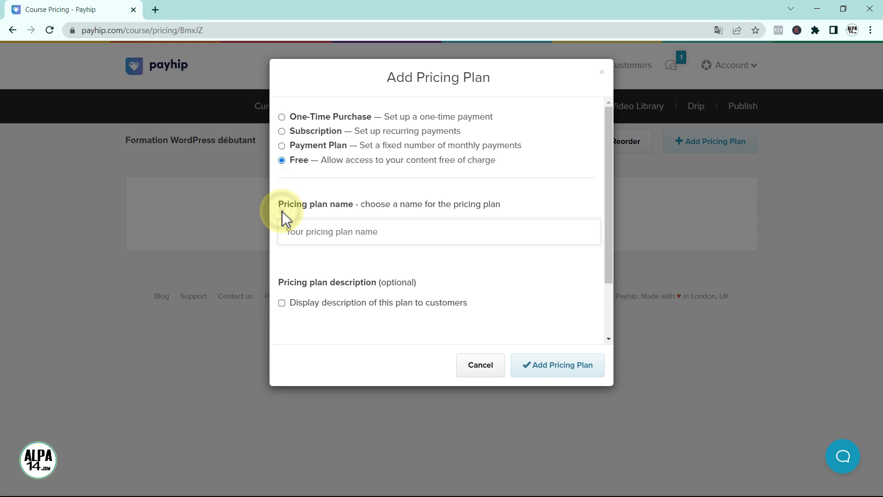
{"action": "left_click", "coordinate": [281, 118]}
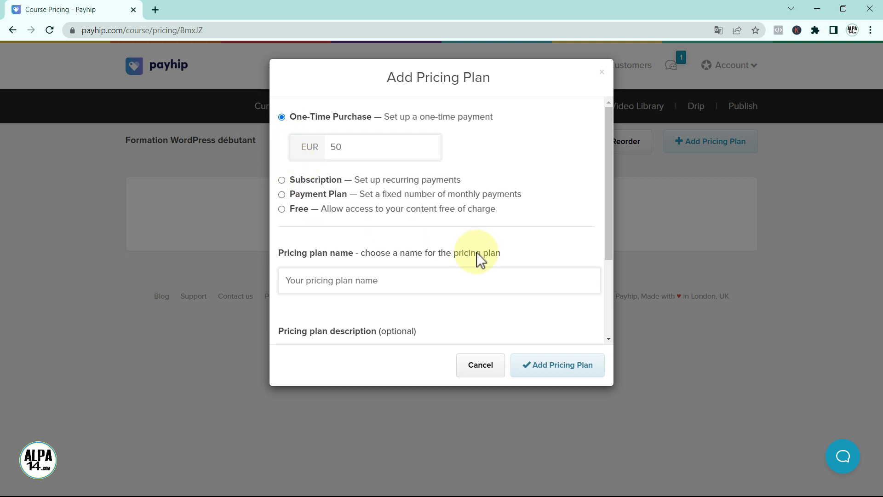
{"action": "left_click", "coordinate": [292, 284]}
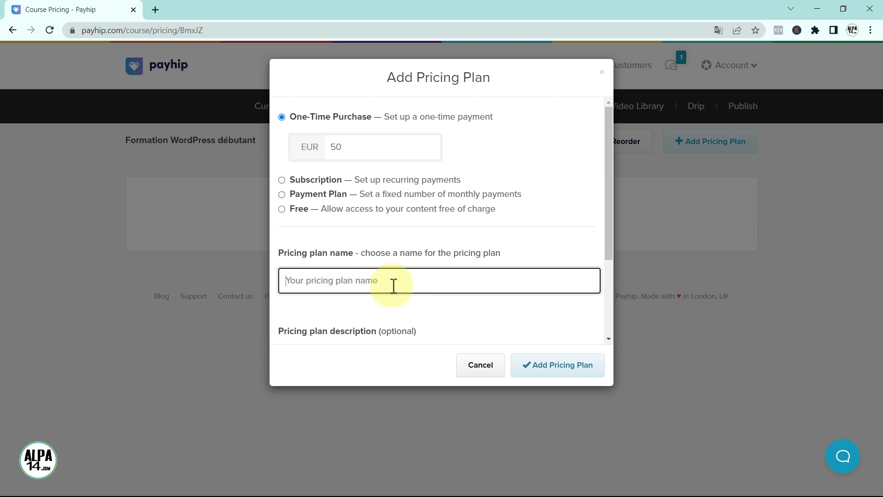
{"action": "type", "text": "Offre WordP"}
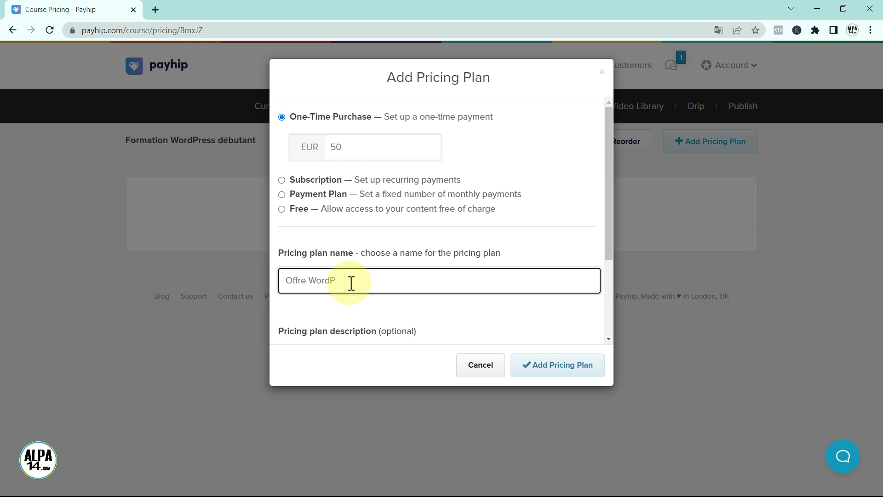
{"action": "type", "text": "ress"}
{"action": "left_click", "coordinate": [551, 364]}
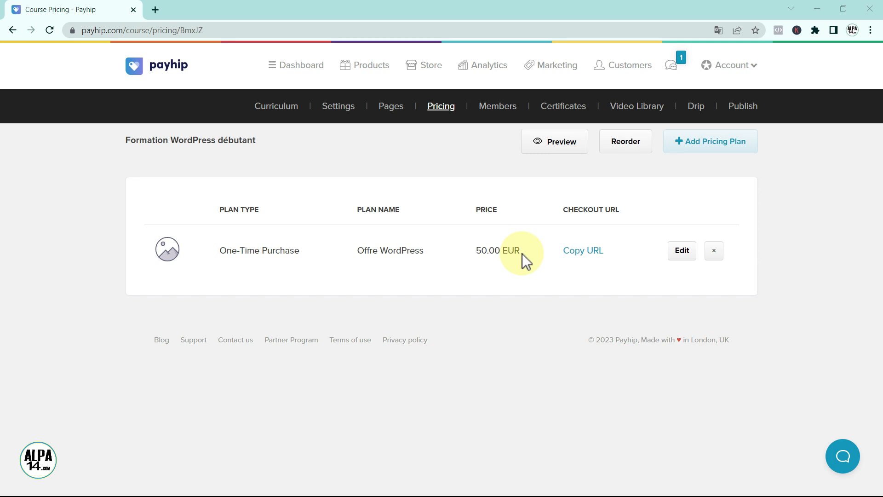
- Set the course to Published and Visible in its Publish settings and save the changes
{"action": "left_click", "coordinate": [741, 110]}
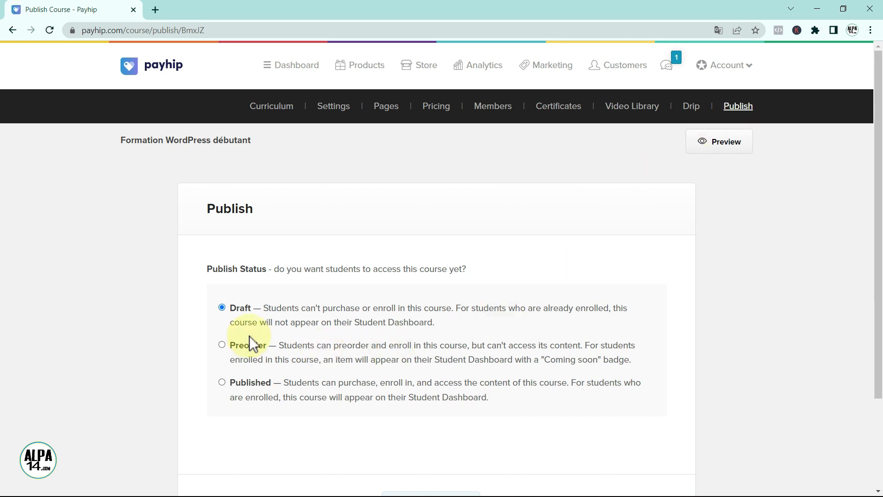
{"action": "scroll", "coordinate": [255, 327], "scroll_direction": "down", "scroll_amount": 1}
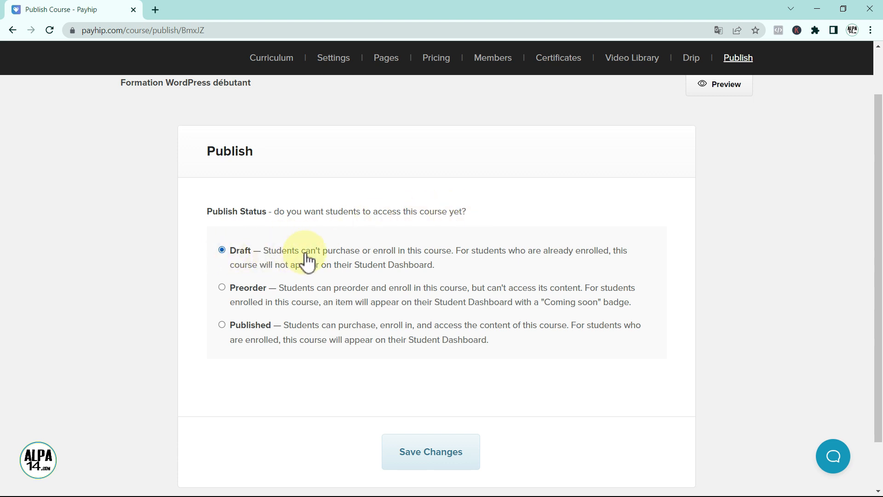
{"action": "left_click", "coordinate": [220, 324]}
{"action": "scroll", "coordinate": [203, 344], "scroll_direction": "down", "scroll_amount": 3}
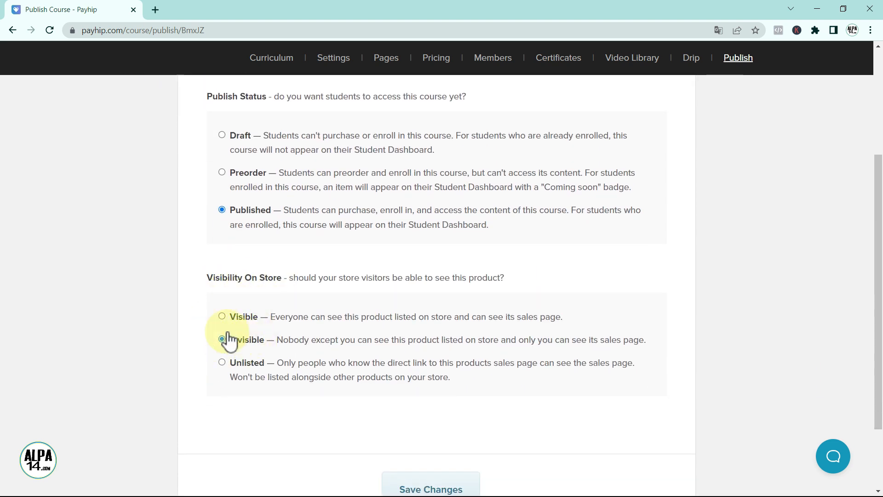
{"action": "left_click", "coordinate": [222, 316]}
{"action": "scroll", "coordinate": [341, 331], "scroll_direction": "down", "scroll_amount": 2}
{"action": "left_click", "coordinate": [436, 395]}
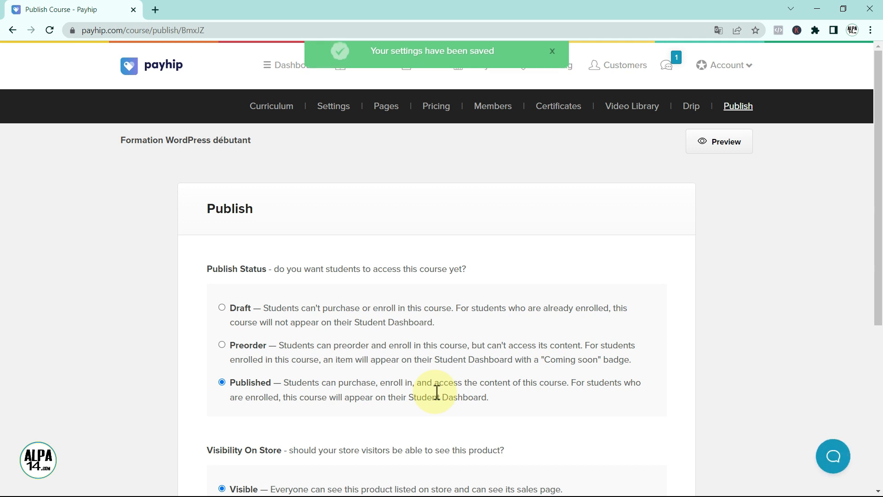
{"action": "left_click", "coordinate": [413, 68]}
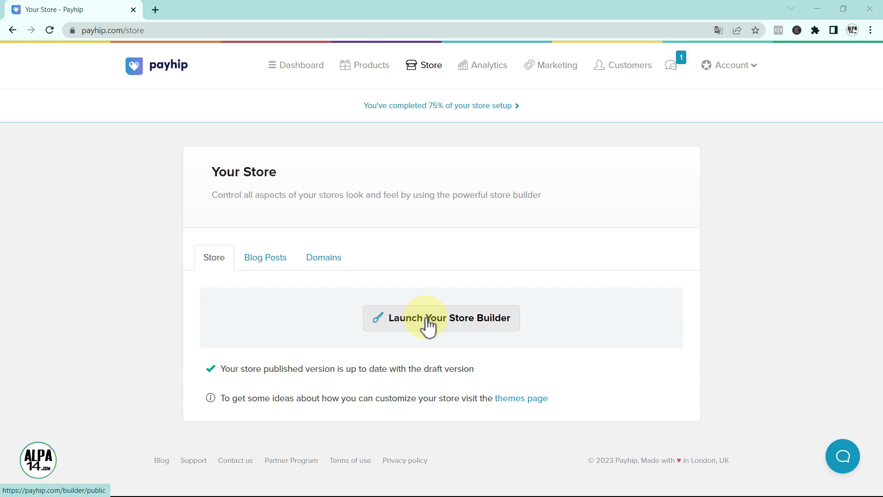
- Upload wp.png as the course thumbnail in Basic Settings and save the changes
{"action": "left_click", "coordinate": [366, 64]}
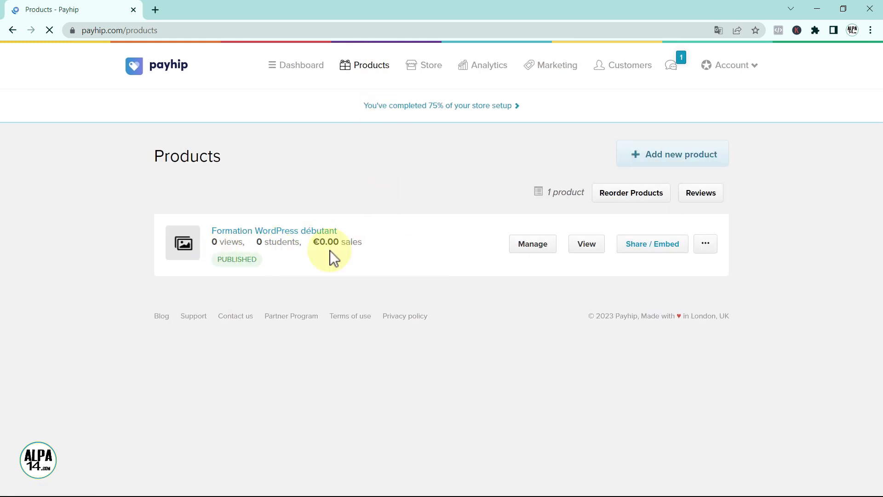
{"action": "left_click", "coordinate": [533, 244]}
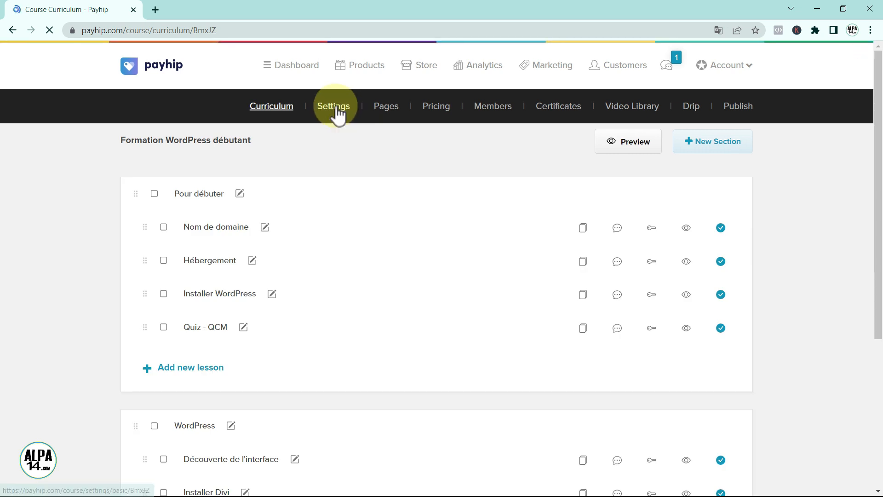
{"action": "left_click", "coordinate": [344, 120]}
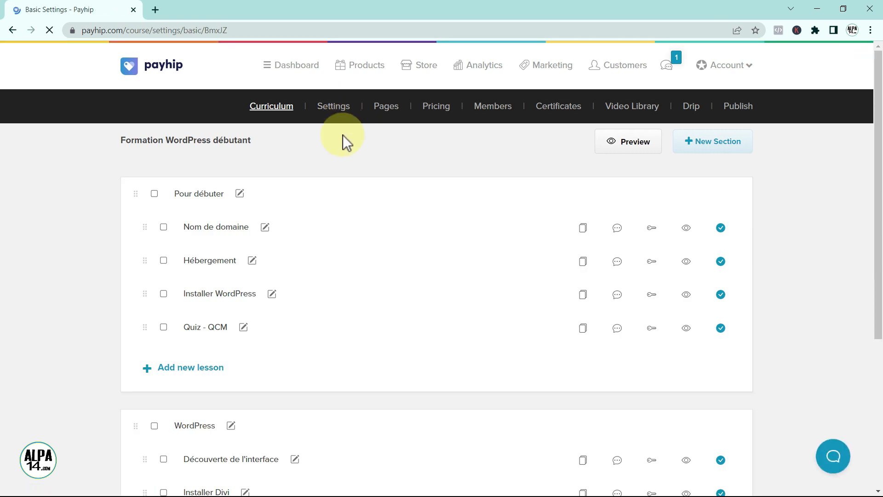
{"action": "scroll", "coordinate": [278, 288], "scroll_direction": "down", "scroll_amount": 3}
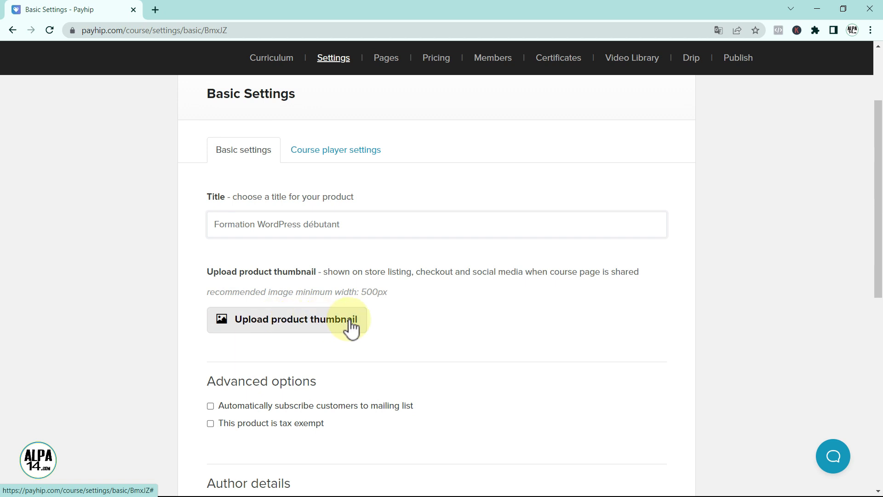
{"action": "left_click", "coordinate": [280, 324]}
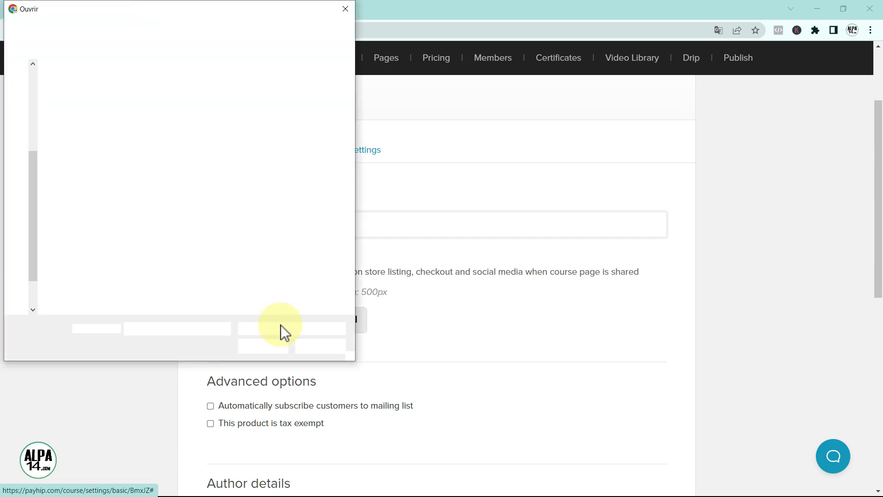
{"action": "left_click", "coordinate": [78, 92]}
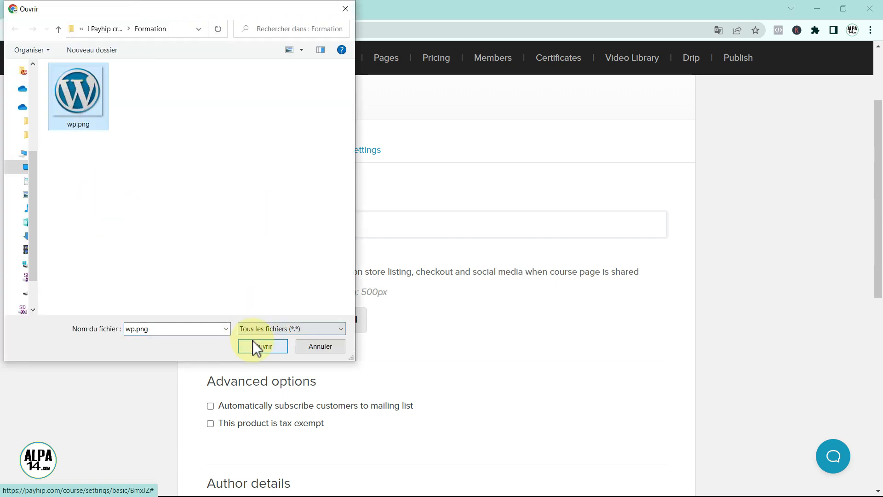
{"action": "left_click", "coordinate": [256, 346]}
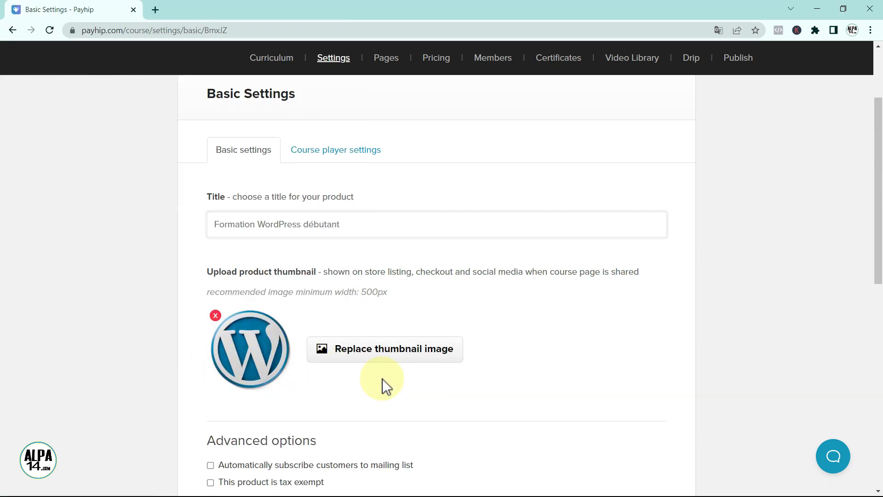
{"action": "scroll", "coordinate": [423, 390], "scroll_direction": "down", "scroll_amount": 10}
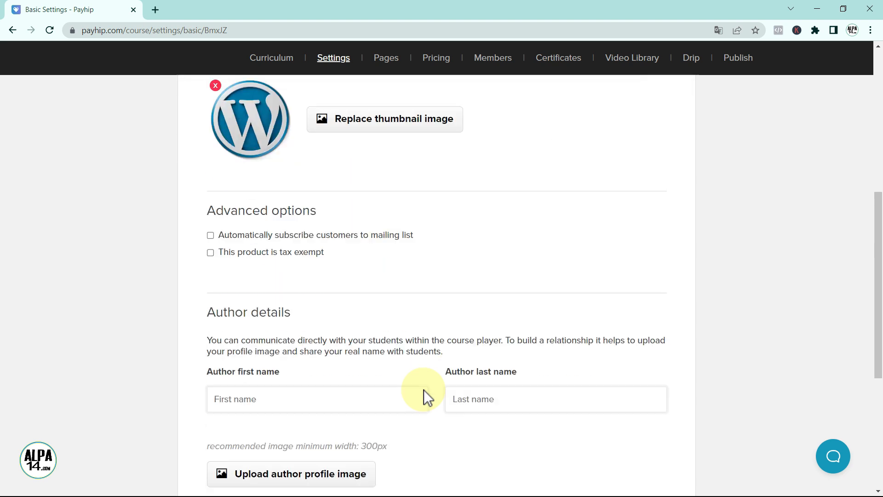
{"action": "left_click", "coordinate": [374, 397]}
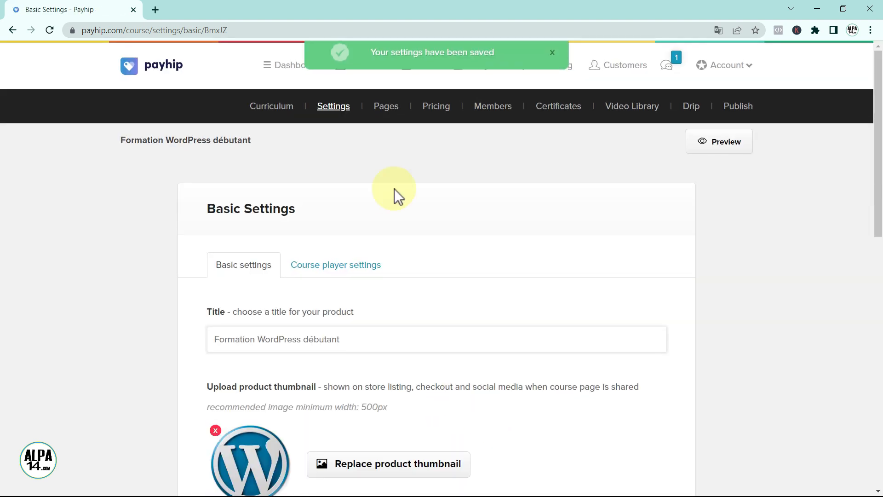
{"action": "left_click", "coordinate": [427, 75]}
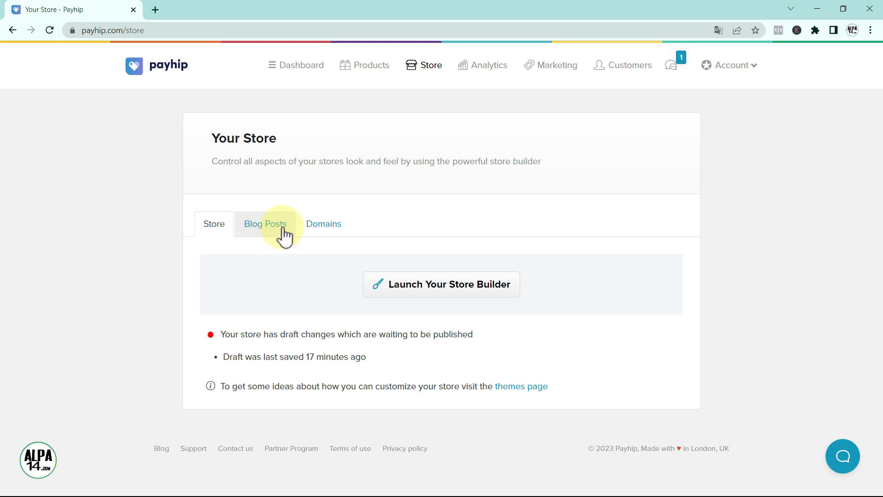
{"action": "left_click", "coordinate": [260, 233]}
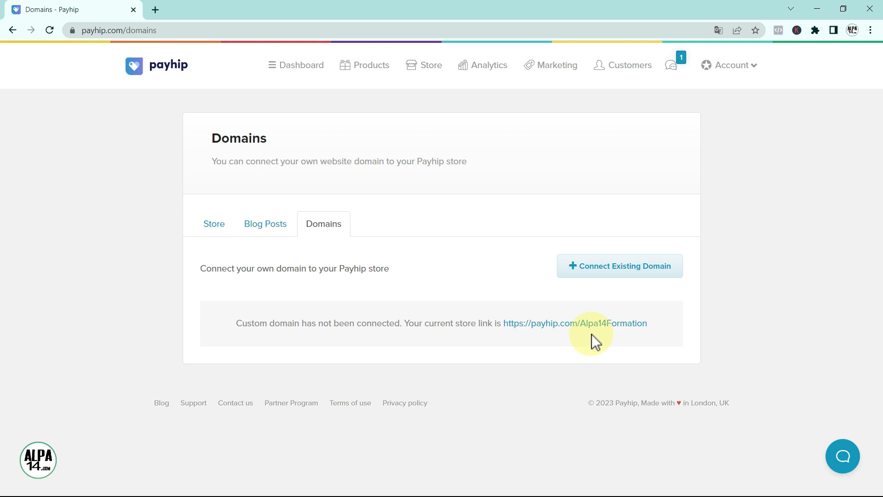
{"action": "left_click", "coordinate": [207, 222]}
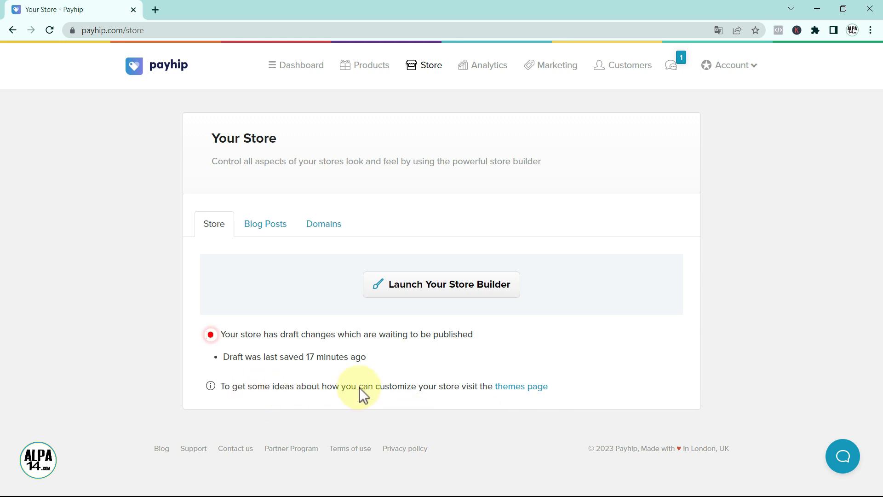
- Open the Enigma theme's demo store preview from the themes gallery
{"action": "left_click", "coordinate": [524, 387]}
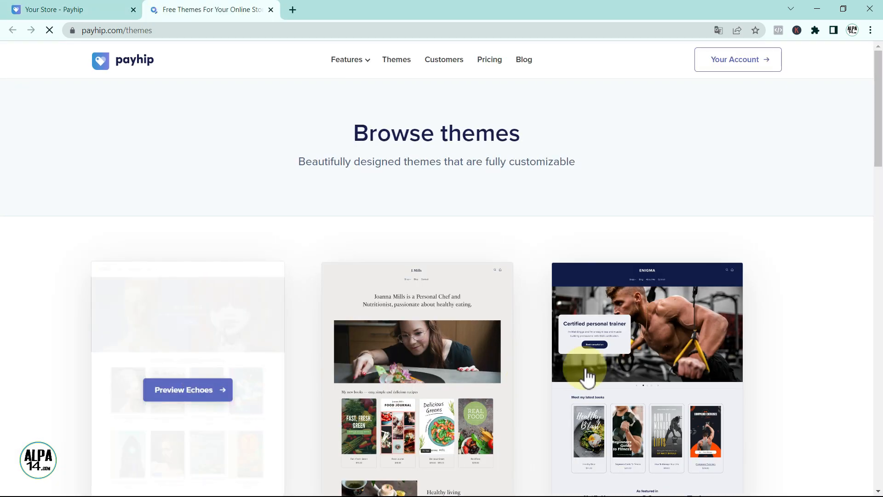
{"action": "scroll", "coordinate": [643, 377], "scroll_direction": "down", "scroll_amount": 1}
{"action": "scroll", "coordinate": [256, 418], "scroll_direction": "down", "scroll_amount": 7}
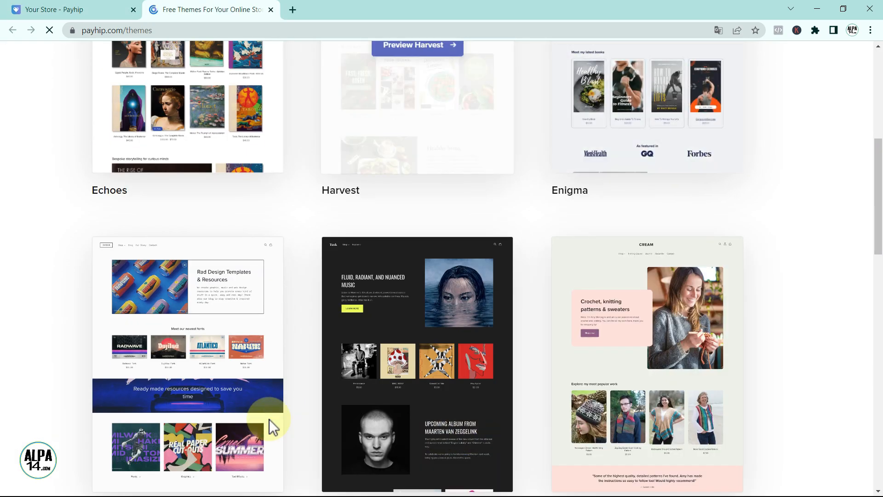
{"action": "scroll", "coordinate": [439, 437], "scroll_direction": "up", "scroll_amount": 3}
{"action": "scroll", "coordinate": [438, 437], "scroll_direction": "up", "scroll_amount": 3}
{"action": "mouse_move", "coordinate": [688, 339]}
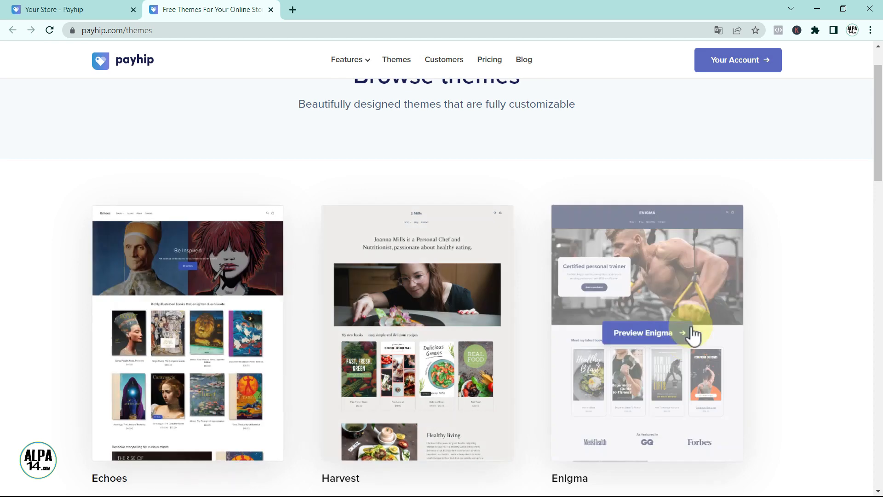
{"action": "left_click", "coordinate": [643, 334]}
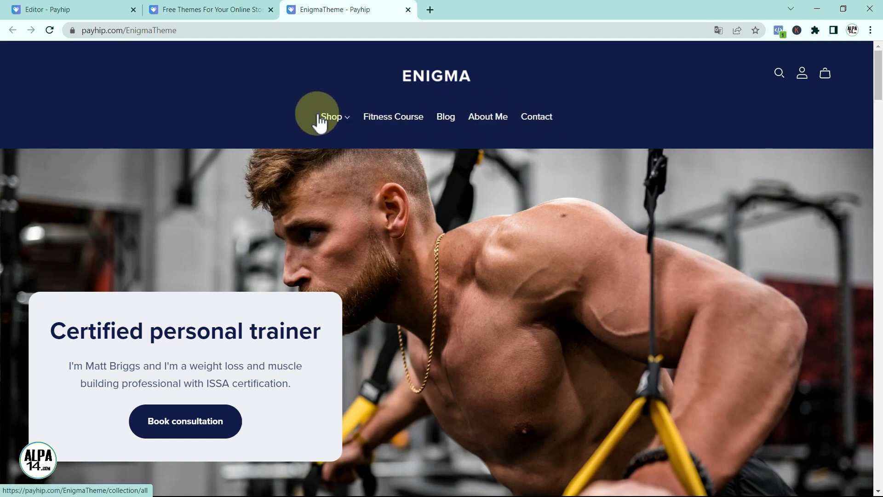
- Browse the Fitness Programs and Healthy Eating collections and add Cooking Made Simple to the cart
{"action": "left_click", "coordinate": [345, 120]}
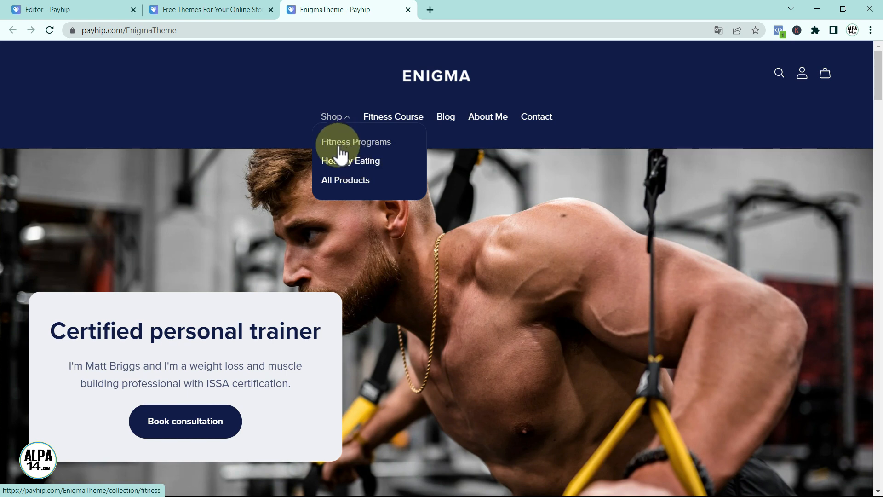
{"action": "left_click", "coordinate": [375, 142]}
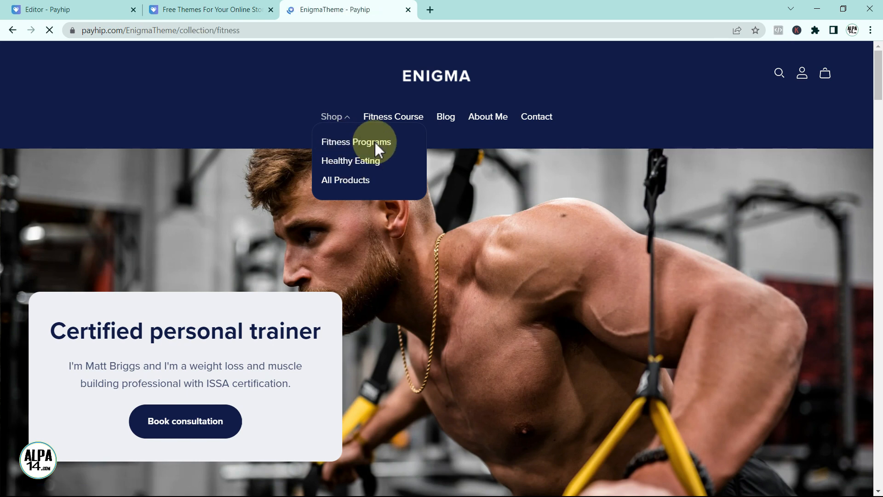
{"action": "scroll", "coordinate": [239, 349], "scroll_direction": "down", "scroll_amount": 4}
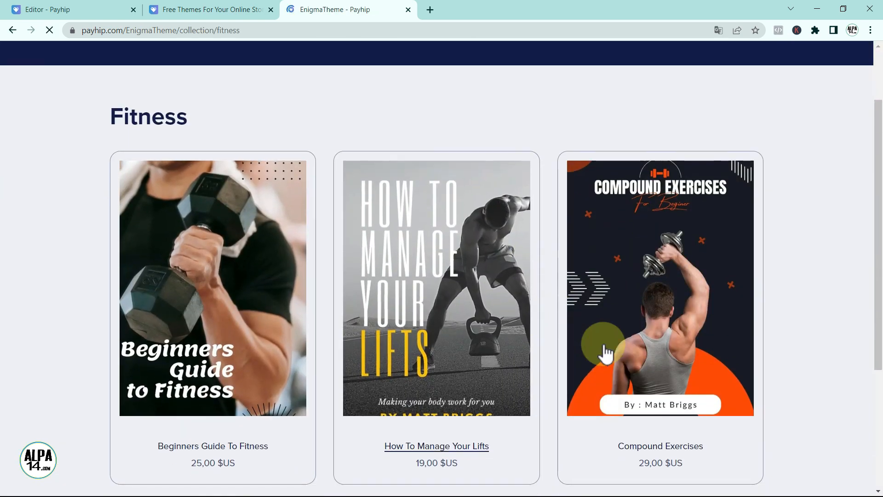
{"action": "scroll", "coordinate": [643, 283], "scroll_direction": "up", "scroll_amount": 1}
{"action": "scroll", "coordinate": [649, 283], "scroll_direction": "up", "scroll_amount": 1}
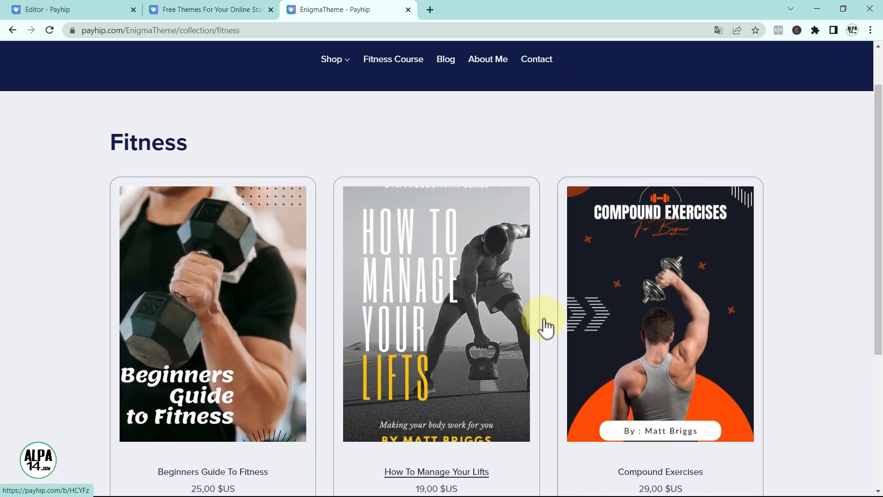
{"action": "mouse_move", "coordinate": [348, 60]}
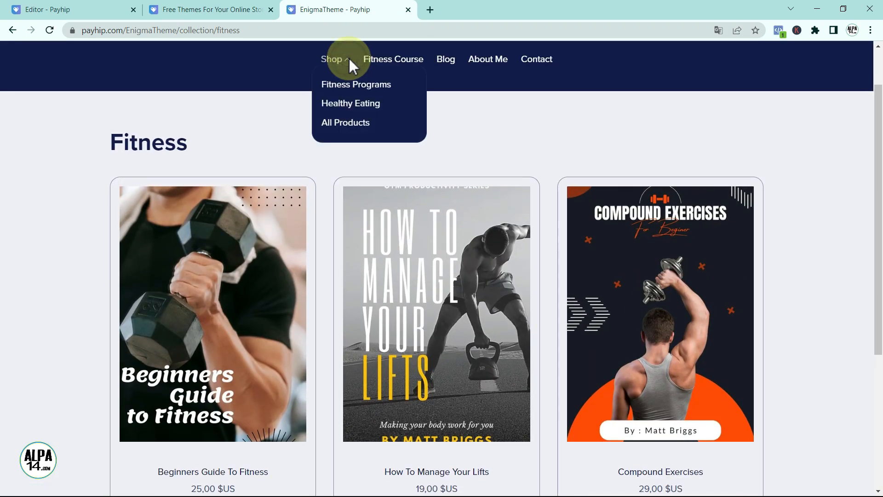
{"action": "left_click", "coordinate": [344, 104]}
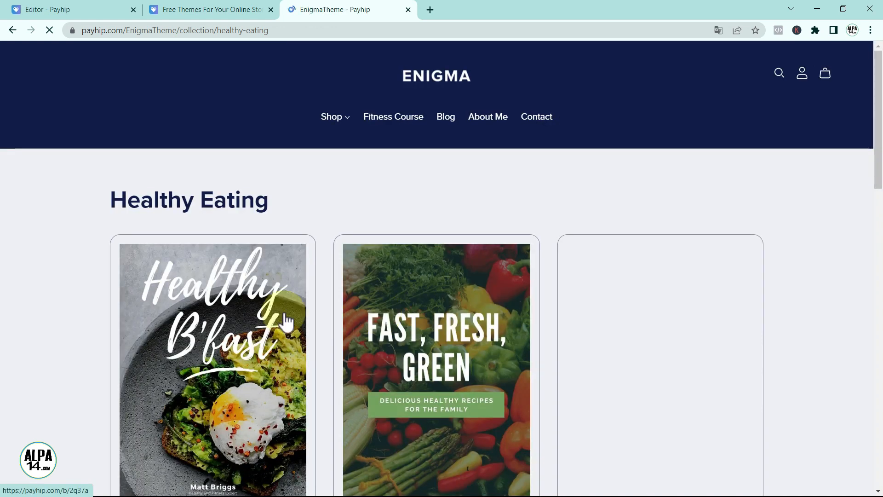
{"action": "scroll", "coordinate": [666, 272], "scroll_direction": "down", "scroll_amount": 2}
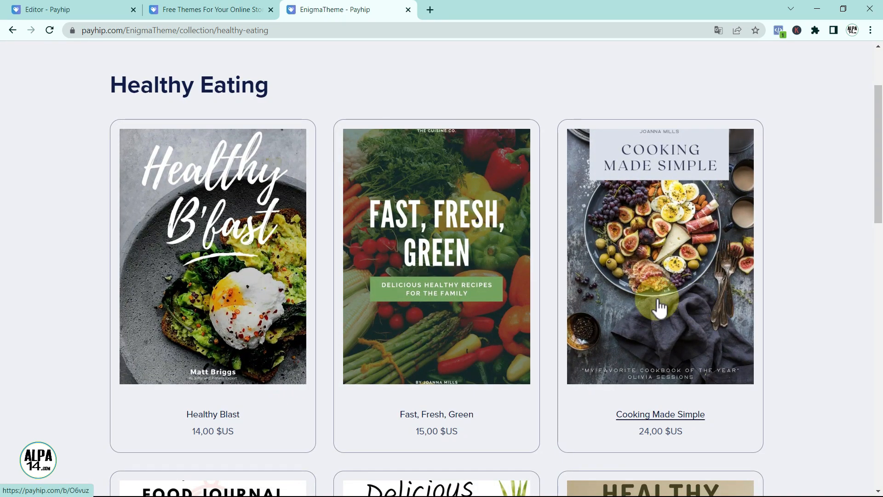
{"action": "left_click", "coordinate": [662, 278]}
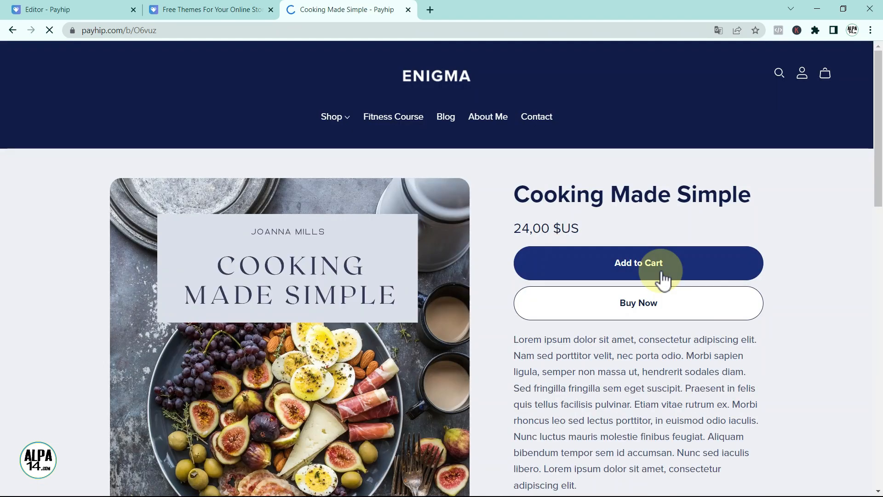
{"action": "scroll", "coordinate": [349, 345], "scroll_direction": "down", "scroll_amount": 5}
{"action": "scroll", "coordinate": [349, 346], "scroll_direction": "up", "scroll_amount": 5}
{"action": "left_click", "coordinate": [639, 261]}
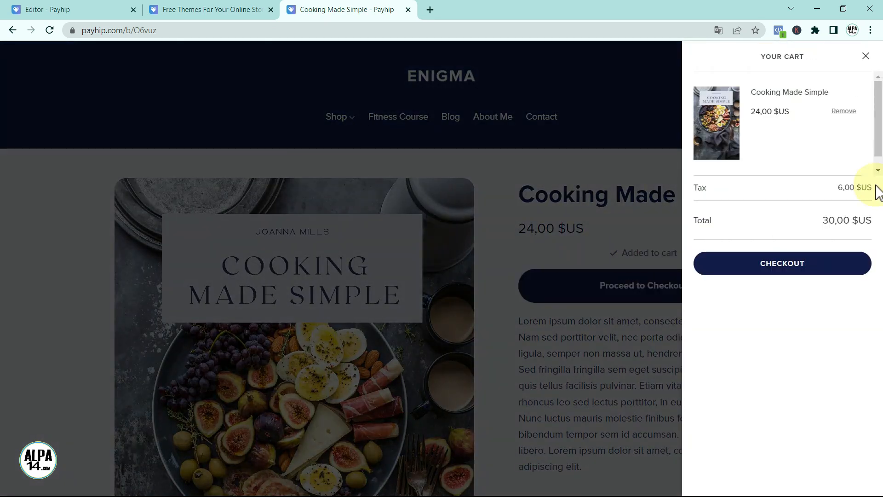
{"action": "left_click", "coordinate": [865, 57]}
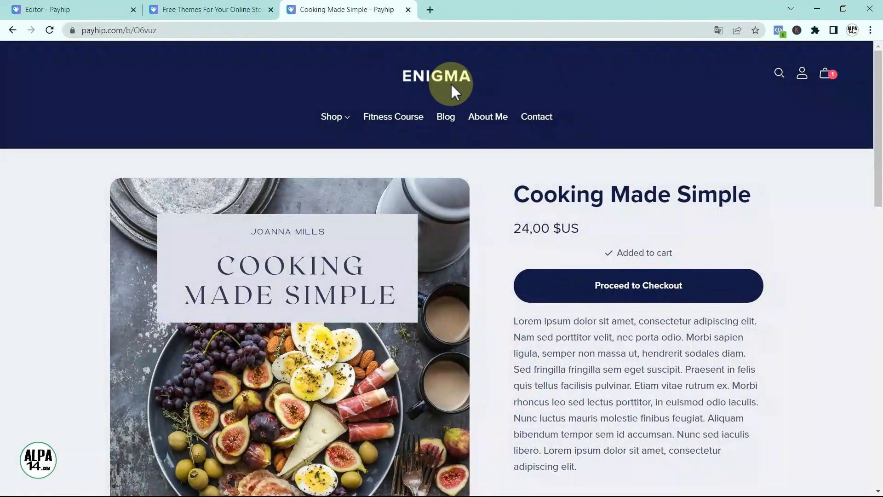
- Open the Fitness Course page and expand then collapse its Day 01 lessons
{"action": "left_click", "coordinate": [381, 123]}
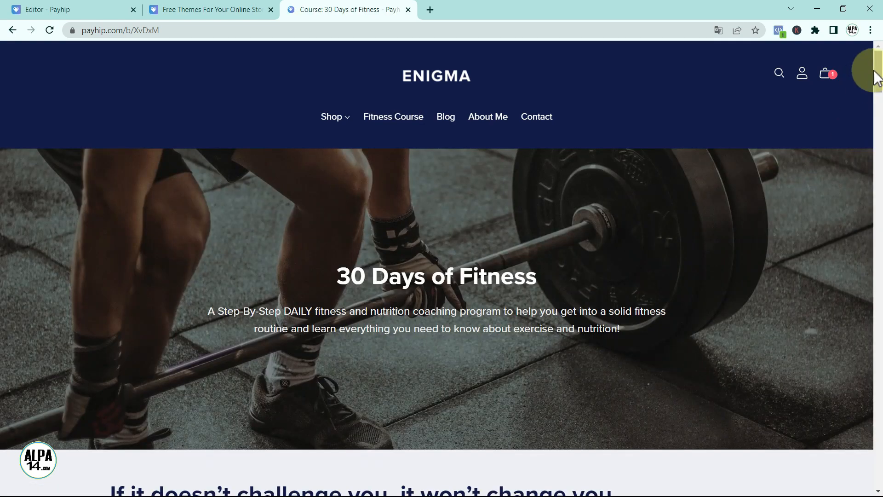
{"action": "left_click_drag", "start_coordinate": [877, 60], "coordinate": [878, 358]}
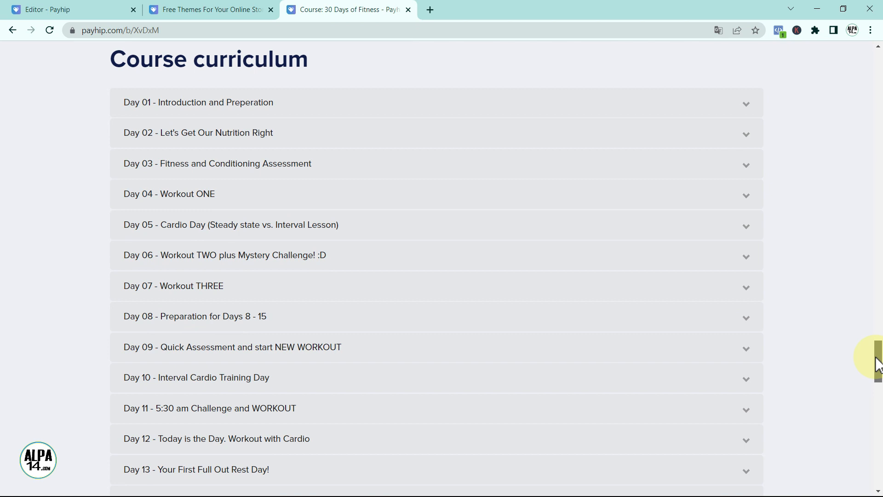
{"action": "left_click", "coordinate": [750, 110]}
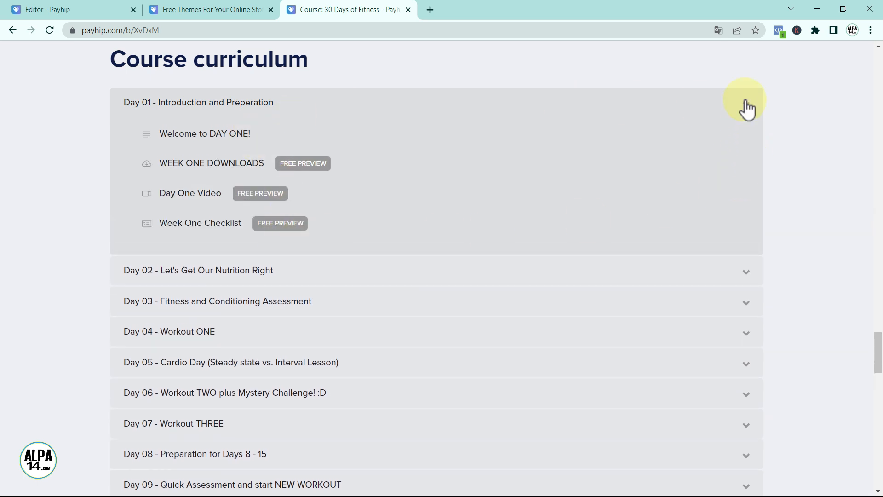
{"action": "left_click", "coordinate": [745, 102]}
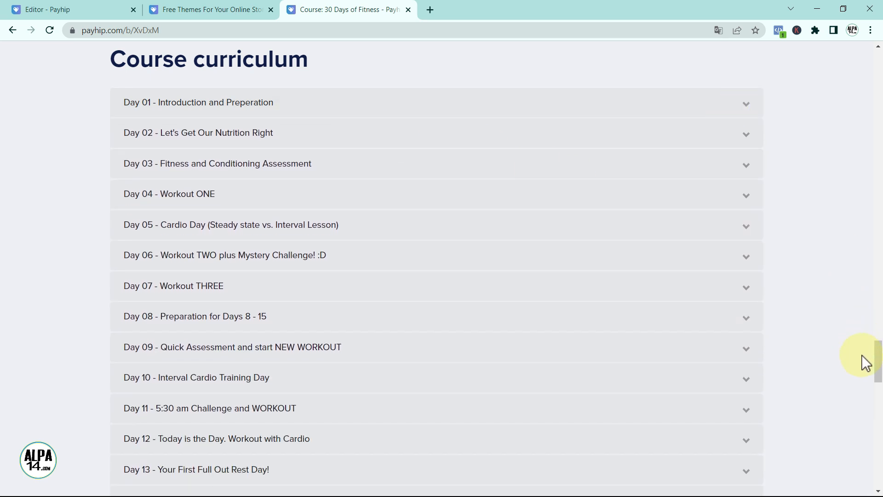
{"action": "left_click_drag", "start_coordinate": [878, 375], "coordinate": [876, 69]}
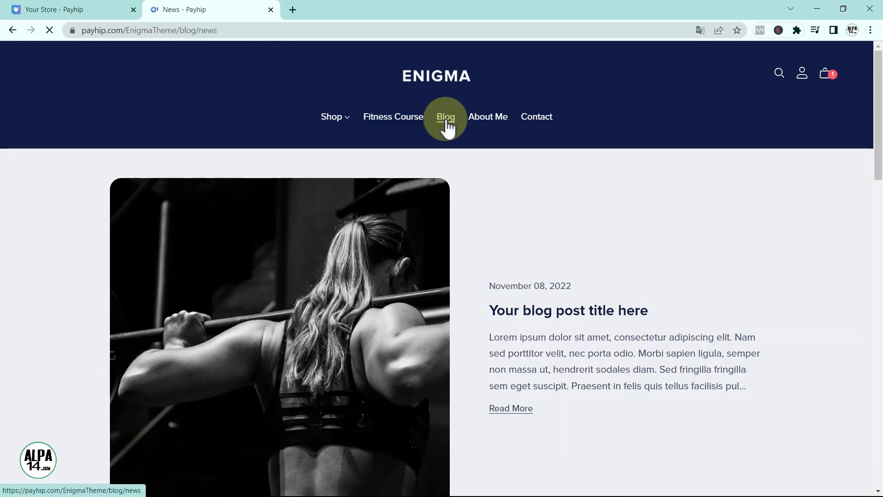
- Open the Enigma demo's first blog post and scroll through it
{"action": "scroll", "coordinate": [405, 225], "scroll_direction": "down", "scroll_amount": 5}
{"action": "scroll", "coordinate": [398, 237], "scroll_direction": "down", "scroll_amount": 6}
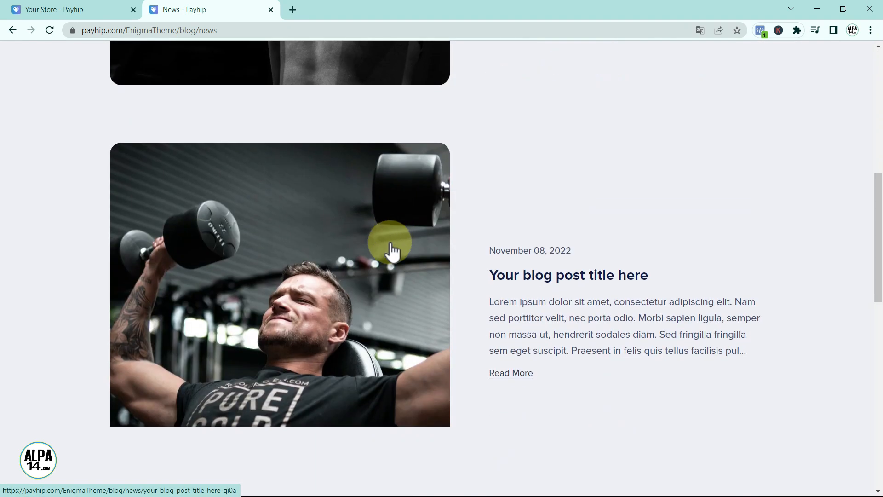
{"action": "scroll", "coordinate": [380, 281], "scroll_direction": "up", "scroll_amount": 7}
{"action": "scroll", "coordinate": [382, 281], "scroll_direction": "up", "scroll_amount": 3}
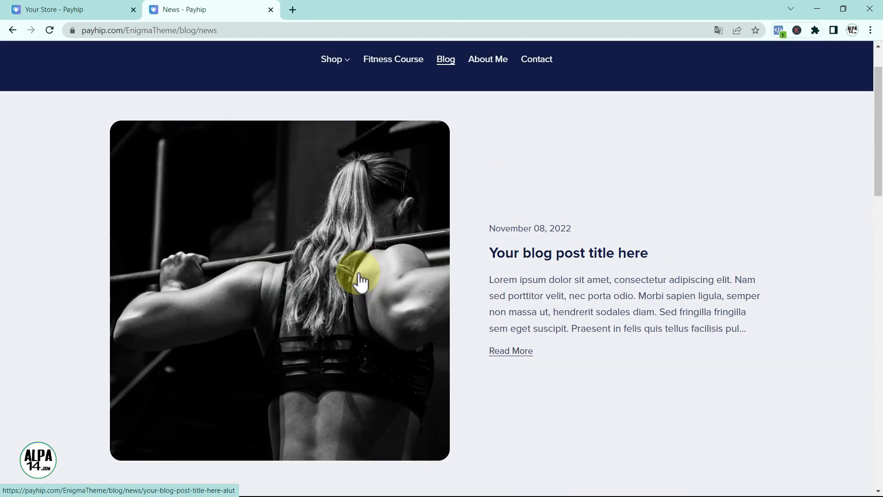
{"action": "left_click", "coordinate": [360, 276]}
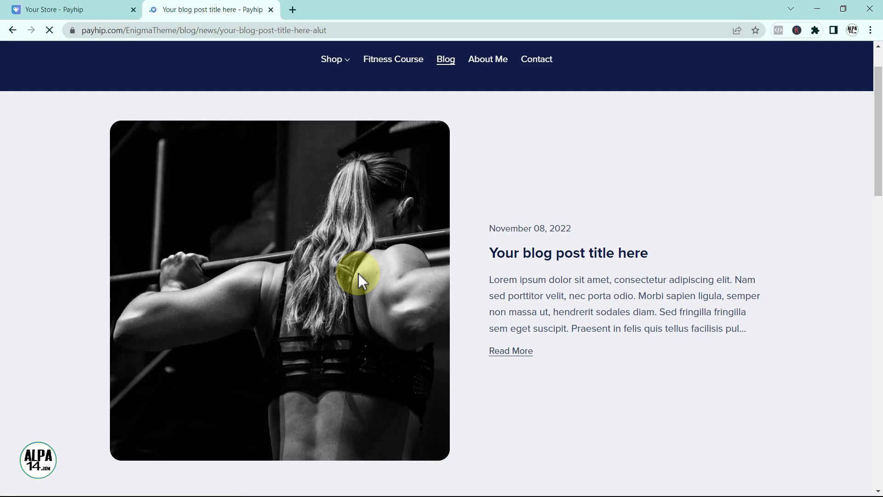
{"action": "scroll", "coordinate": [484, 281], "scroll_direction": "down", "scroll_amount": 12}
{"action": "scroll", "coordinate": [483, 281], "scroll_direction": "down", "scroll_amount": 12}
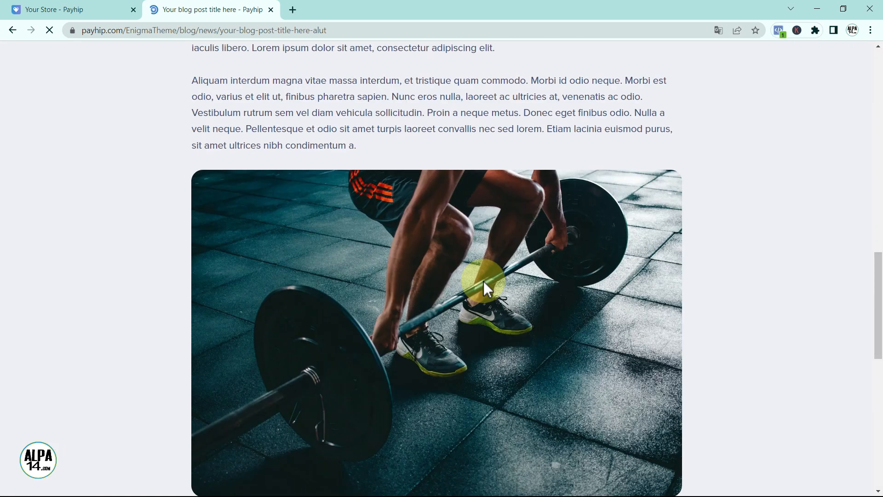
{"action": "scroll", "coordinate": [485, 281], "scroll_direction": "up", "scroll_amount": 7}
{"action": "scroll", "coordinate": [488, 281], "scroll_direction": "up", "scroll_amount": 15}
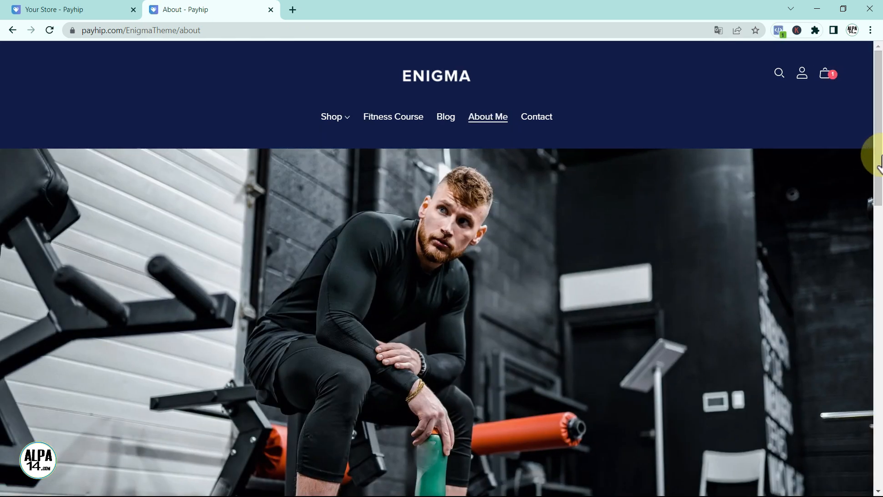
{"action": "left_click_drag", "start_coordinate": [875, 162], "coordinate": [870, 138]}
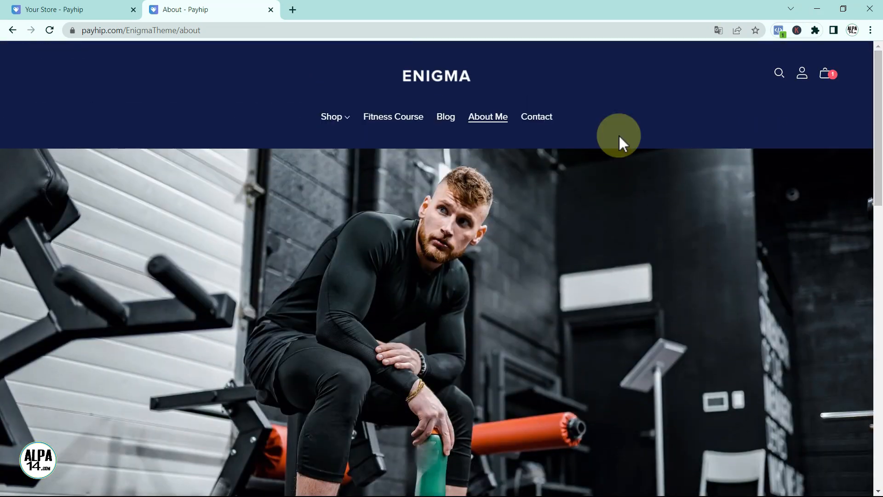
- View the demo's contact page and Shop > All Products, then return to the Your Store tab
{"action": "left_click", "coordinate": [544, 122]}
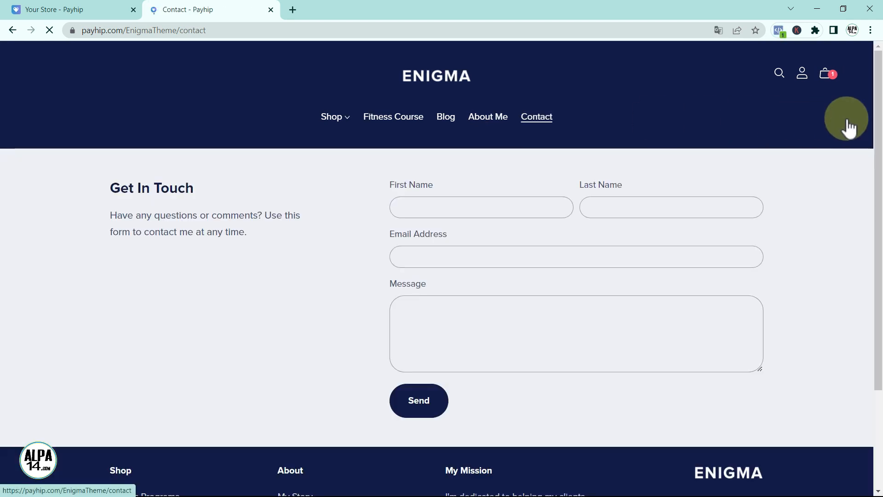
{"action": "left_click_drag", "start_coordinate": [879, 112], "coordinate": [879, 92]}
{"action": "left_click", "coordinate": [328, 121]}
{"action": "left_click", "coordinate": [335, 182]}
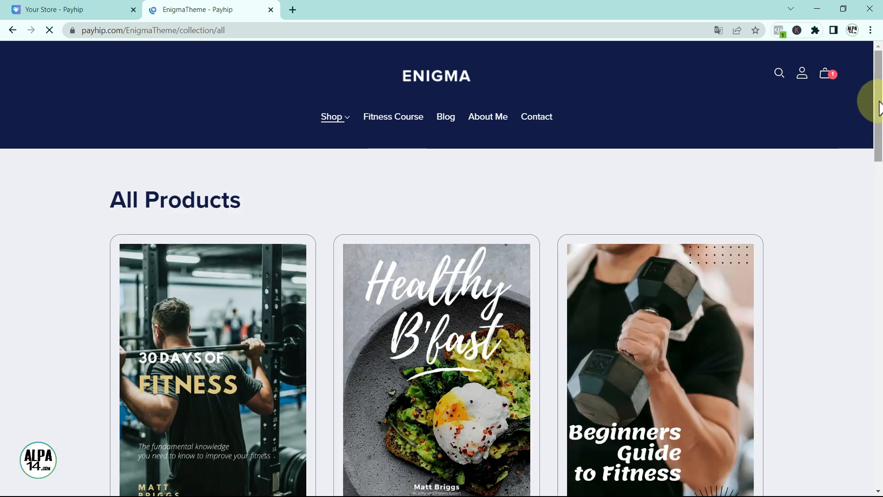
{"action": "left_click_drag", "start_coordinate": [879, 106], "coordinate": [859, 375]}
{"action": "scroll", "coordinate": [862, 409], "scroll_direction": "down", "scroll_amount": 2}
{"action": "left_click_drag", "start_coordinate": [878, 430], "coordinate": [680, 68]}
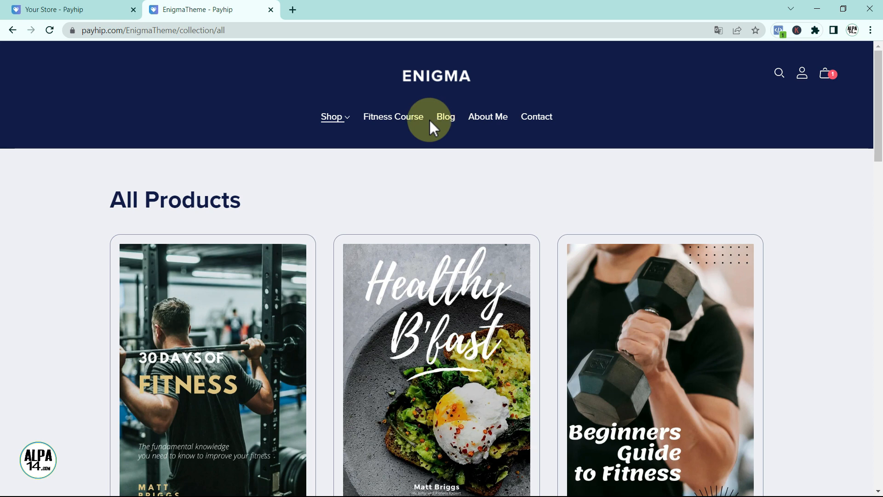
{"action": "left_click", "coordinate": [59, 11]}
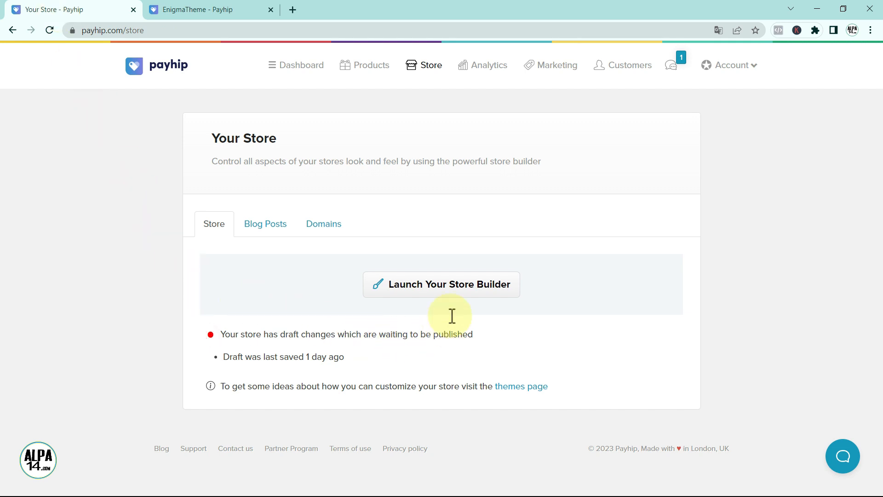
- Launch the store builder and check the Collection Page list, staying on All Products
{"action": "left_click", "coordinate": [443, 289]}
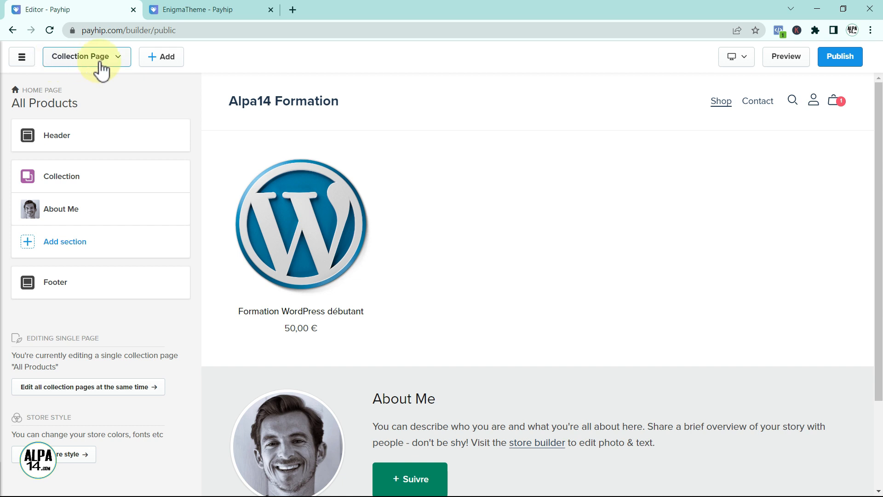
{"action": "left_click", "coordinate": [117, 60]}
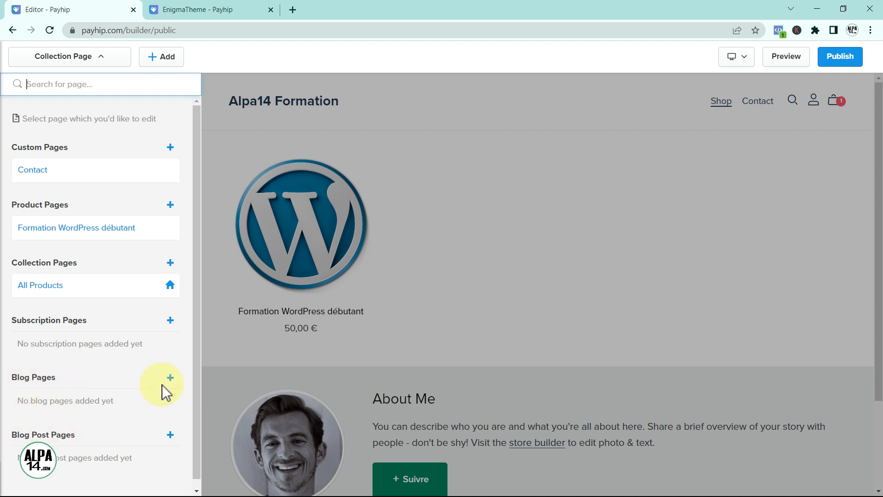
{"action": "left_click", "coordinate": [110, 56]}
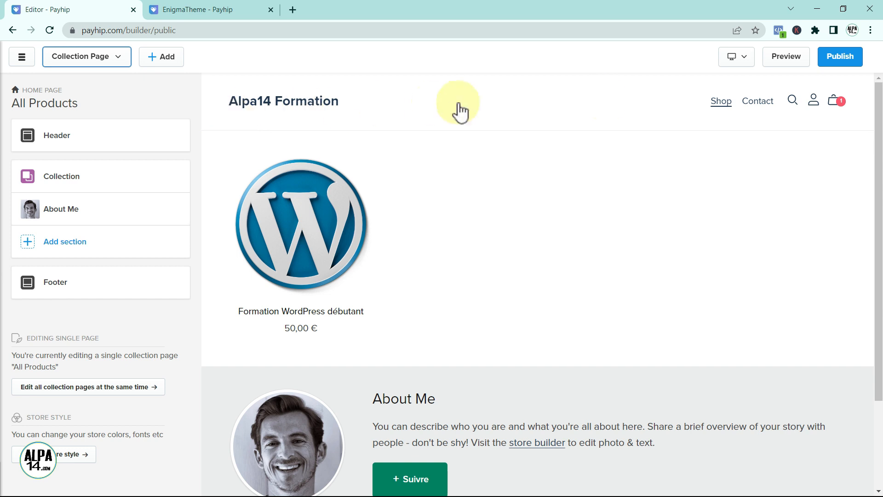
{"action": "scroll", "coordinate": [389, 377], "scroll_direction": "down", "scroll_amount": 3}
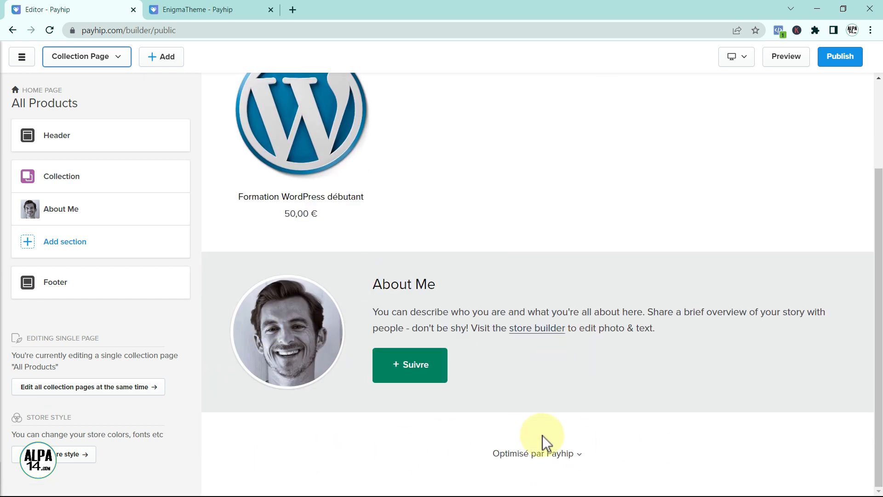
{"action": "scroll", "coordinate": [542, 437], "scroll_direction": "up", "scroll_amount": 3}
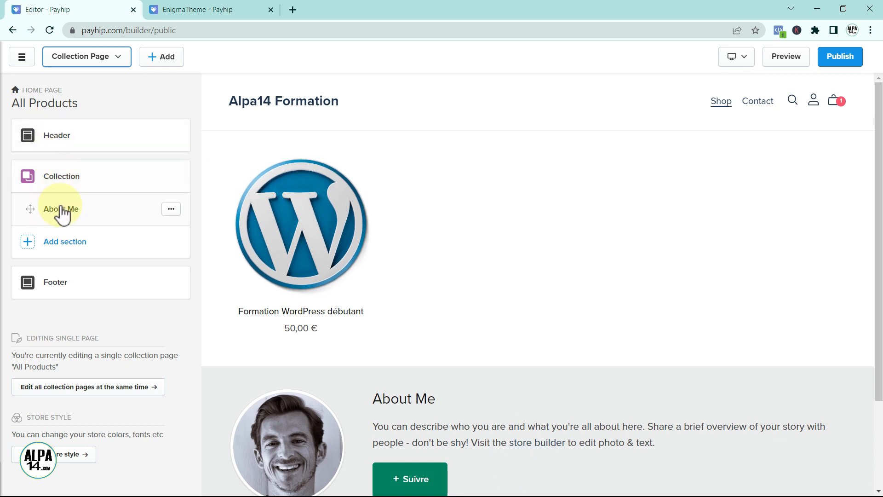
- Upload Alpa14-fond-blanc-200pix.png as the header Store Logo, set its height to 69px, and save
{"action": "left_click", "coordinate": [70, 135]}
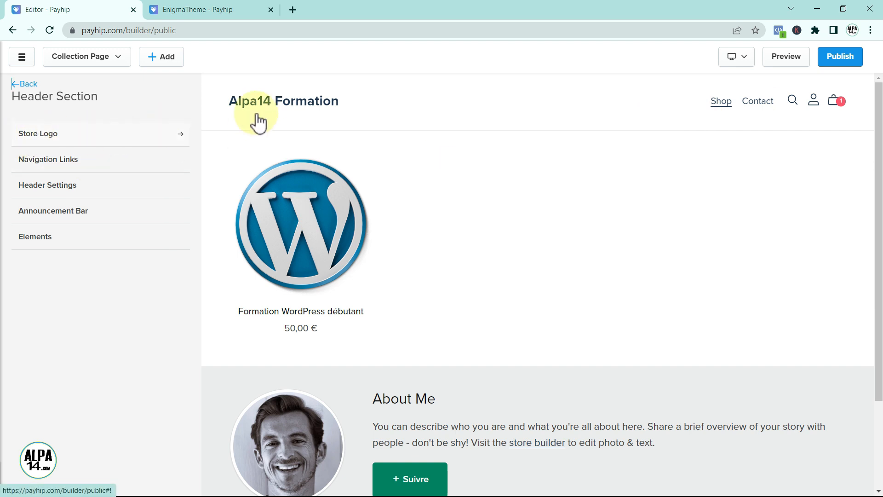
{"action": "left_click", "coordinate": [64, 134]}
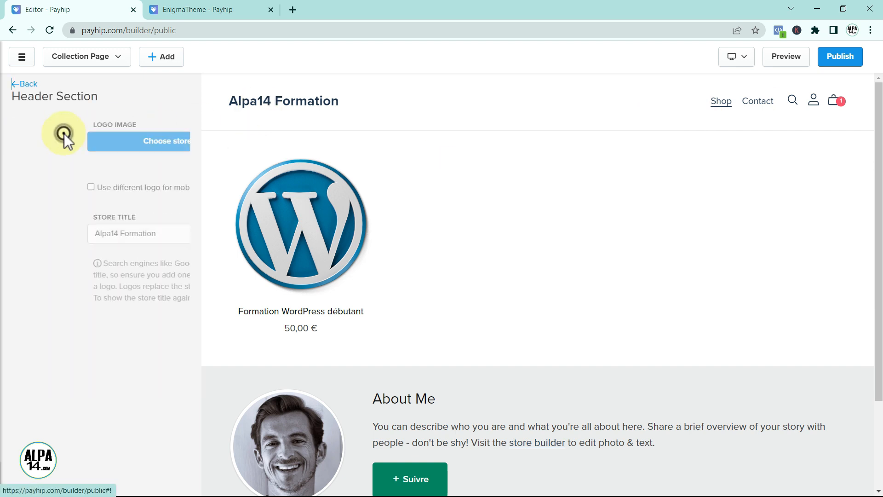
{"action": "left_click", "coordinate": [104, 153]}
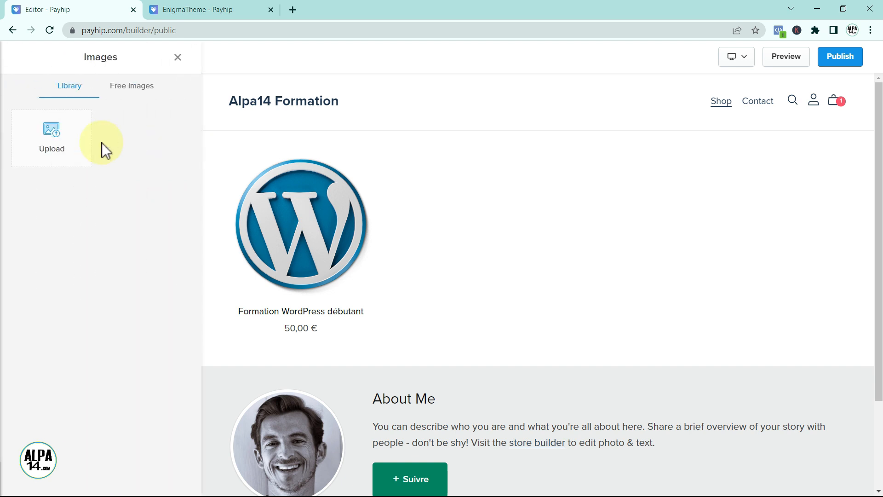
{"action": "left_click", "coordinate": [58, 138]}
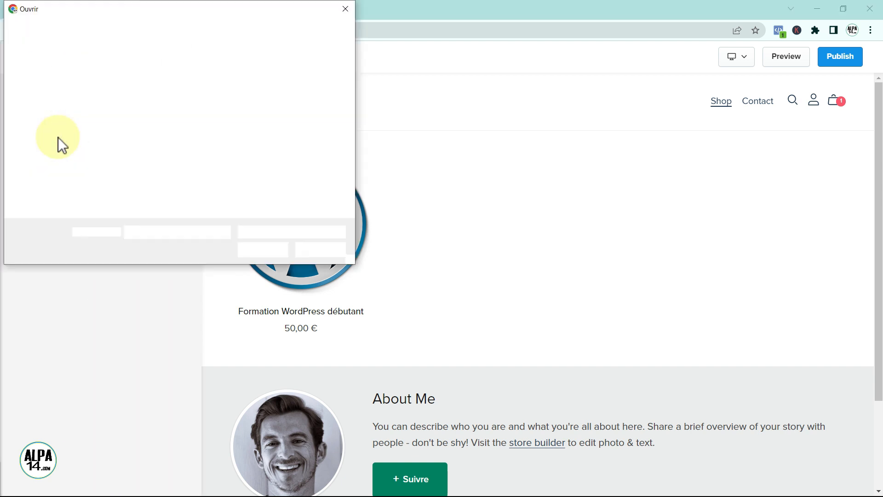
{"action": "left_click", "coordinate": [132, 101]}
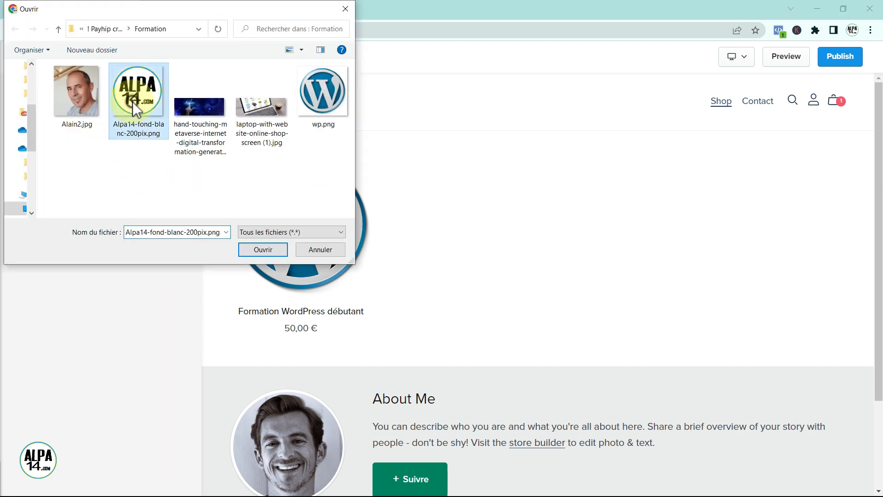
{"action": "left_click", "coordinate": [265, 249]}
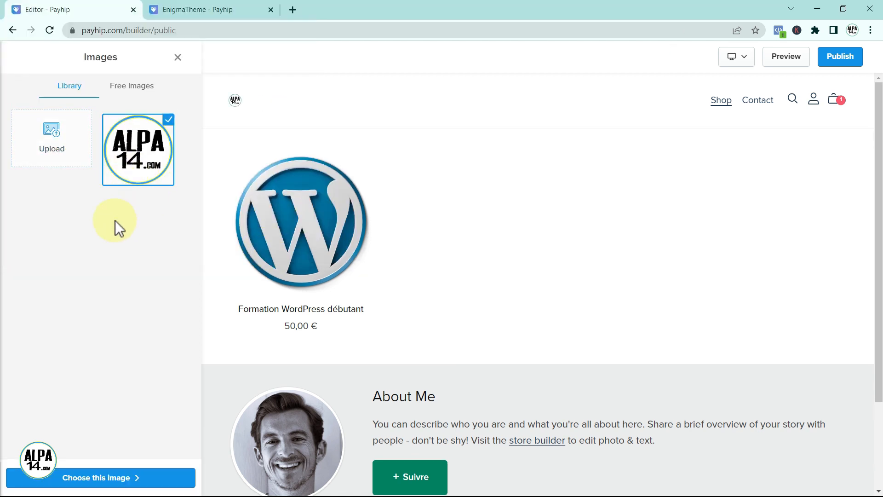
{"action": "left_click", "coordinate": [98, 476]}
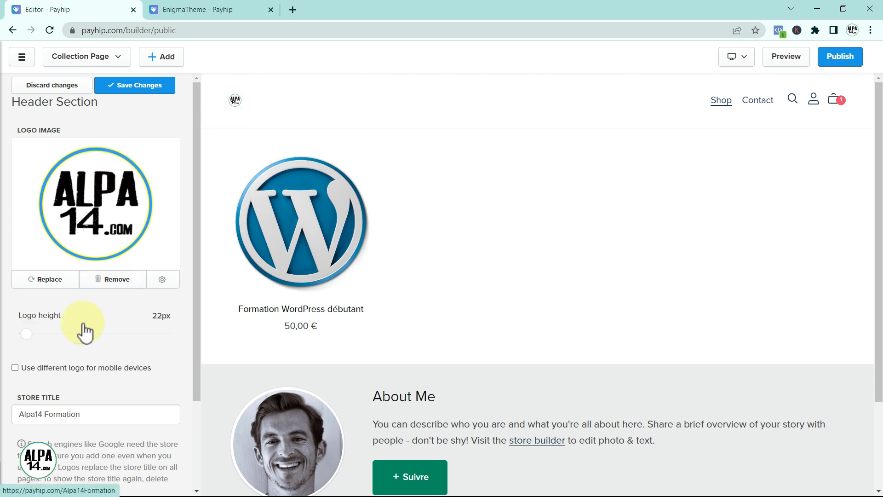
{"action": "left_click_drag", "start_coordinate": [32, 335], "coordinate": [79, 330]}
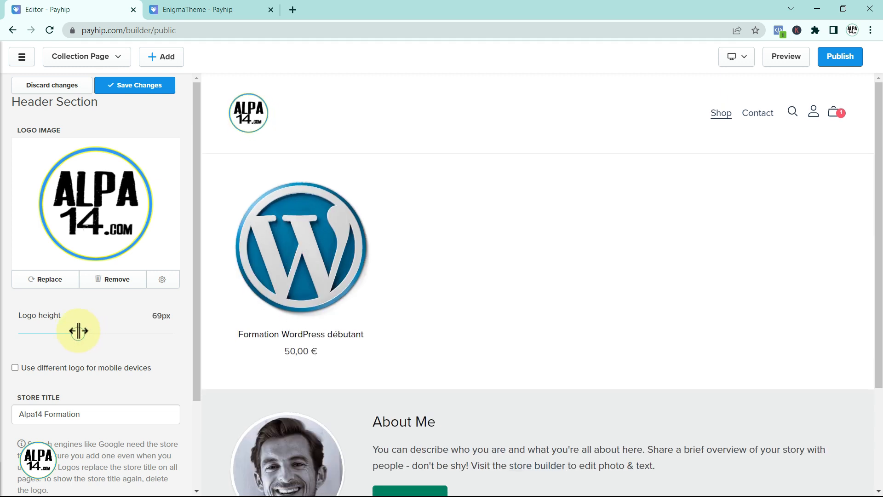
{"action": "left_click", "coordinate": [139, 86]}
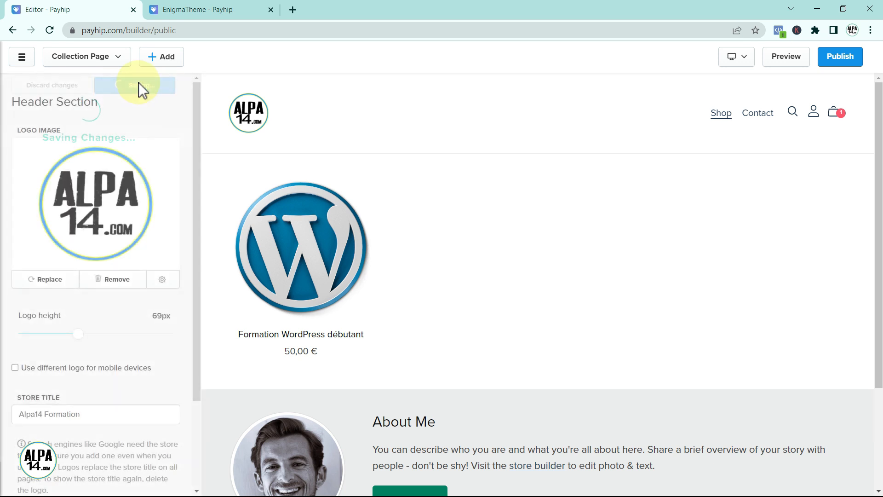
{"action": "left_click", "coordinate": [23, 85]}
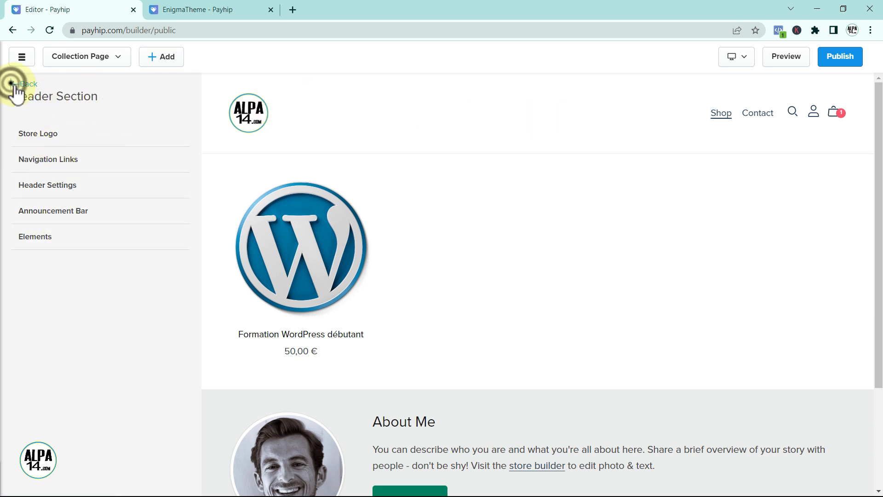
{"action": "left_click", "coordinate": [14, 84]}
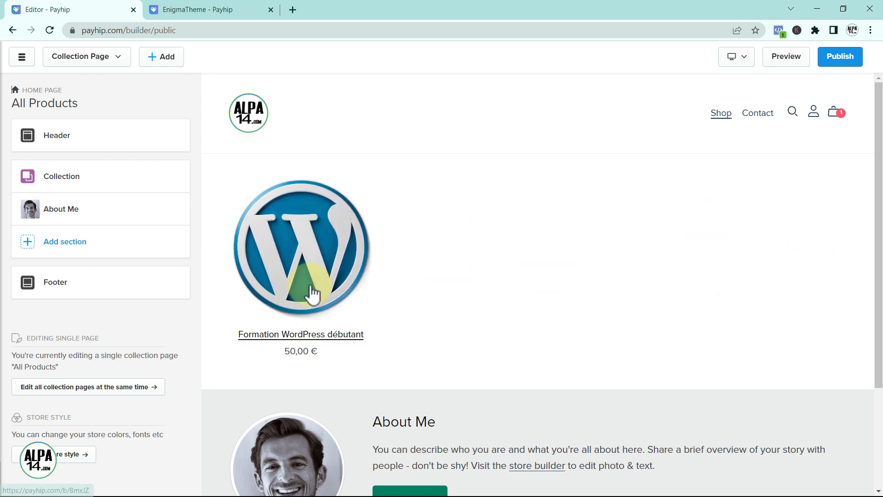
- Add the first Image With Text layout as a new section below About Me
{"action": "scroll", "coordinate": [433, 371], "scroll_direction": "down", "scroll_amount": 3}
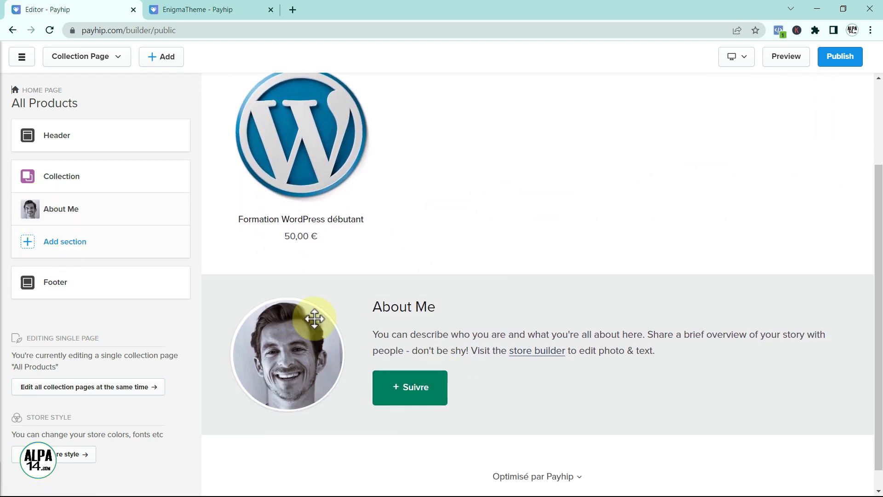
{"action": "scroll", "coordinate": [446, 391], "scroll_direction": "down", "scroll_amount": 1}
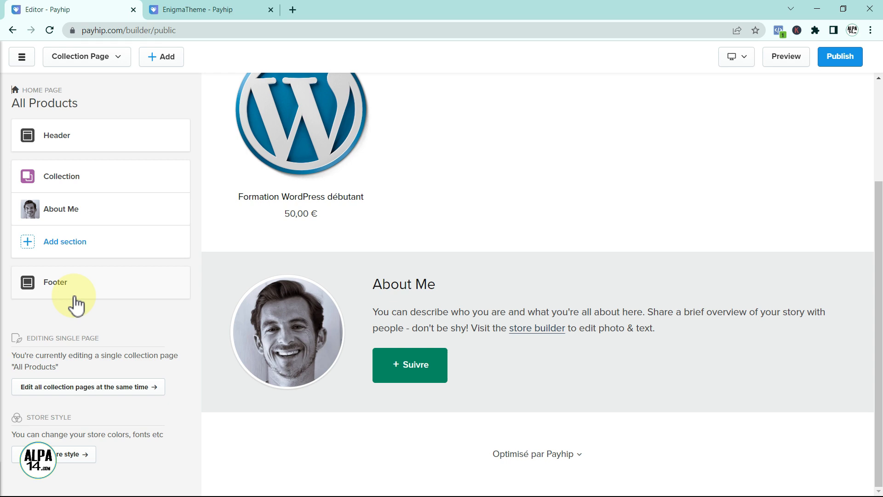
{"action": "left_click", "coordinate": [54, 244]}
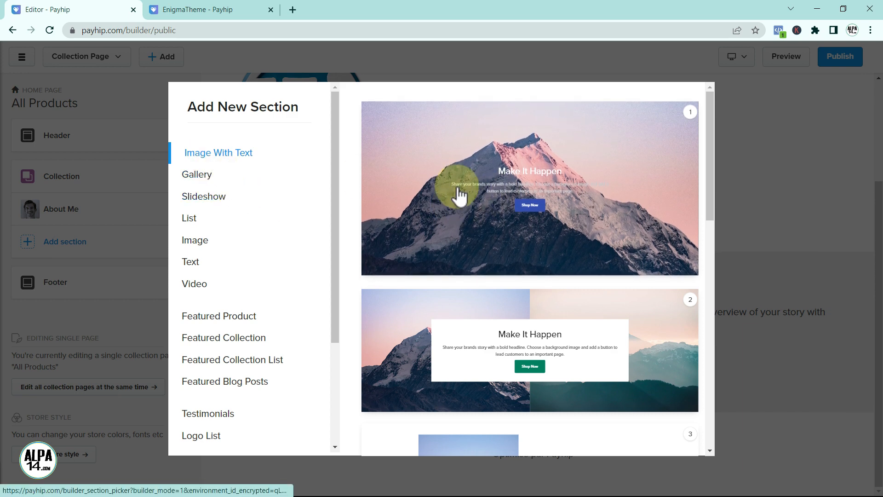
{"action": "left_click", "coordinate": [473, 201]}
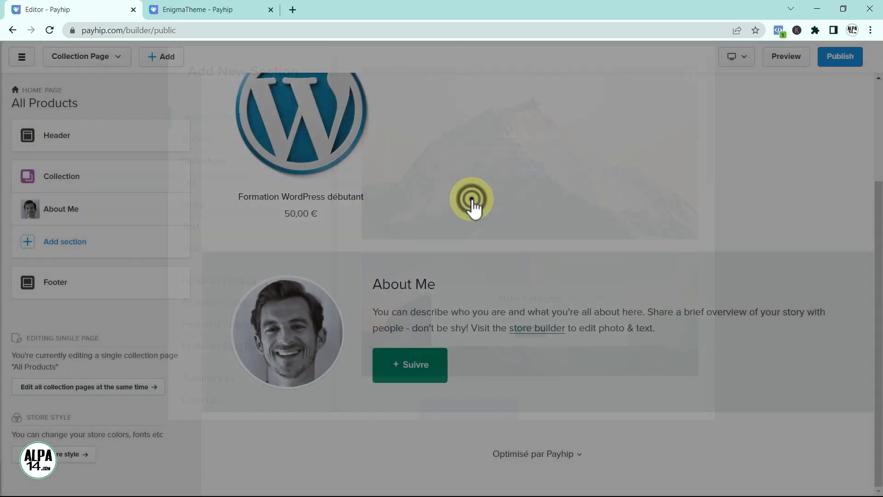
- Bring up the Background settings under Advanced for the new 'Make It Happen' section
{"action": "scroll", "coordinate": [472, 200], "scroll_direction": "down", "scroll_amount": 7}
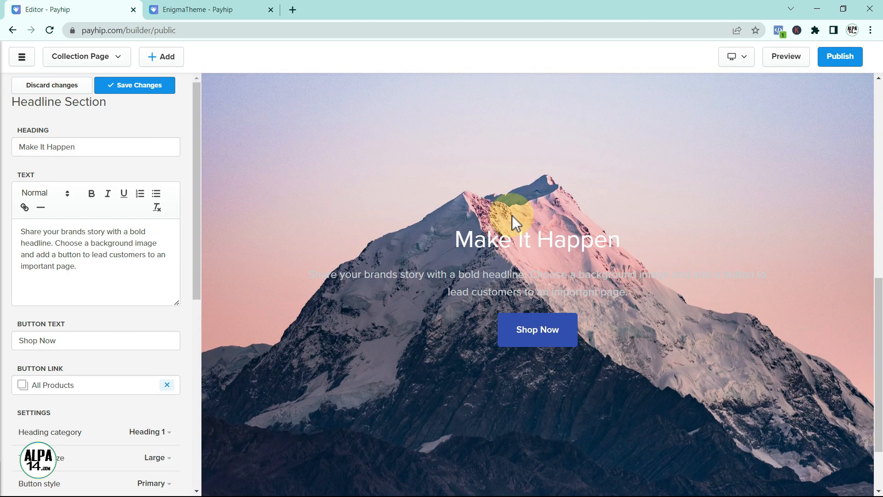
{"action": "scroll", "coordinate": [474, 262], "scroll_direction": "up", "scroll_amount": 7}
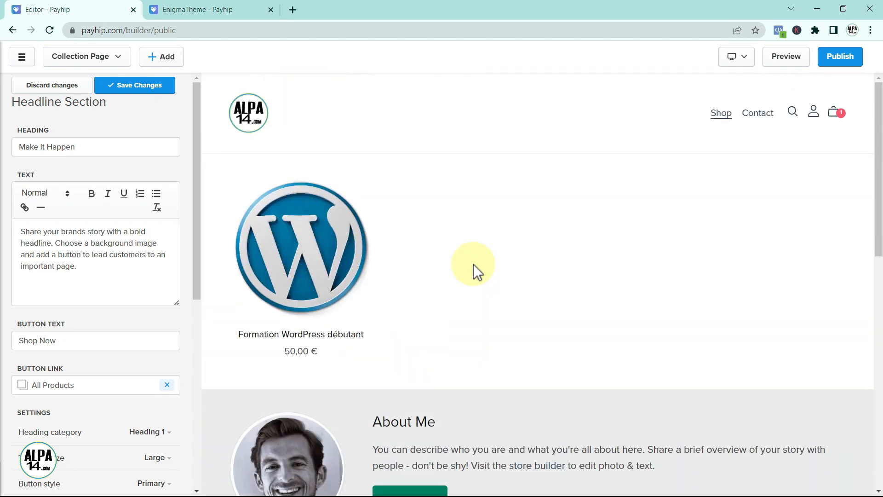
{"action": "scroll", "coordinate": [473, 264], "scroll_direction": "down", "scroll_amount": 10}
{"action": "scroll", "coordinate": [583, 271], "scroll_direction": "up", "scroll_amount": 2}
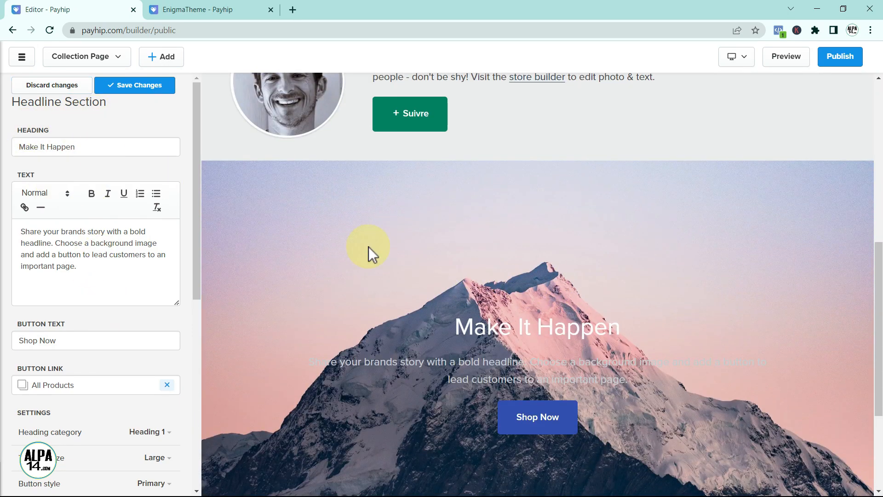
{"action": "scroll", "coordinate": [558, 338], "scroll_direction": "down", "scroll_amount": 3}
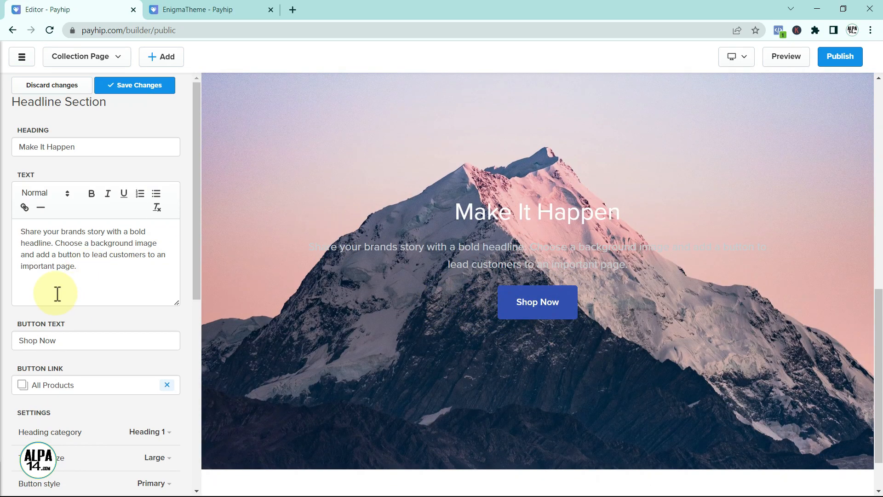
{"action": "scroll", "coordinate": [92, 294], "scroll_direction": "down", "scroll_amount": 6}
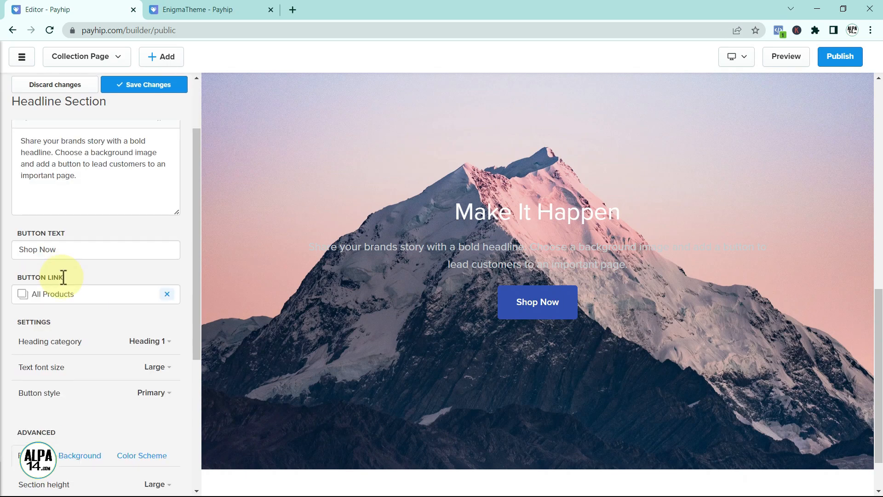
{"action": "left_click", "coordinate": [81, 254]}
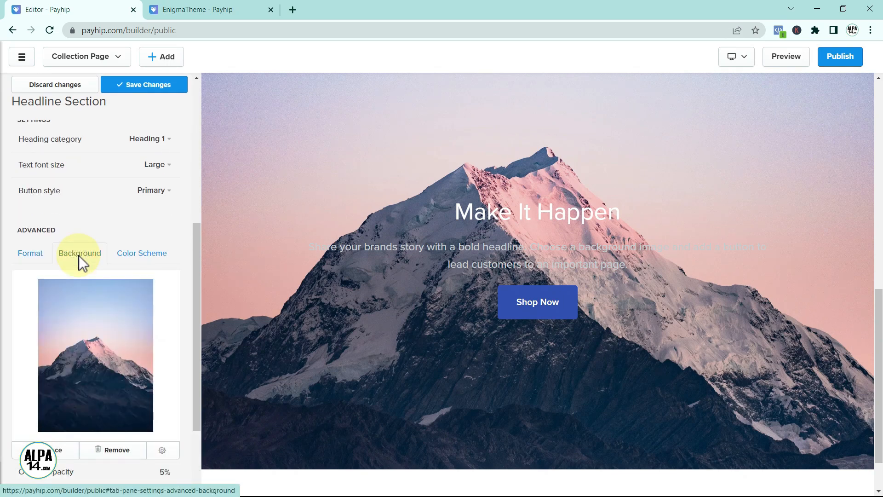
{"action": "scroll", "coordinate": [99, 299], "scroll_direction": "down", "scroll_amount": 3}
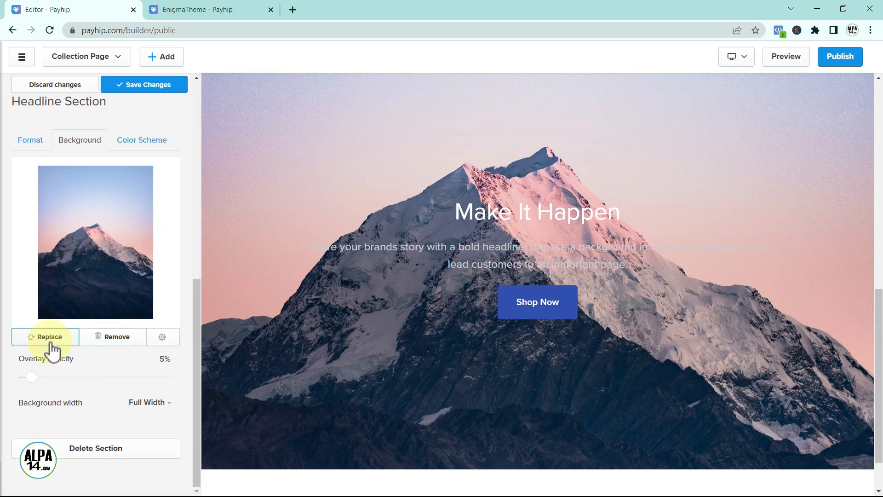
- Upload the hand-touching-metaverse image as the banner background with a low overlay opacity
{"action": "left_click", "coordinate": [50, 341]}
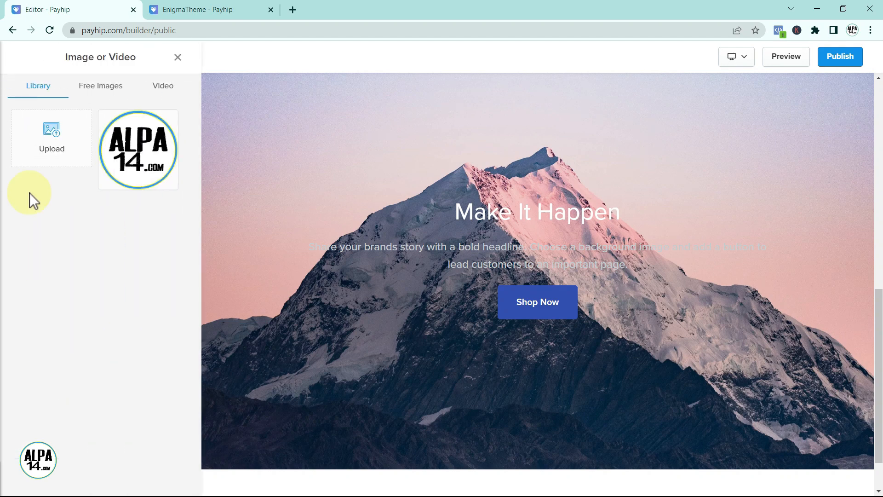
{"action": "left_click", "coordinate": [51, 130]}
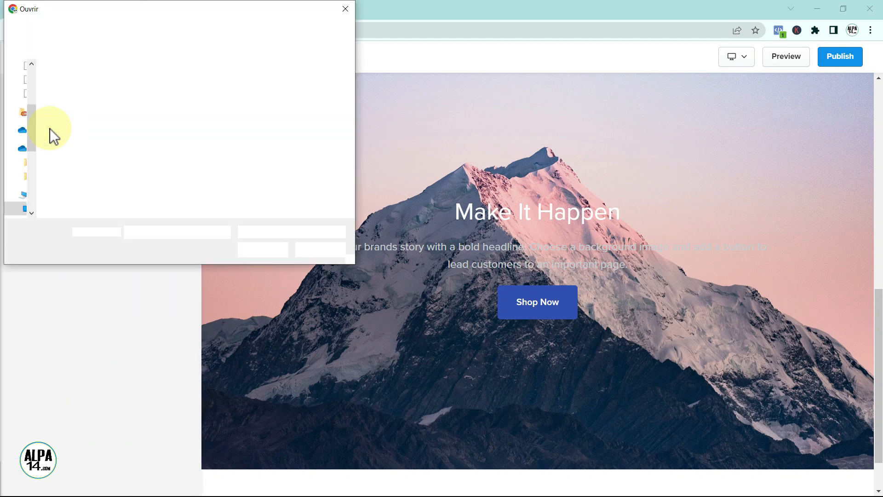
{"action": "left_click", "coordinate": [194, 112]}
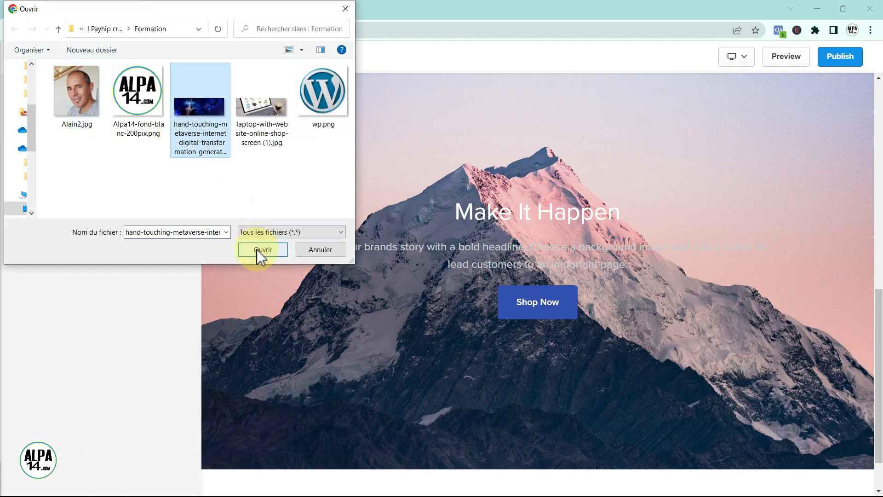
{"action": "left_click", "coordinate": [258, 250]}
{"action": "left_click", "coordinate": [98, 476]}
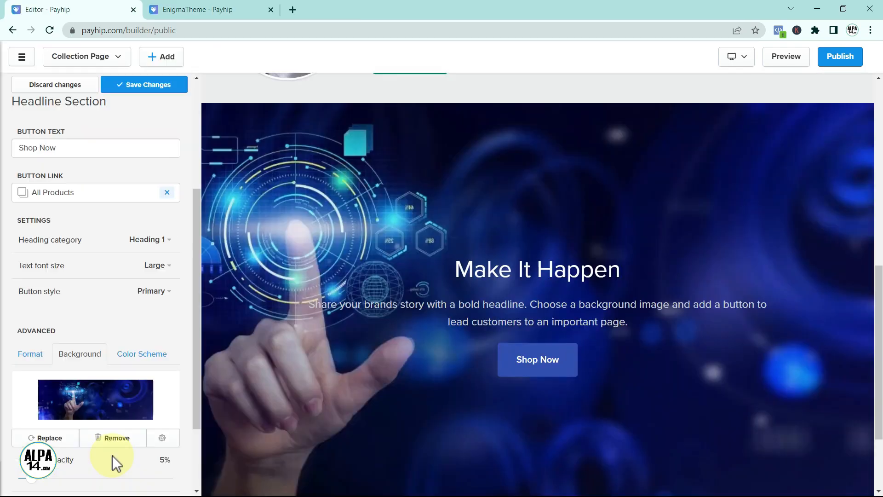
{"action": "scroll", "coordinate": [136, 365], "scroll_direction": "down", "scroll_amount": 2}
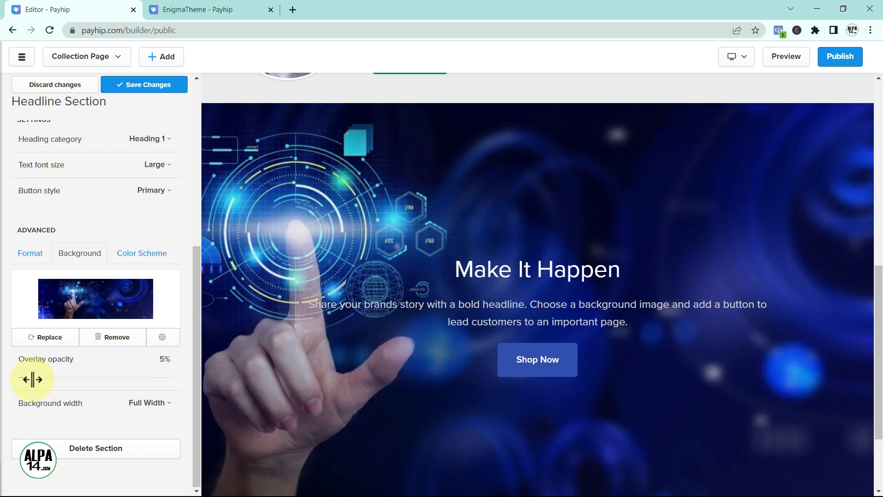
{"action": "left_click_drag", "start_coordinate": [33, 378], "coordinate": [67, 379]}
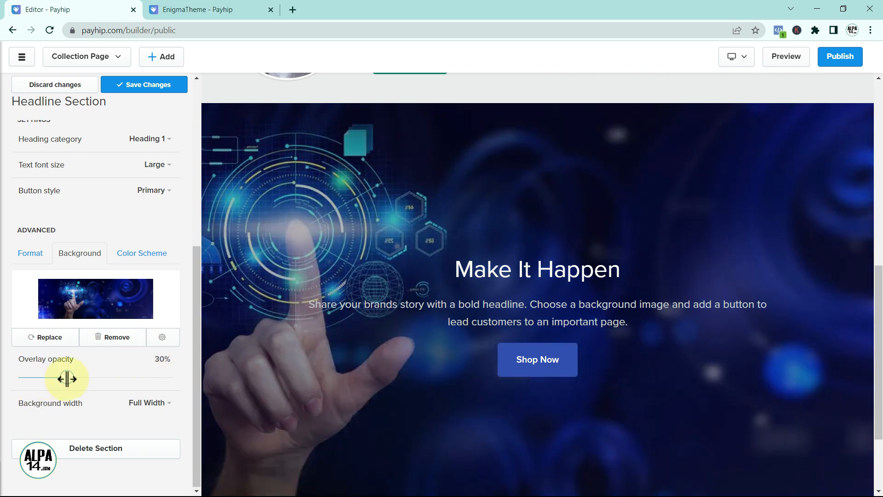
{"action": "left_click", "coordinate": [35, 378]}
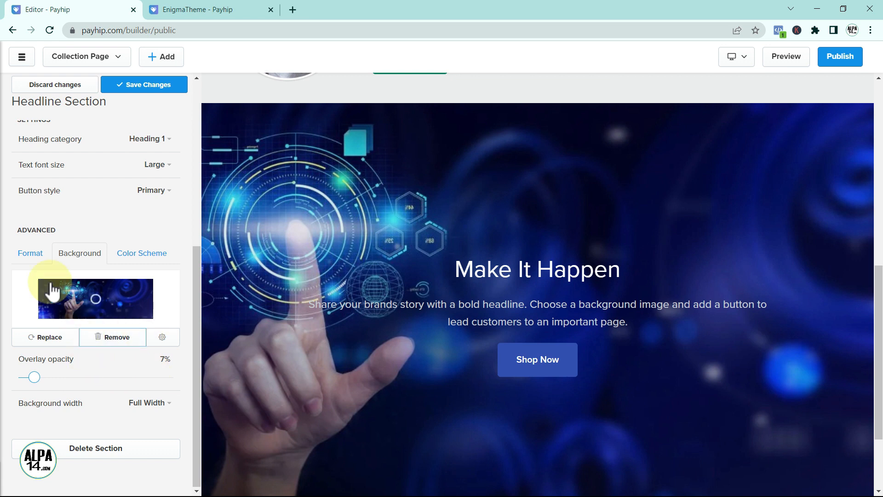
- Set the banner's section height to Medium in the Format options
{"action": "left_click", "coordinate": [41, 254]}
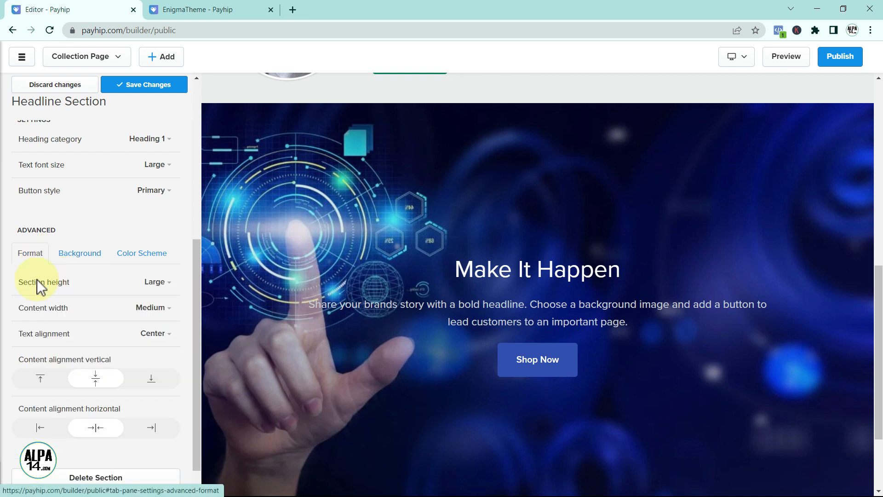
{"action": "left_click", "coordinate": [169, 283]}
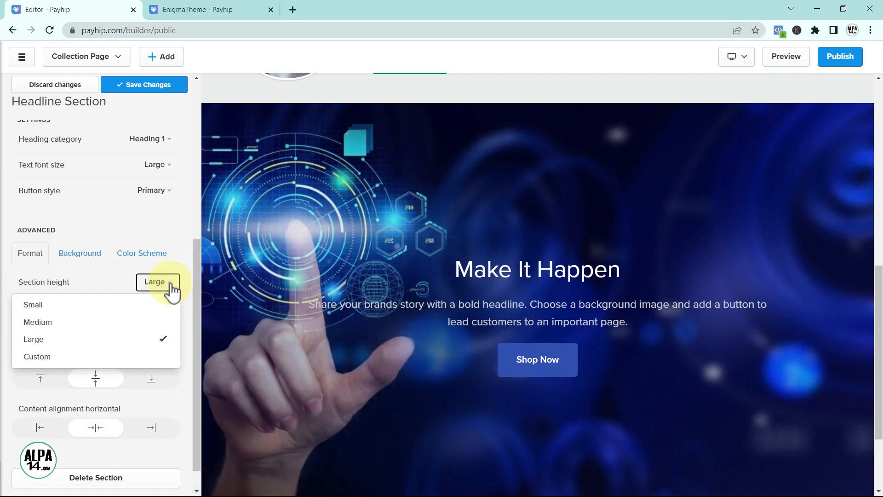
{"action": "left_click", "coordinate": [166, 323]}
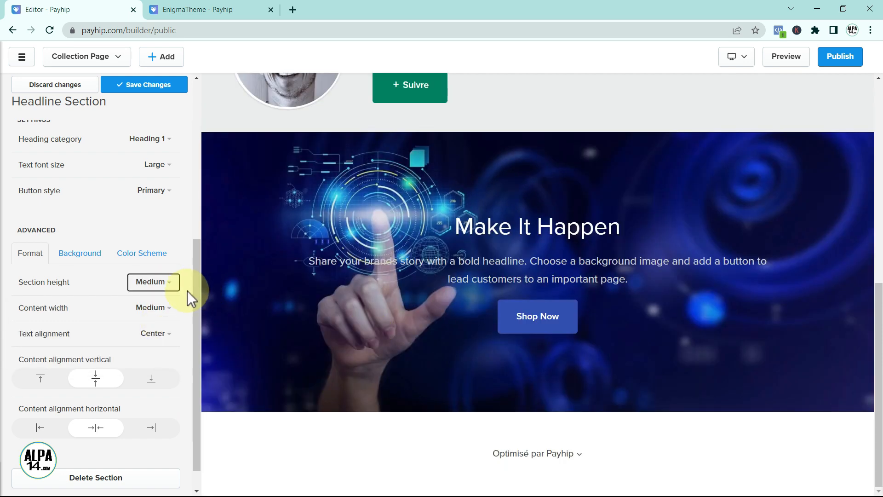
{"action": "scroll", "coordinate": [153, 323], "scroll_direction": "up", "scroll_amount": 6}
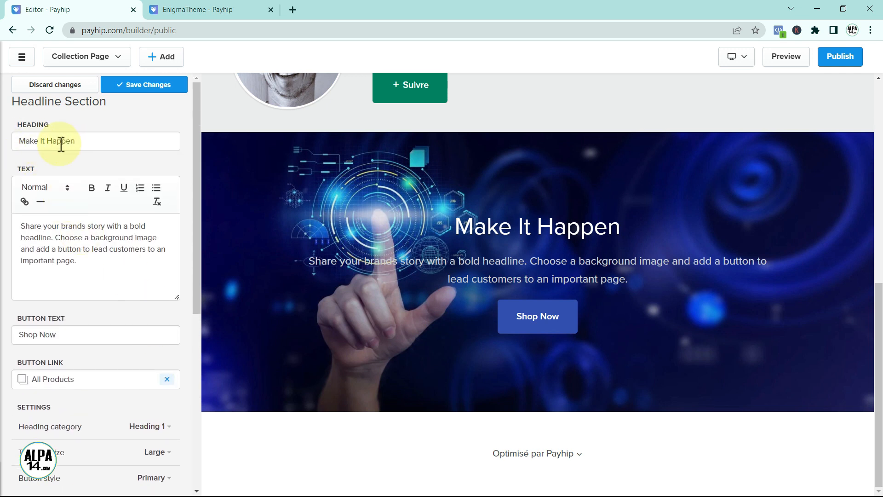
- Change the banner heading from 'Make It Happen' to 'Formations digitales'
{"action": "left_click", "coordinate": [98, 141]}
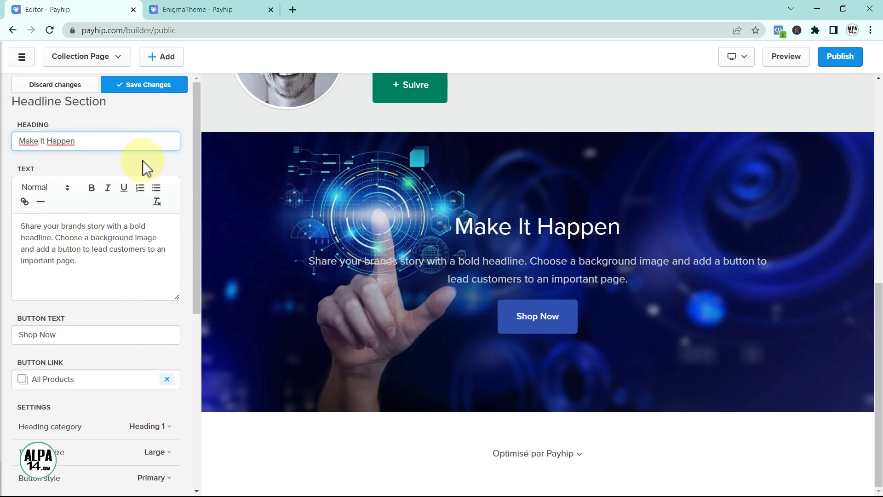
{"action": "key", "text": "BackSpace"}
{"action": "key", "text": "BackSpace"}
{"action": "key", "text": "BackSpace"}
{"action": "key", "text": "BackSpace"}
{"action": "key", "text": "BackSpace"}
{"action": "key", "text": "BackSpace"}
{"action": "key", "text": "BackSpace"}
{"action": "key", "text": "BackSpace"}
{"action": "key", "text": "BackSpace"}
{"action": "key", "text": "BackSpace"}
{"action": "key", "text": "BackSpace"}
{"action": "key", "text": "BackSpace"}
{"action": "key", "text": "BackSpace"}
{"action": "key", "text": "BackSpace"}
{"action": "type", "text": "Forma"}
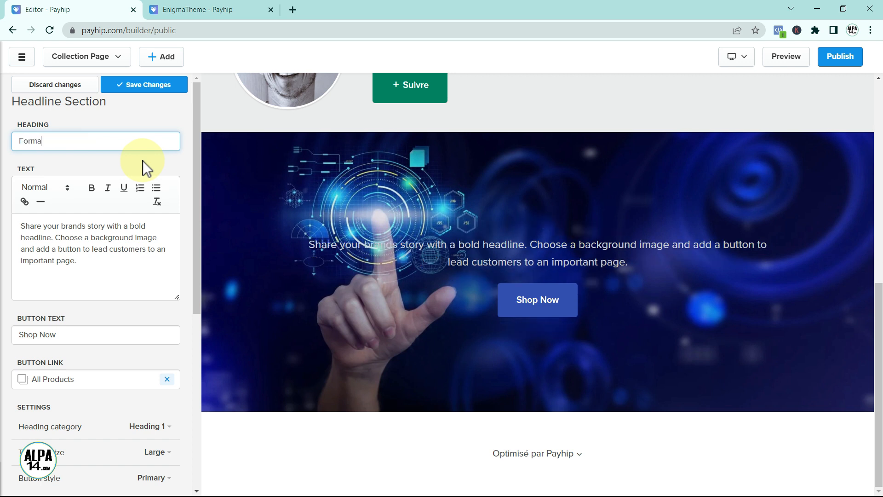
{"action": "type", "text": "tions digitales"}
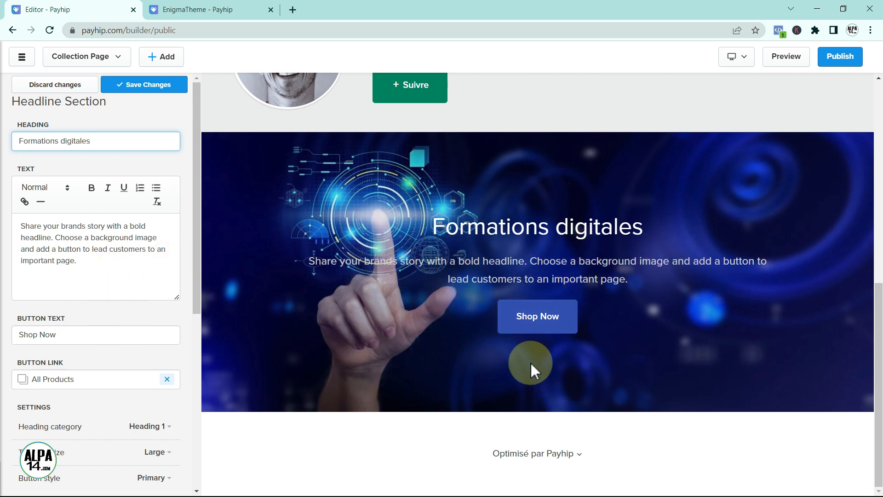
{"action": "scroll", "coordinate": [85, 331], "scroll_direction": "down", "scroll_amount": 1}
- Relabel the 'Shop Now' button to 'Voir les formations' and save the banner
{"action": "left_click", "coordinate": [65, 278]}
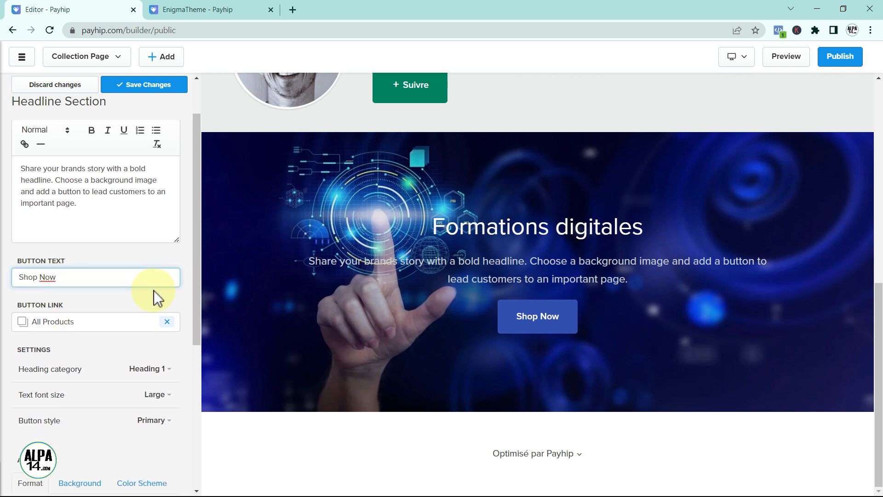
{"action": "key", "text": "BackSpace"}
{"action": "key", "text": "BackSpace"}
{"action": "key", "text": "BackSpace"}
{"action": "key", "text": "BackSpace"}
{"action": "key", "text": "BackSpace"}
{"action": "key", "text": "BackSpace"}
{"action": "key", "text": "BackSpace"}
{"action": "key", "text": "BackSpace"}
{"action": "type", "text": "Voir le"}
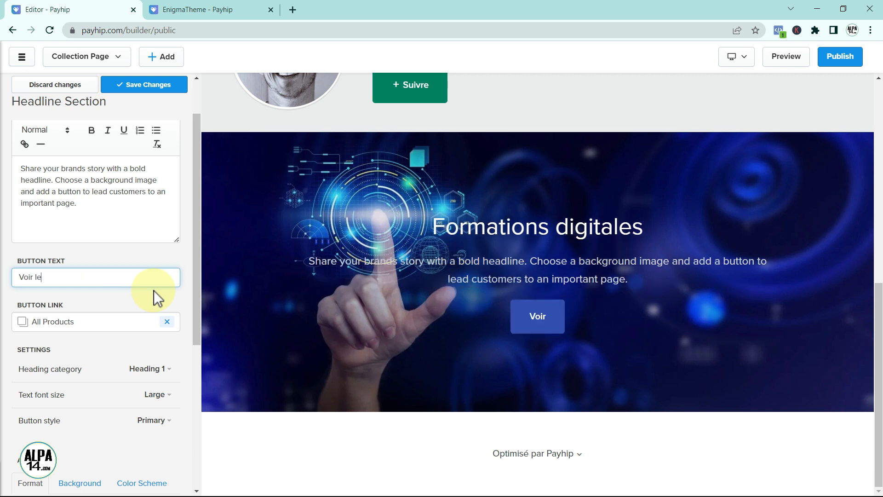
{"action": "type", "text": "s formations"}
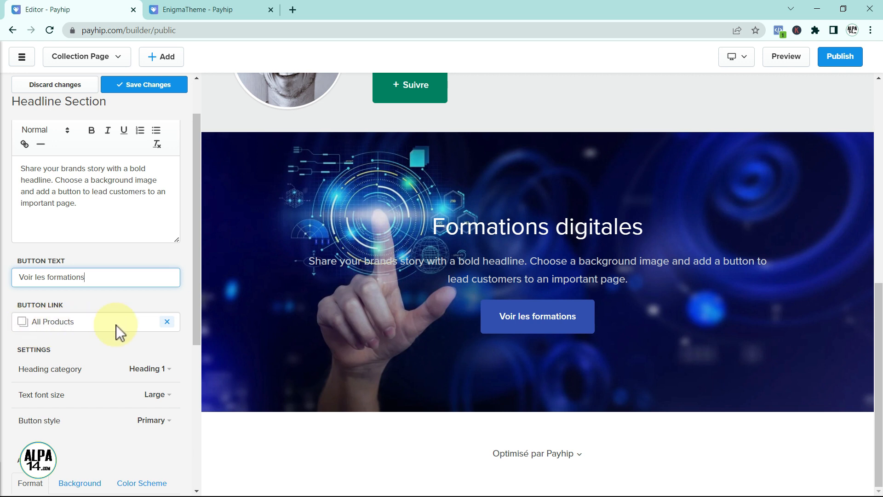
{"action": "left_click", "coordinate": [145, 85]}
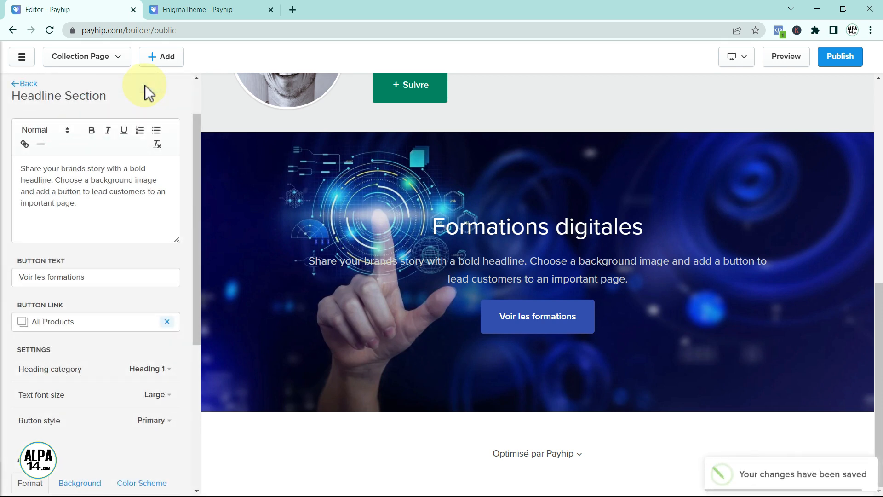
{"action": "left_click", "coordinate": [17, 83]}
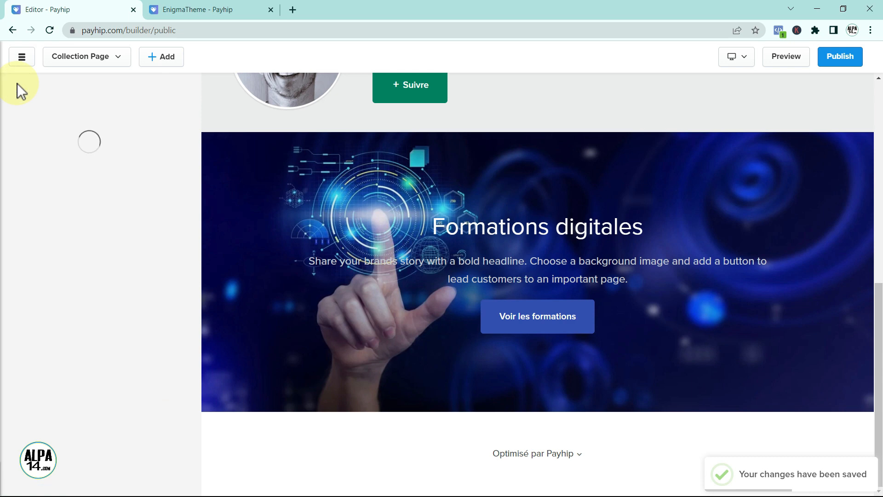
- Drag the Formations digitales section up directly under Header, then open the Header settings
{"action": "scroll", "coordinate": [316, 223], "scroll_direction": "up", "scroll_amount": 8}
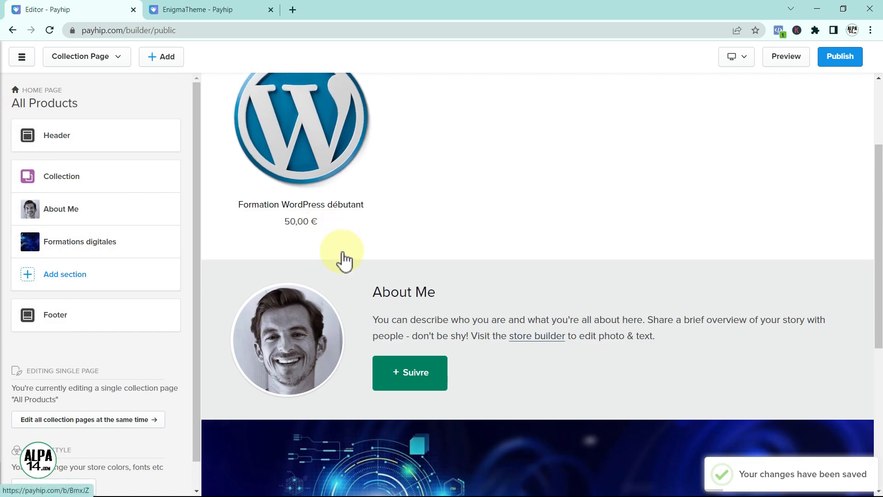
{"action": "scroll", "coordinate": [361, 337], "scroll_direction": "down", "scroll_amount": 10}
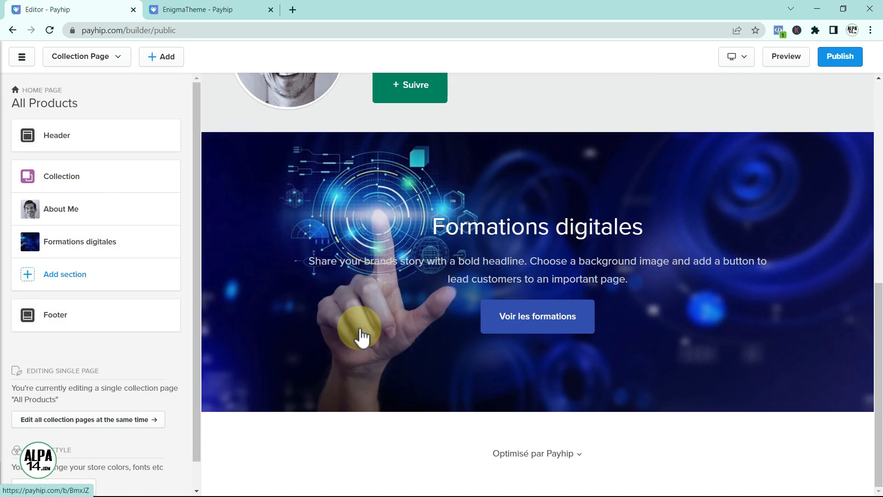
{"action": "left_click_drag", "start_coordinate": [31, 246], "coordinate": [32, 170]}
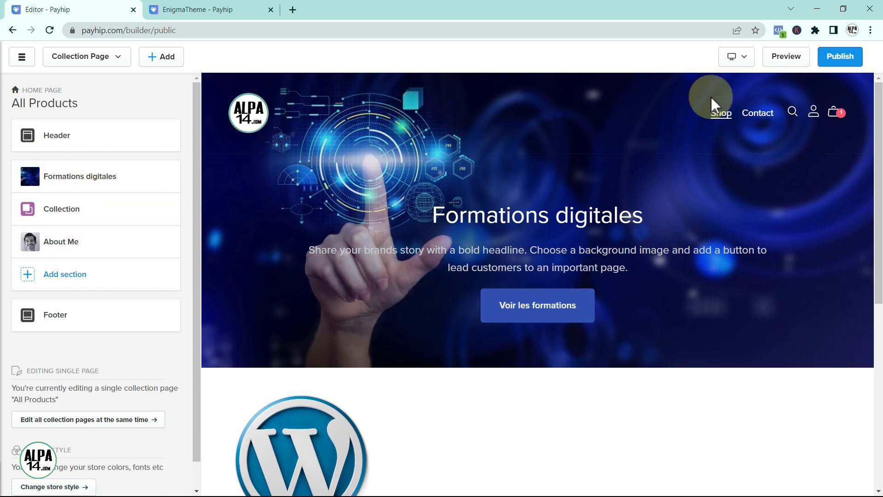
{"action": "left_click", "coordinate": [68, 137]}
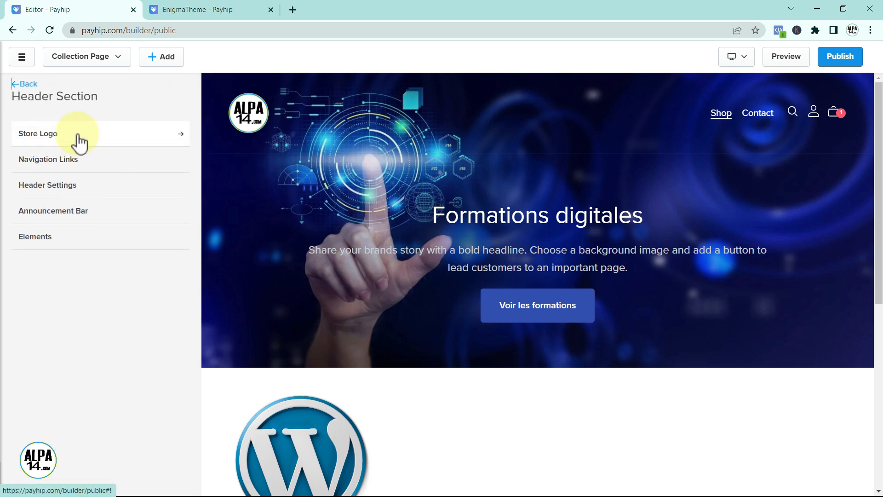
- Keep the header transparent over the banner, save its settings, and return to the header options
{"action": "left_click", "coordinate": [45, 185]}
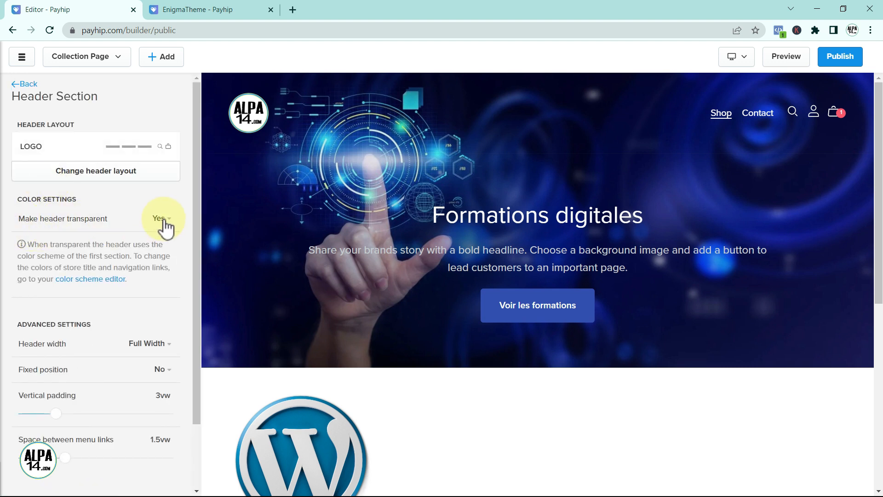
{"action": "left_click", "coordinate": [163, 218]}
{"action": "left_click", "coordinate": [141, 256]}
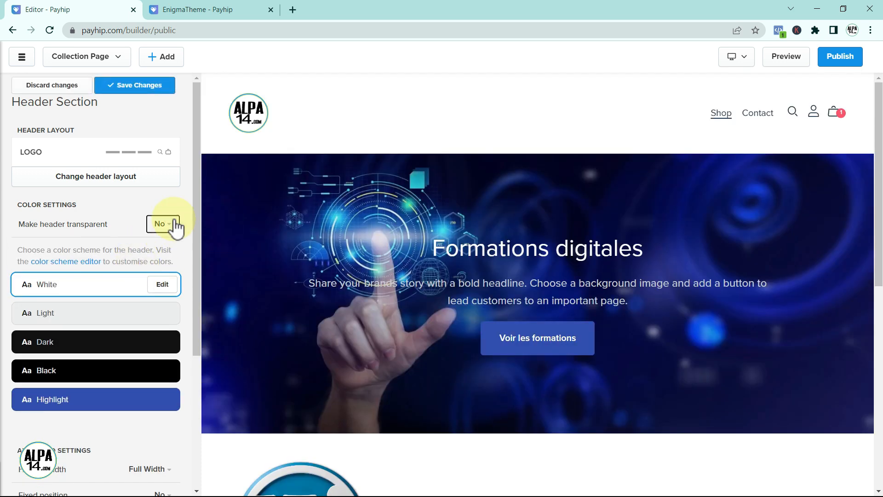
{"action": "left_click", "coordinate": [164, 224]}
{"action": "left_click", "coordinate": [157, 244]}
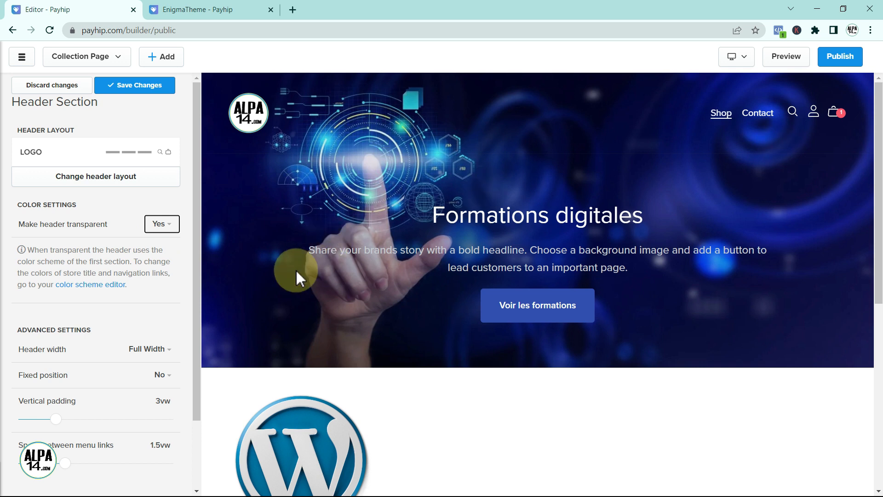
{"action": "left_click", "coordinate": [121, 90]}
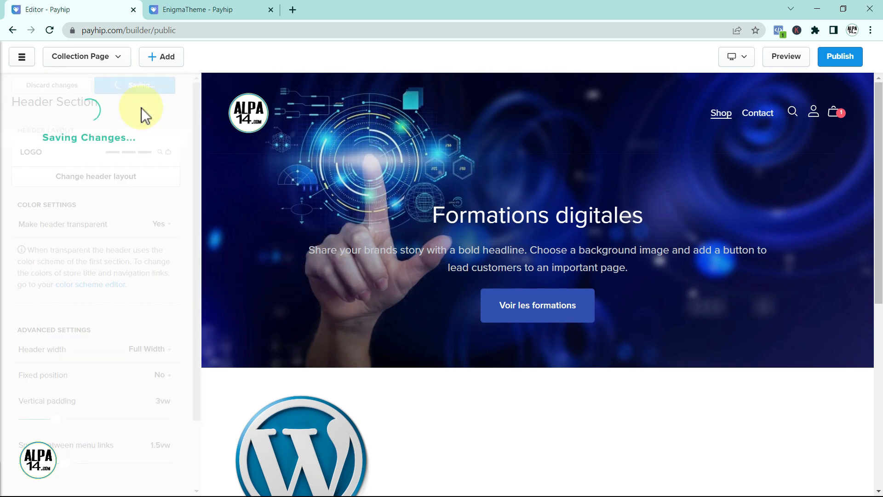
{"action": "scroll", "coordinate": [292, 244], "scroll_direction": "down", "scroll_amount": 1}
{"action": "scroll", "coordinate": [291, 242], "scroll_direction": "down", "scroll_amount": 4}
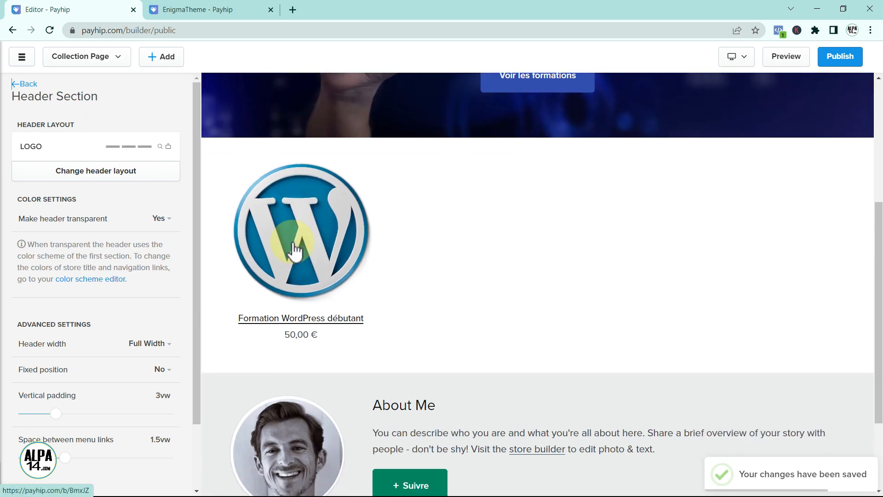
{"action": "scroll", "coordinate": [296, 247], "scroll_direction": "down", "scroll_amount": 3}
{"action": "scroll", "coordinate": [328, 216], "scroll_direction": "up", "scroll_amount": 1}
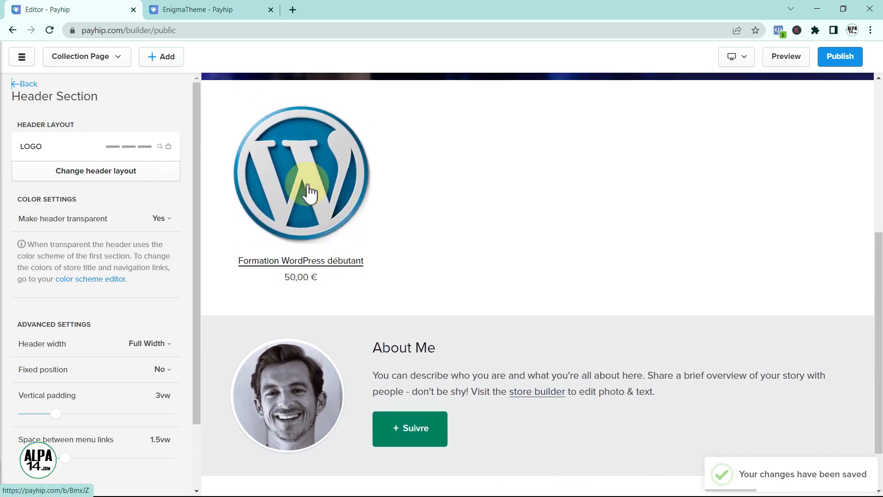
{"action": "scroll", "coordinate": [488, 311], "scroll_direction": "down", "scroll_amount": 1}
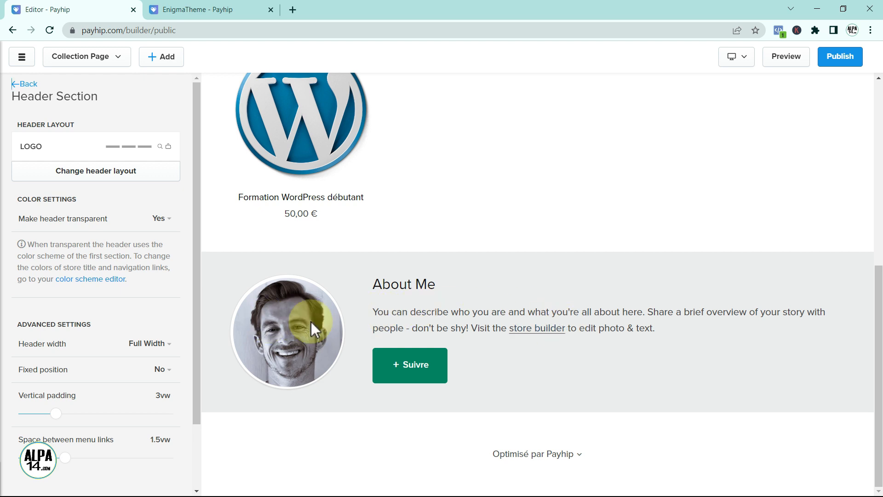
{"action": "left_click", "coordinate": [17, 85]}
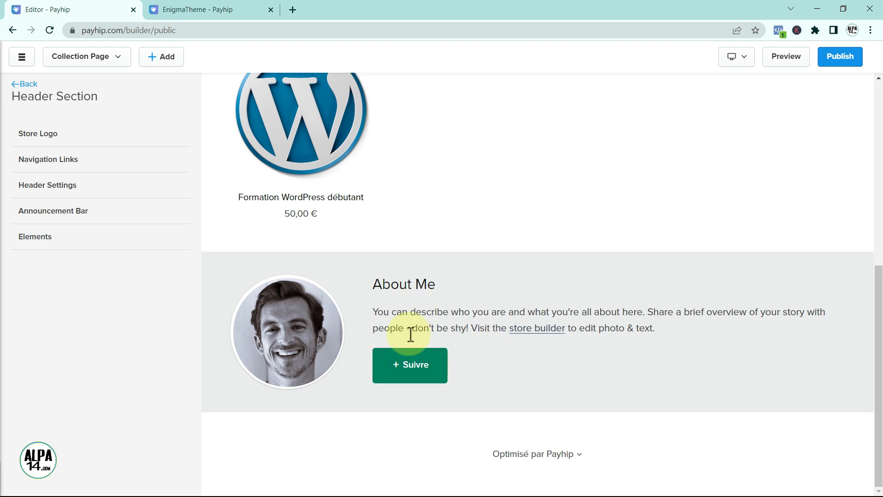
- Upload a new portrait and use it as the About Me section's photo
{"action": "left_click", "coordinate": [20, 83]}
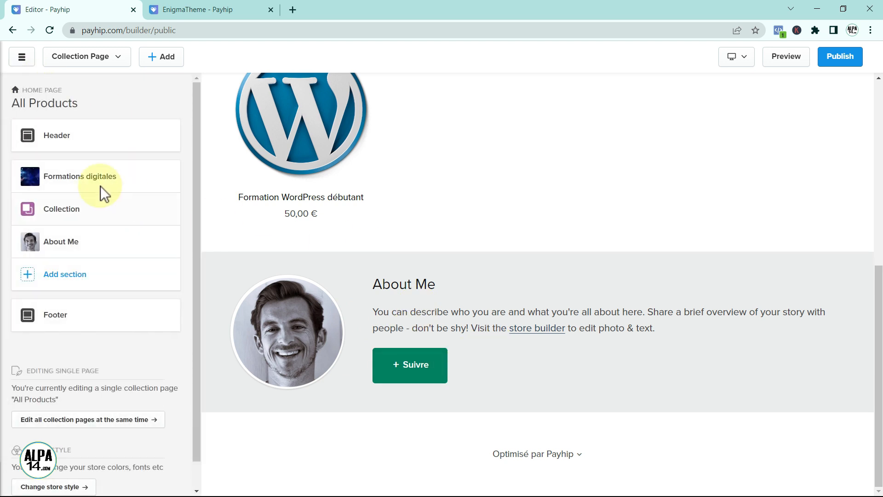
{"action": "left_click", "coordinate": [57, 241]}
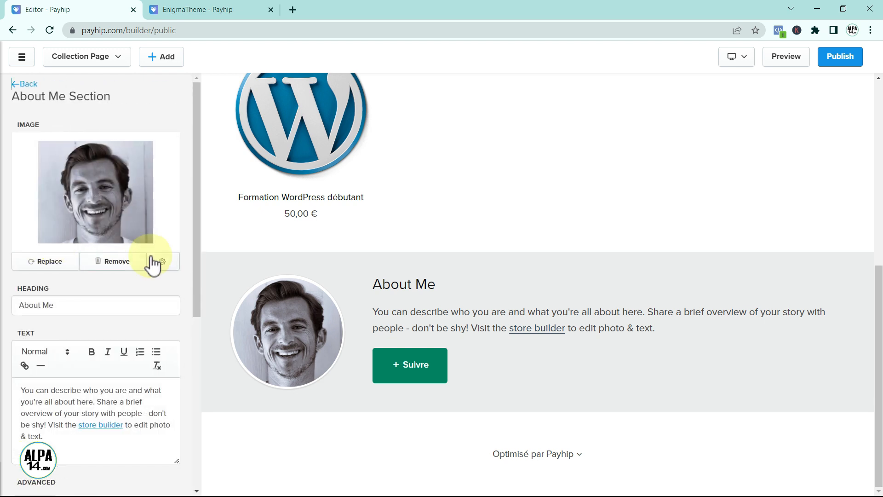
{"action": "left_click", "coordinate": [57, 266]}
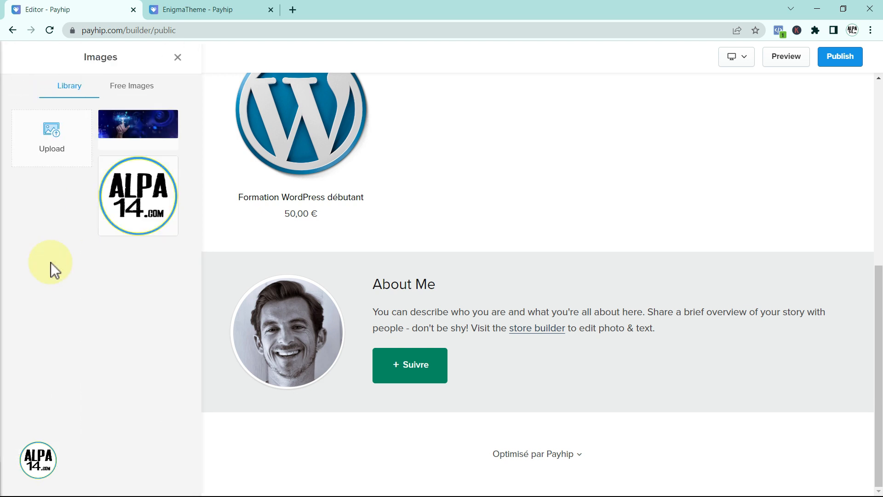
{"action": "left_click", "coordinate": [58, 153]}
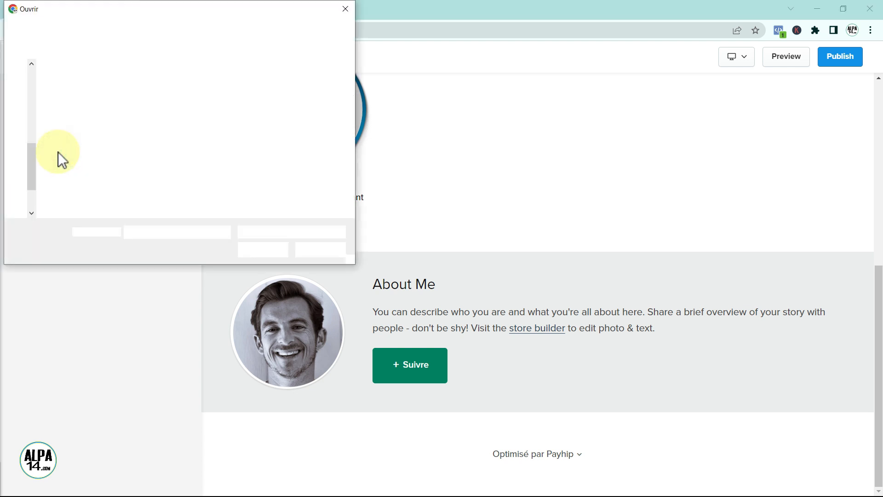
{"action": "left_click", "coordinate": [77, 94]}
{"action": "left_click", "coordinate": [262, 249]}
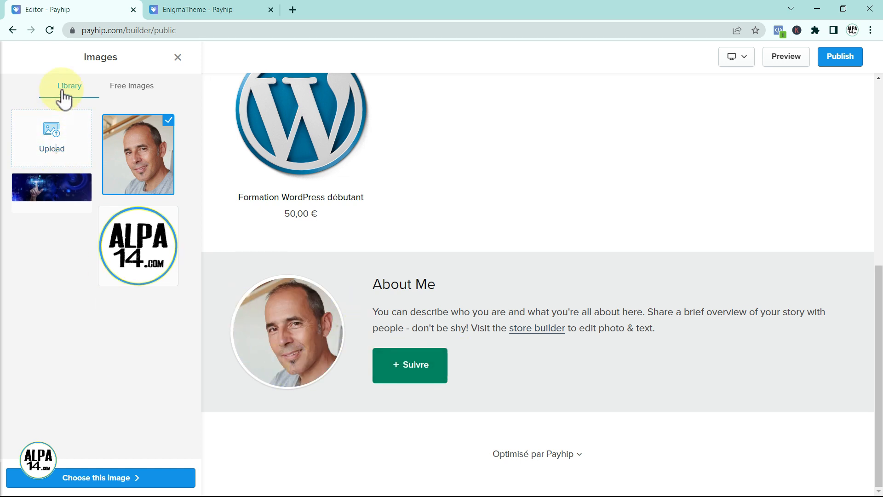
{"action": "left_click", "coordinate": [121, 98]}
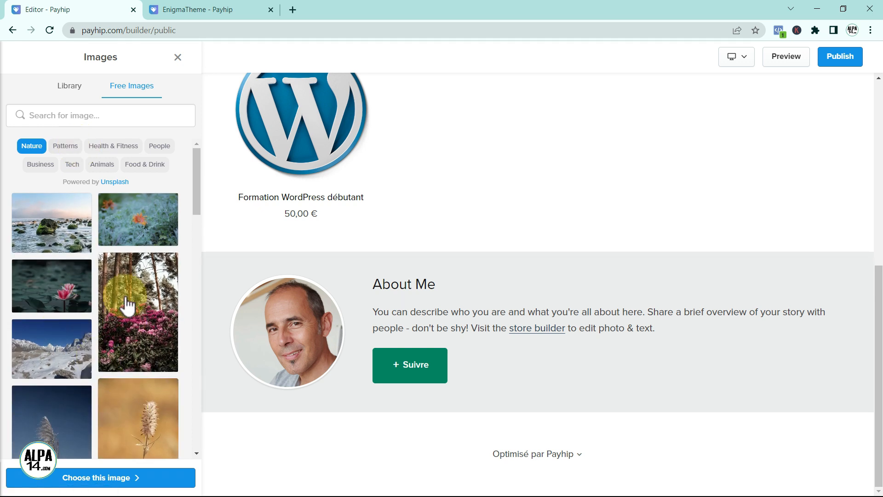
{"action": "left_click", "coordinate": [70, 88]}
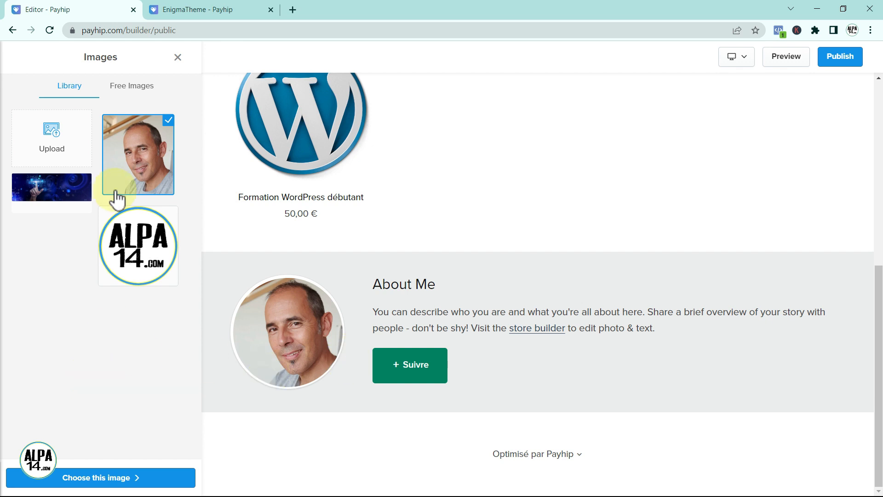
{"action": "left_click", "coordinate": [100, 481]}
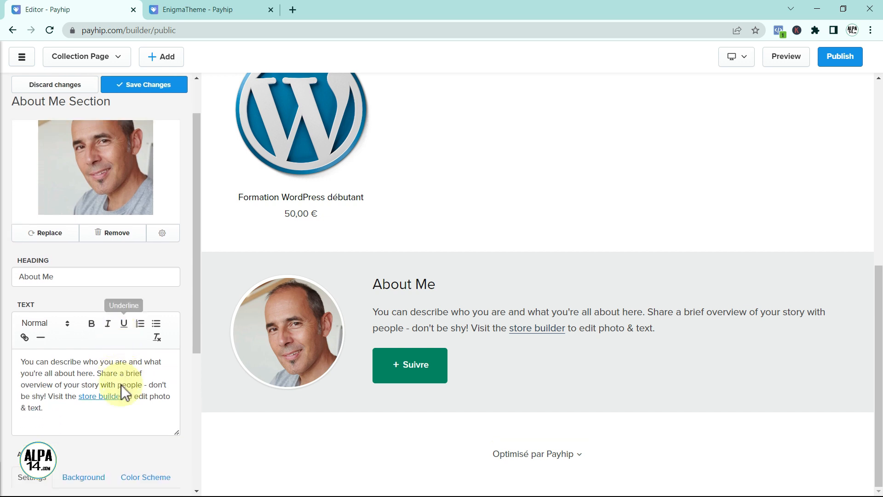
- Give the About Me section the Dark colour scheme and save it
{"action": "scroll", "coordinate": [114, 361], "scroll_direction": "down", "scroll_amount": 3}
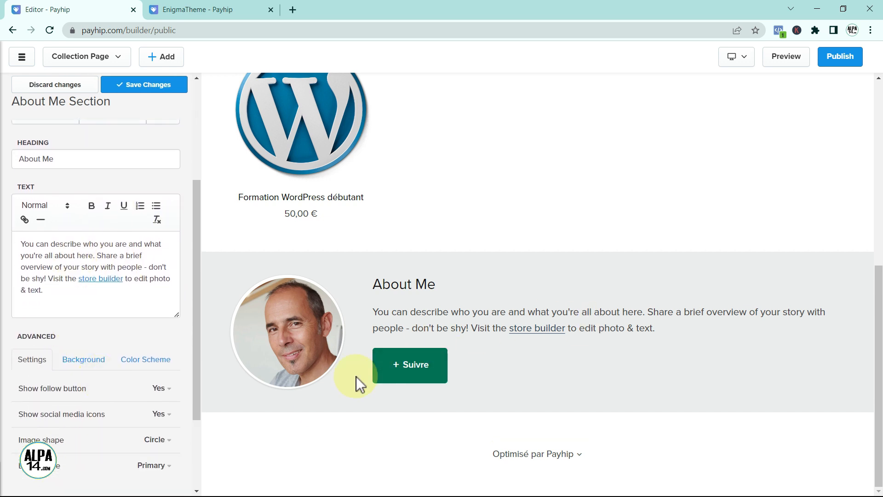
{"action": "left_click", "coordinate": [80, 362]}
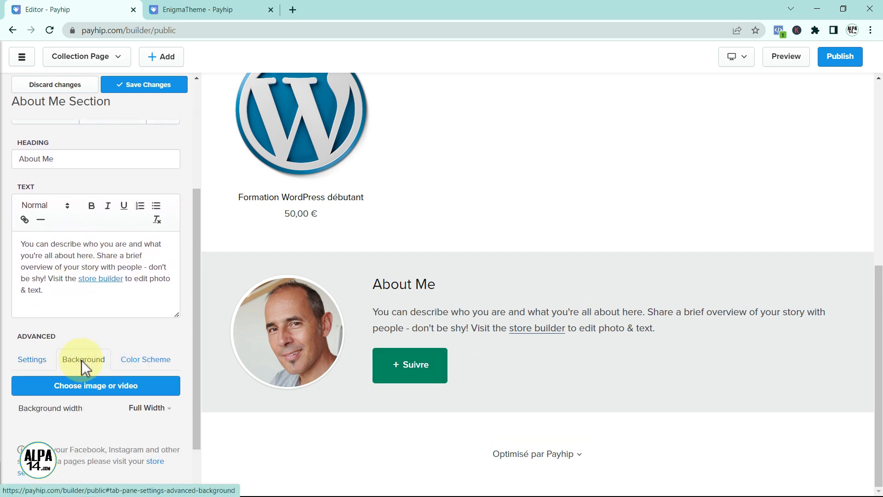
{"action": "left_click", "coordinate": [144, 360]}
{"action": "scroll", "coordinate": [164, 351], "scroll_direction": "down", "scroll_amount": 1}
{"action": "scroll", "coordinate": [163, 351], "scroll_direction": "down", "scroll_amount": 4}
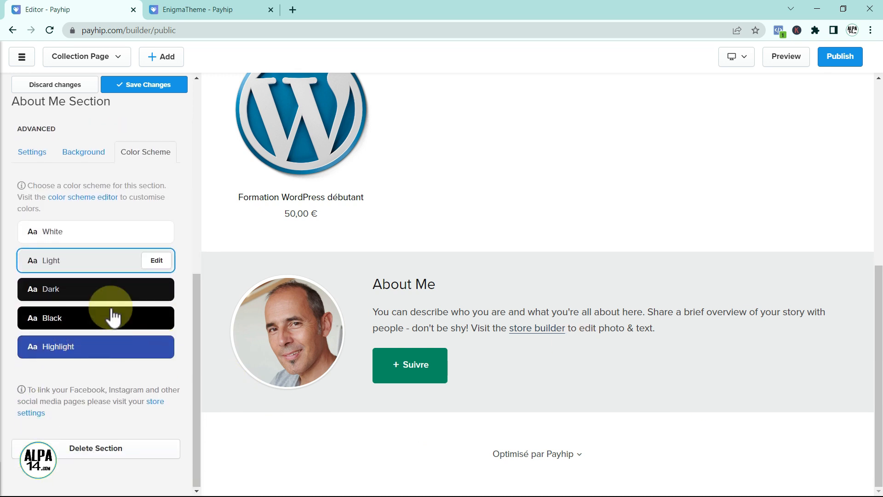
{"action": "left_click", "coordinate": [94, 289]}
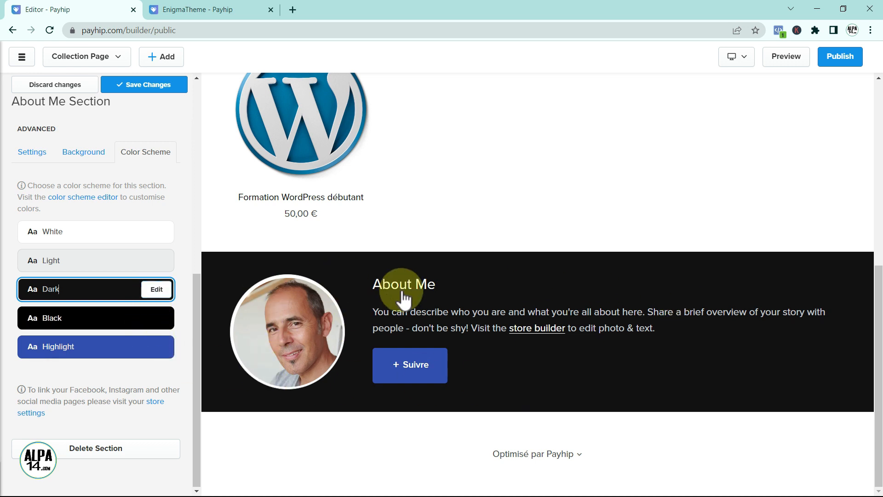
{"action": "left_click", "coordinate": [151, 87]}
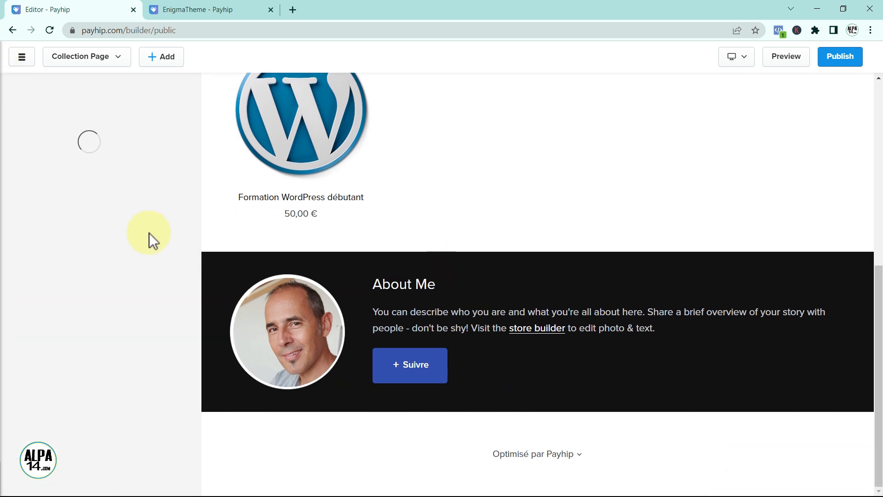
{"action": "scroll", "coordinate": [149, 233], "scroll_direction": "down", "scroll_amount": 1}
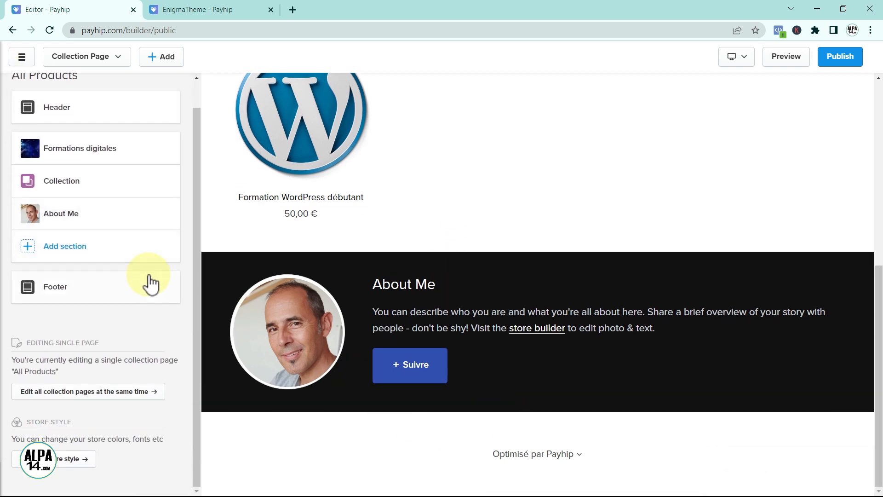
- In Footer settings, toggle 'Show powered by Payhip' off then on, and open its Privacy link
{"action": "left_click", "coordinate": [104, 290]}
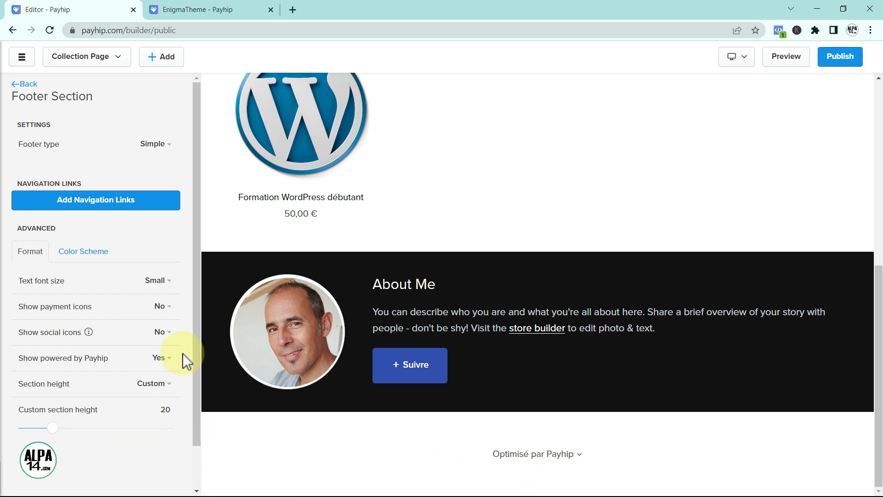
{"action": "scroll", "coordinate": [157, 358], "scroll_direction": "down", "scroll_amount": 1}
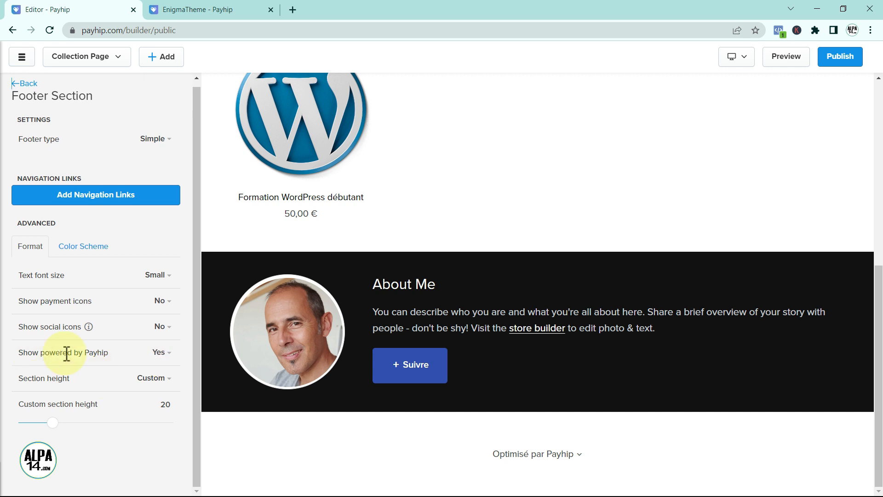
{"action": "left_click", "coordinate": [170, 353]}
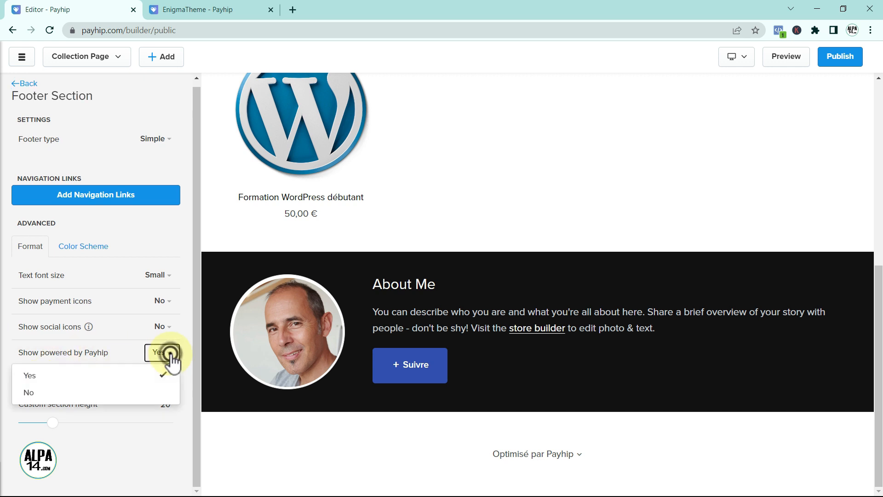
{"action": "left_click", "coordinate": [136, 393]}
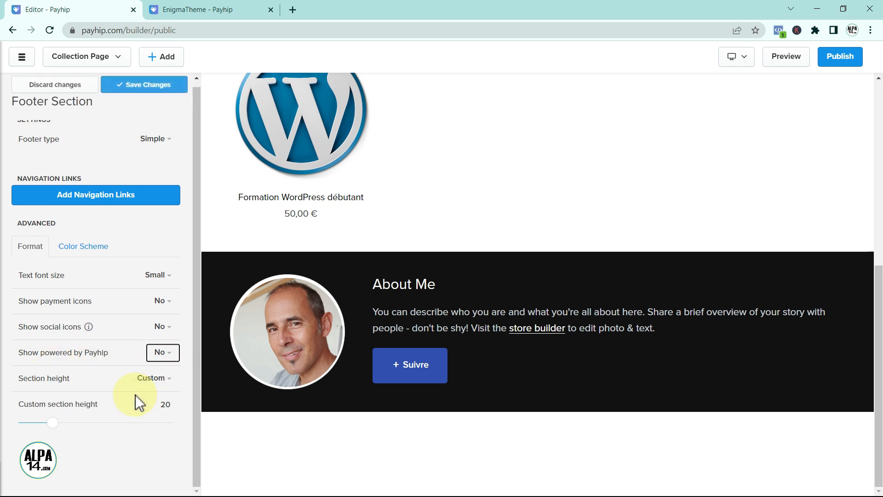
{"action": "left_click", "coordinate": [162, 354]}
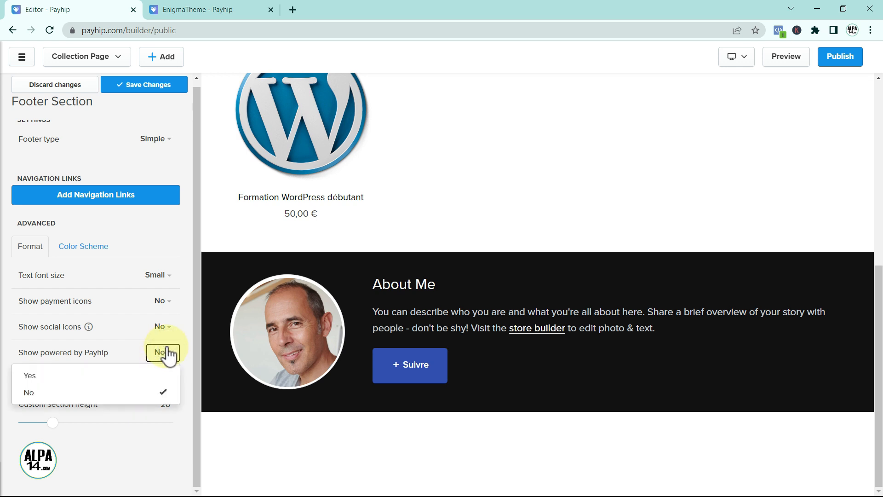
{"action": "left_click", "coordinate": [157, 377]}
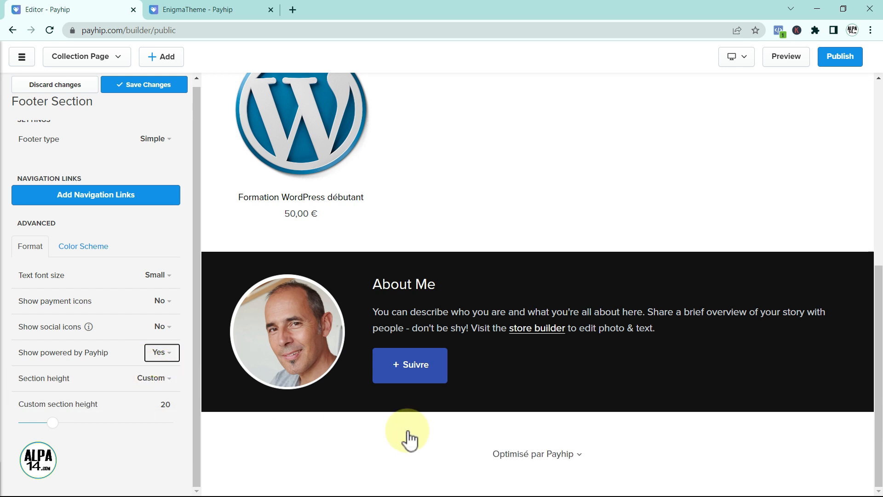
{"action": "left_click", "coordinate": [580, 454]}
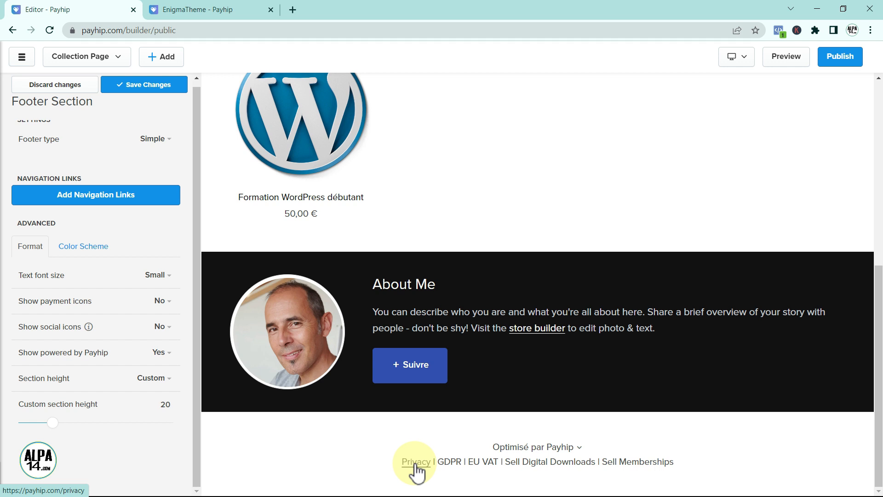
{"action": "left_click", "coordinate": [416, 462]}
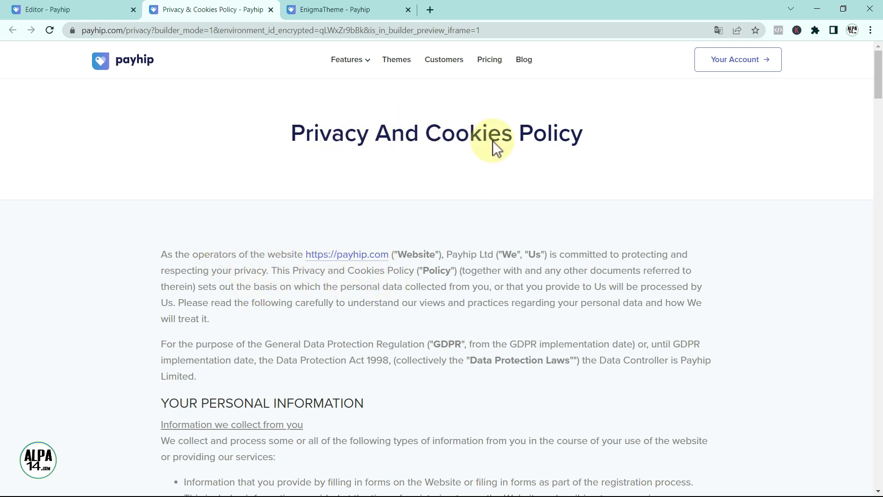
- In the store editor, save the footer settings (small text, hidden icons, height 20) and list the store pages
{"action": "left_click", "coordinate": [73, 11]}
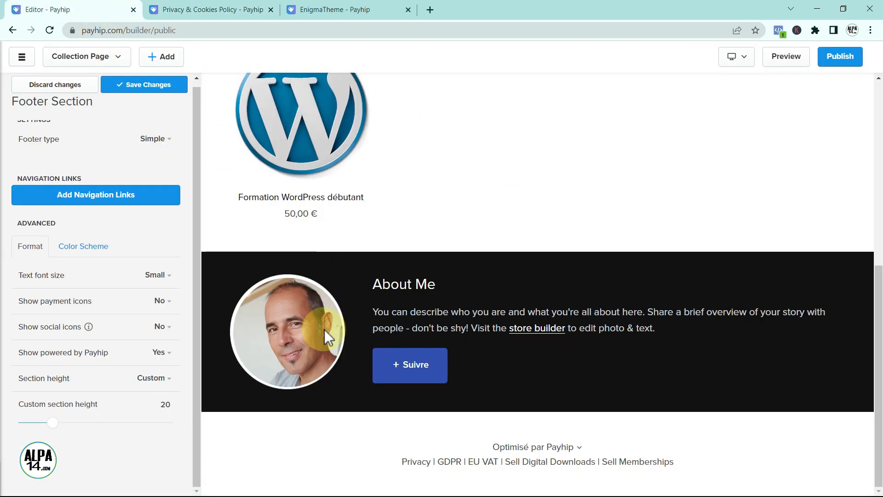
{"action": "scroll", "coordinate": [325, 330], "scroll_direction": "up", "scroll_amount": 5}
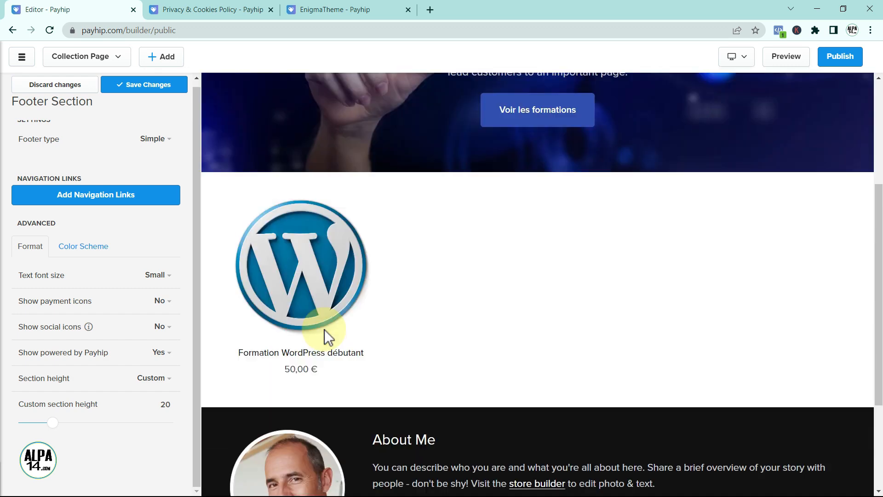
{"action": "scroll", "coordinate": [498, 375], "scroll_direction": "up", "scroll_amount": 3}
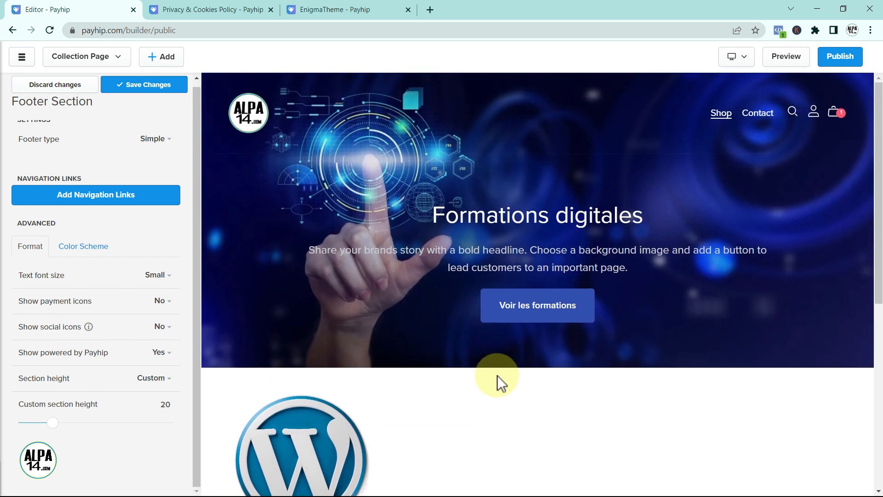
{"action": "left_click", "coordinate": [136, 85]}
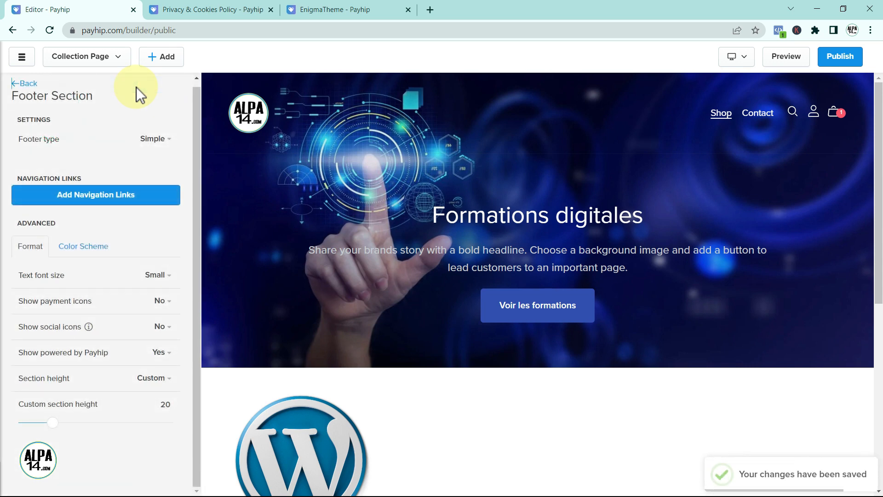
{"action": "left_click", "coordinate": [119, 57]}
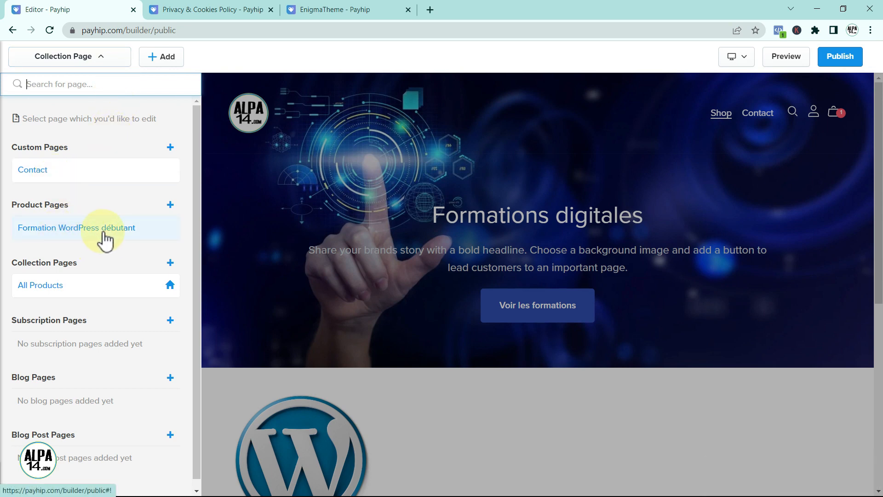
- Open the Formation WordPress débutant course page in the builder and scroll to its curriculum
{"action": "left_click", "coordinate": [465, 422]}
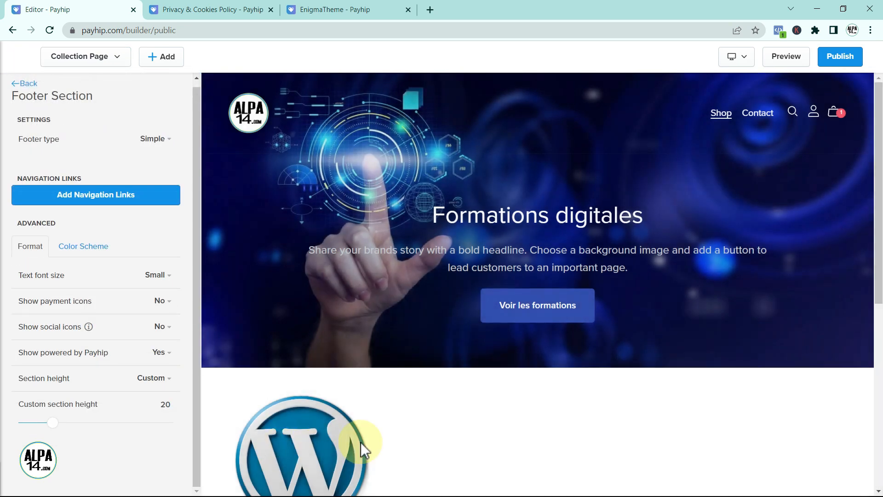
{"action": "scroll", "coordinate": [417, 442], "scroll_direction": "down", "scroll_amount": 3}
{"action": "left_click", "coordinate": [283, 280]}
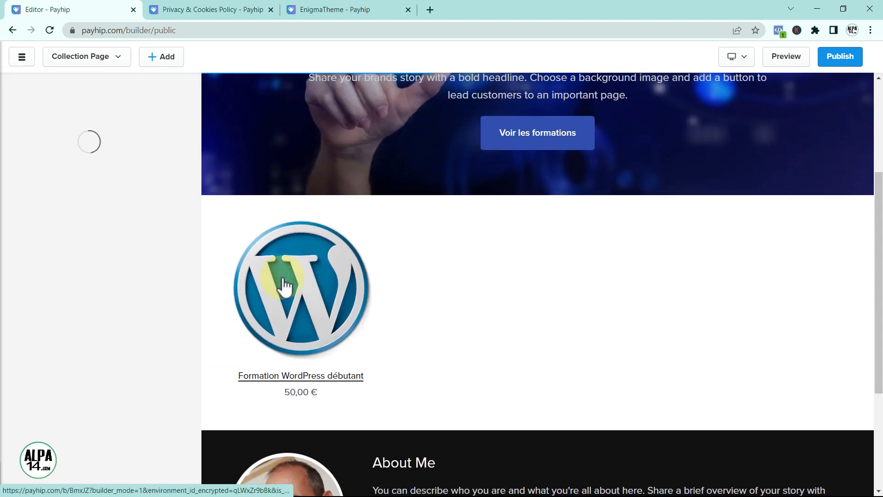
{"action": "scroll", "coordinate": [494, 294], "scroll_direction": "down", "scroll_amount": 2}
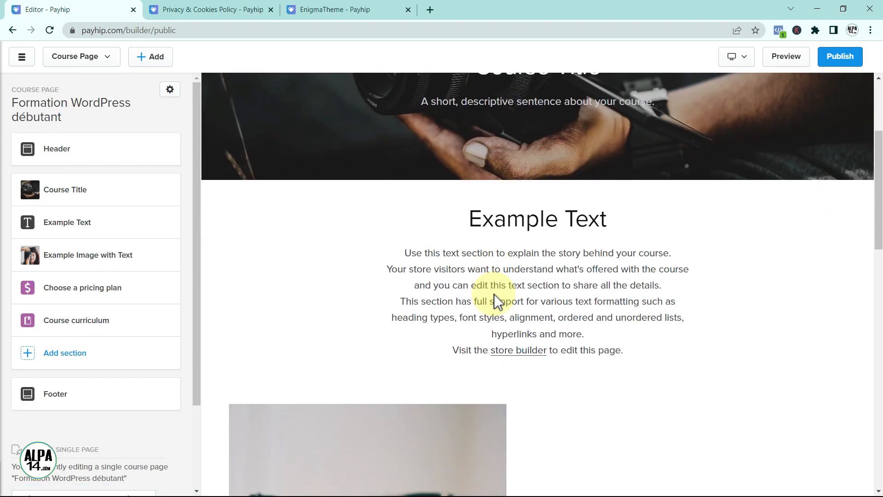
{"action": "scroll", "coordinate": [494, 294], "scroll_direction": "up", "scroll_amount": 2}
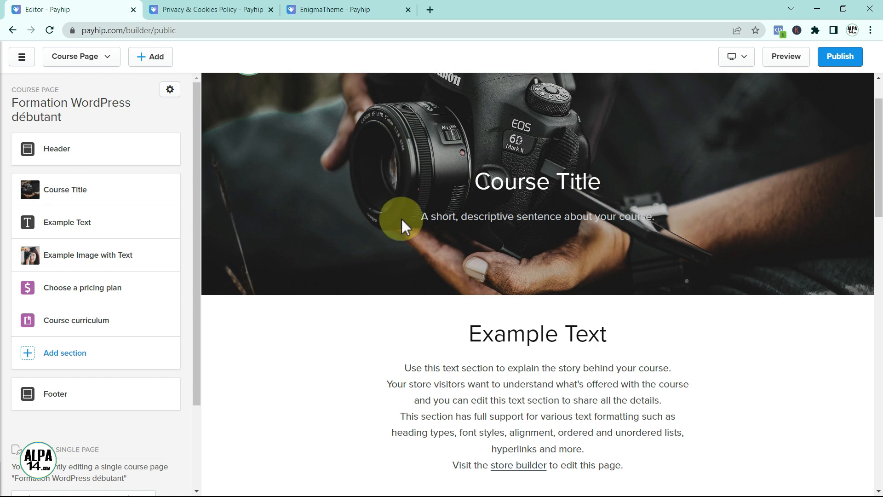
{"action": "scroll", "coordinate": [506, 299], "scroll_direction": "down", "scroll_amount": 6}
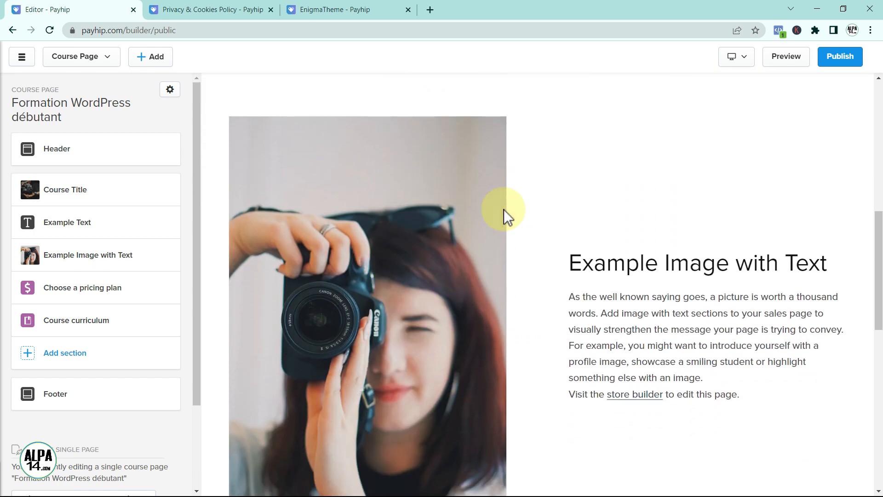
{"action": "scroll", "coordinate": [457, 315], "scroll_direction": "down", "scroll_amount": 8}
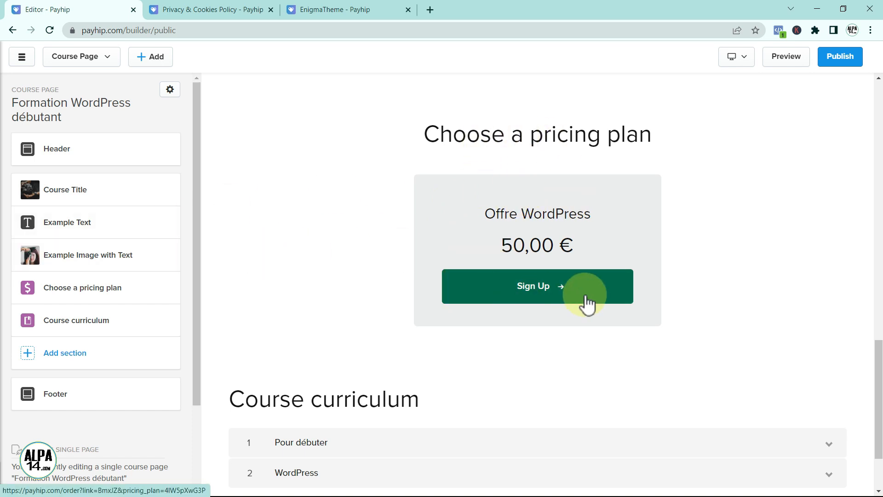
{"action": "scroll", "coordinate": [555, 281], "scroll_direction": "down", "scroll_amount": 3}
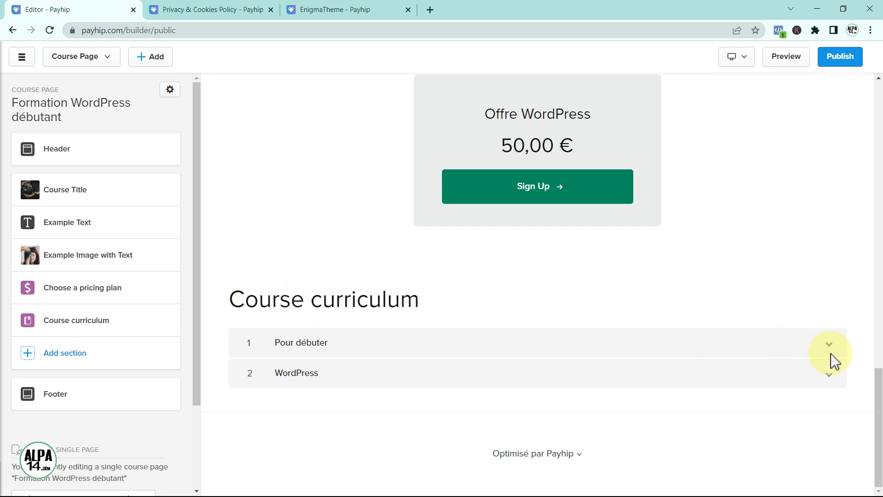
- Expand the 'Pour débuter' and 'WordPress' curriculum sections to list their lessons
{"action": "left_click", "coordinate": [828, 346]}
{"action": "scroll", "coordinate": [826, 351], "scroll_direction": "down", "scroll_amount": 3}
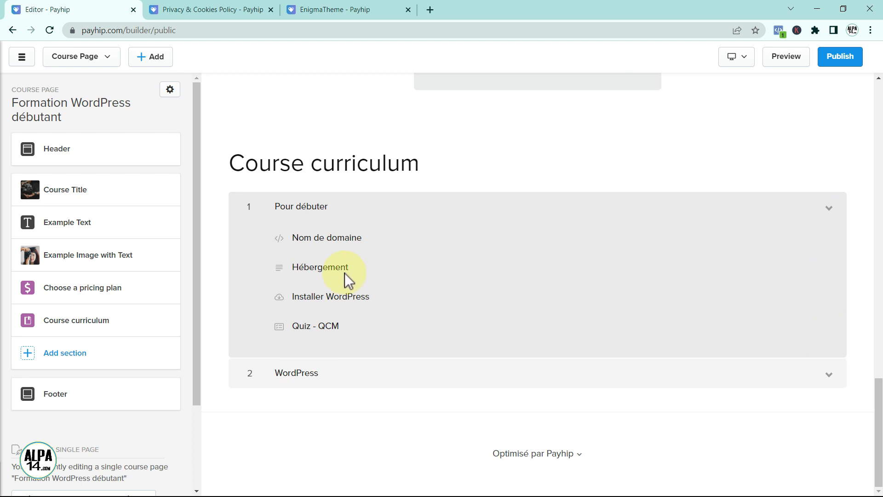
{"action": "left_click", "coordinate": [823, 376]}
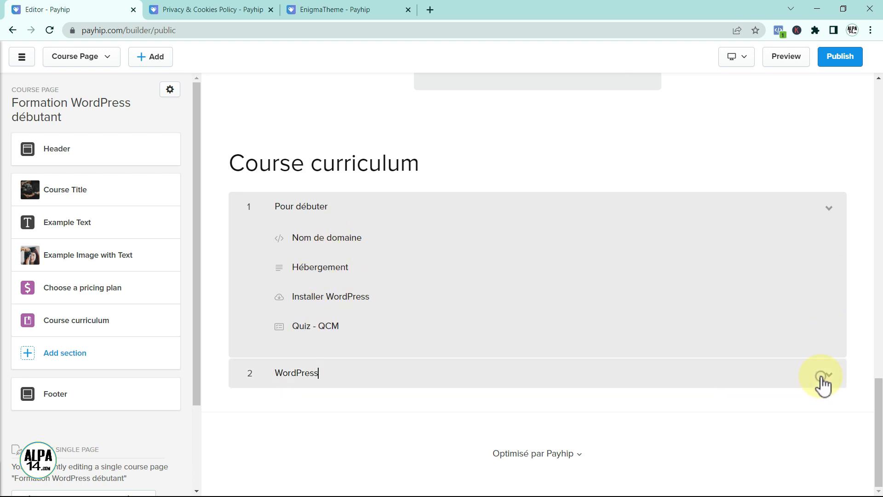
{"action": "scroll", "coordinate": [310, 251], "scroll_direction": "down", "scroll_amount": 3}
{"action": "scroll", "coordinate": [316, 352], "scroll_direction": "up", "scroll_amount": 5}
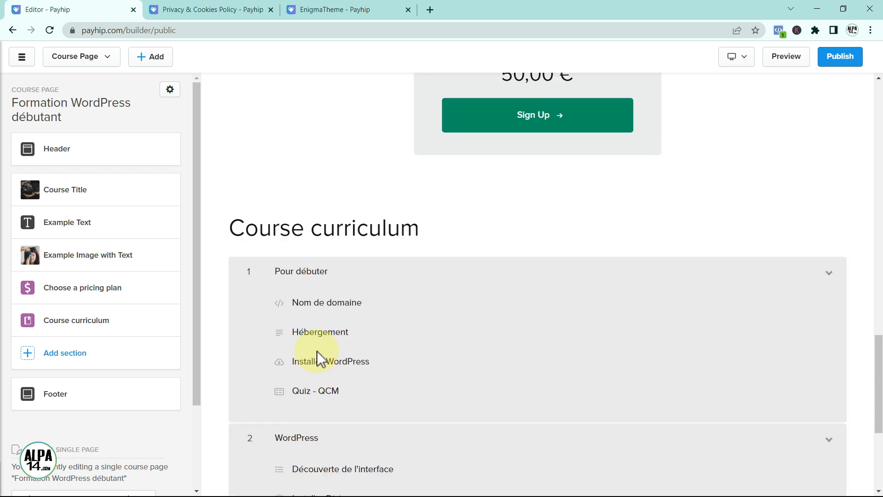
{"action": "scroll", "coordinate": [316, 351], "scroll_direction": "up", "scroll_amount": 3}
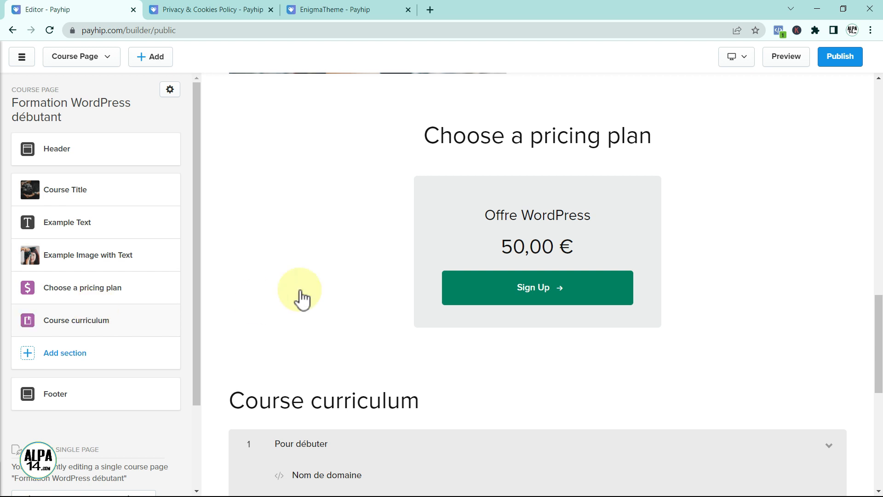
- Select the pricing plan's 'Sign Up' button text, then open the Offre WordPress checkout page from the preview
{"action": "left_click", "coordinate": [63, 286]}
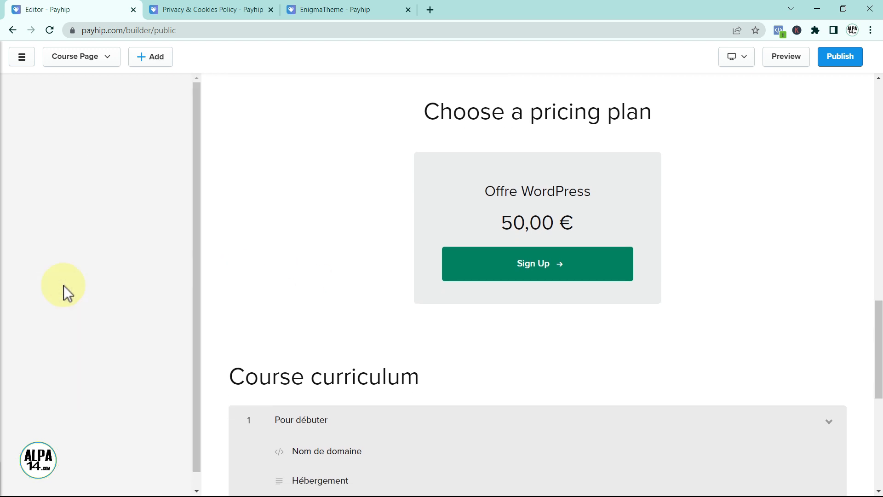
{"action": "left_click_drag", "start_coordinate": [53, 184], "coordinate": [24, 186]}
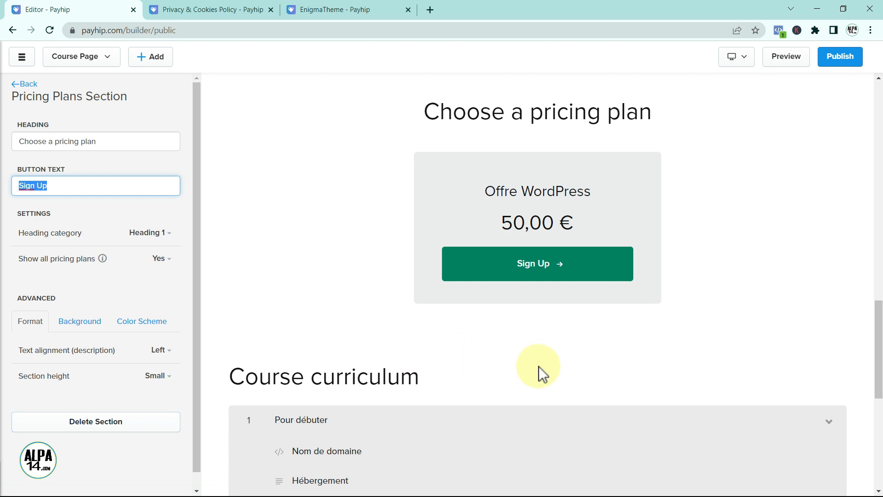
{"action": "left_click", "coordinate": [542, 263]}
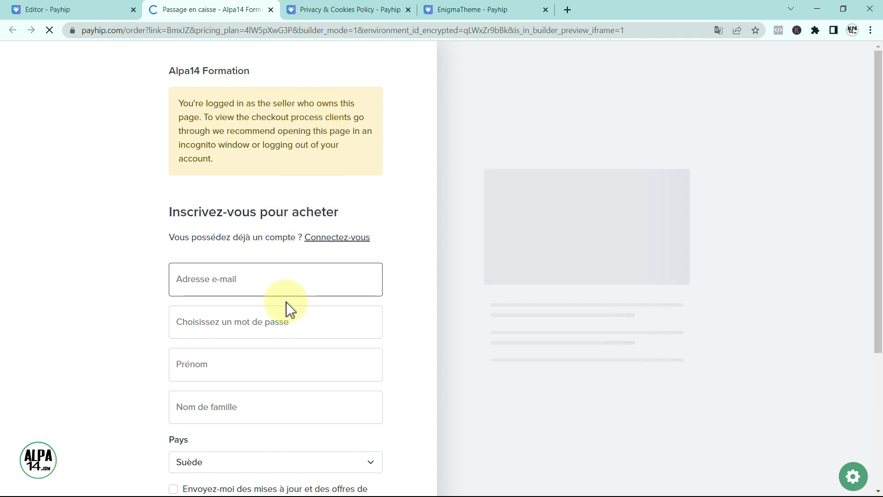
- Look over the checkout signup form's e-mail field, then return to the Editor - Payhip tab
{"action": "scroll", "coordinate": [286, 302], "scroll_direction": "down", "scroll_amount": 1}
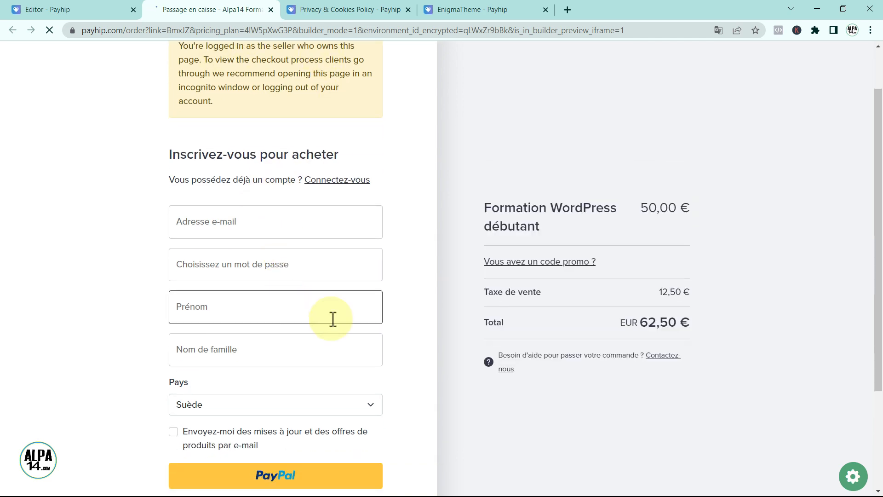
{"action": "left_click", "coordinate": [222, 232]}
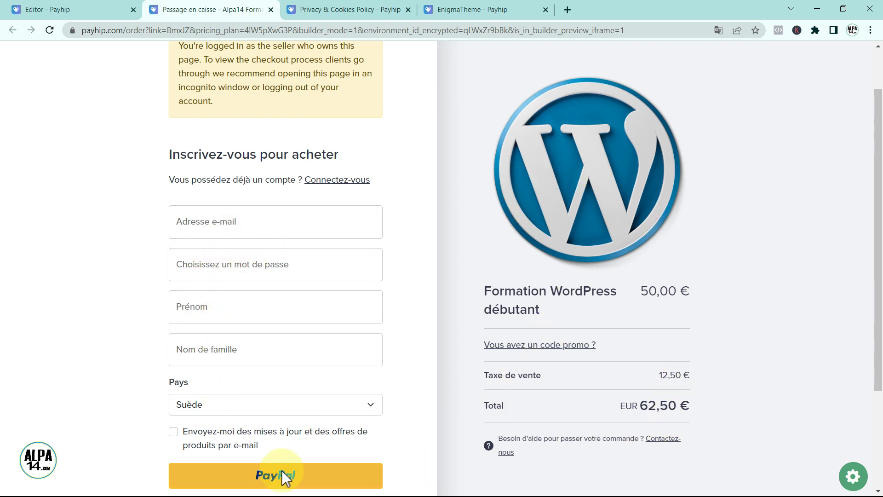
{"action": "scroll", "coordinate": [287, 476], "scroll_direction": "down", "scroll_amount": 3}
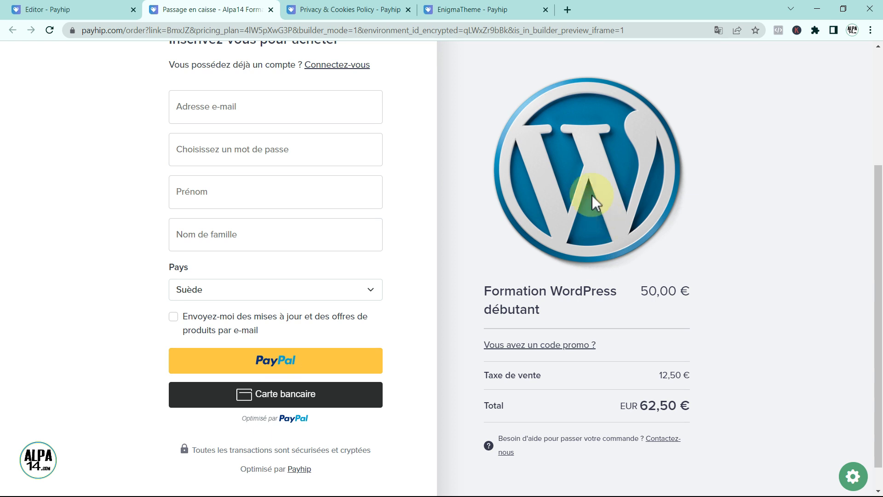
{"action": "left_click", "coordinate": [95, 11]}
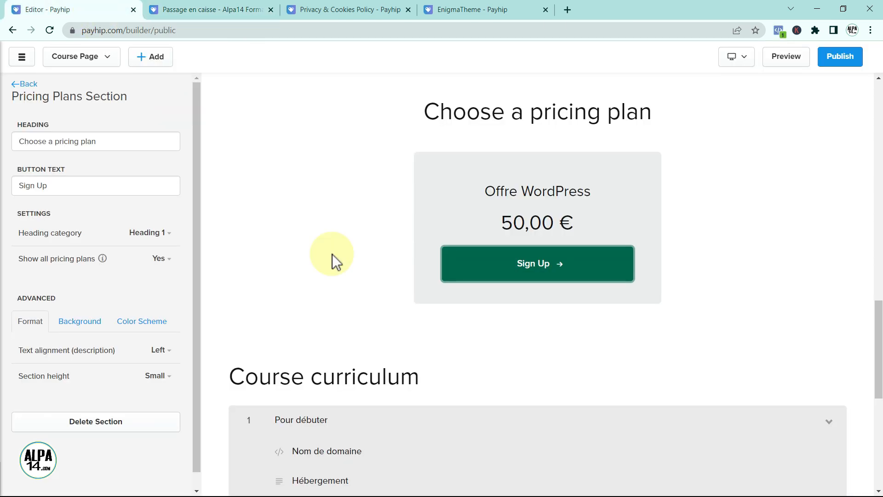
- Go back from the Pricing Plans Section settings to the main page sidebar
{"action": "scroll", "coordinate": [465, 406], "scroll_direction": "down", "scroll_amount": 7}
{"action": "scroll", "coordinate": [465, 407], "scroll_direction": "up", "scroll_amount": 6}
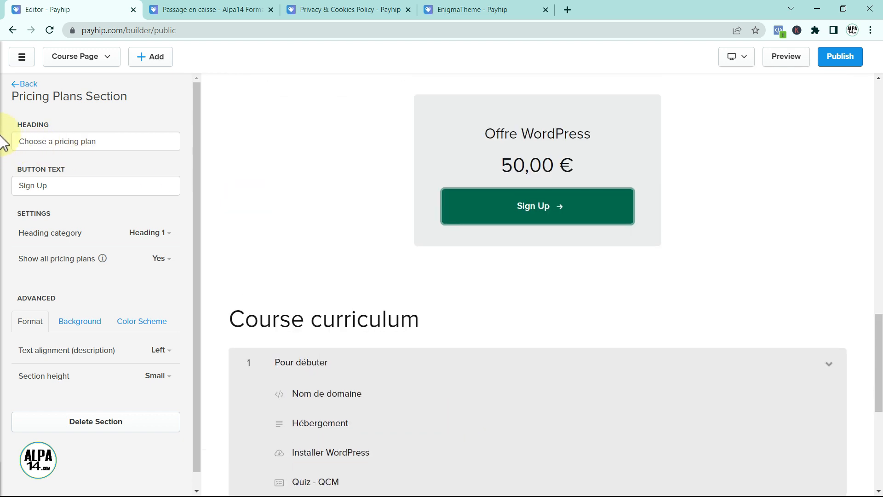
{"action": "left_click", "coordinate": [20, 85]}
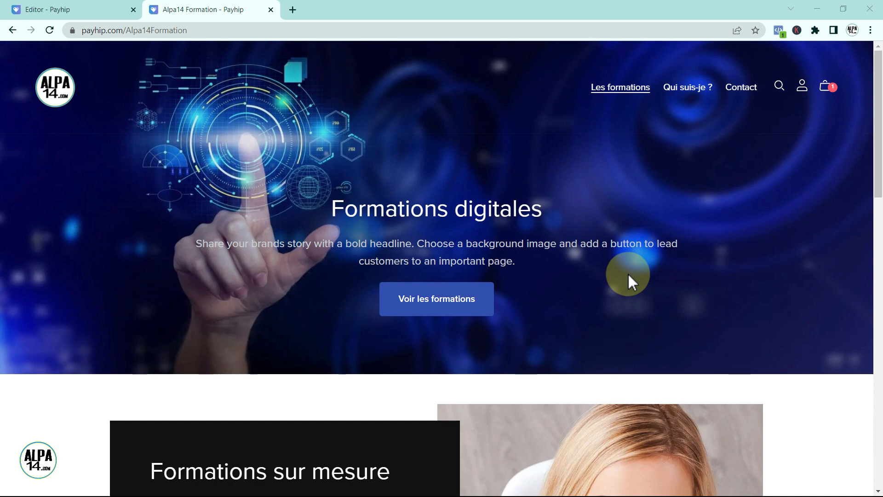
{"action": "scroll", "coordinate": [627, 272], "scroll_direction": "down", "scroll_amount": 7}
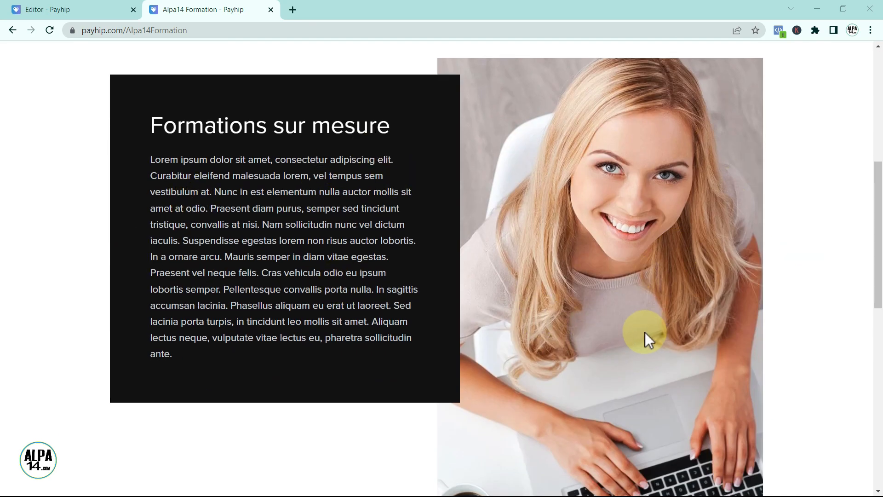
{"action": "scroll", "coordinate": [645, 332], "scroll_direction": "down", "scroll_amount": 9}
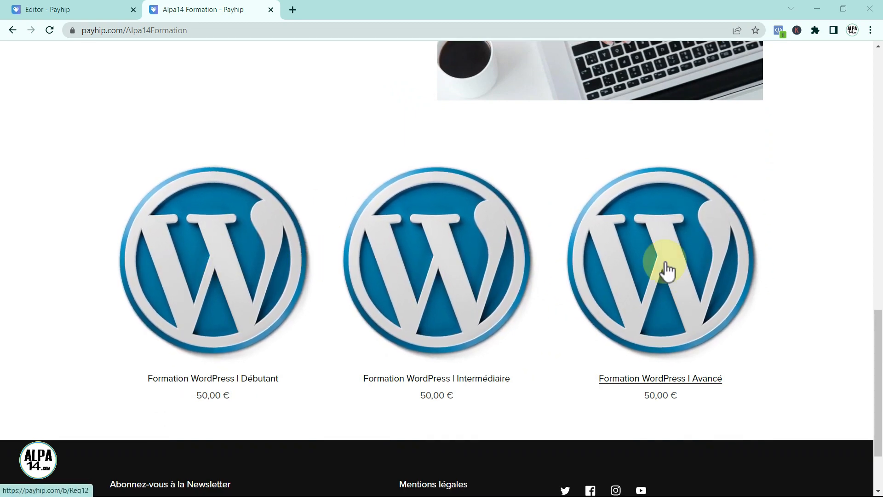
{"action": "scroll", "coordinate": [731, 322], "scroll_direction": "down", "scroll_amount": 2}
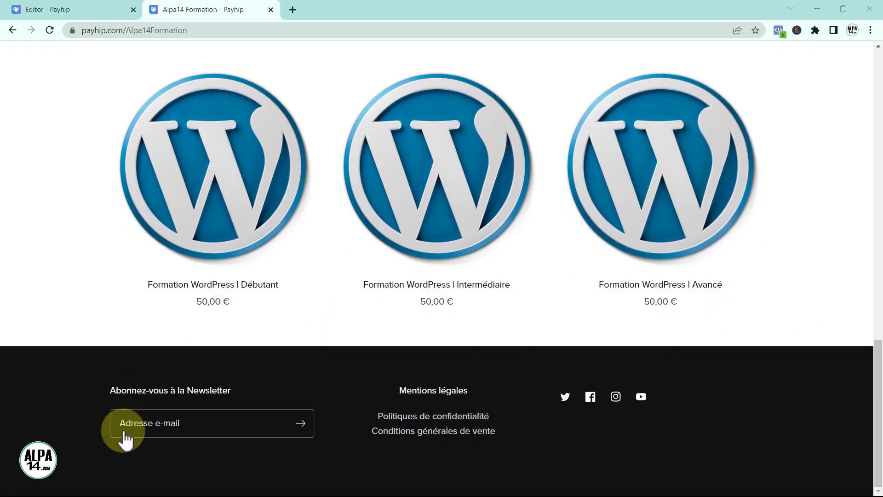
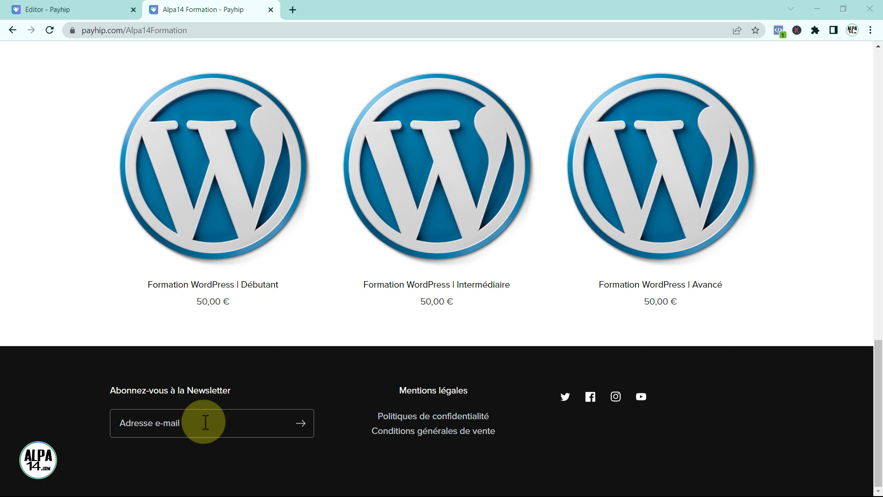
- Open the Formation WordPress Débutant course page on the live store and scroll through it
{"action": "scroll", "coordinate": [206, 422], "scroll_direction": "up", "scroll_amount": 20}
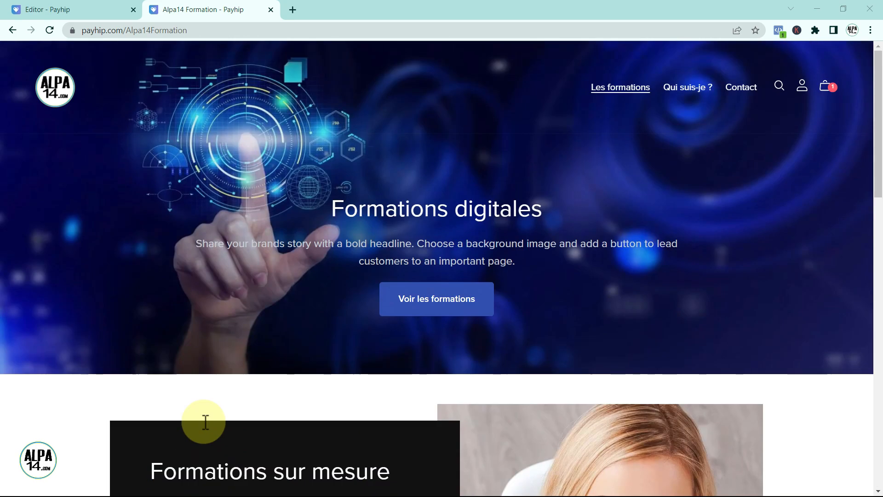
{"action": "scroll", "coordinate": [361, 296], "scroll_direction": "down", "scroll_amount": 10}
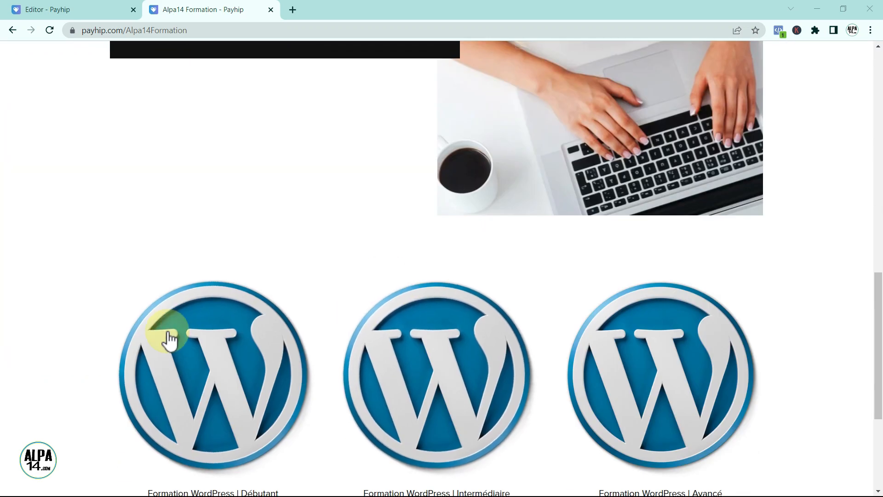
{"action": "scroll", "coordinate": [222, 331], "scroll_direction": "down", "scroll_amount": 3}
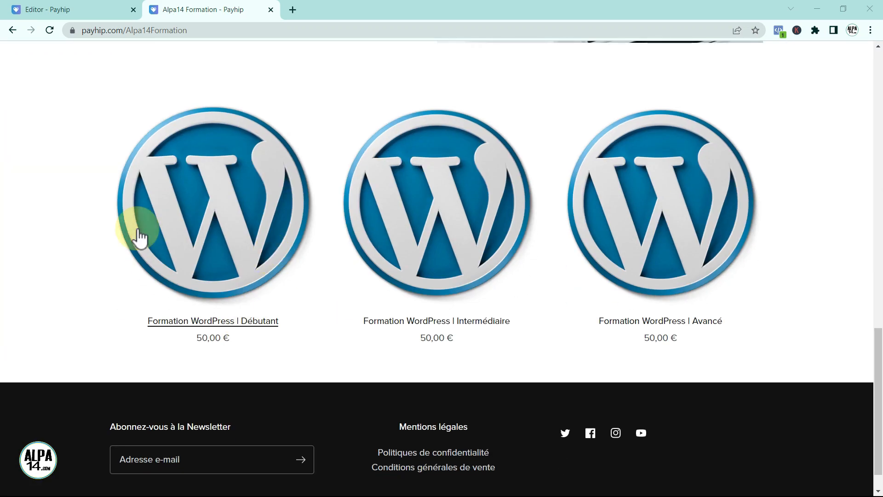
{"action": "left_click", "coordinate": [224, 214]}
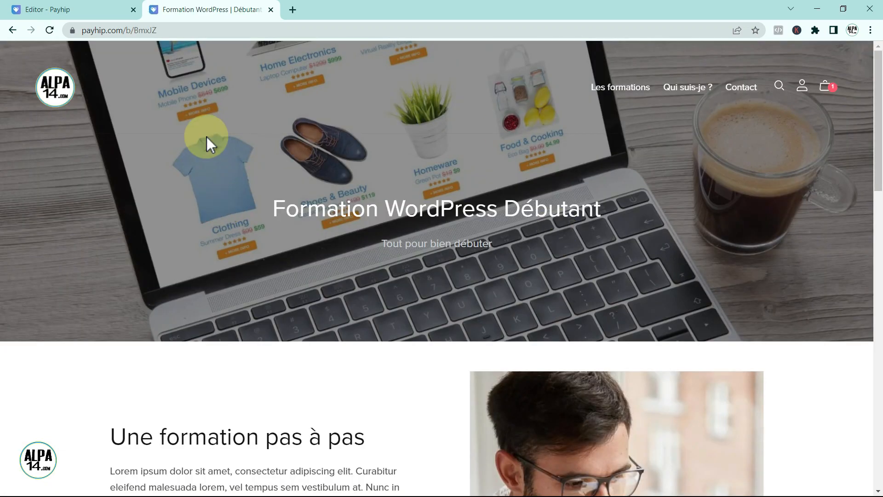
{"action": "scroll", "coordinate": [383, 216], "scroll_direction": "down", "scroll_amount": 6}
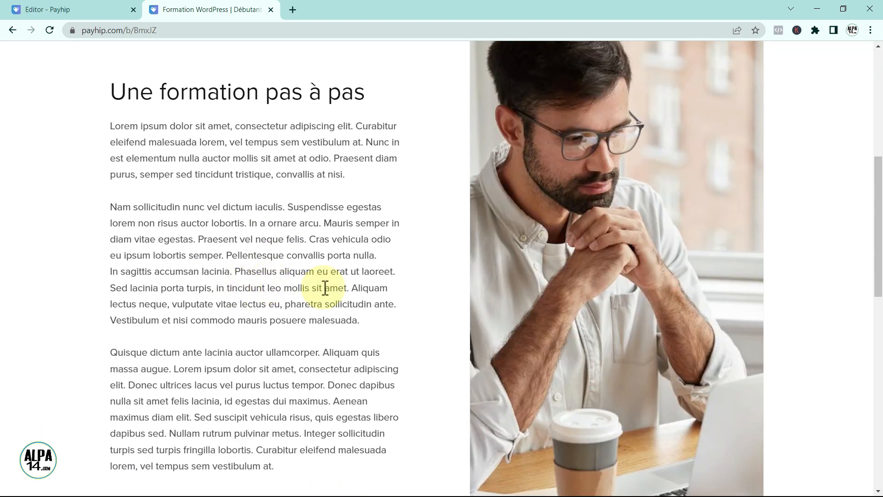
{"action": "scroll", "coordinate": [414, 290], "scroll_direction": "down", "scroll_amount": 7}
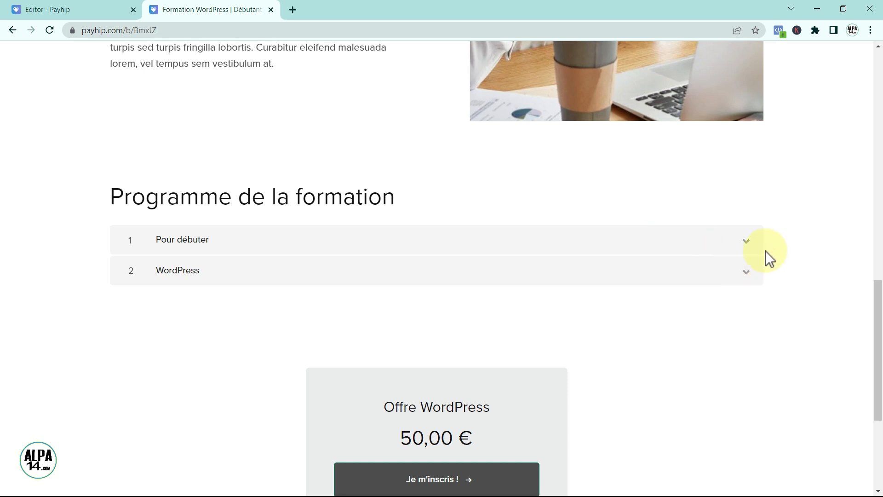
{"action": "scroll", "coordinate": [736, 293], "scroll_direction": "down", "scroll_amount": 2}
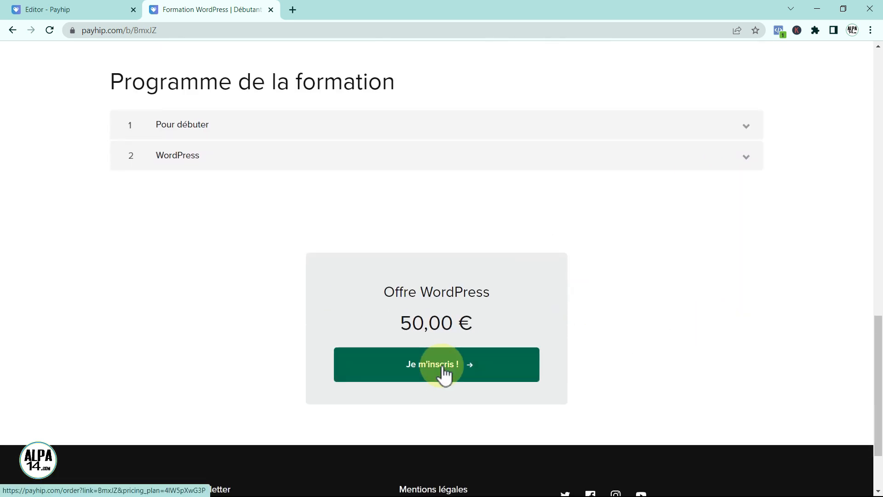
{"action": "scroll", "coordinate": [617, 349], "scroll_direction": "up", "scroll_amount": 20}
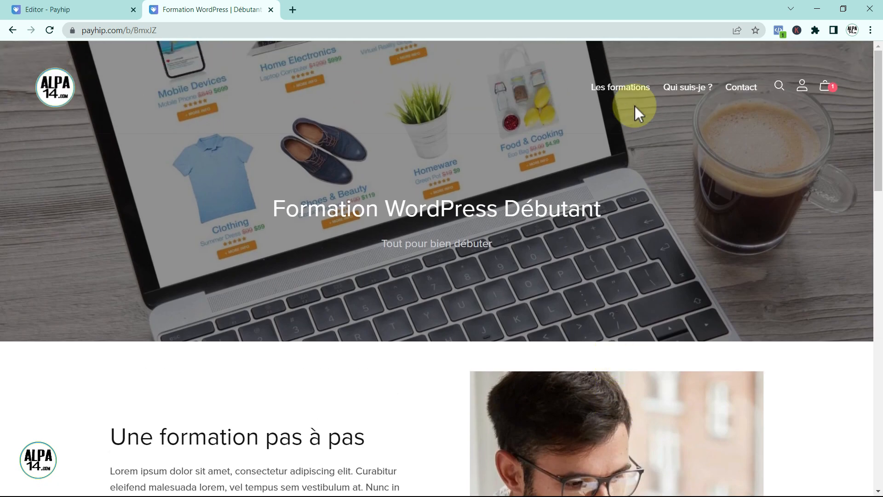
- Go to the 'Qui suis-je ?' about page and look over the author's bio and links
{"action": "left_click", "coordinate": [686, 88]}
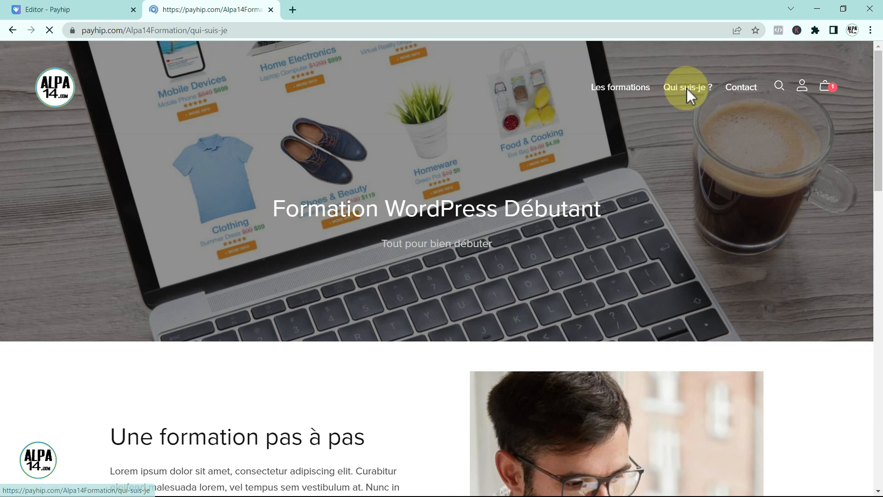
{"action": "scroll", "coordinate": [466, 200], "scroll_direction": "down", "scroll_amount": 6}
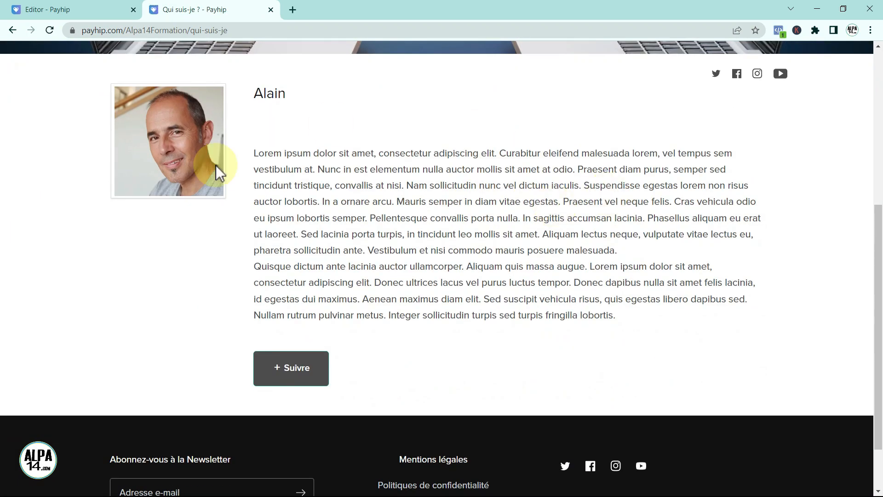
{"action": "scroll", "coordinate": [592, 332], "scroll_direction": "up", "scroll_amount": 6}
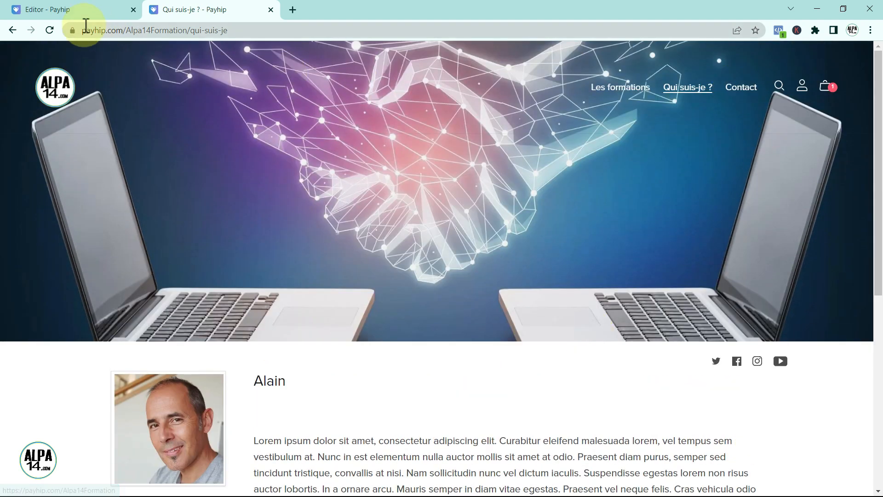
- Return to the store editor and open the footer section's settings
{"action": "left_click", "coordinate": [60, 9]}
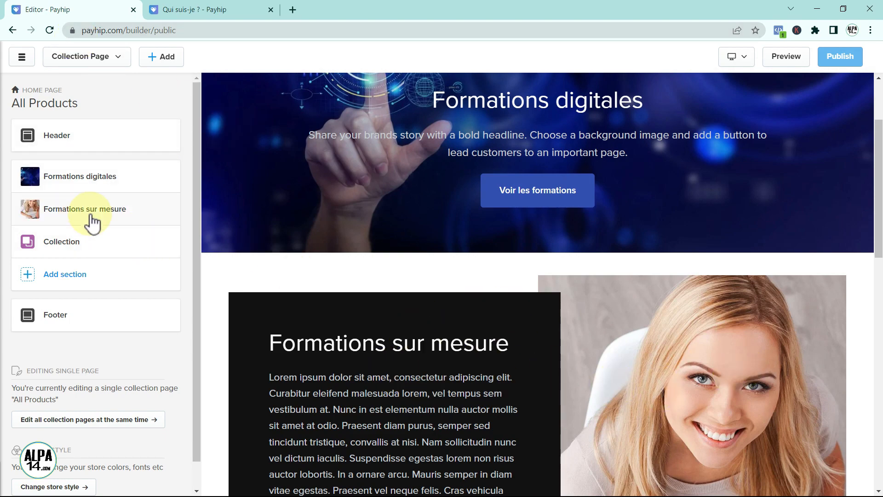
{"action": "scroll", "coordinate": [405, 337], "scroll_direction": "down", "scroll_amount": 1}
{"action": "scroll", "coordinate": [405, 337], "scroll_direction": "down", "scroll_amount": 15}
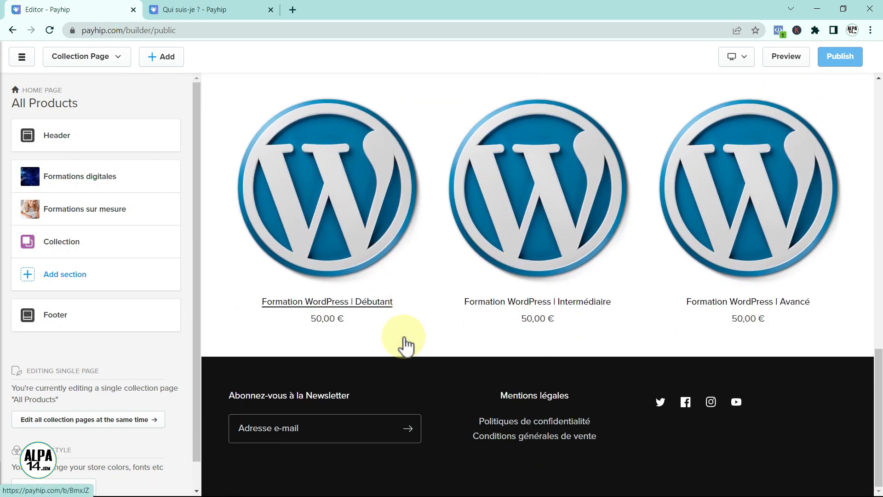
{"action": "left_click", "coordinate": [55, 316]}
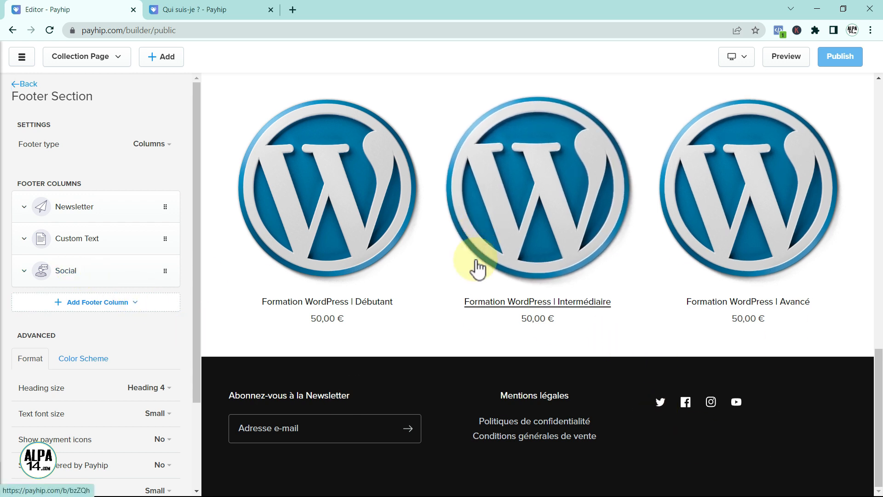
{"action": "scroll", "coordinate": [253, 233], "scroll_direction": "up", "scroll_amount": 15}
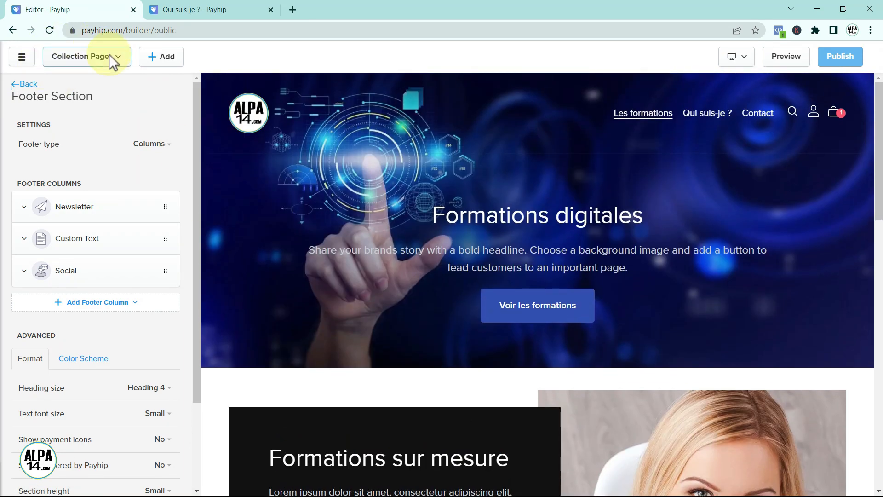
- Review the Collection Page list of store pages without switching, then open the editor's main menu
{"action": "left_click", "coordinate": [109, 58]}
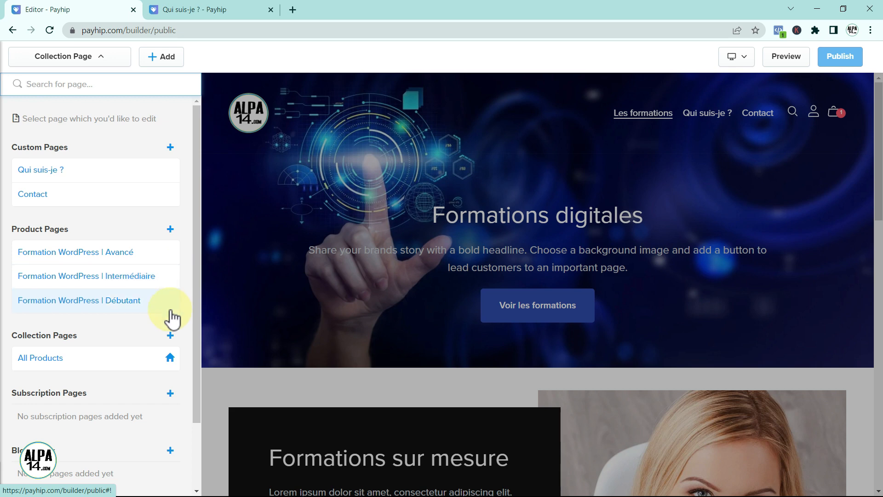
{"action": "scroll", "coordinate": [173, 318], "scroll_direction": "down", "scroll_amount": 2}
{"action": "scroll", "coordinate": [172, 317], "scroll_direction": "up", "scroll_amount": 2}
{"action": "left_click", "coordinate": [100, 60]}
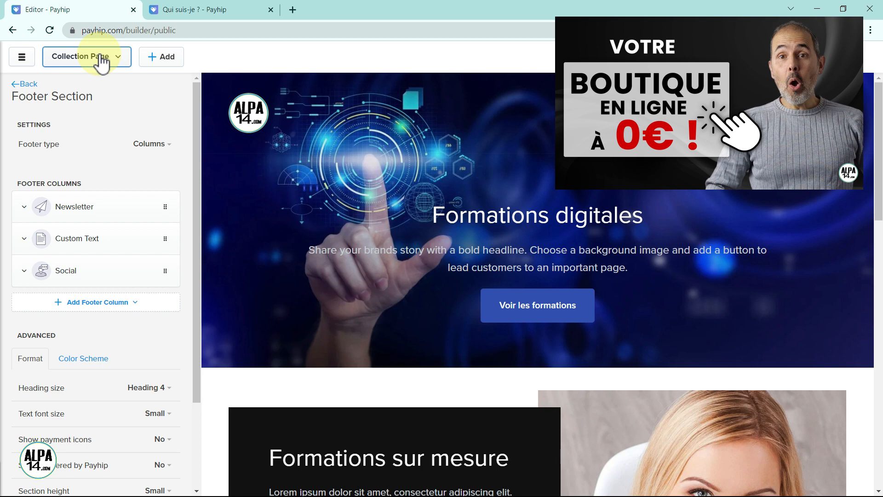
{"action": "left_click", "coordinate": [21, 57]}
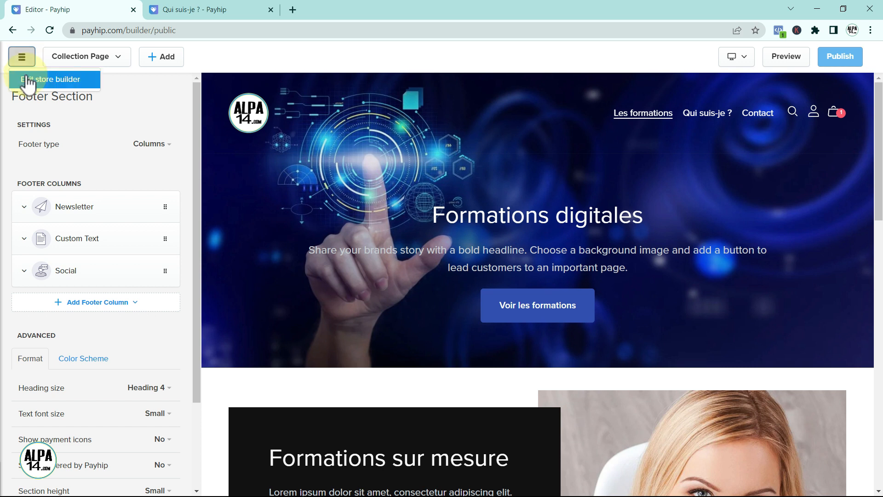
- Exit the store builder and scroll through the Payhip dashboard
{"action": "left_click", "coordinate": [56, 78]}
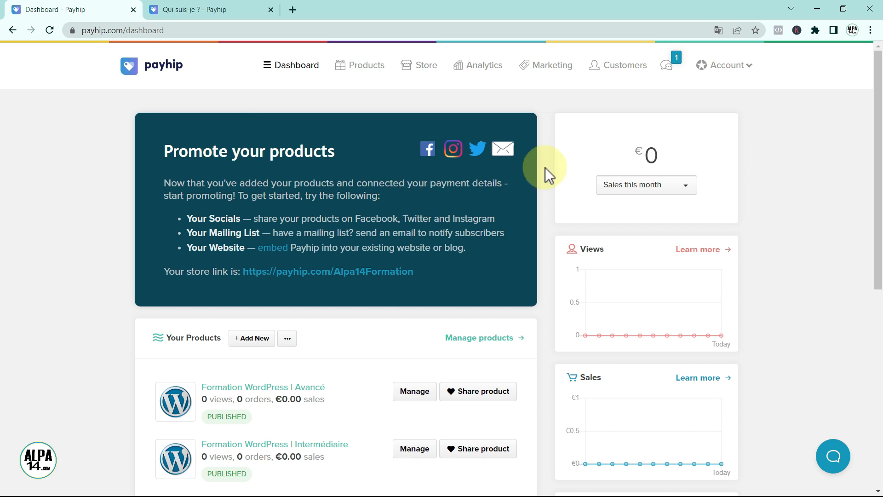
{"action": "scroll", "coordinate": [643, 390], "scroll_direction": "down", "scroll_amount": 2}
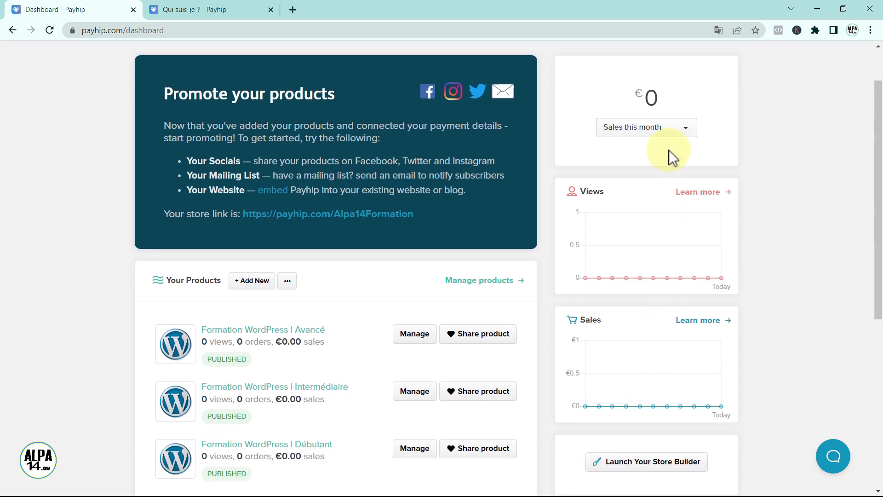
{"action": "scroll", "coordinate": [641, 400], "scroll_direction": "down", "scroll_amount": 2}
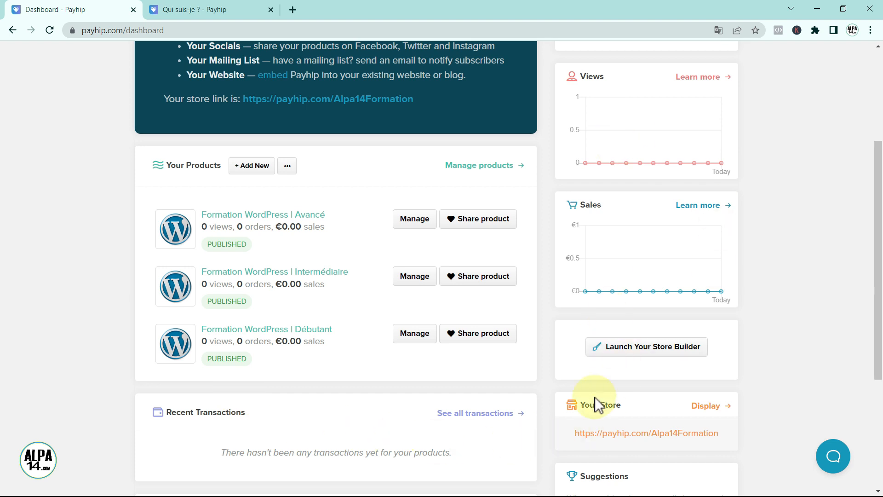
{"action": "scroll", "coordinate": [593, 407], "scroll_direction": "up", "scroll_amount": 4}
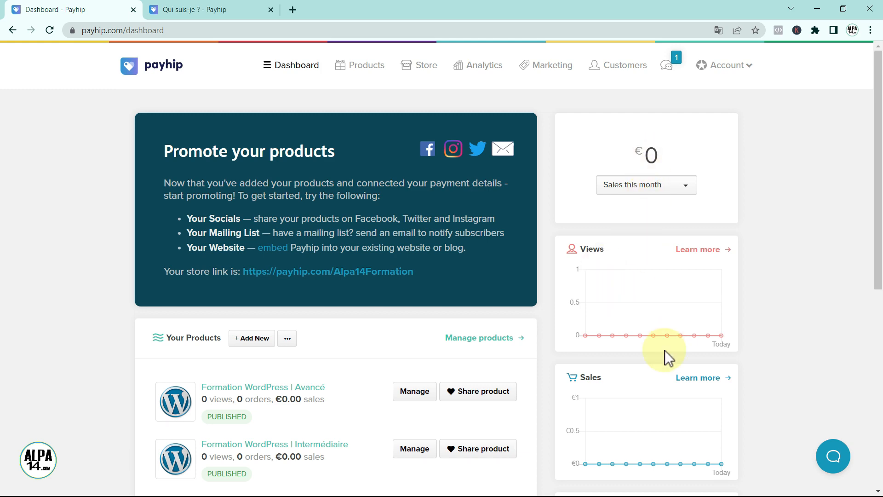
{"action": "scroll", "coordinate": [664, 350], "scroll_direction": "down", "scroll_amount": 6}
{"action": "scroll", "coordinate": [658, 367], "scroll_direction": "up", "scroll_amount": 6}
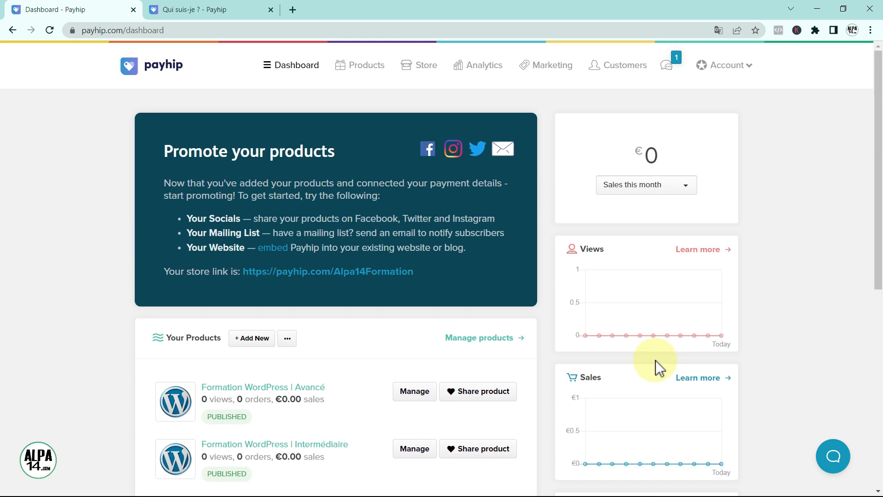
- Look at the Products and Store pages, then review the 30-day All Products analytics charts
{"action": "left_click", "coordinate": [368, 67]}
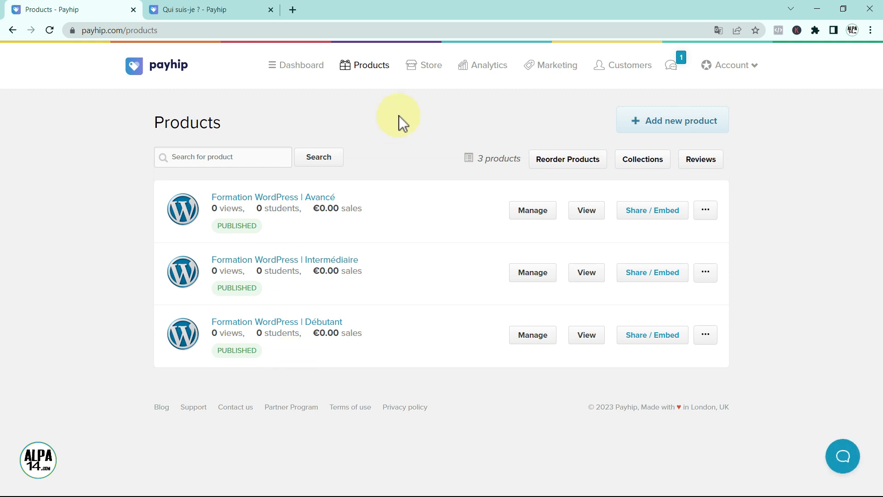
{"action": "left_click", "coordinate": [423, 69]}
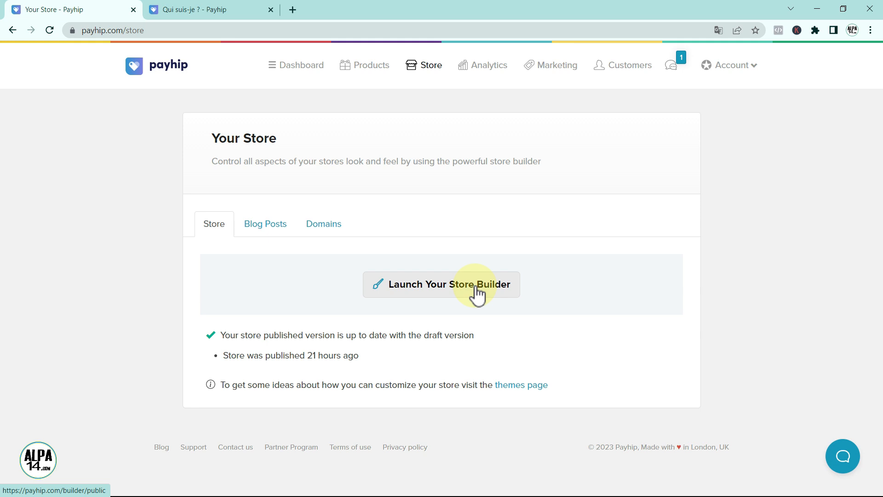
{"action": "left_click", "coordinate": [482, 69]}
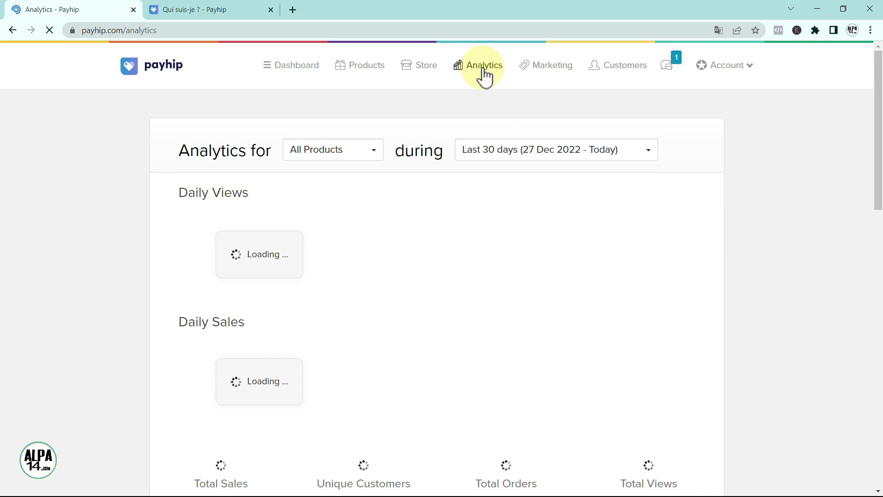
{"action": "scroll", "coordinate": [442, 269], "scroll_direction": "down", "scroll_amount": 2}
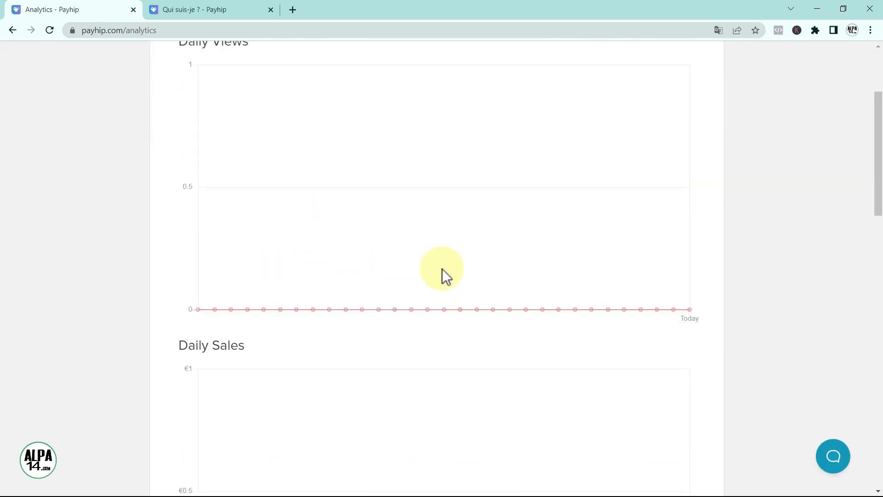
{"action": "scroll", "coordinate": [442, 268], "scroll_direction": "down", "scroll_amount": 10}
{"action": "scroll", "coordinate": [442, 268], "scroll_direction": "up", "scroll_amount": 12}
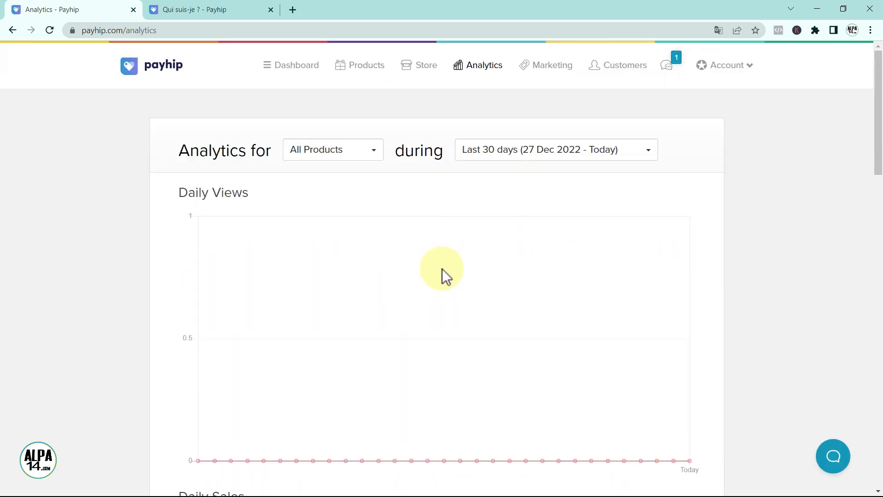
- Browse Marketing's Coupons, Social Discounts and Affiliates, ending on Mailing Lists setup with Active Campaign
{"action": "left_click", "coordinate": [552, 70]}
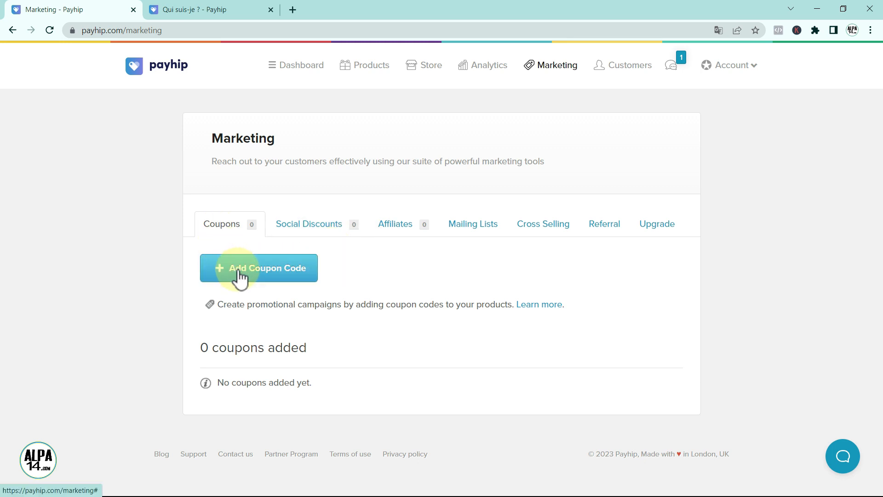
{"action": "left_click", "coordinate": [304, 227]}
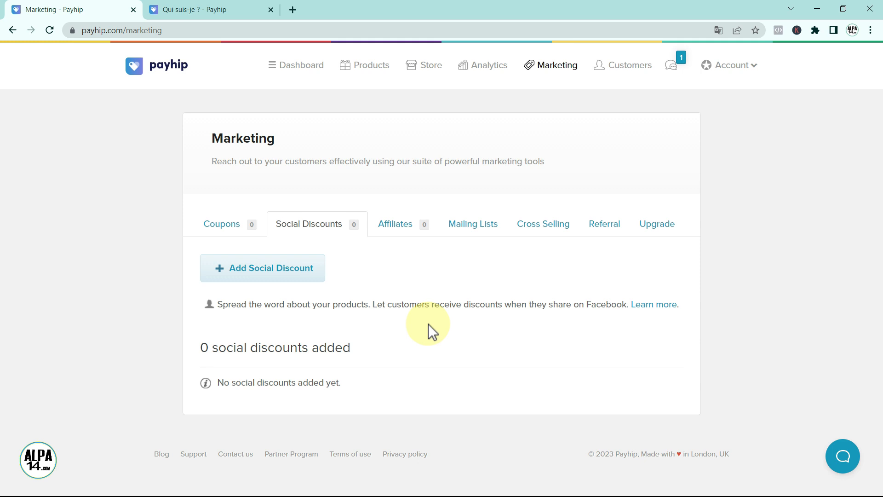
{"action": "left_click", "coordinate": [395, 225]}
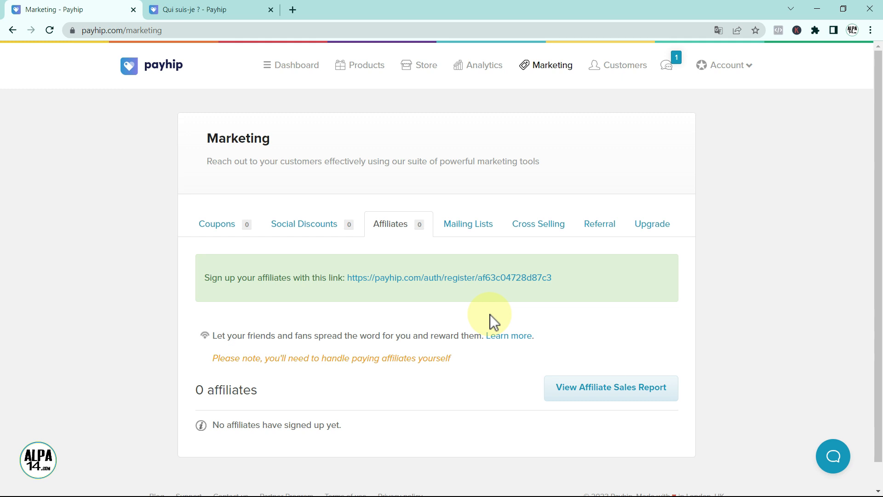
{"action": "left_click", "coordinate": [466, 230]}
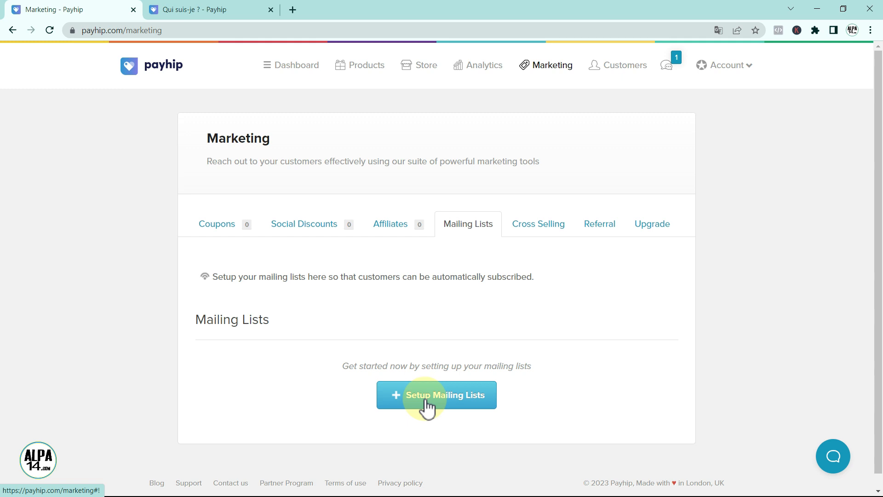
{"action": "left_click", "coordinate": [426, 401]}
{"action": "left_click", "coordinate": [426, 401]}
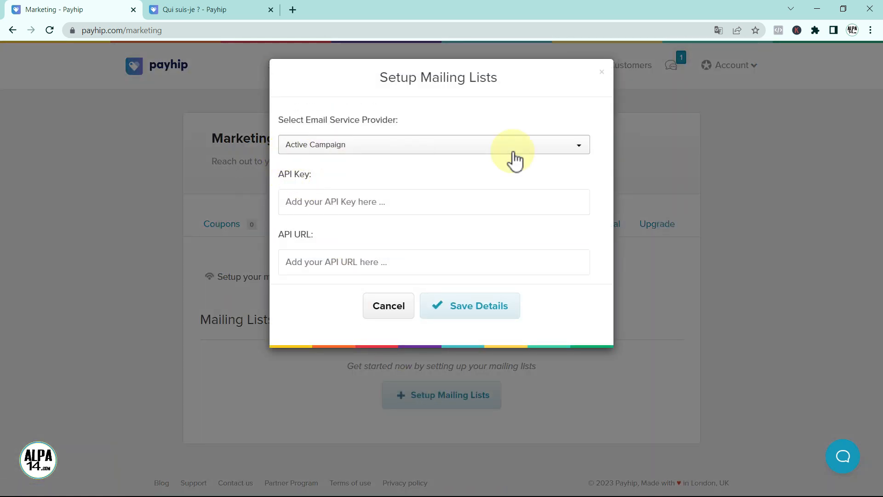
{"action": "left_click", "coordinate": [571, 148]}
{"action": "scroll", "coordinate": [474, 276], "scroll_direction": "down", "scroll_amount": 2}
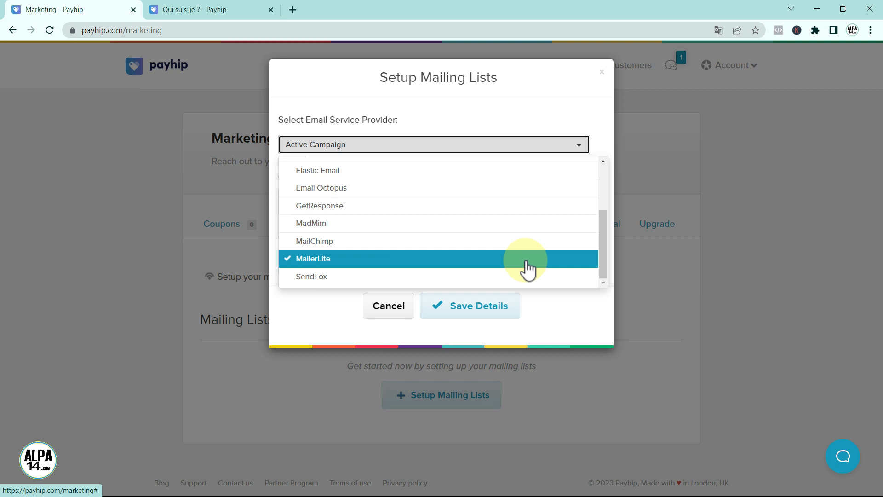
{"action": "left_click", "coordinate": [622, 166]}
{"action": "left_click", "coordinate": [295, 201]}
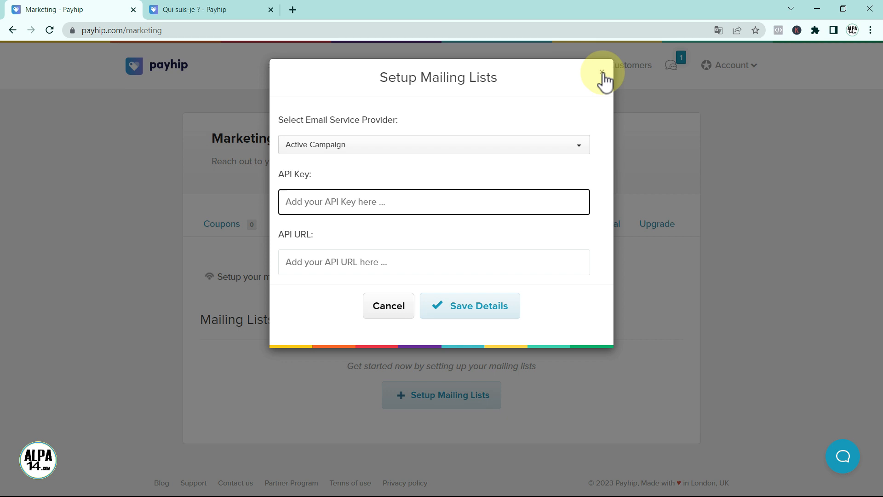
{"action": "left_click", "coordinate": [602, 73]}
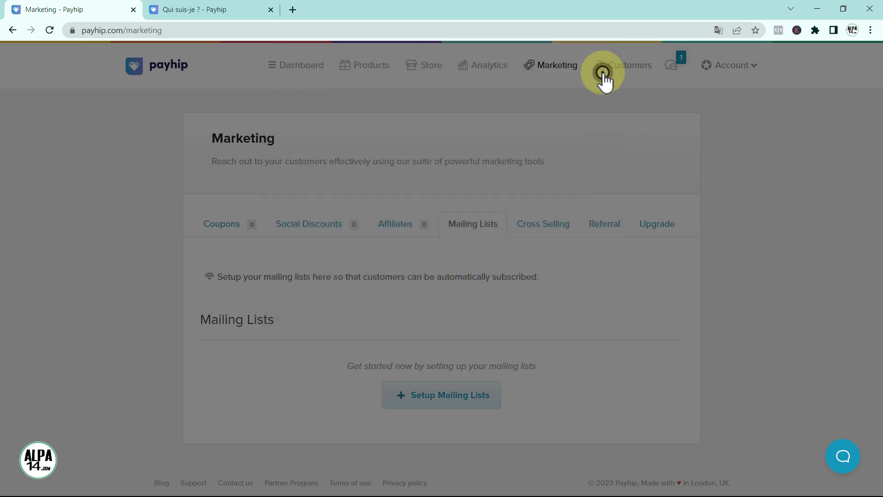
- Check the Cross Selling, Referral and Upgrade tabs, then view the Customers page with 0 orders
{"action": "left_click", "coordinate": [545, 219]}
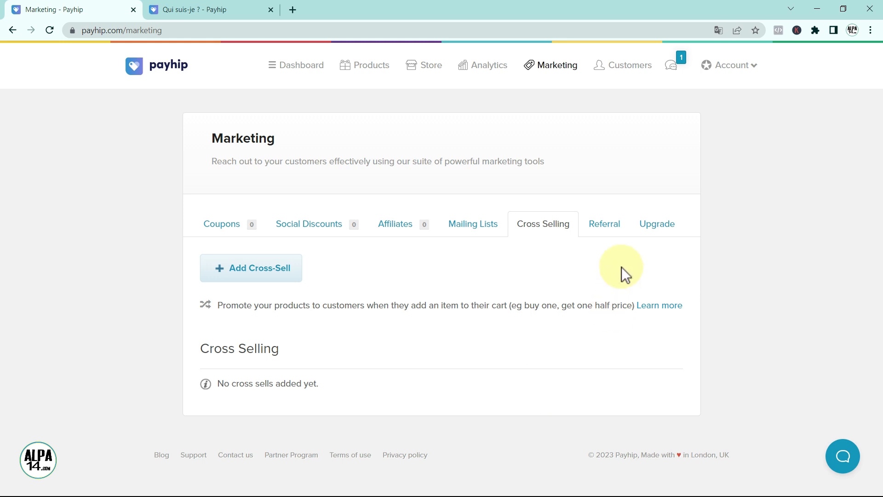
{"action": "left_click", "coordinate": [612, 229]}
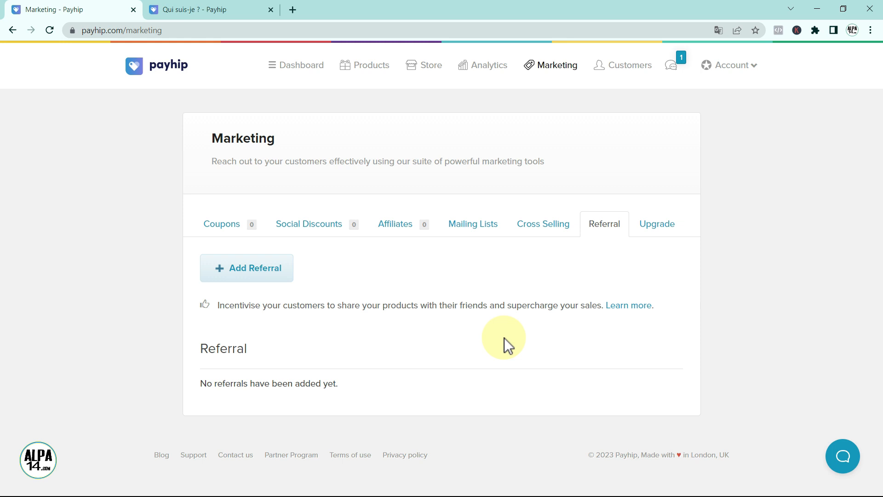
{"action": "left_click", "coordinate": [661, 230]}
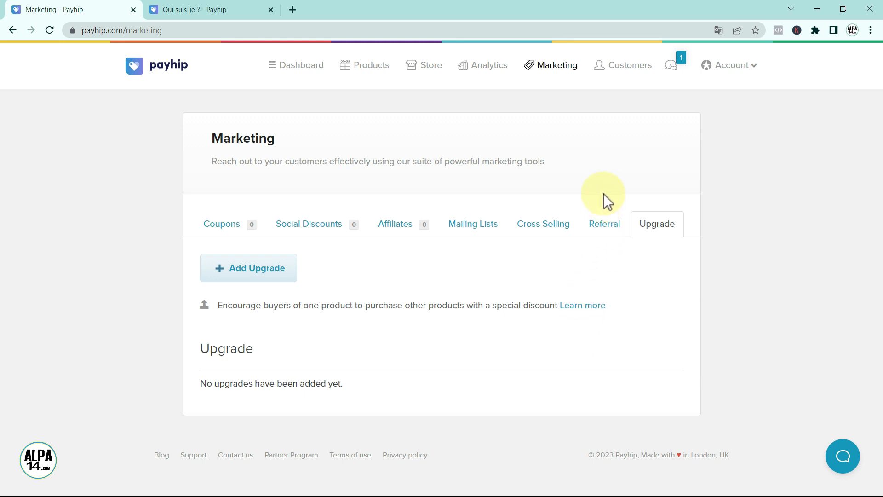
{"action": "left_click", "coordinate": [621, 65]}
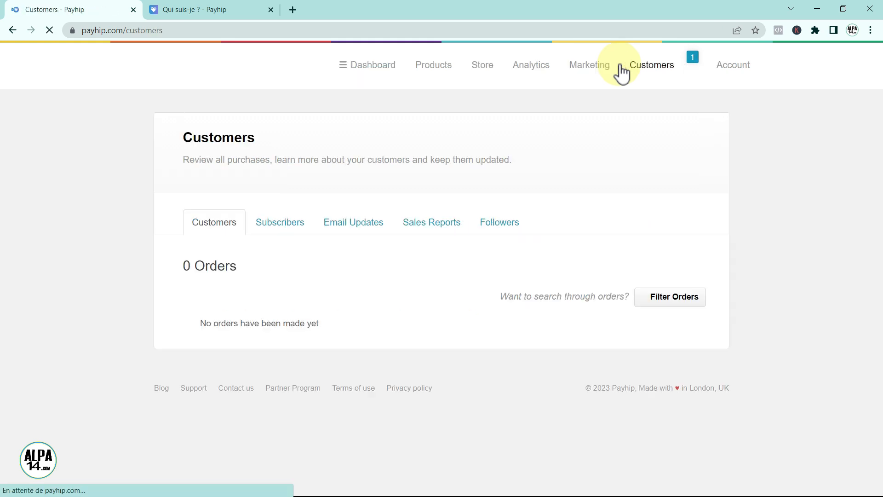